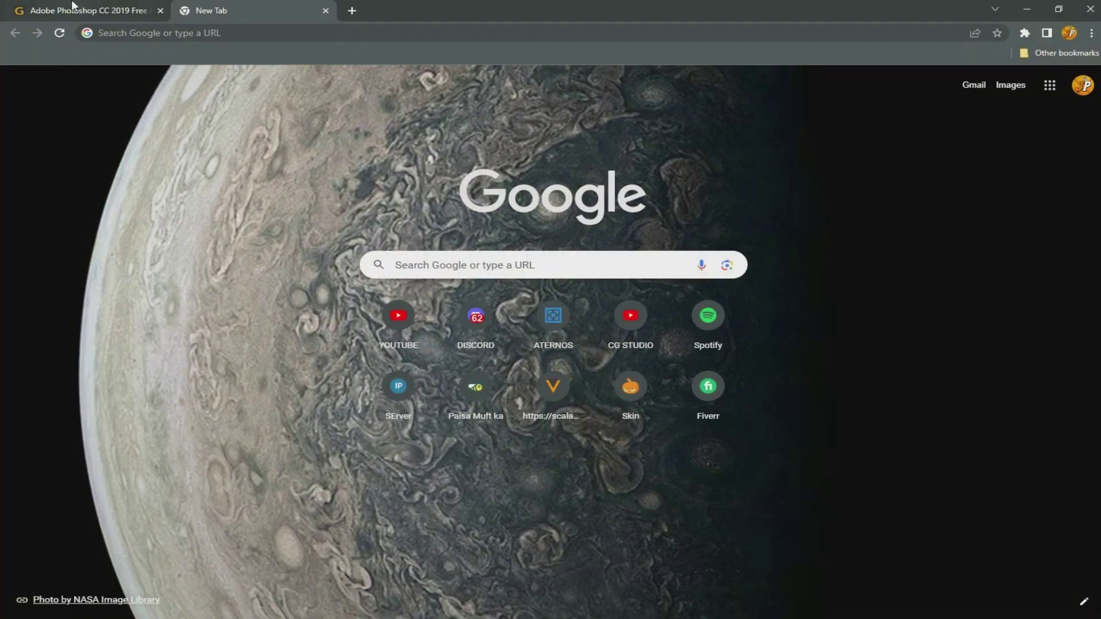
Step: Look over the old getintopc Photoshop page, then close that tab
{"action": "left_click", "coordinate": [154, 10]}
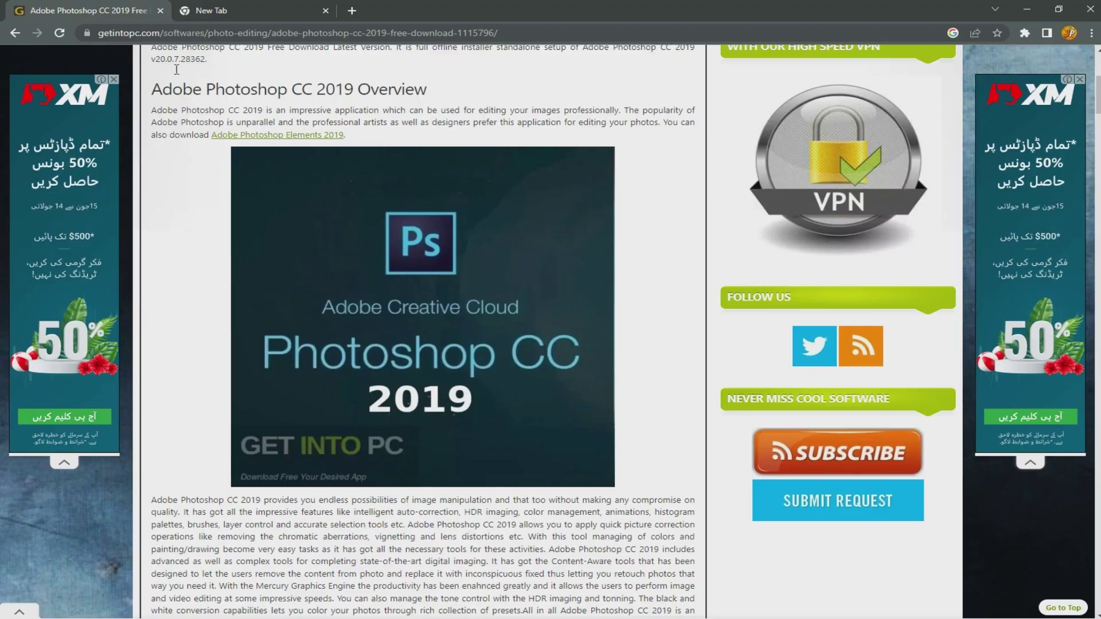
{"action": "scroll", "coordinate": [603, 352], "scroll_direction": "down", "scroll_amount": 6}
{"action": "scroll", "coordinate": [516, 286], "scroll_direction": "down", "scroll_amount": 6}
{"action": "scroll", "coordinate": [401, 200], "scroll_direction": "down", "scroll_amount": 4}
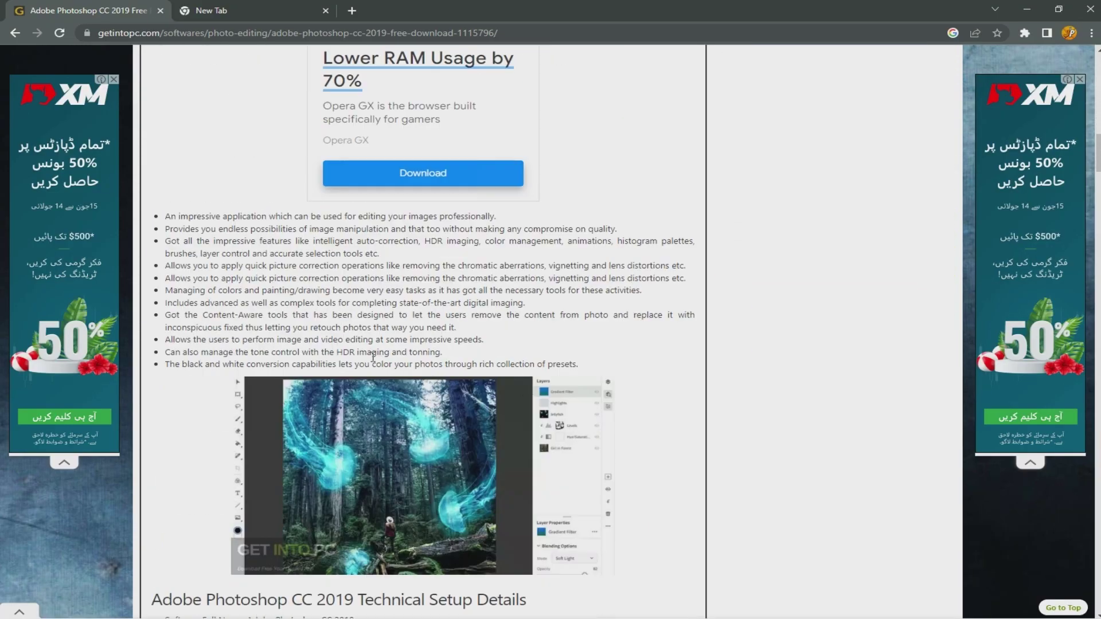
{"action": "scroll", "coordinate": [228, 77], "scroll_direction": "up", "scroll_amount": 6}
{"action": "left_click", "coordinate": [215, 7]}
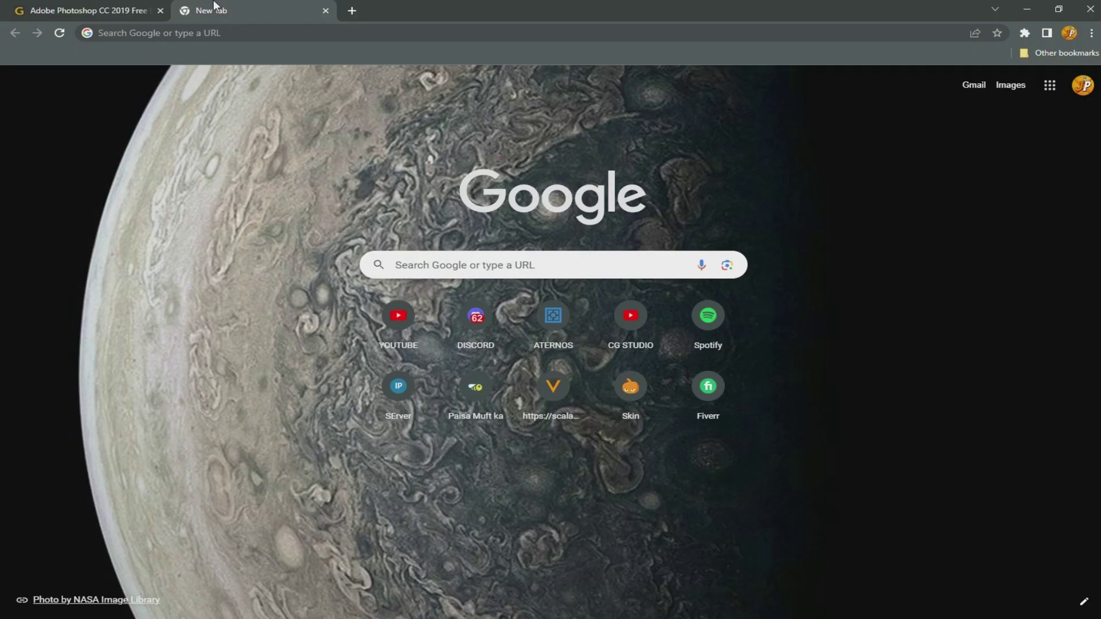
{"action": "left_click", "coordinate": [161, 11]}
Step: Search Google for 'getinto' and open the Get Into PC website
{"action": "left_click", "coordinate": [453, 276]}
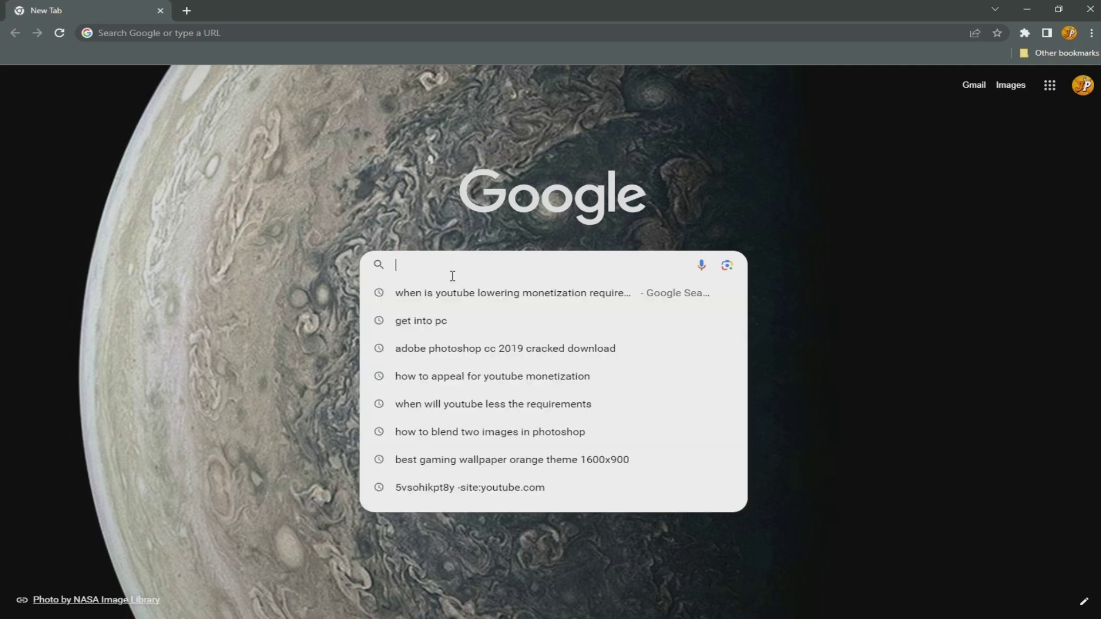
{"action": "type", "text": "getint"}
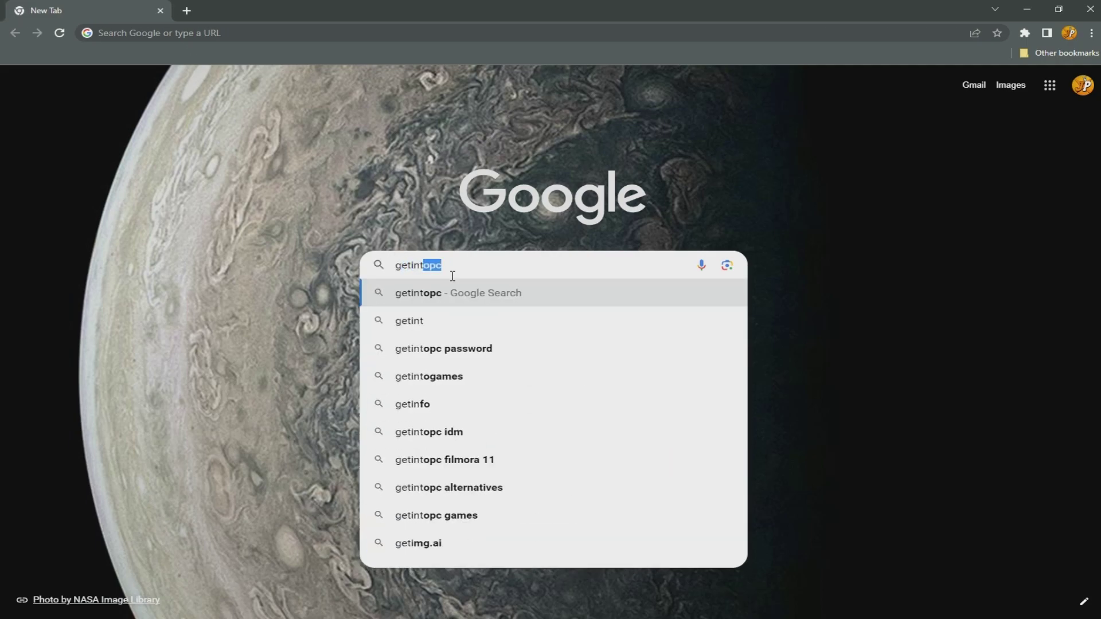
{"action": "type", "text": "o"}
{"action": "left_click", "coordinate": [411, 297]}
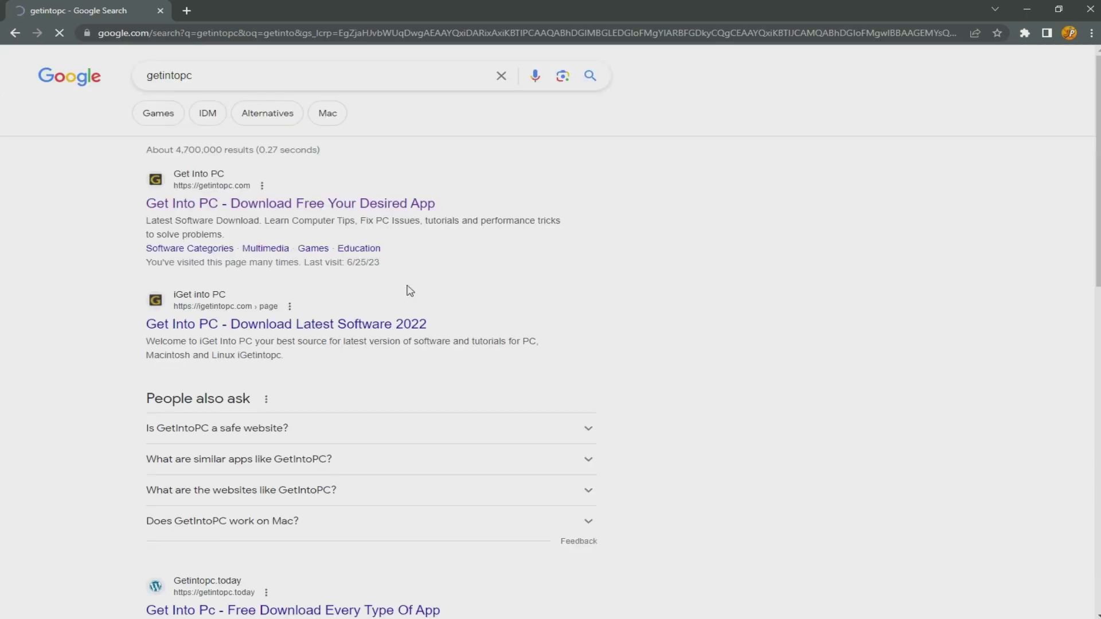
{"action": "left_click", "coordinate": [186, 202]}
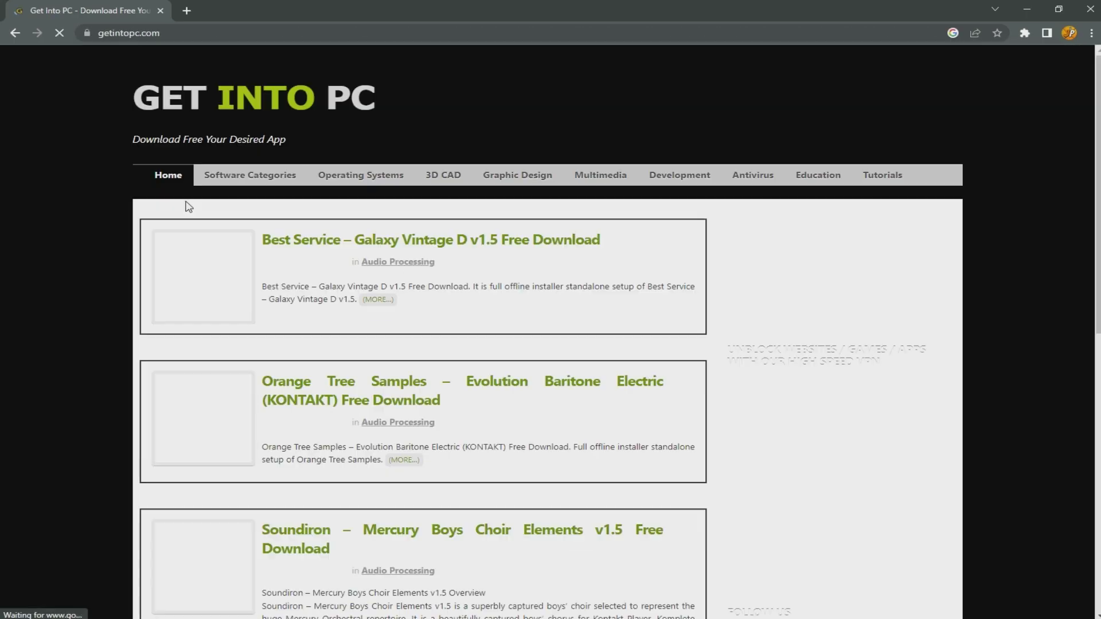
Step: Search the Get Into PC site for 'photoshop 2019'
{"action": "scroll", "coordinate": [422, 282], "scroll_direction": "down", "scroll_amount": 3}
{"action": "scroll", "coordinate": [422, 283], "scroll_direction": "up", "scroll_amount": 3}
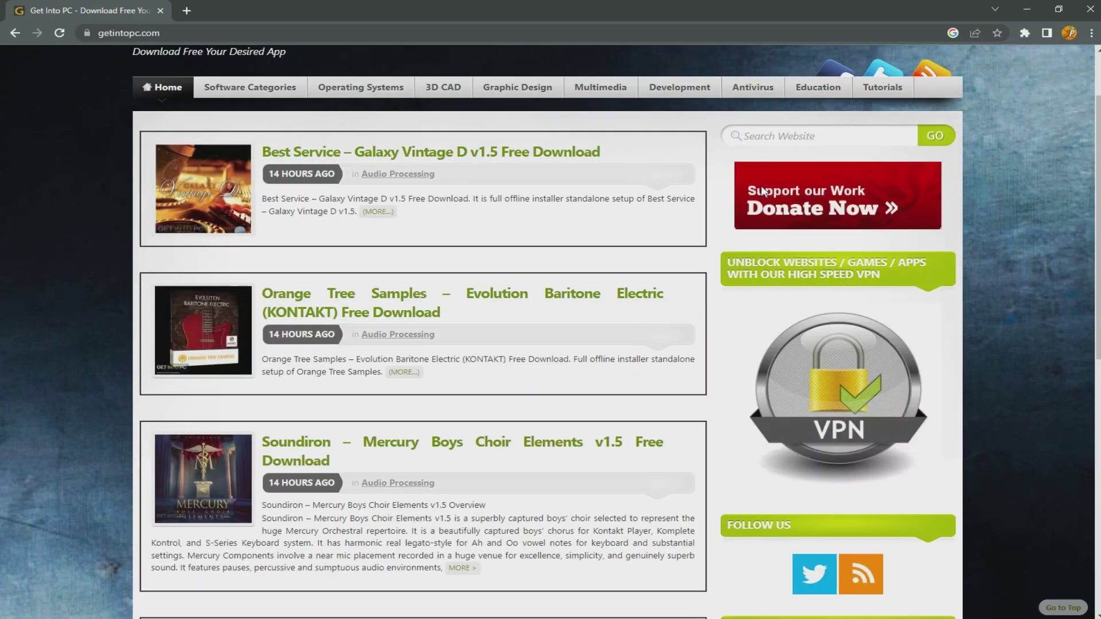
{"action": "left_click", "coordinate": [783, 222]}
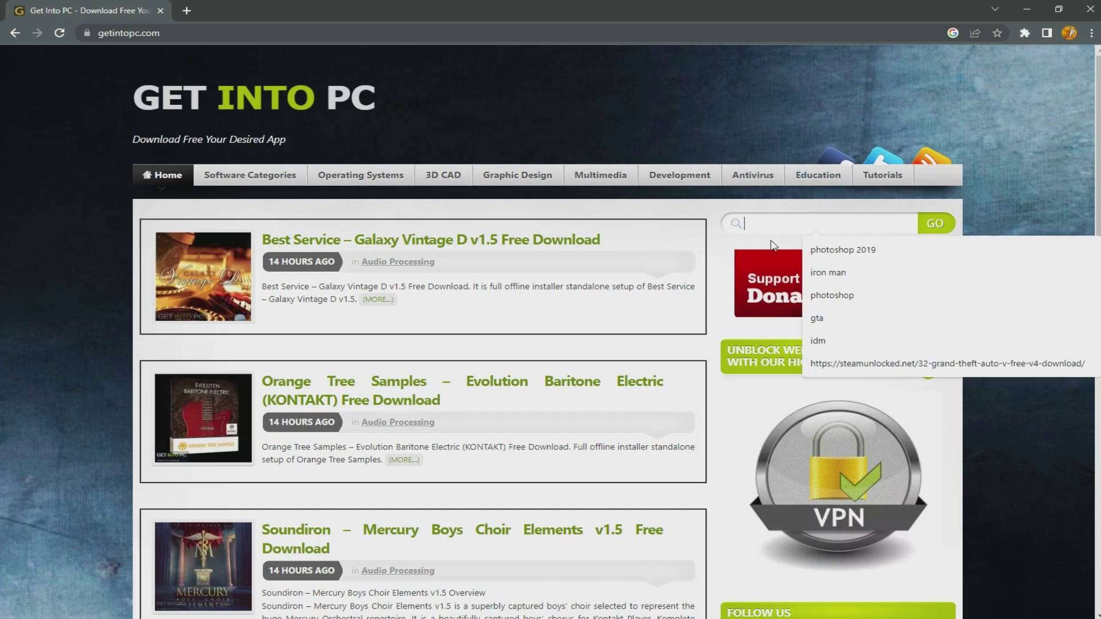
{"action": "left_click", "coordinate": [826, 250]}
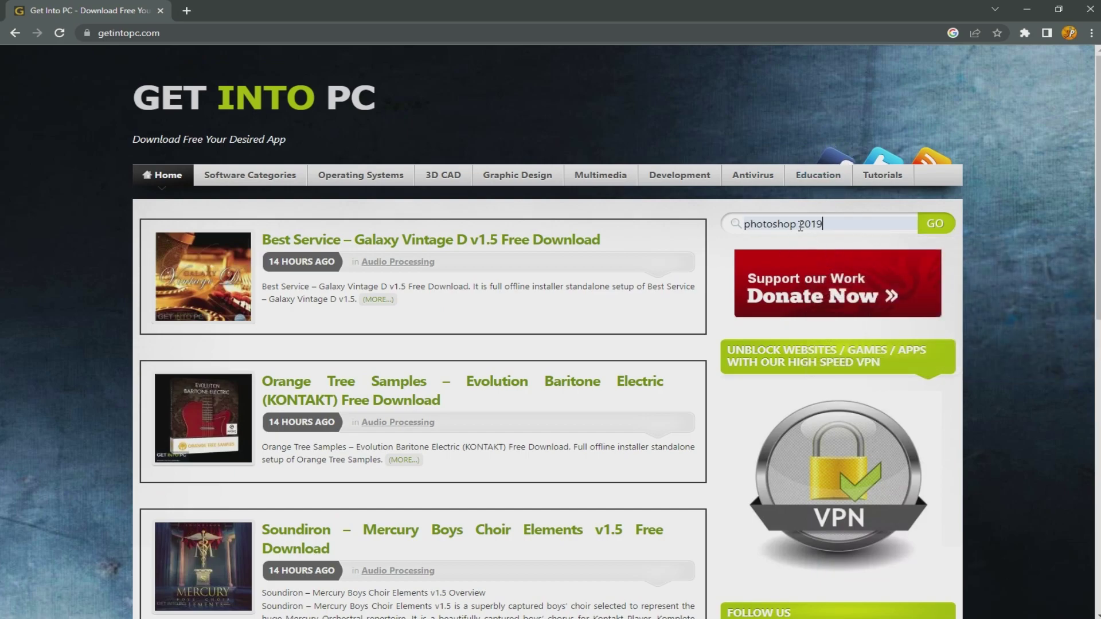
{"action": "left_click", "coordinate": [925, 225]}
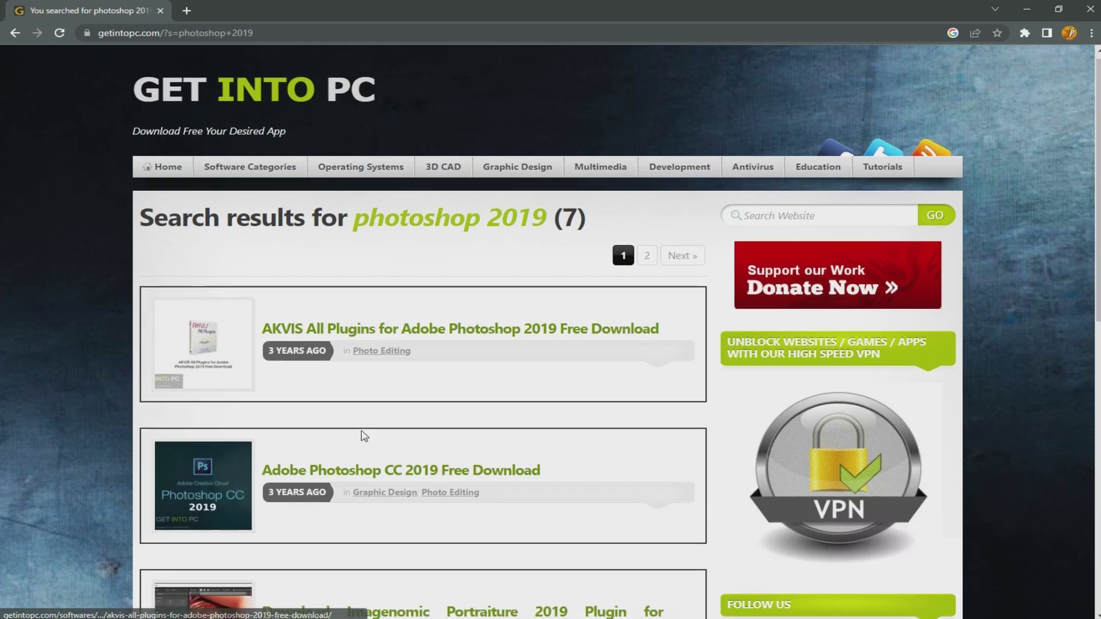
{"action": "scroll", "coordinate": [344, 402], "scroll_direction": "down", "scroll_amount": 2}
Step: Open the Adobe Photoshop CC 2019 Free Download article and scroll down to its download section
{"action": "left_click", "coordinate": [328, 356]}
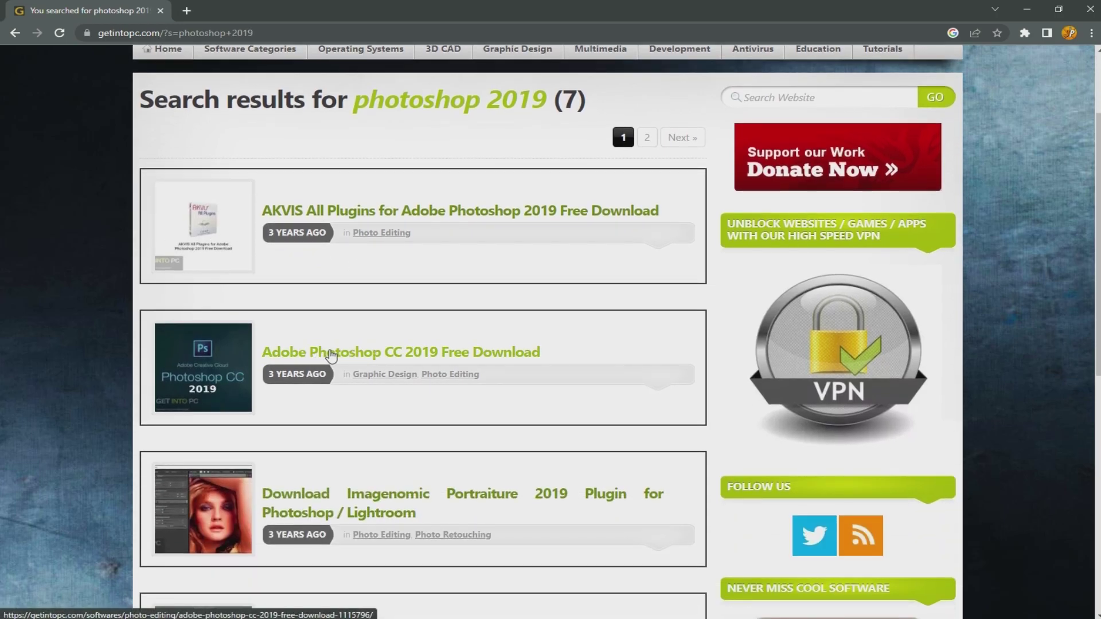
{"action": "scroll", "coordinate": [399, 370], "scroll_direction": "down", "scroll_amount": 4}
{"action": "scroll", "coordinate": [399, 370], "scroll_direction": "down", "scroll_amount": 4}
{"action": "scroll", "coordinate": [399, 370], "scroll_direction": "down", "scroll_amount": 5}
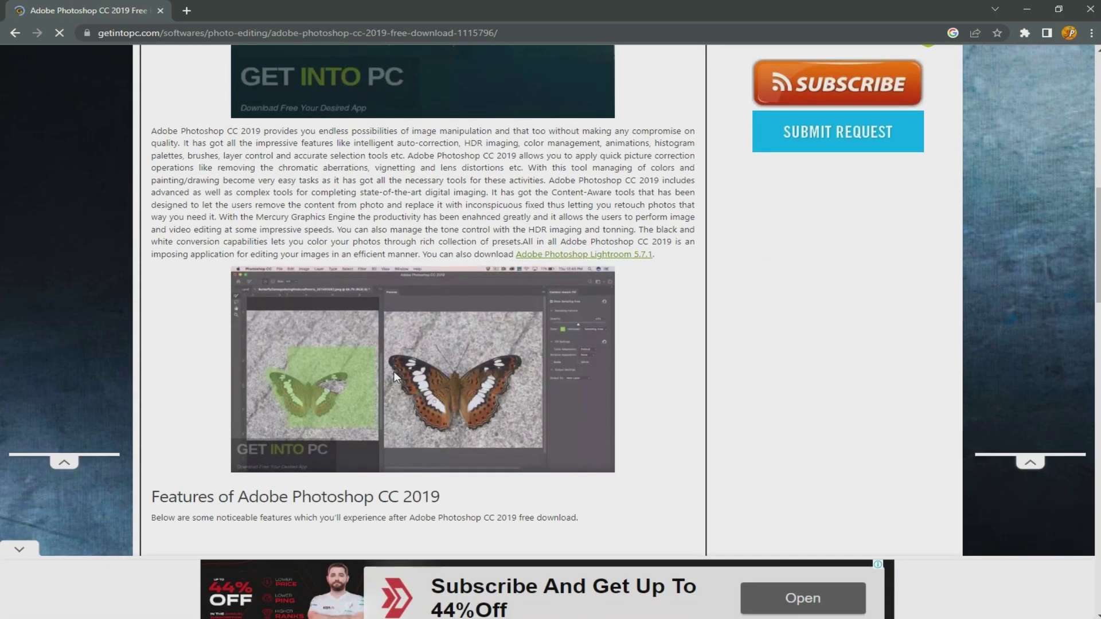
{"action": "scroll", "coordinate": [56, 492], "scroll_direction": "up", "scroll_amount": 7}
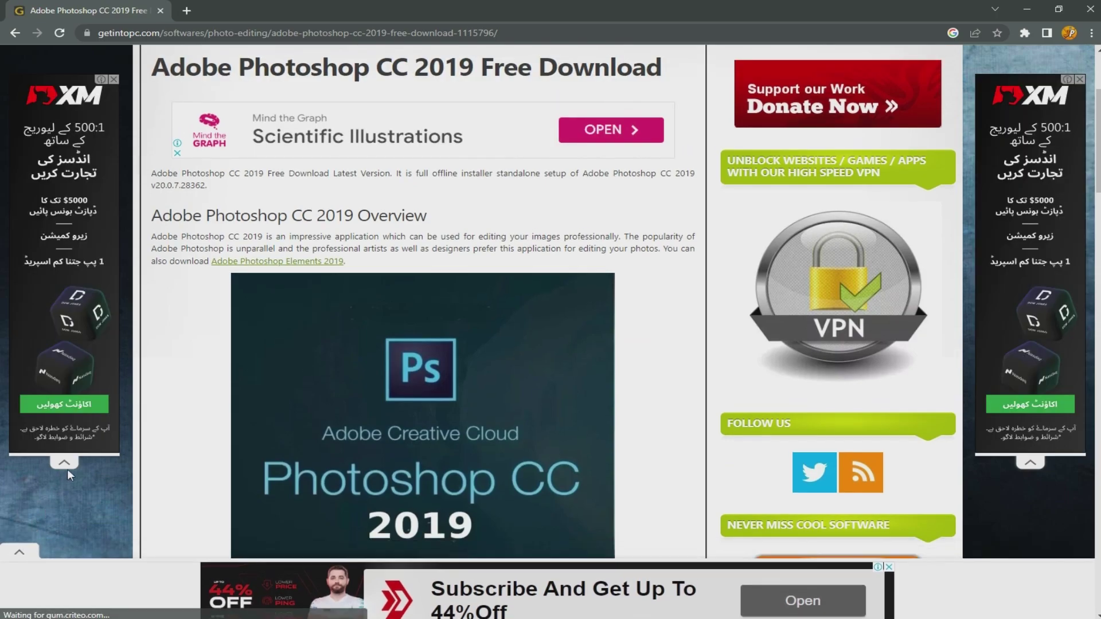
{"action": "scroll", "coordinate": [564, 434], "scroll_direction": "down", "scroll_amount": 8}
{"action": "scroll", "coordinate": [564, 435], "scroll_direction": "down", "scroll_amount": 5}
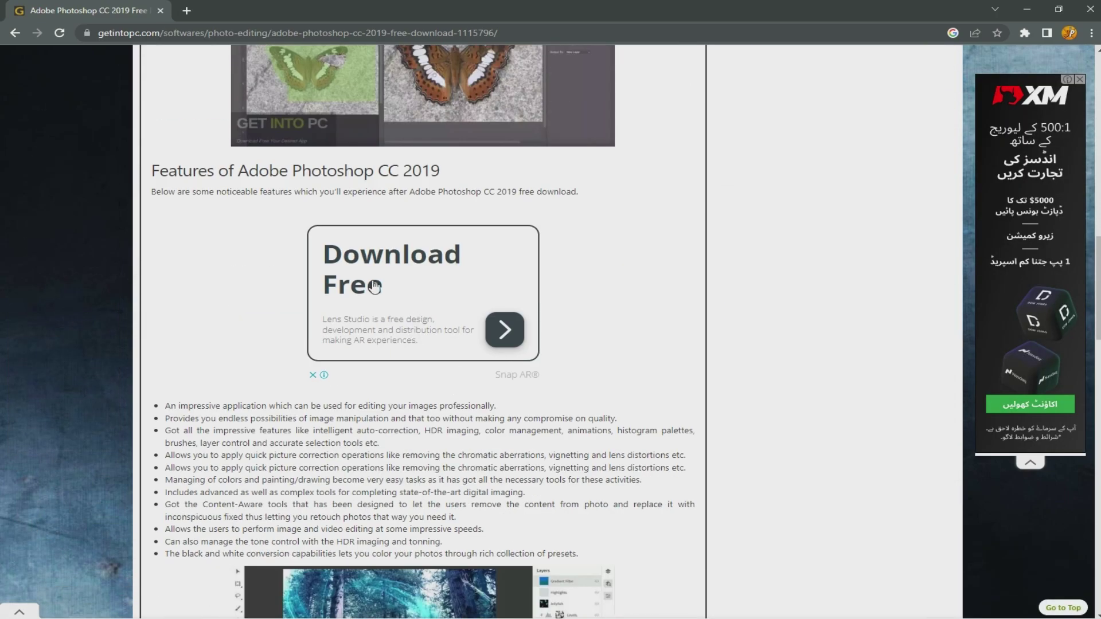
{"action": "scroll", "coordinate": [395, 296], "scroll_direction": "down", "scroll_amount": 3}
{"action": "scroll", "coordinate": [538, 435], "scroll_direction": "down", "scroll_amount": 10}
{"action": "scroll", "coordinate": [696, 436], "scroll_direction": "down", "scroll_amount": 9}
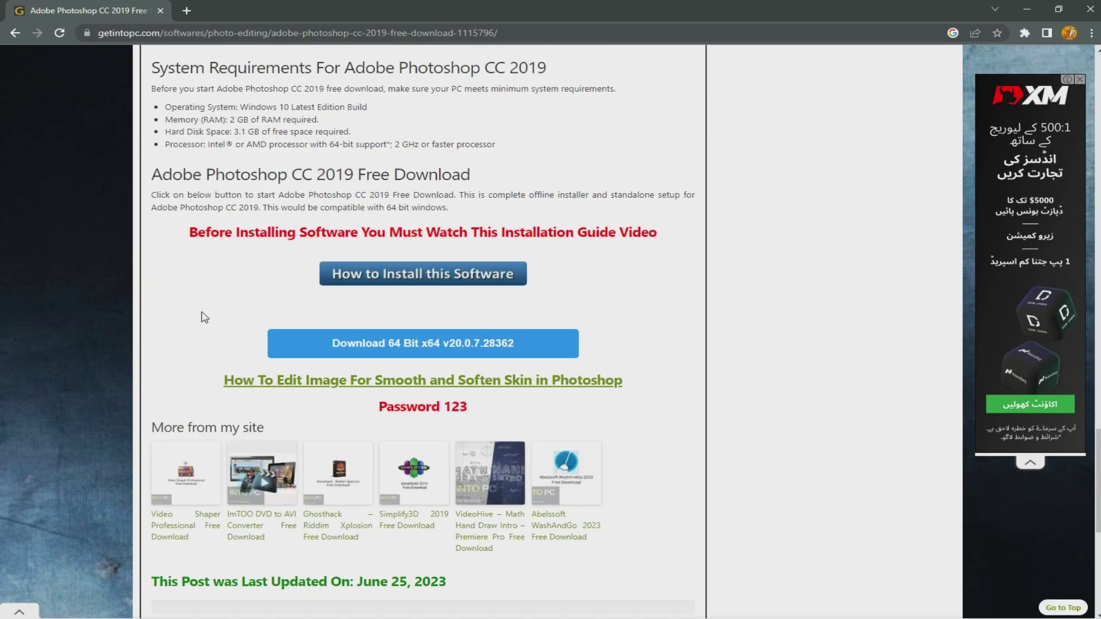
{"action": "scroll", "coordinate": [392, 278], "scroll_direction": "down", "scroll_amount": 1}
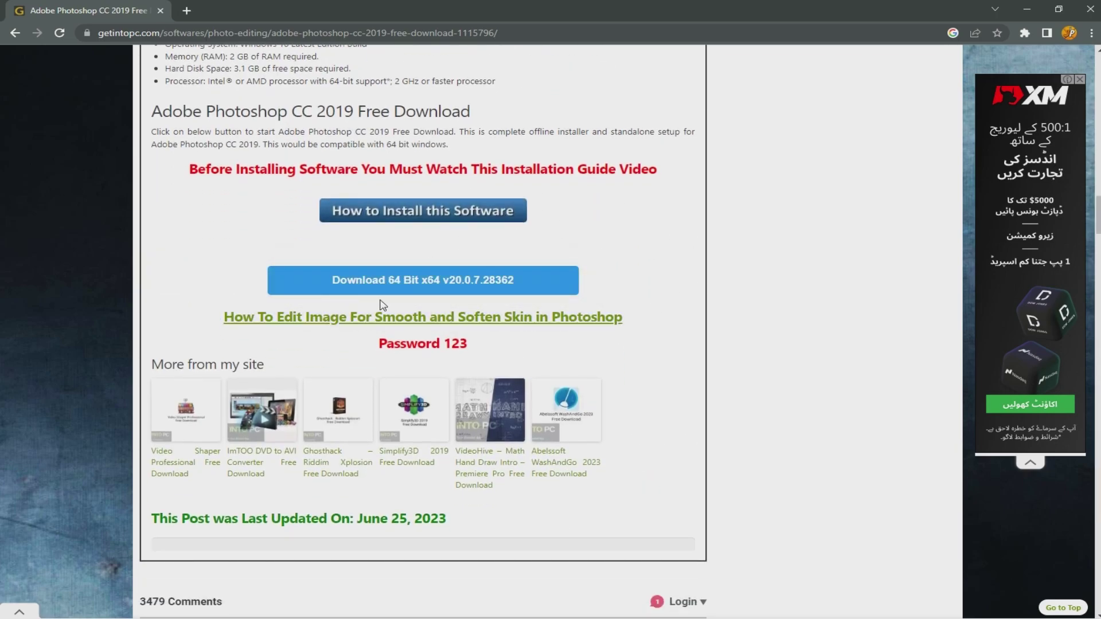
Step: Start the 64-bit Photoshop download
{"action": "left_click", "coordinate": [399, 290]}
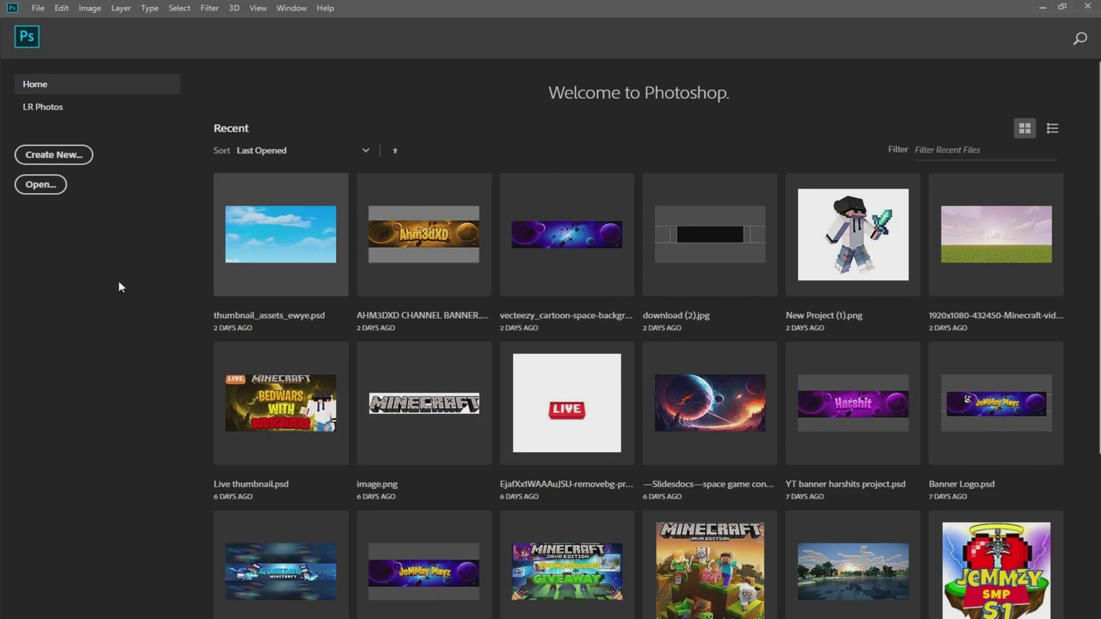
{"action": "scroll", "coordinate": [440, 432], "scroll_direction": "down", "scroll_amount": 5}
{"action": "scroll", "coordinate": [440, 432], "scroll_direction": "up", "scroll_amount": 5}
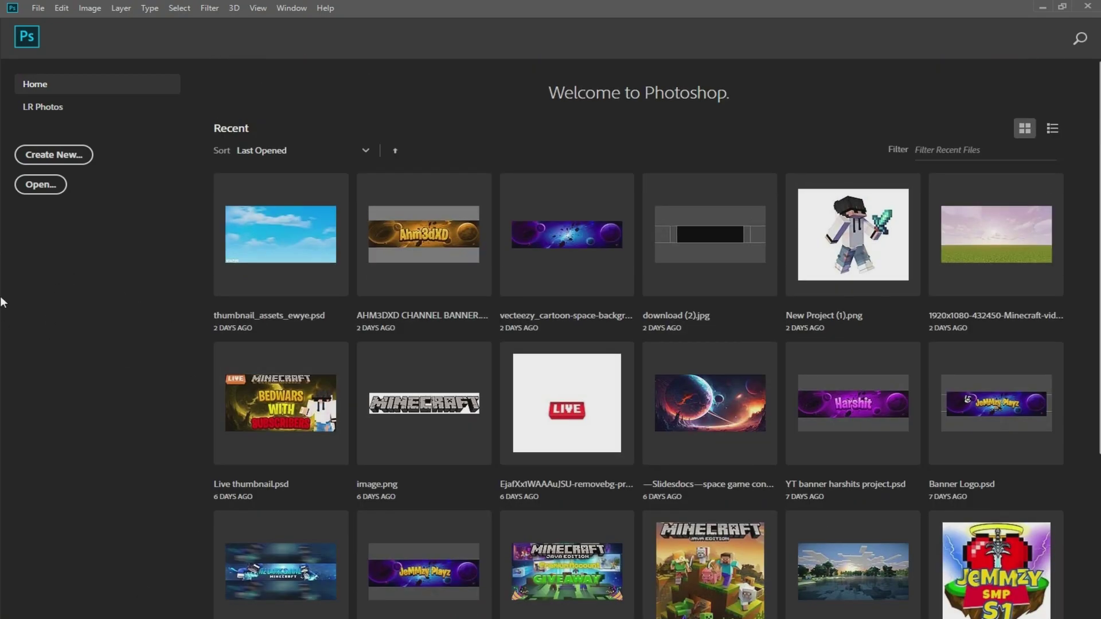
{"action": "scroll", "coordinate": [504, 300], "scroll_direction": "down", "scroll_amount": 2}
{"action": "scroll", "coordinate": [504, 300], "scroll_direction": "down", "scroll_amount": 3}
Step: From Photoshop's Home screen, bring up the New Document dialog via Create New
{"action": "scroll", "coordinate": [305, 295], "scroll_direction": "up", "scroll_amount": 6}
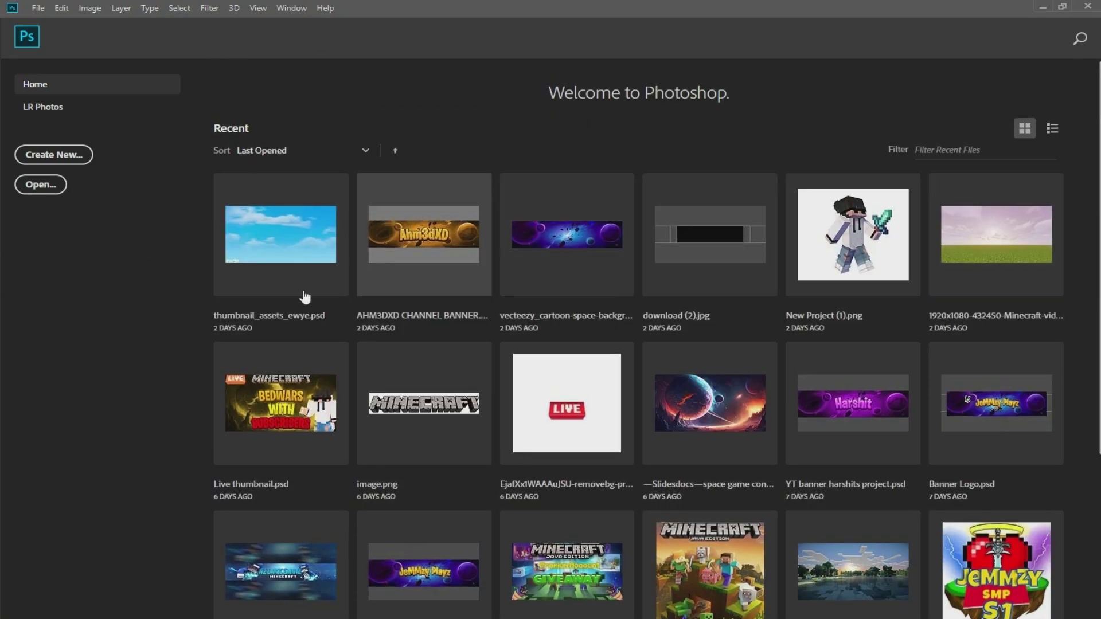
{"action": "scroll", "coordinate": [388, 317], "scroll_direction": "down", "scroll_amount": 3}
{"action": "scroll", "coordinate": [388, 317], "scroll_direction": "down", "scroll_amount": 3}
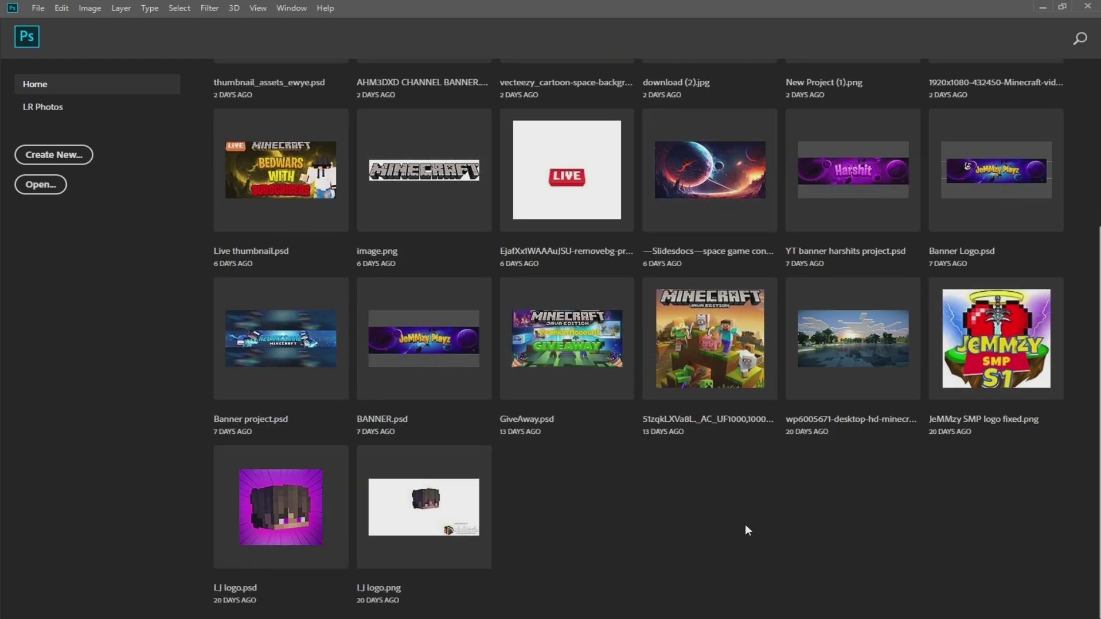
{"action": "scroll", "coordinate": [467, 261], "scroll_direction": "up", "scroll_amount": 4}
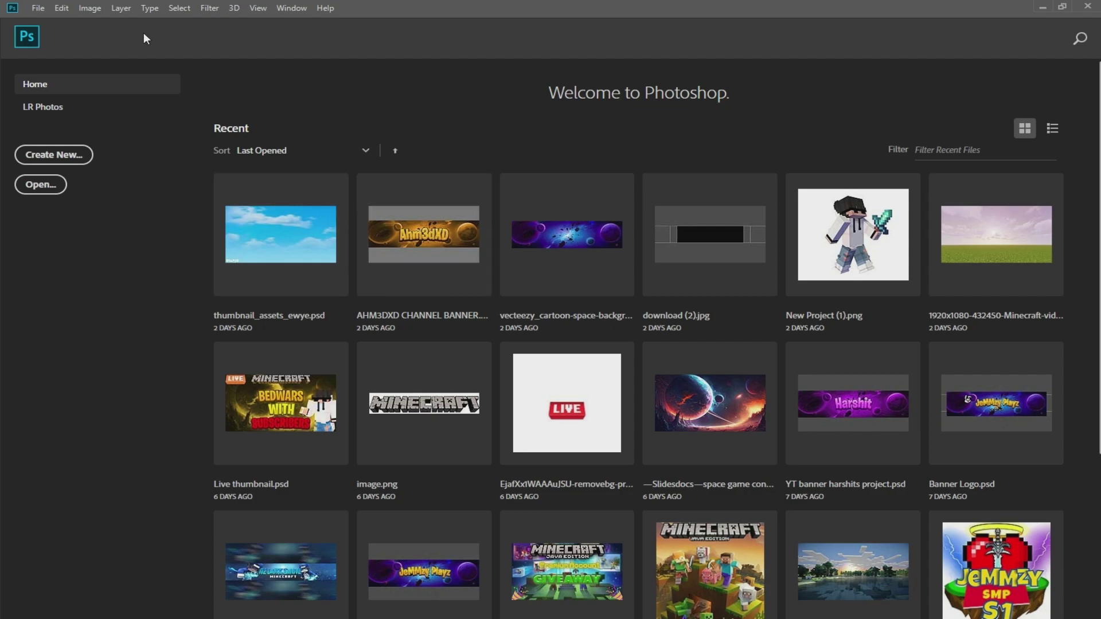
{"action": "left_click", "coordinate": [53, 156]}
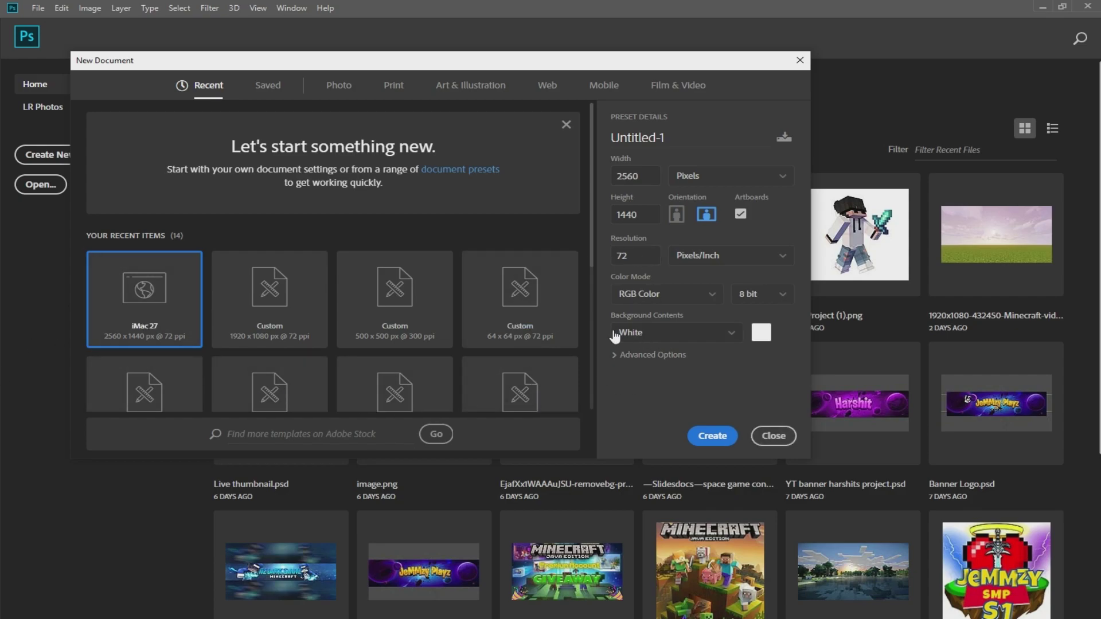
Step: Choose the Web iMac 27 preset and check the 2560 × 1440 width and height values
{"action": "left_click", "coordinate": [551, 96]}
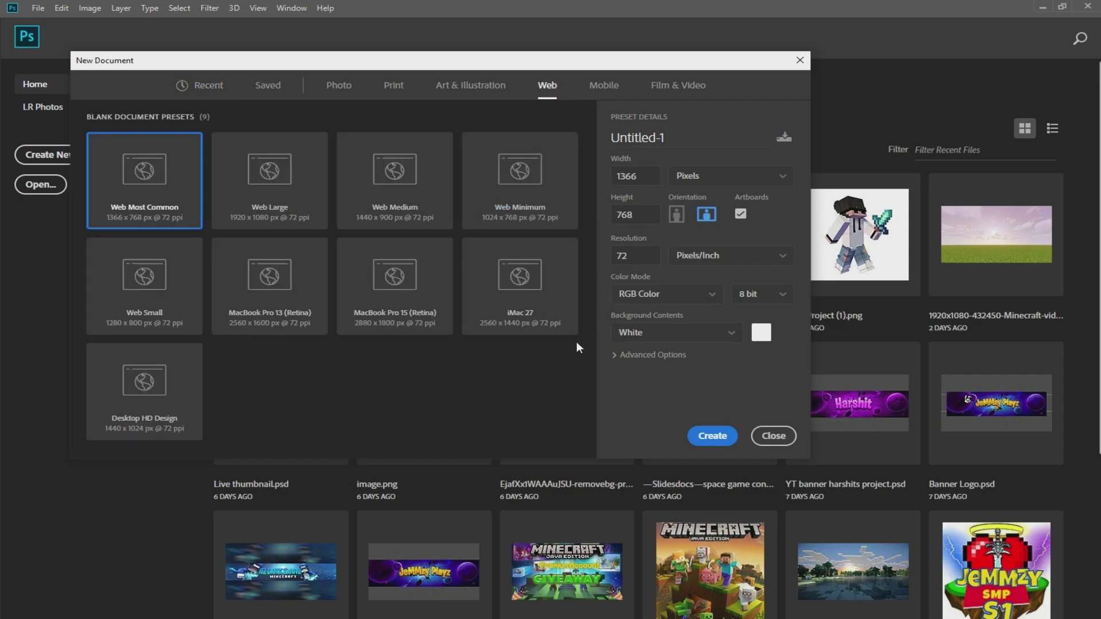
{"action": "left_click", "coordinate": [529, 320]}
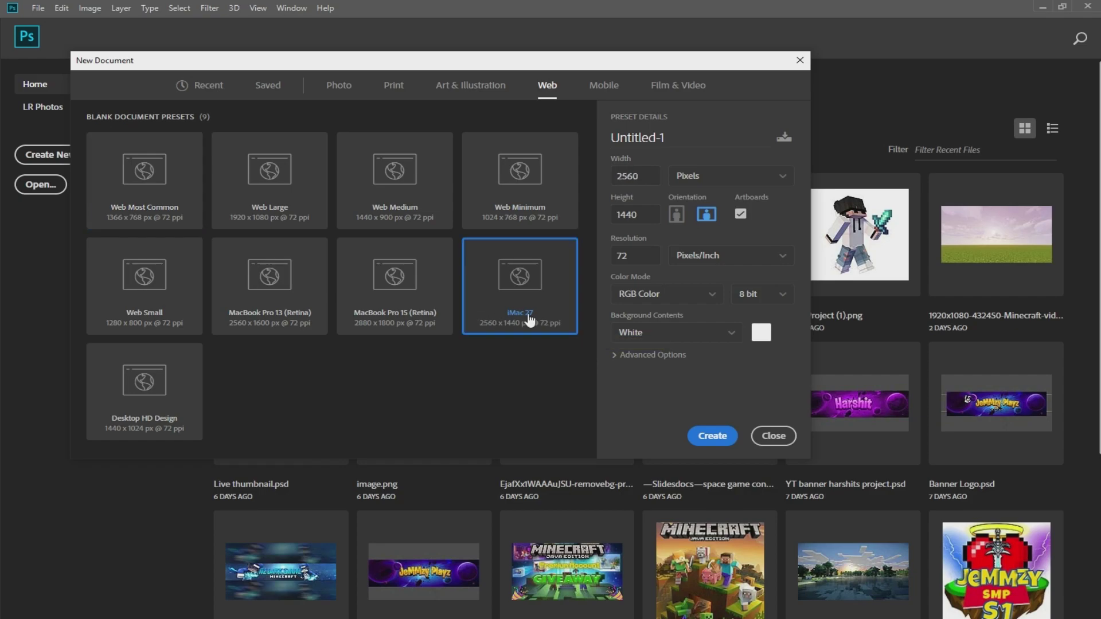
{"action": "left_click", "coordinate": [203, 86]}
{"action": "key", "text": "Tab"}
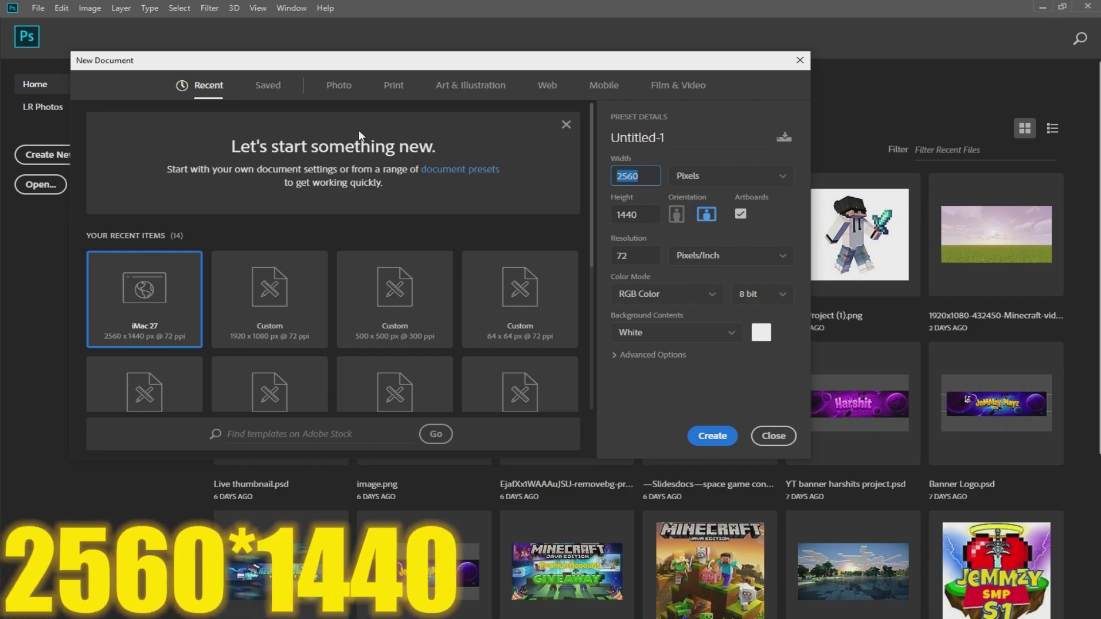
{"action": "type", "text": "25"}
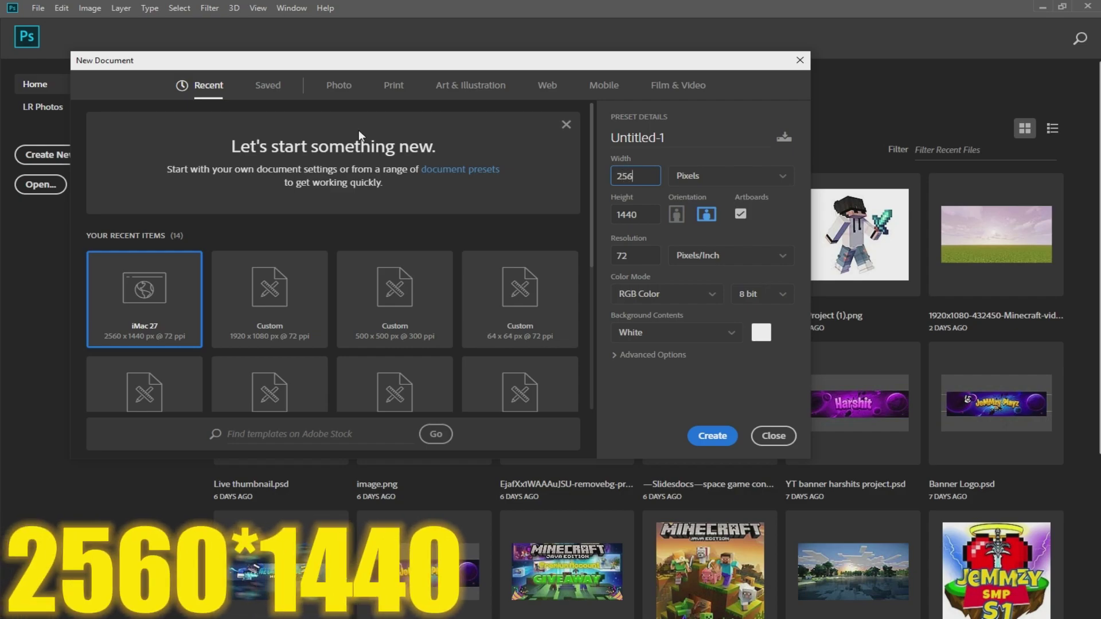
{"action": "key", "text": "Tab"}
{"action": "type", "text": "1"}
{"action": "double_click", "coordinate": [642, 174]}
{"action": "double_click", "coordinate": [625, 212]}
Step: Keep the size units in pixels and create the 2560 × 1440, 72 ppi document
{"action": "left_click", "coordinate": [729, 183]}
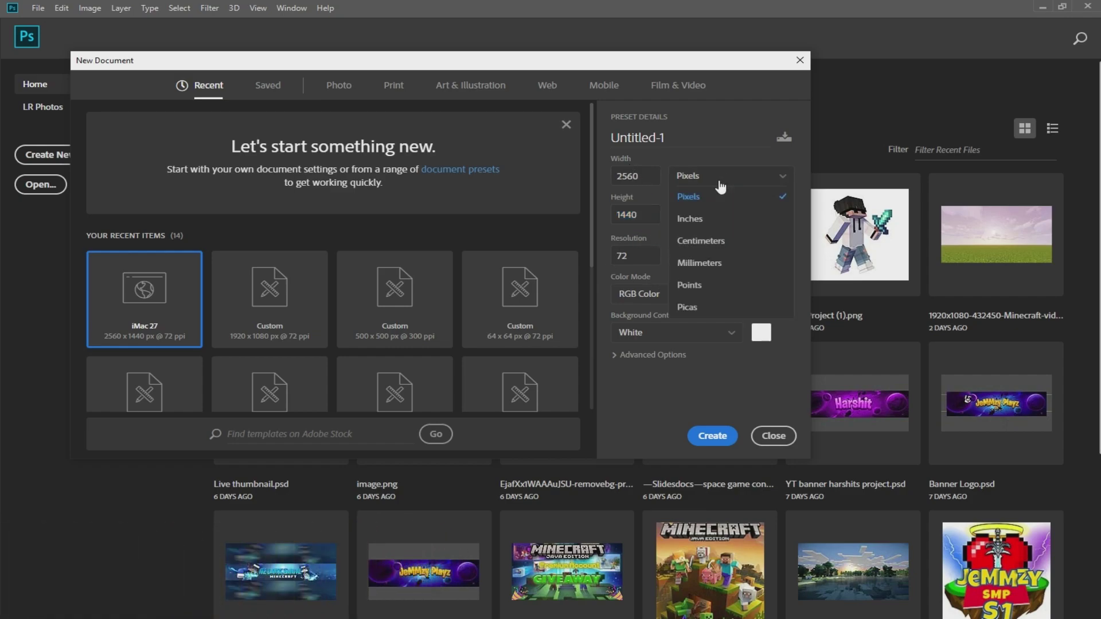
{"action": "left_click", "coordinate": [726, 219]}
{"action": "left_click", "coordinate": [757, 187]}
{"action": "left_click", "coordinate": [696, 202]}
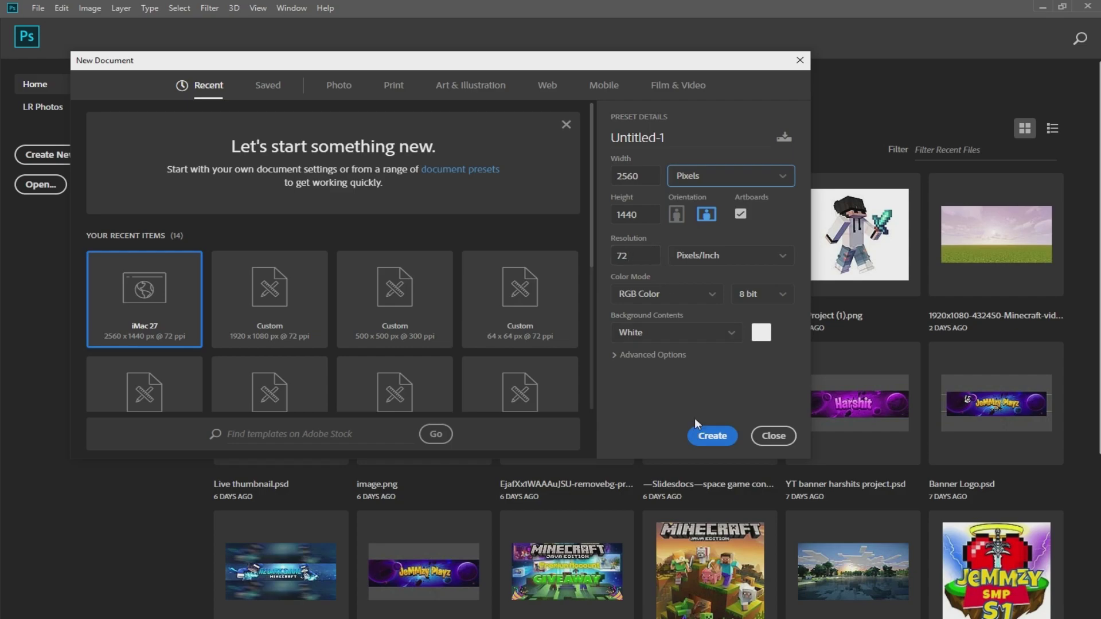
{"action": "left_click", "coordinate": [710, 442]}
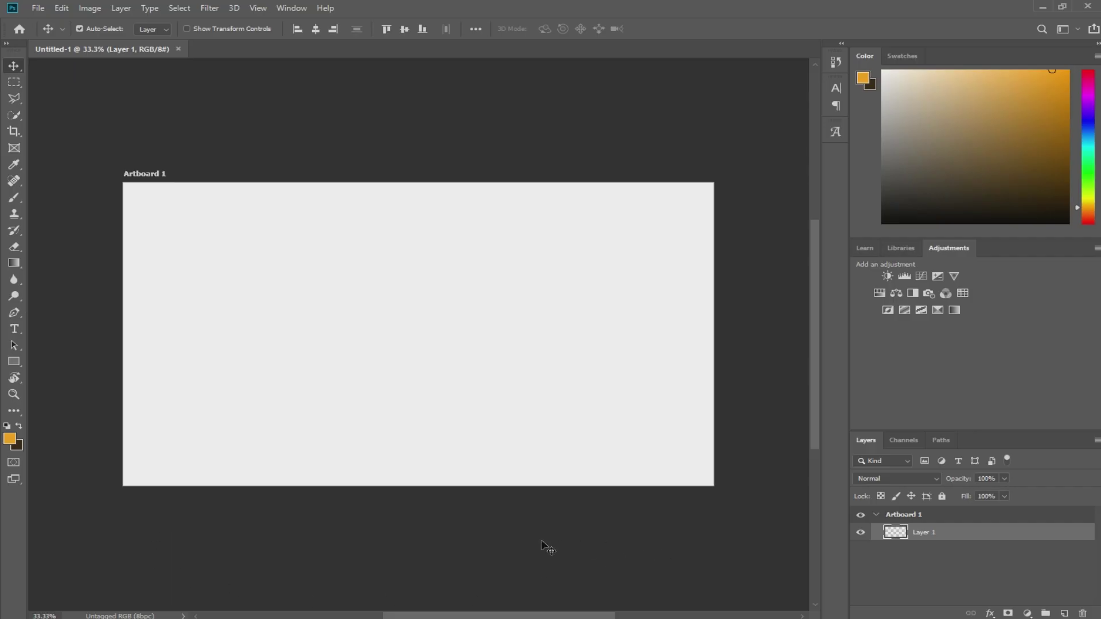
Step: Zoom around the artboard, then reset the colours to black and white
{"action": "key", "text": "z"}
{"action": "left_click", "coordinate": [367, 367]}
{"action": "left_click", "coordinate": [320, 333], "text": "alt"}
{"action": "mouse_move", "coordinate": [320, 333]}
{"action": "left_mouse_down"}
{"action": "mouse_move", "coordinate": [307, 337]}
{"action": "mouse_move", "coordinate": [324, 332]}
{"action": "left_mouse_up"}
{"action": "key", "text": "v"}
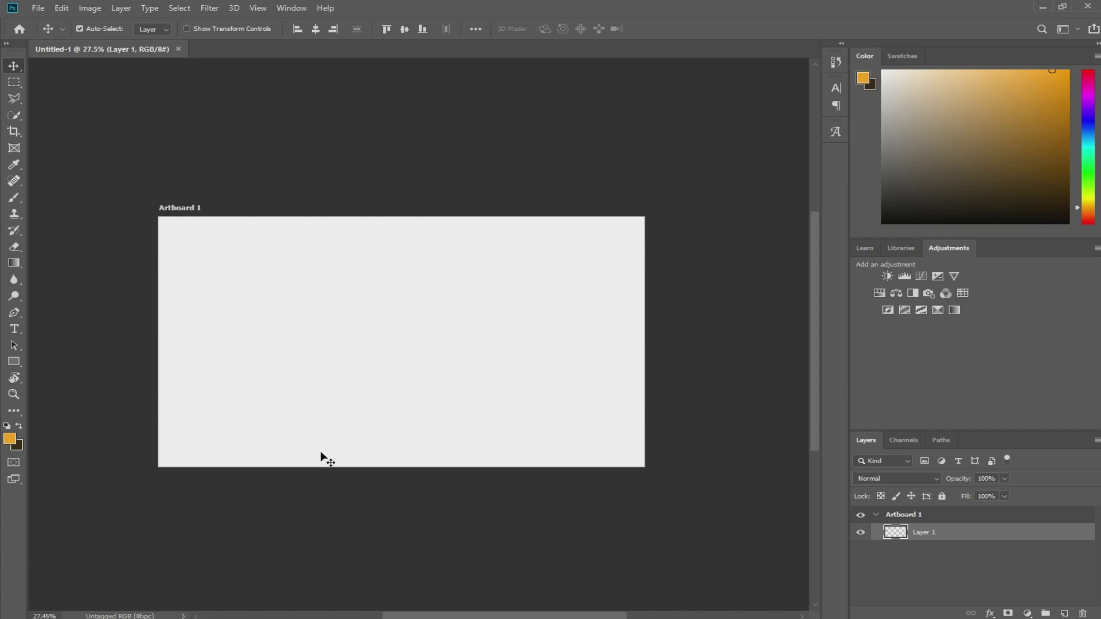
{"action": "key", "text": "d"}
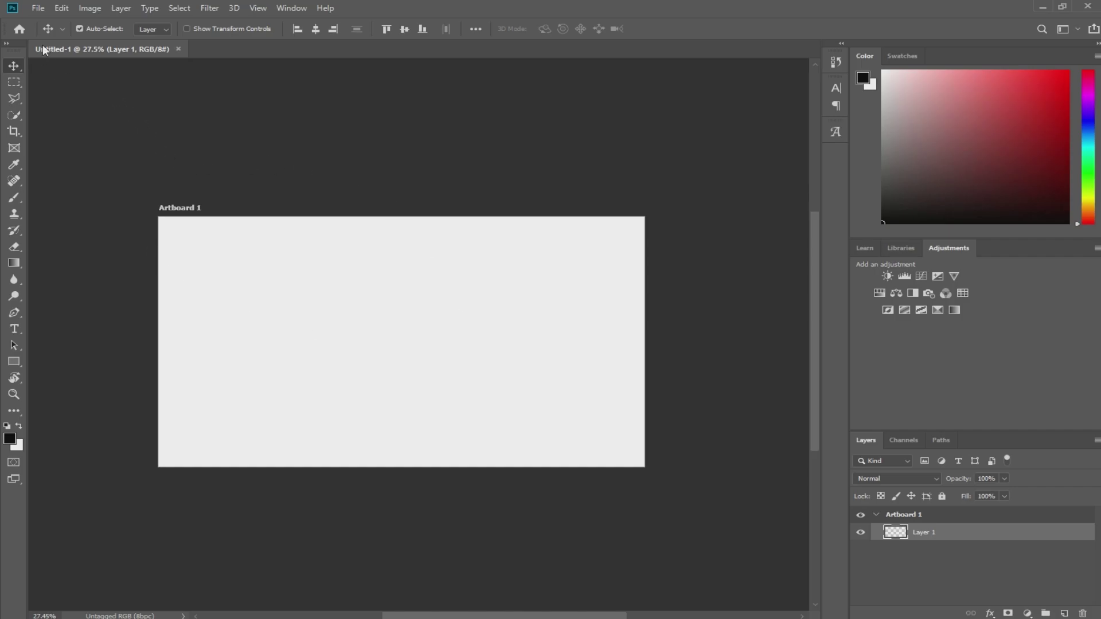
Step: Open the download (2).jpg template from the Downloads folder
{"action": "left_click", "coordinate": [38, 7]}
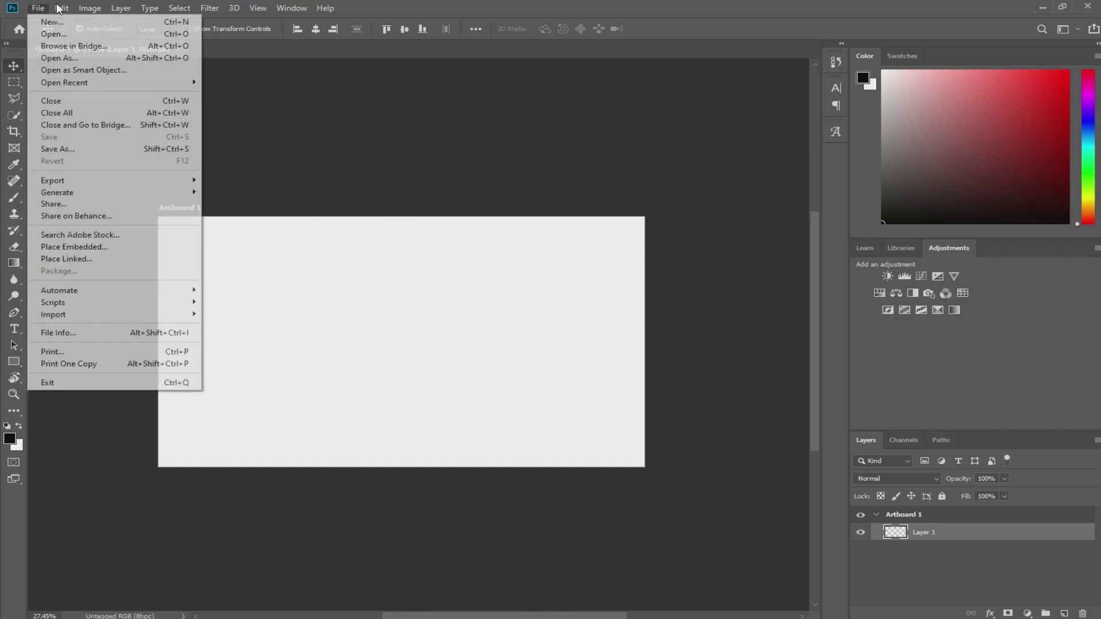
{"action": "left_click", "coordinate": [38, 7]}
{"action": "key", "text": "ctrl+o"}
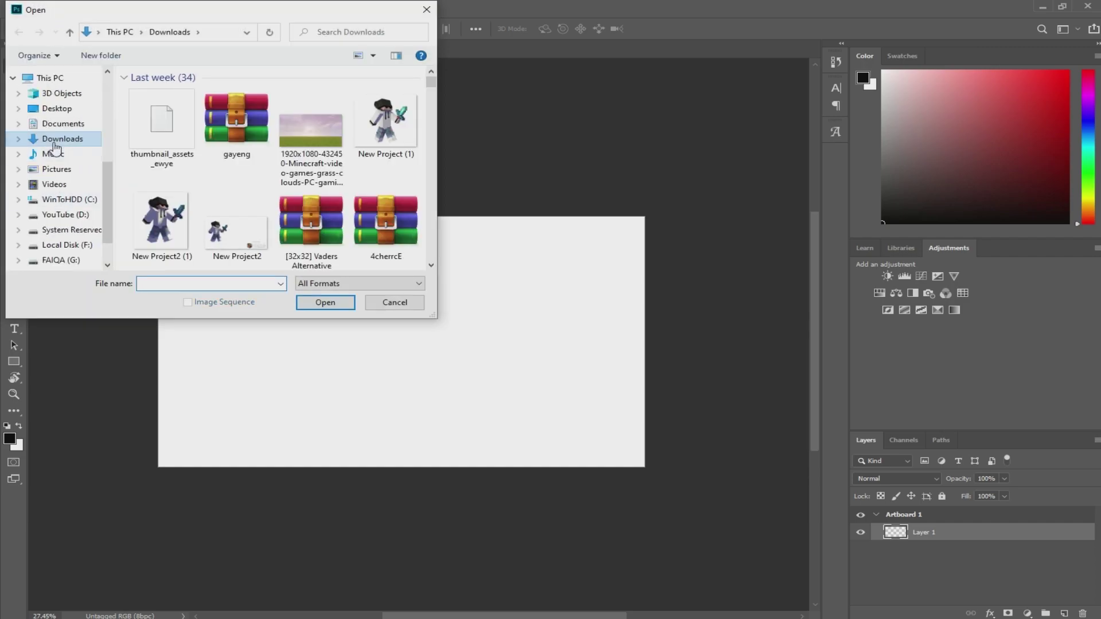
{"action": "scroll", "coordinate": [346, 207], "scroll_direction": "down", "scroll_amount": 3}
{"action": "scroll", "coordinate": [347, 208], "scroll_direction": "down", "scroll_amount": 3}
{"action": "scroll", "coordinate": [347, 208], "scroll_direction": "down", "scroll_amount": 2}
{"action": "scroll", "coordinate": [347, 208], "scroll_direction": "down", "scroll_amount": 3}
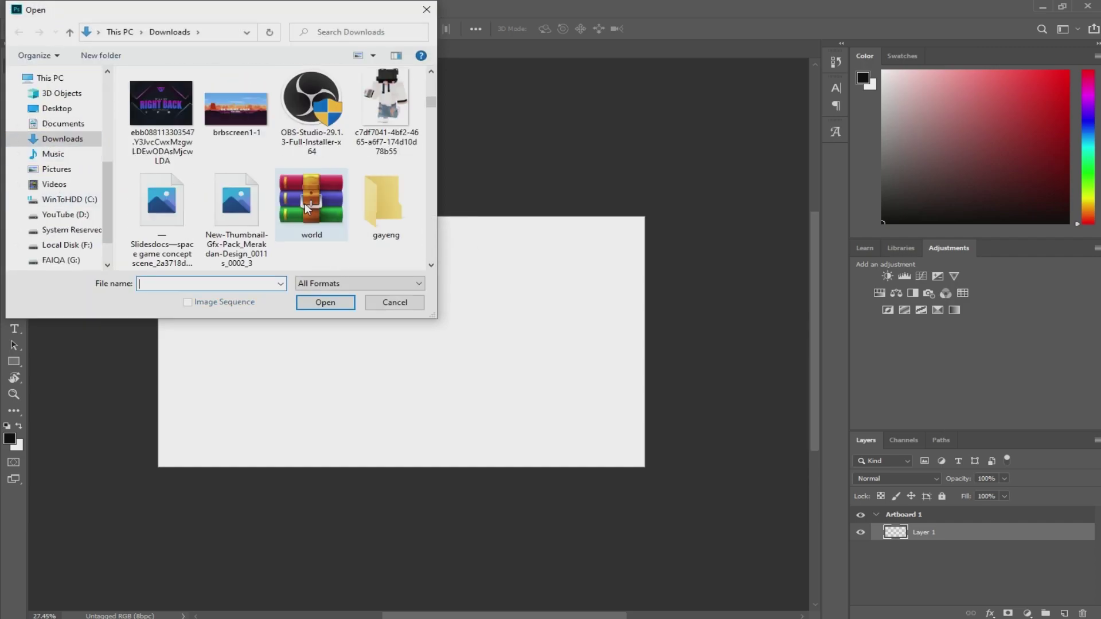
{"action": "scroll", "coordinate": [325, 197], "scroll_direction": "up", "scroll_amount": 2}
{"action": "scroll", "coordinate": [322, 227], "scroll_direction": "up", "scroll_amount": 1}
{"action": "left_click", "coordinate": [322, 228]}
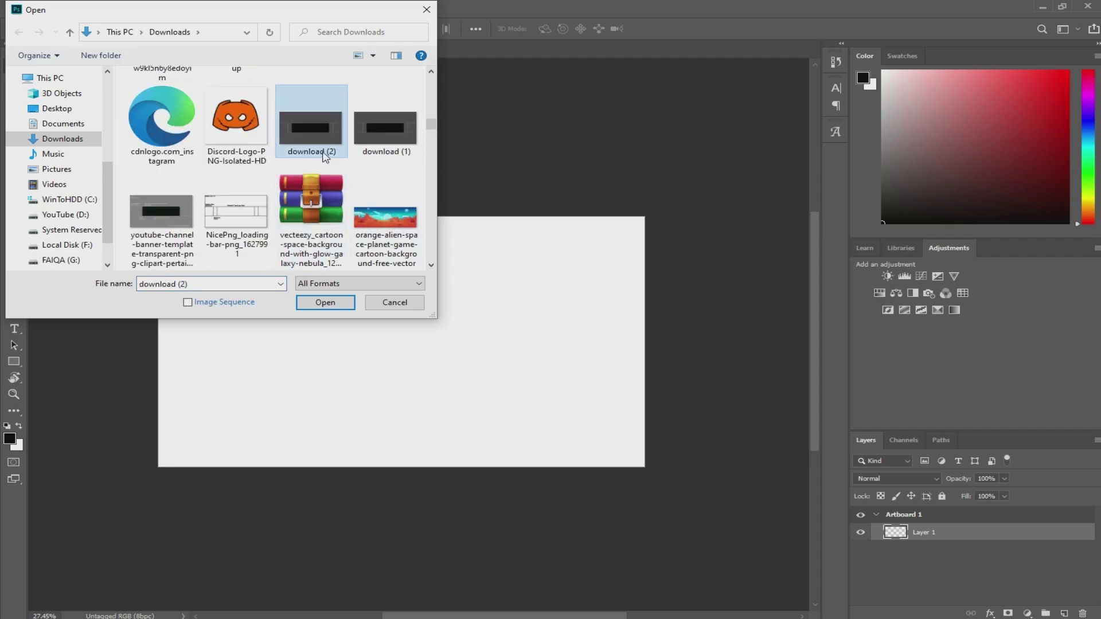
{"action": "left_click", "coordinate": [325, 302]}
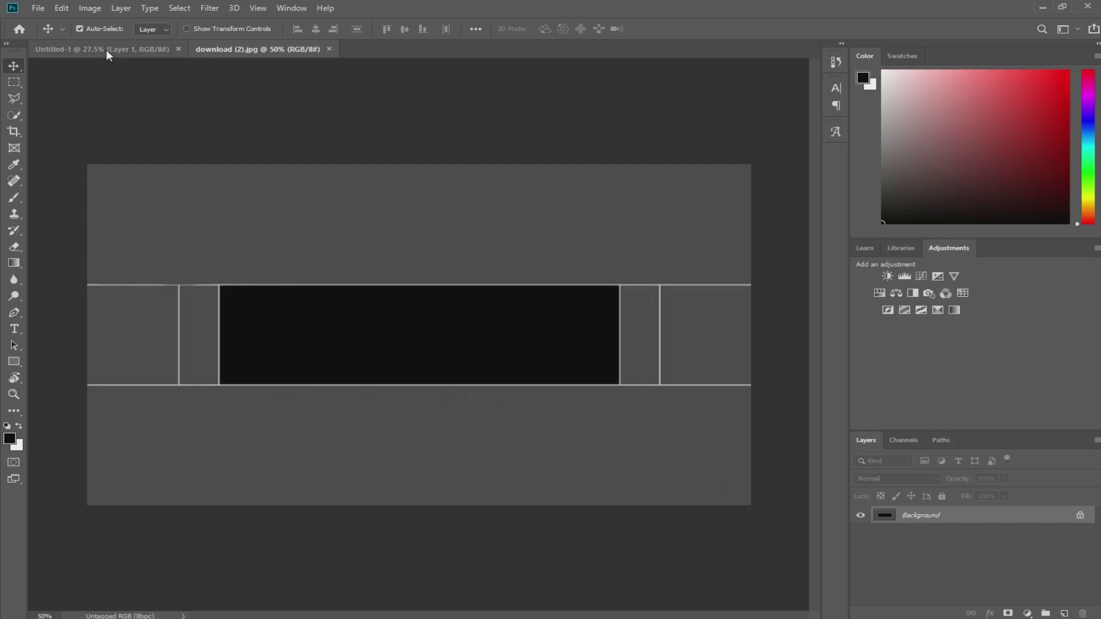
Step: Float download (2).jpg, drag it onto Artboard 1 as Layer 2, and close its window
{"action": "left_click", "coordinate": [106, 50]}
{"action": "left_click", "coordinate": [275, 50]}
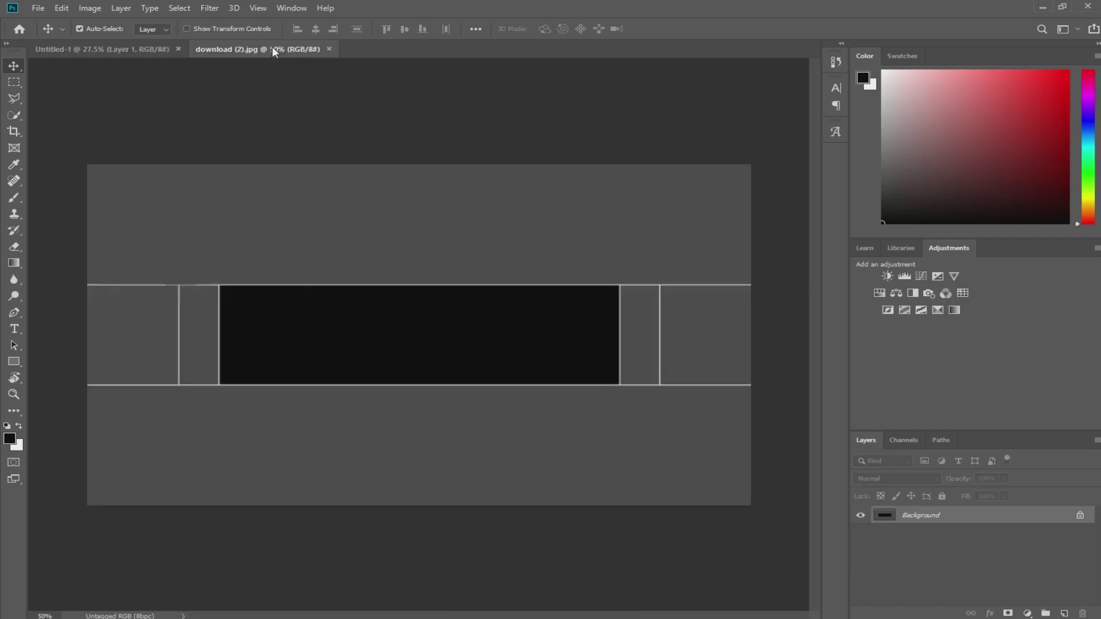
{"action": "mouse_move", "coordinate": [272, 49]}
{"action": "left_mouse_down"}
{"action": "mouse_move", "coordinate": [271, 86]}
{"action": "mouse_move", "coordinate": [462, 109]}
{"action": "left_mouse_up"}
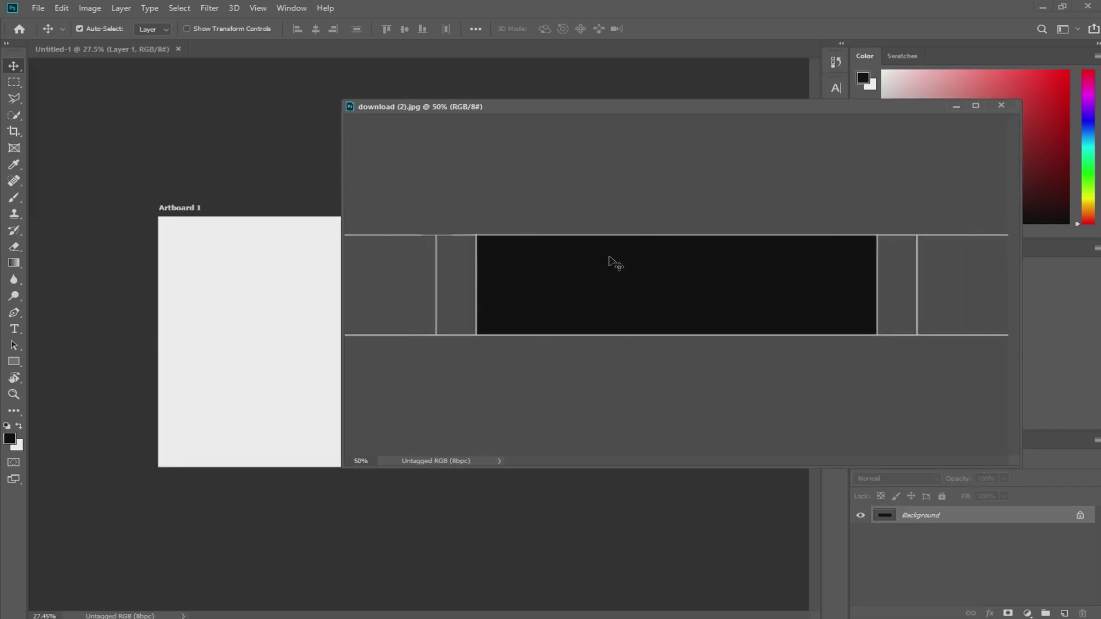
{"action": "left_click_drag", "start_coordinate": [612, 263], "coordinate": [261, 335]}
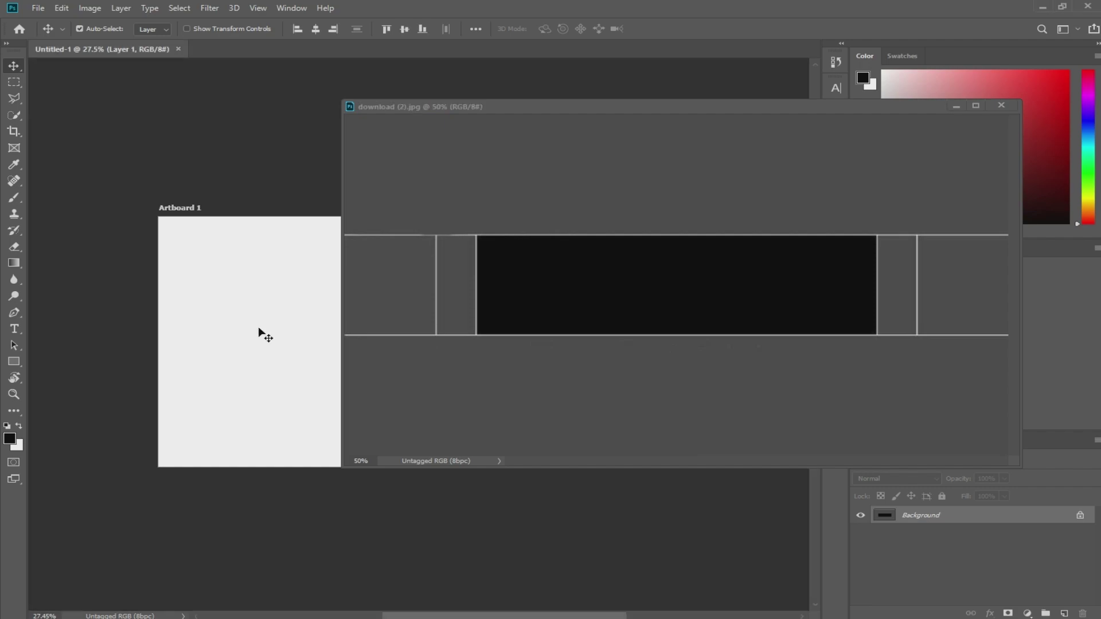
{"action": "left_click", "coordinate": [1010, 109]}
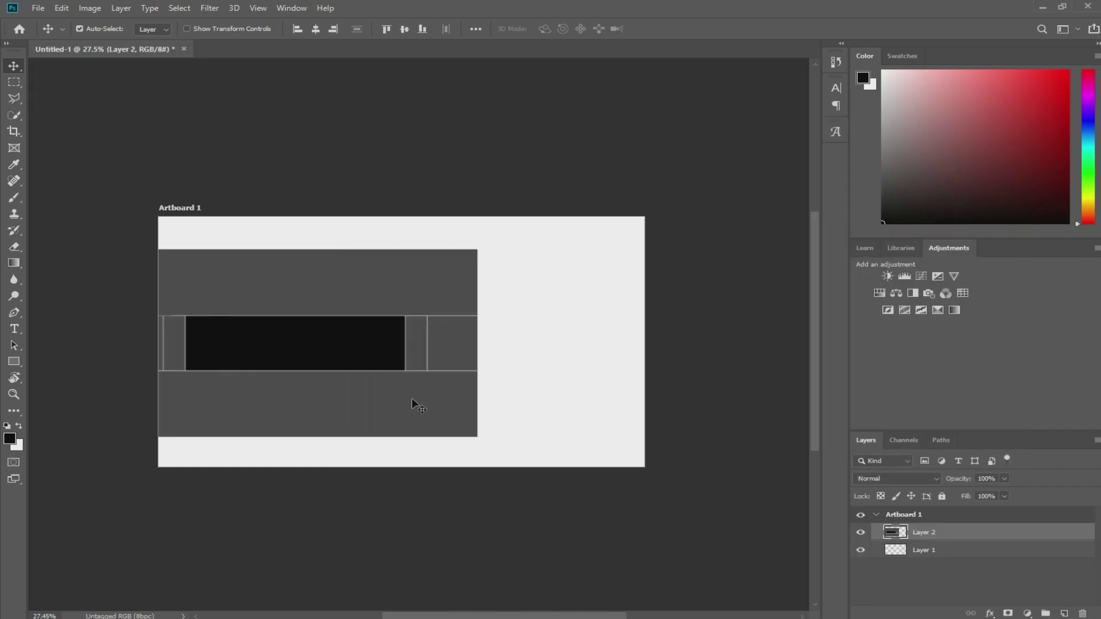
{"action": "left_click_drag", "start_coordinate": [412, 398], "coordinate": [531, 400]}
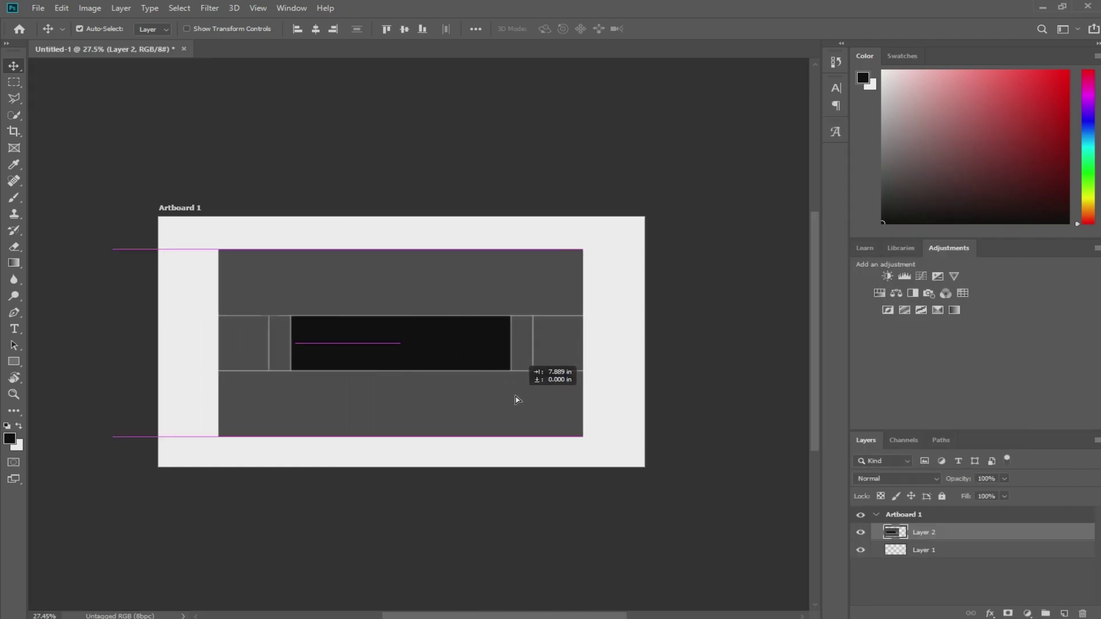
Step: Free-transform Layer 2 to 133.33%, aligning it with the artboard's top-left corner and edges
{"action": "left_click_drag", "start_coordinate": [530, 399], "coordinate": [520, 397]}
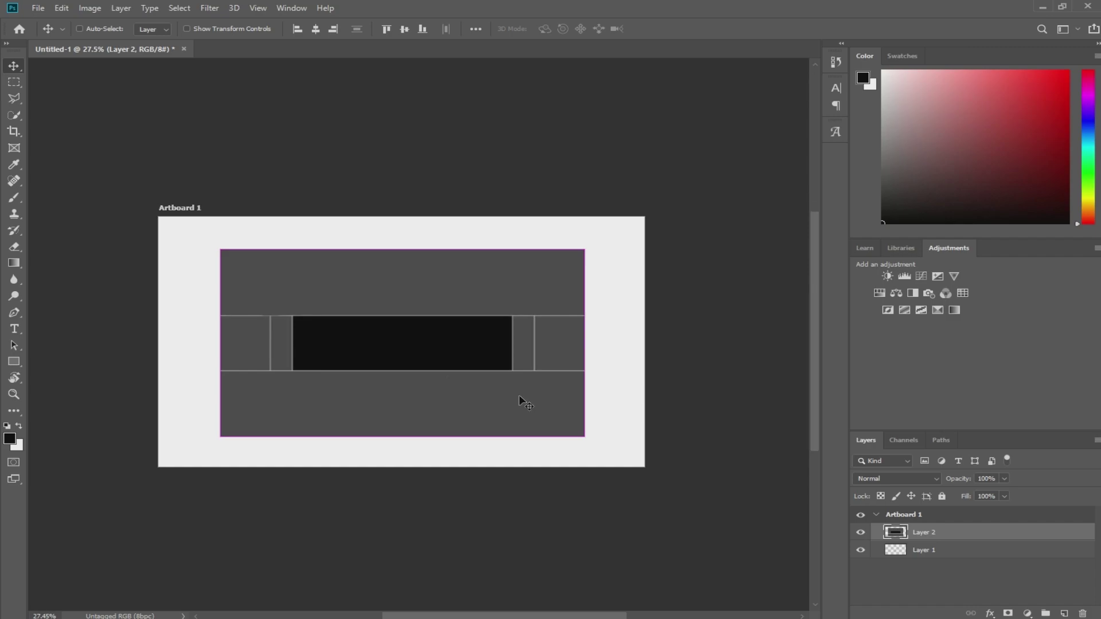
{"action": "key", "text": "ctrl+t"}
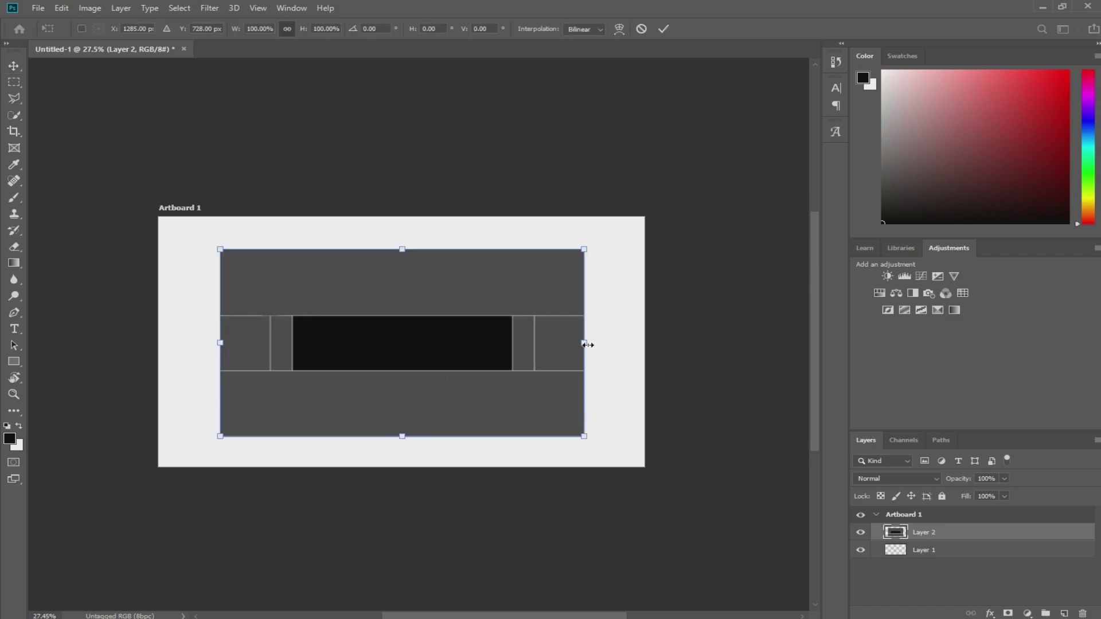
{"action": "left_click_drag", "start_coordinate": [585, 344], "coordinate": [644, 343]}
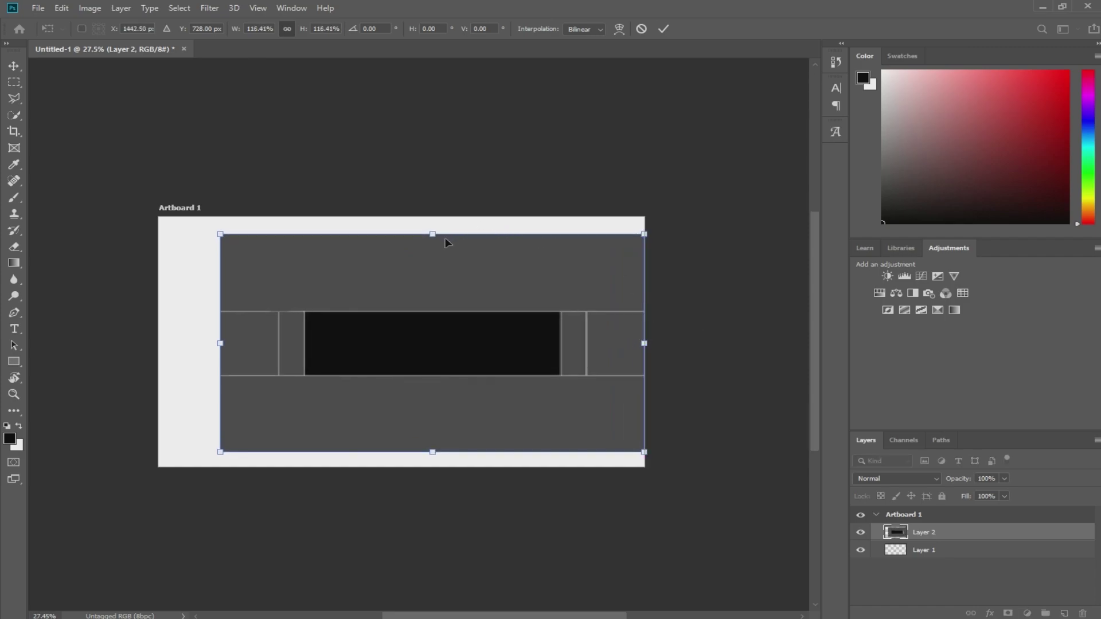
{"action": "left_click_drag", "start_coordinate": [434, 235], "coordinate": [434, 216]}
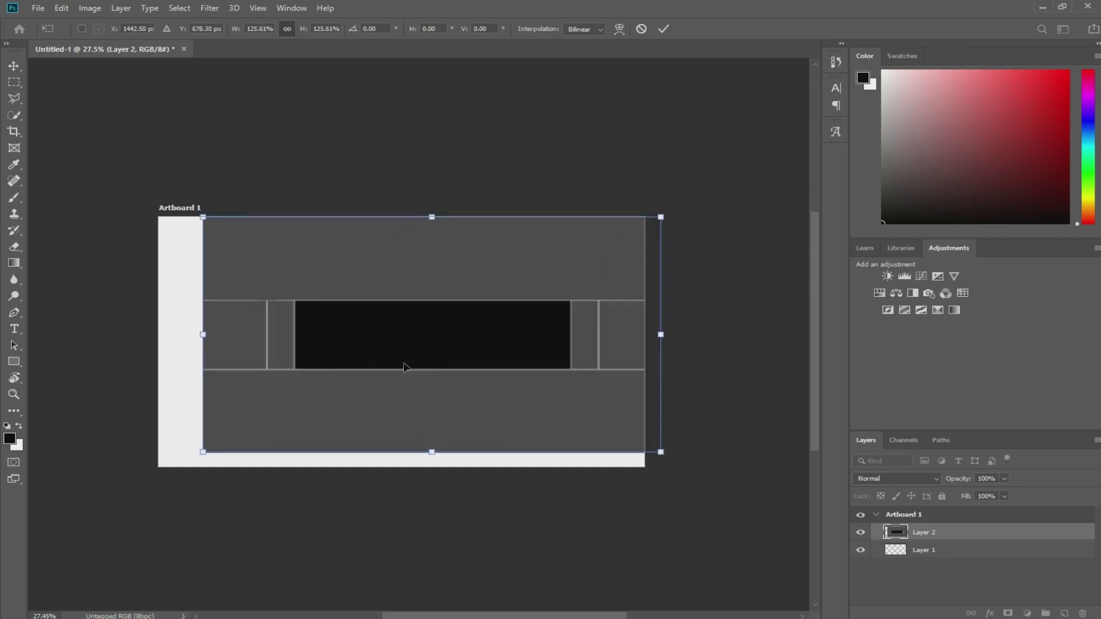
{"action": "left_click_drag", "start_coordinate": [406, 366], "coordinate": [401, 368]}
{"action": "mouse_move", "coordinate": [390, 227]}
{"action": "left_mouse_down"}
{"action": "mouse_move", "coordinate": [391, 216]}
{"action": "mouse_move", "coordinate": [398, 223]}
{"action": "left_mouse_up"}
{"action": "left_click_drag", "start_coordinate": [152, 344], "coordinate": [159, 344]}
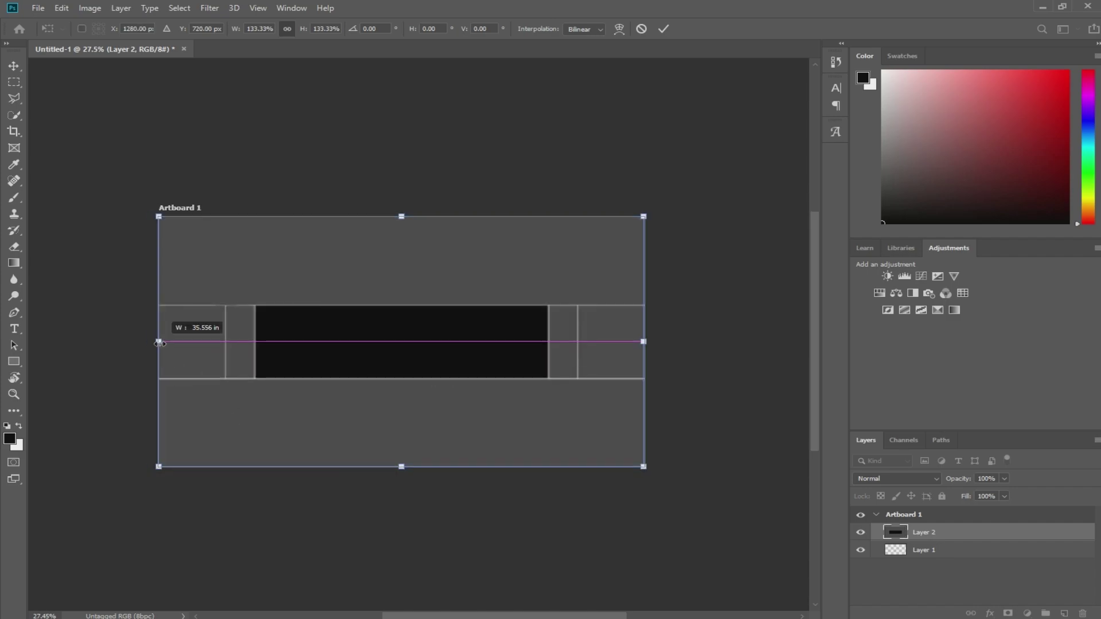
{"action": "key", "text": "Return"}
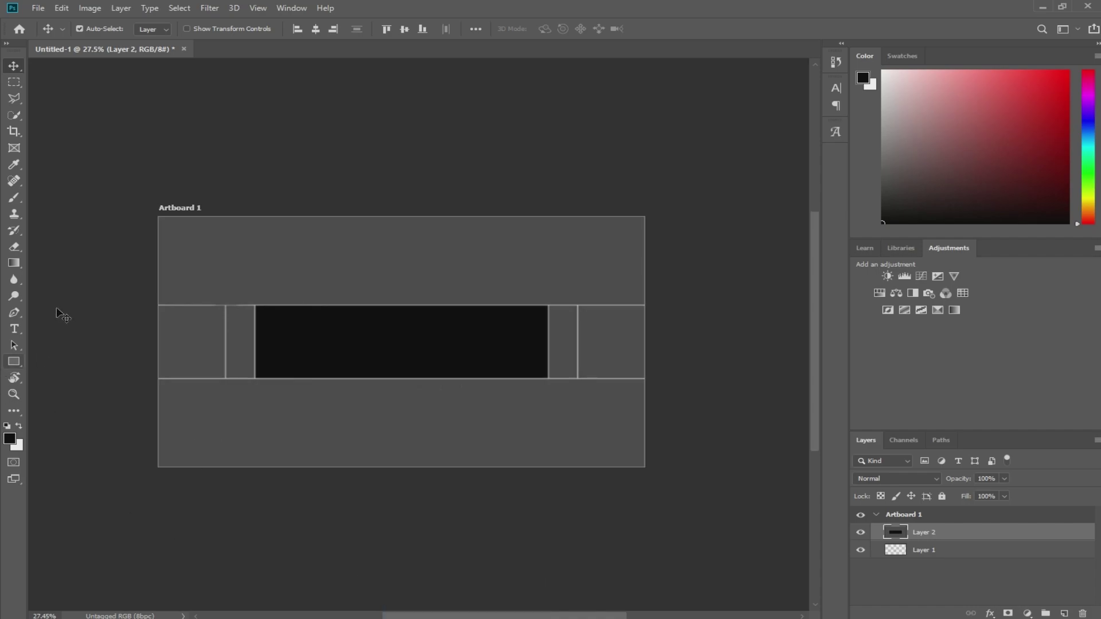
Step: Type 'Titan Cazy' as a new text layer on the black strip
{"action": "left_click", "coordinate": [13, 329]}
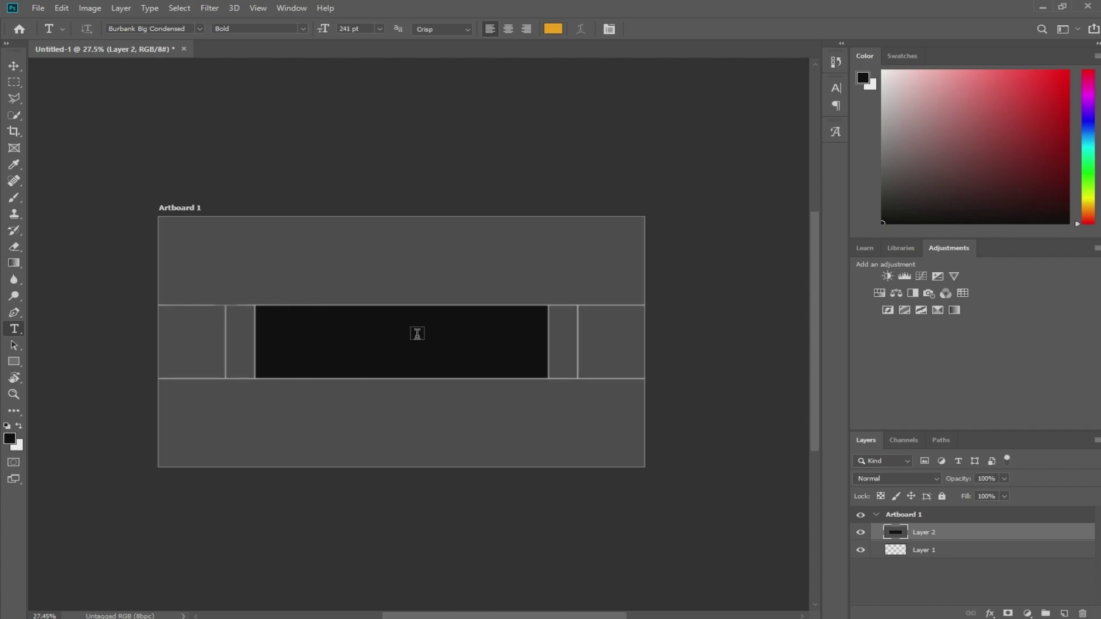
{"action": "left_click", "coordinate": [417, 335]}
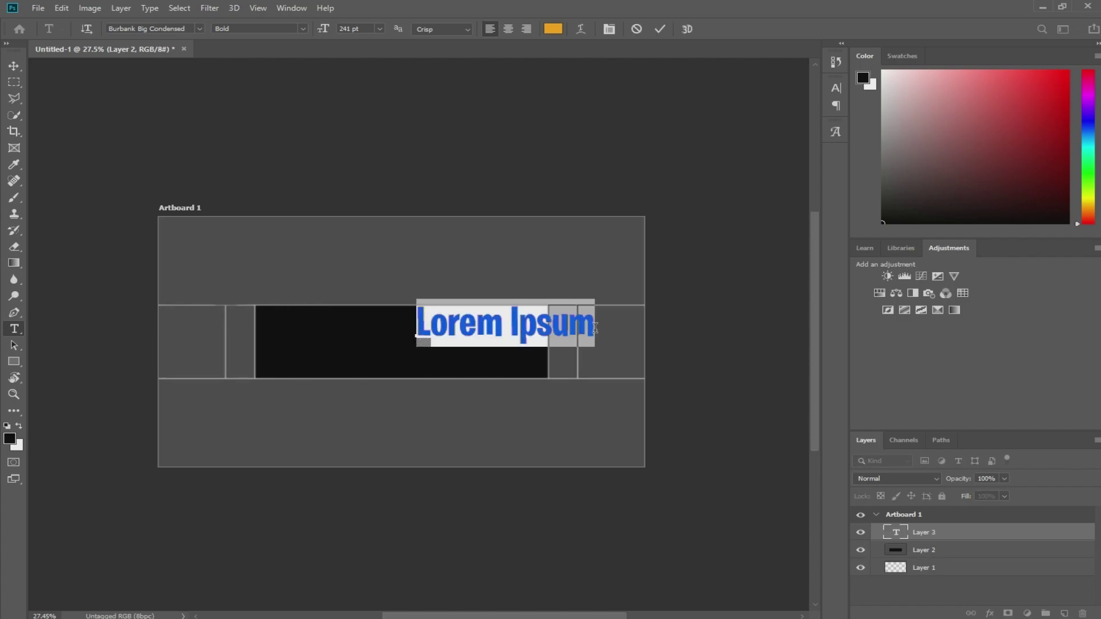
{"action": "key", "text": "BackSpace"}
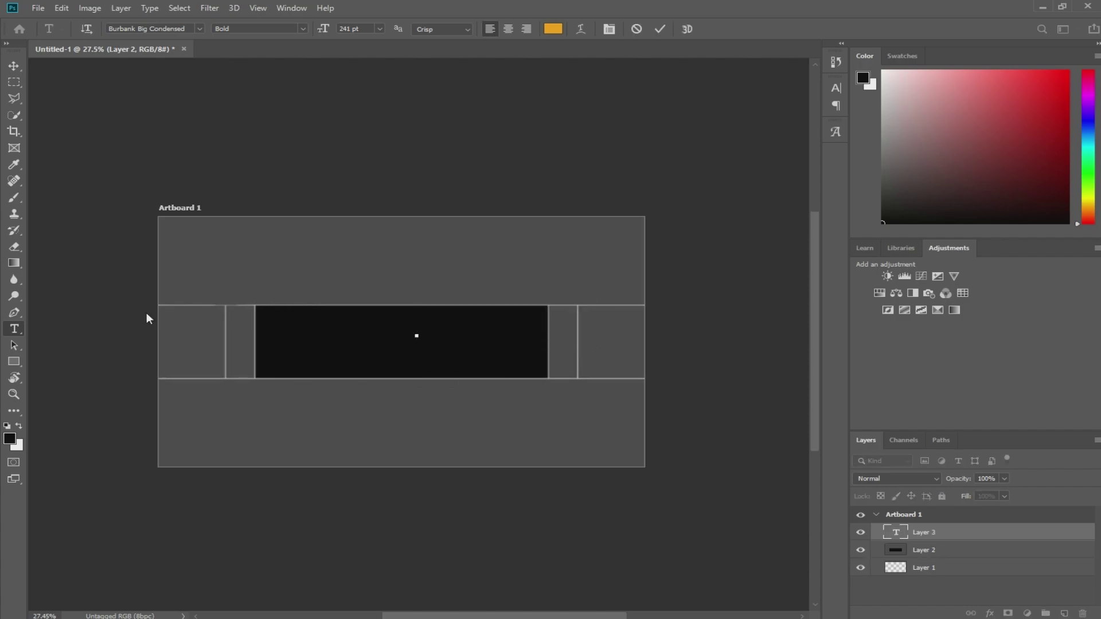
{"action": "type", "text": "Tita"}
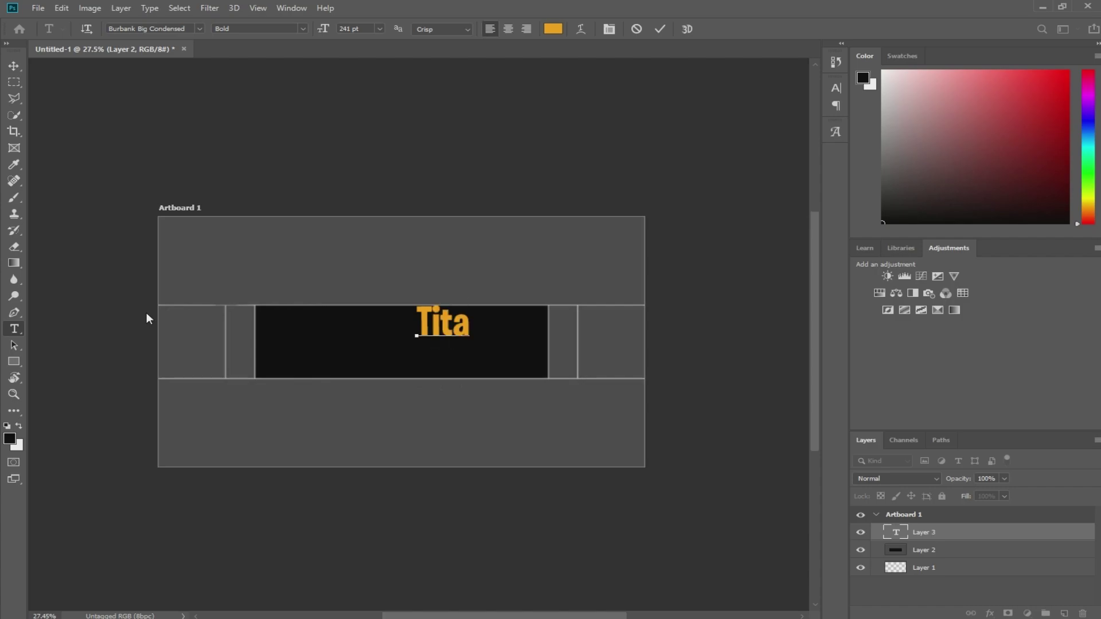
{"action": "type", "text": "n"}
{"action": "type", "text": " Cazy"}
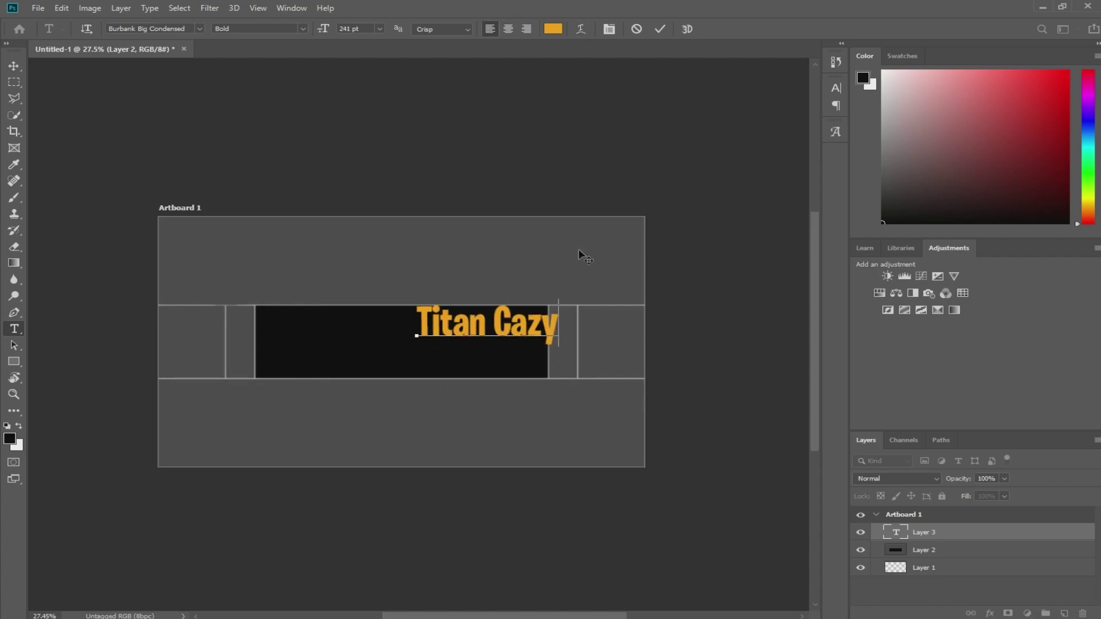
Step: Apply an Arc warp with Bend 5 to the title text
{"action": "left_click", "coordinate": [581, 29]}
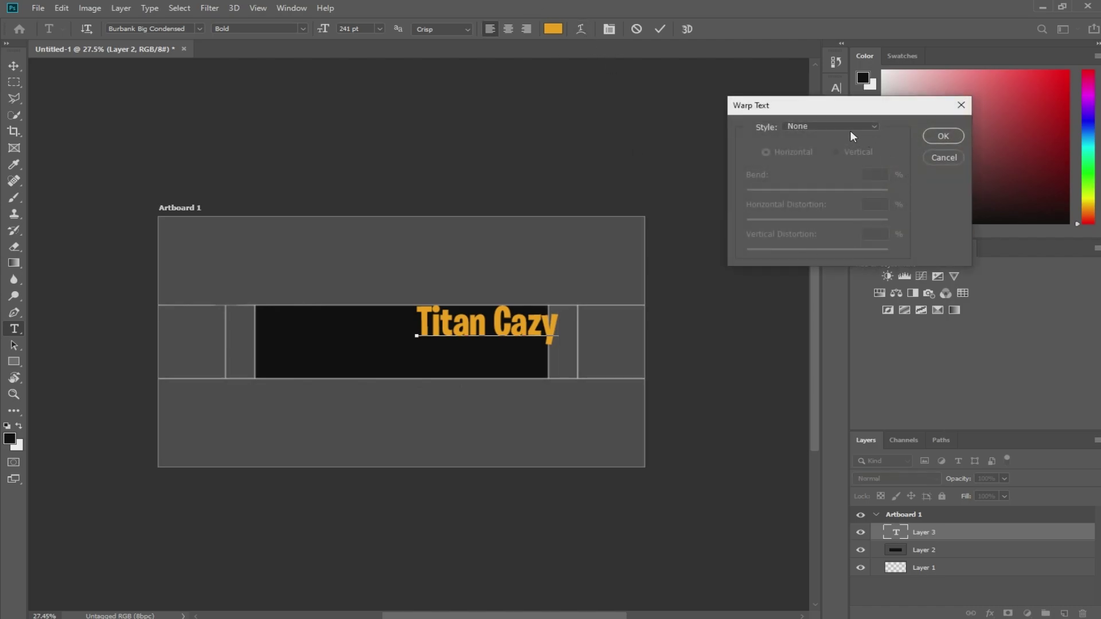
{"action": "left_click", "coordinate": [820, 126]}
{"action": "left_click", "coordinate": [831, 150]}
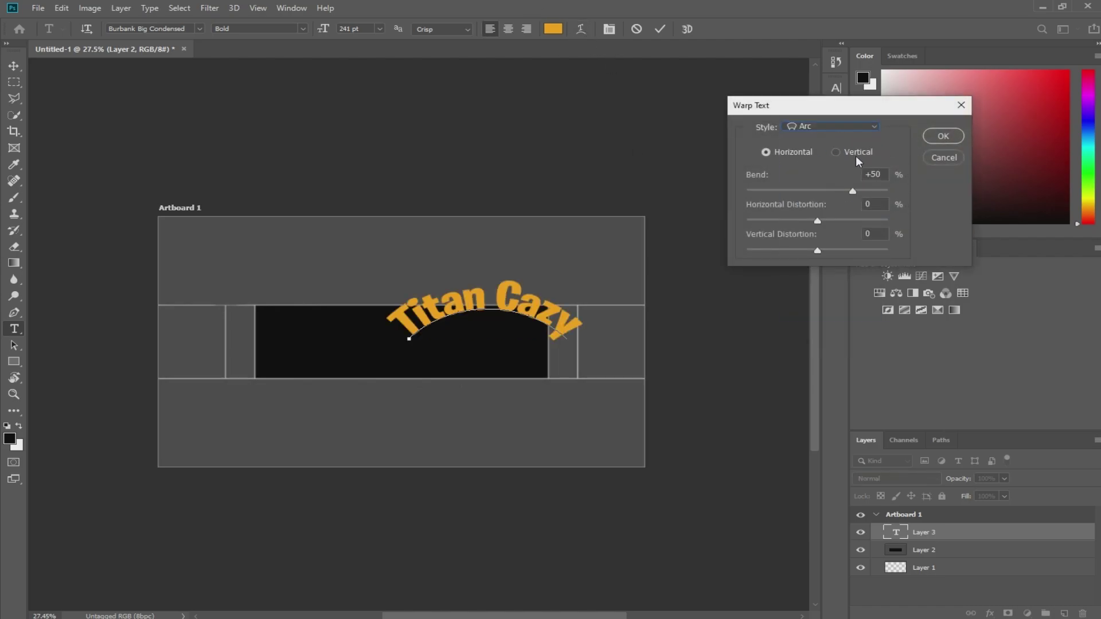
{"action": "left_click_drag", "start_coordinate": [889, 175], "coordinate": [851, 174]}
{"action": "type", "text": "5"}
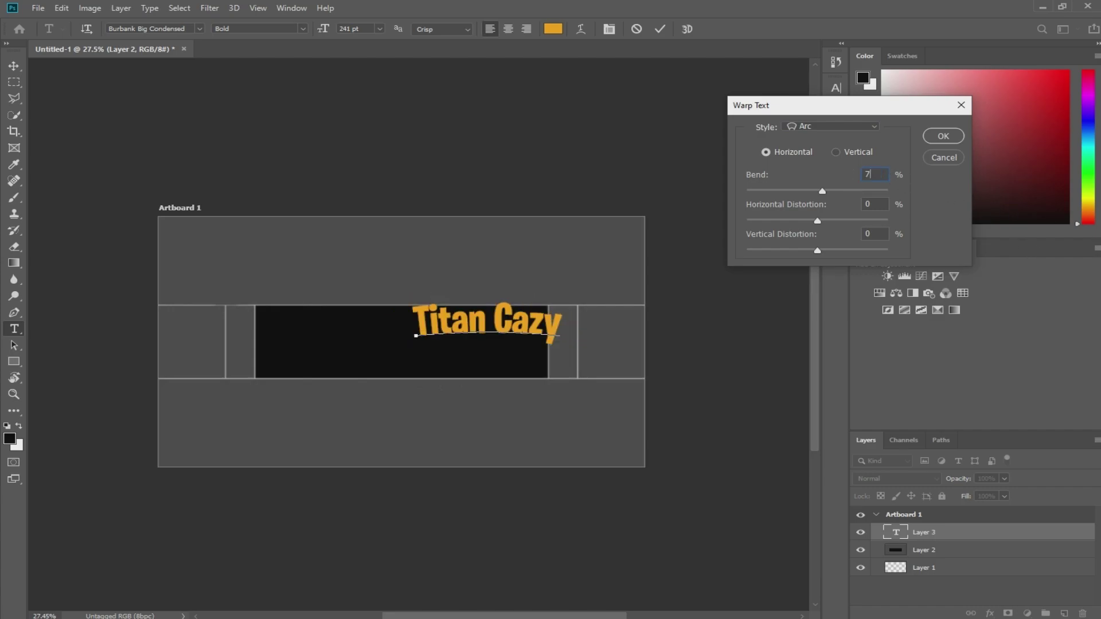
{"action": "left_click", "coordinate": [943, 136]}
{"action": "left_click", "coordinate": [14, 66]}
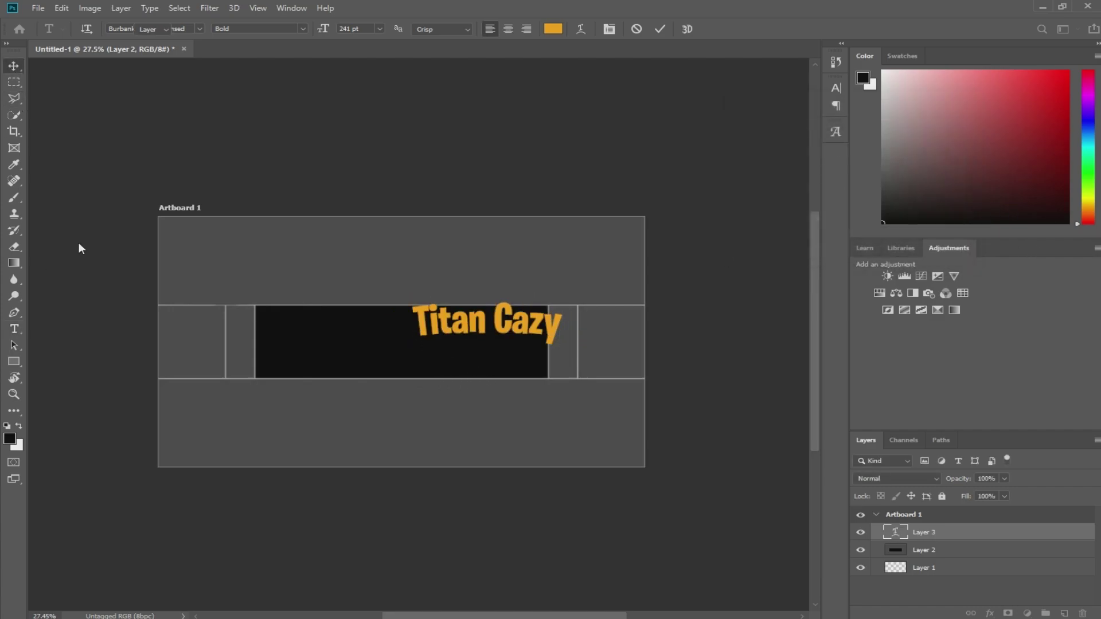
Step: Enlarge the title to about 118% and centre it on the black strip
{"action": "left_click_drag", "start_coordinate": [490, 322], "coordinate": [401, 347]}
{"action": "key", "text": "ctrl+t"}
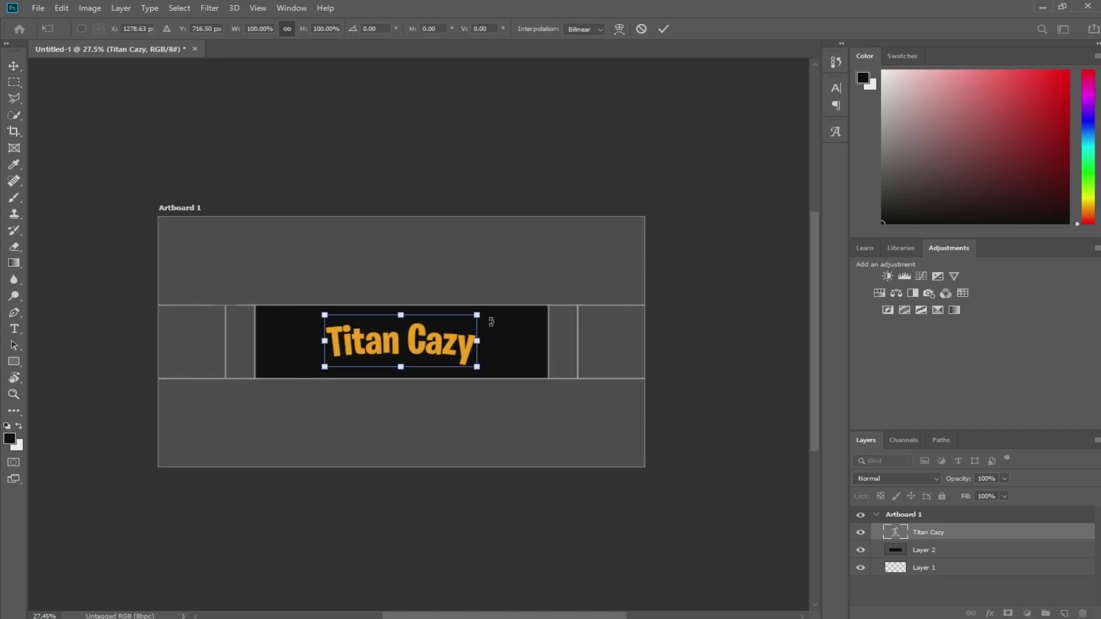
{"action": "left_click_drag", "start_coordinate": [490, 313], "coordinate": [518, 299]}
{"action": "mouse_move", "coordinate": [481, 339]}
{"action": "left_mouse_down"}
{"action": "mouse_move", "coordinate": [447, 351]}
{"action": "mouse_move", "coordinate": [514, 340]}
{"action": "mouse_move", "coordinate": [428, 342]}
{"action": "mouse_move", "coordinate": [453, 343]}
{"action": "mouse_move", "coordinate": [442, 343]}
{"action": "left_mouse_up"}
{"action": "key", "text": "Return"}
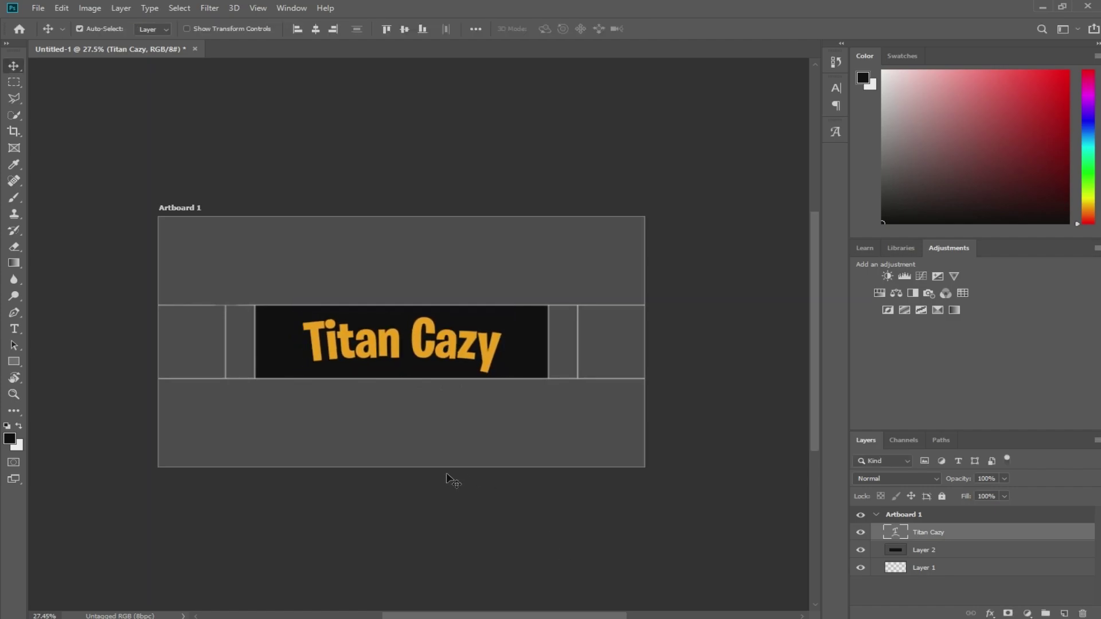
Step: Zoom the view in around the Titan Cazy title
{"action": "key", "text": "z"}
{"action": "scroll", "coordinate": [390, 415], "scroll_direction": "up", "scroll_amount": 3}
{"action": "scroll", "coordinate": [372, 423], "scroll_direction": "down", "scroll_amount": 2}
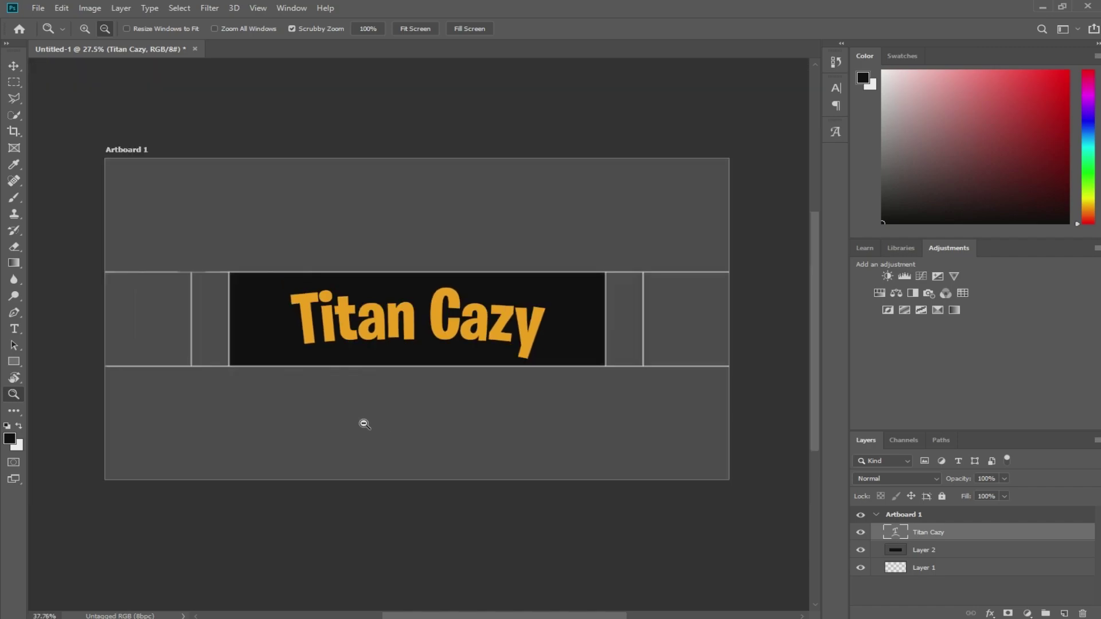
{"action": "scroll", "coordinate": [362, 423], "scroll_direction": "down", "scroll_amount": 1}
{"action": "scroll", "coordinate": [352, 421], "scroll_direction": "down", "scroll_amount": 1}
{"action": "key", "text": "v"}
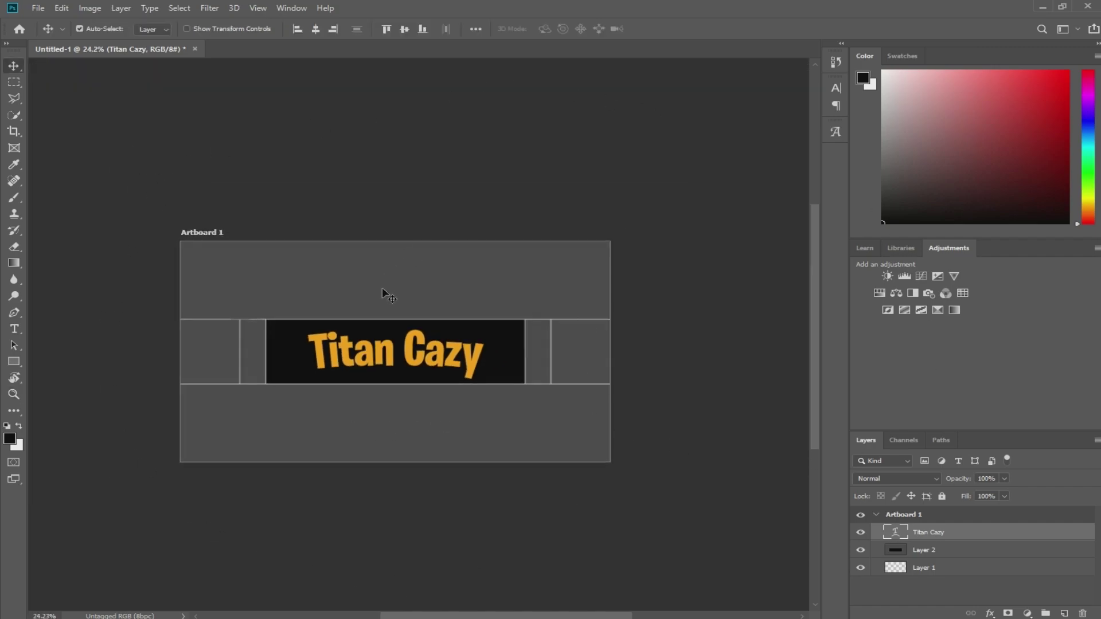
{"action": "left_click", "coordinate": [13, 395]}
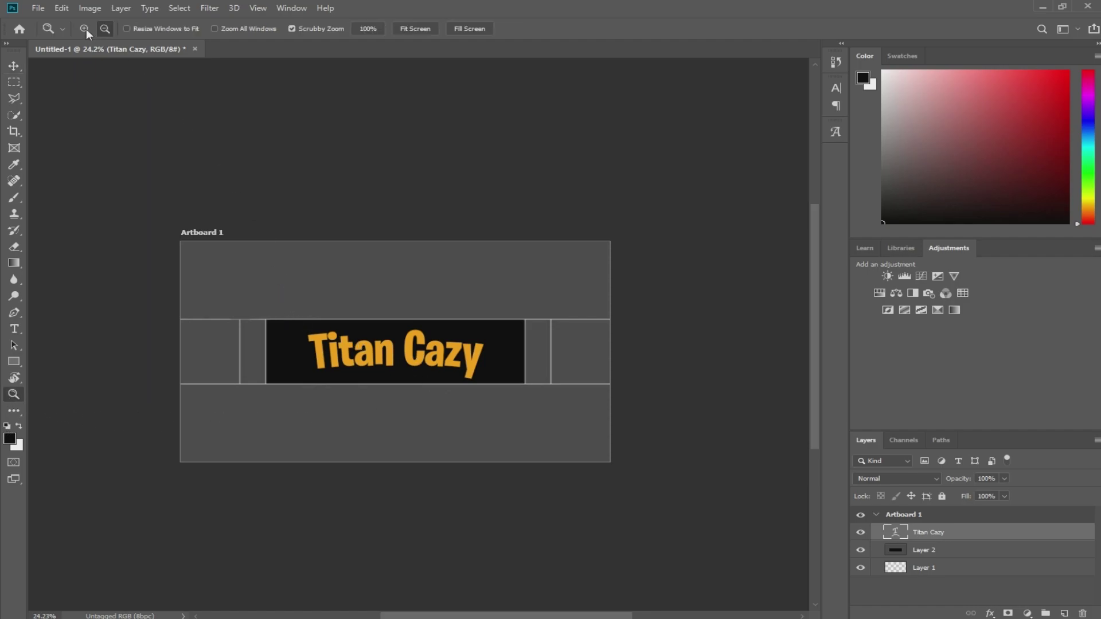
{"action": "mouse_move", "coordinate": [367, 350]}
{"action": "left_mouse_down"}
{"action": "mouse_move", "coordinate": [424, 364]}
{"action": "mouse_move", "coordinate": [558, 616]}
{"action": "left_mouse_up"}
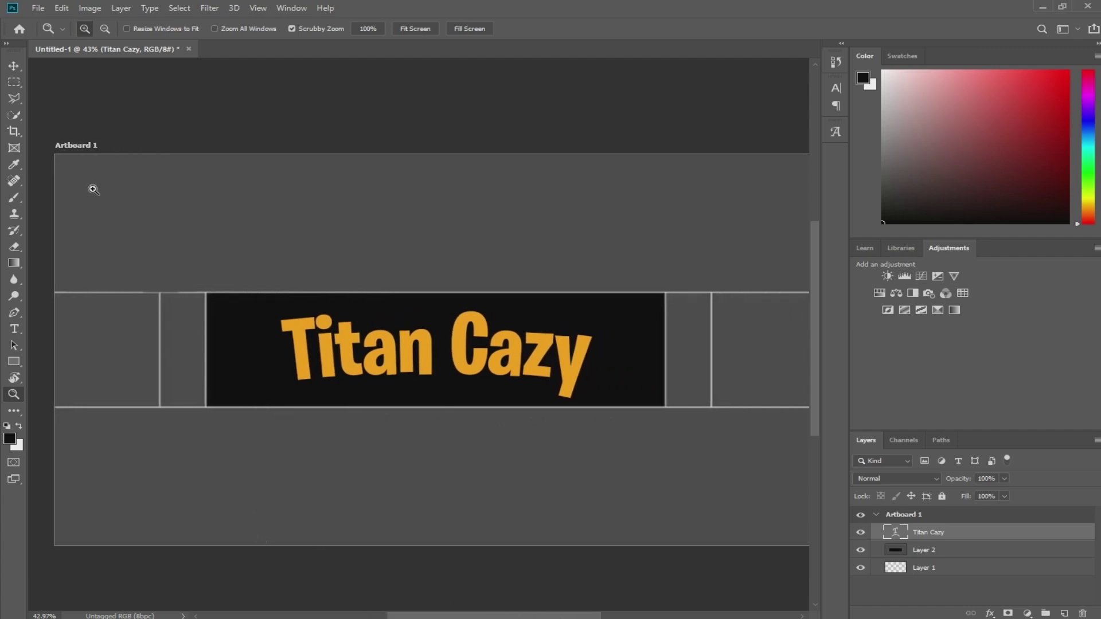
{"action": "left_click", "coordinate": [16, 67]}
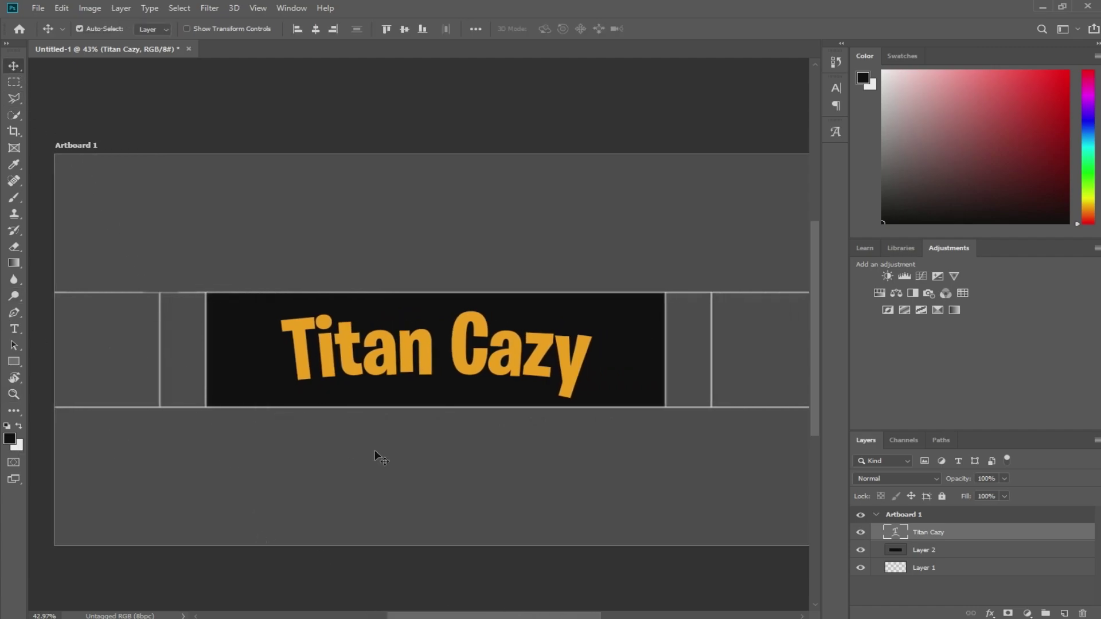
Step: Select all the Titan Cazy text and change its colour from orange to red
{"action": "key", "text": "t"}
{"action": "left_click_drag", "start_coordinate": [593, 367], "coordinate": [278, 352]}
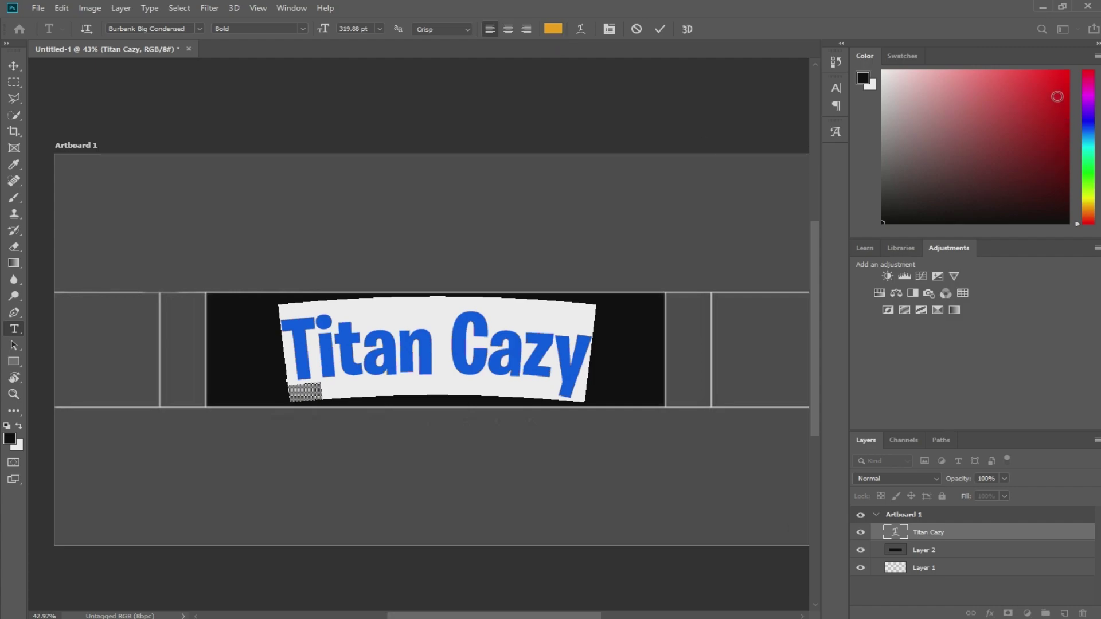
{"action": "left_click", "coordinate": [1068, 71]}
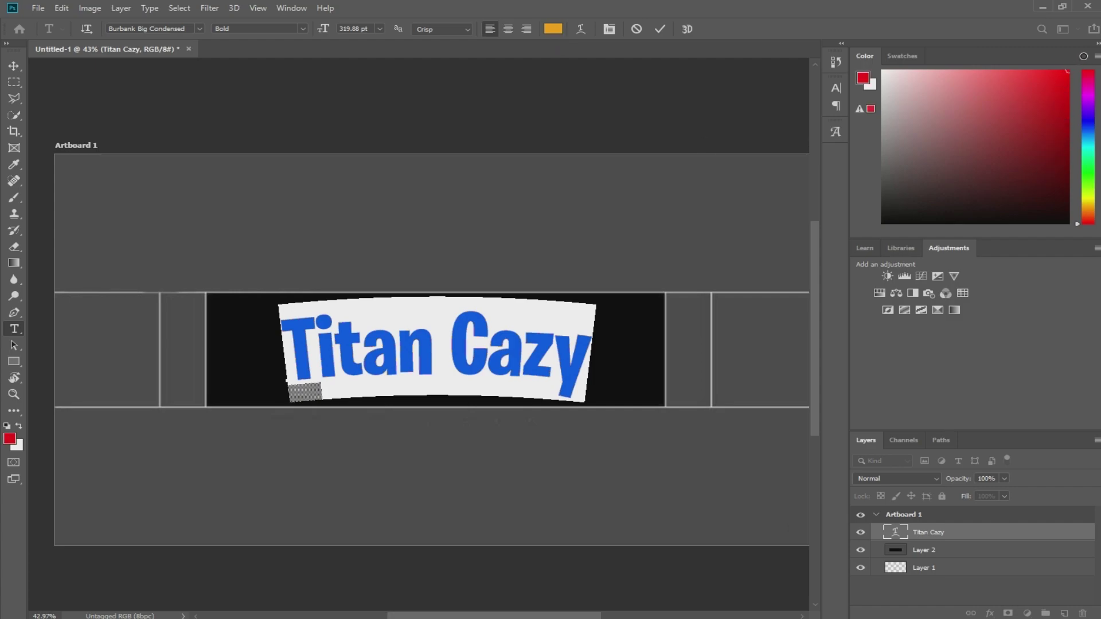
{"action": "left_click", "coordinate": [660, 28]}
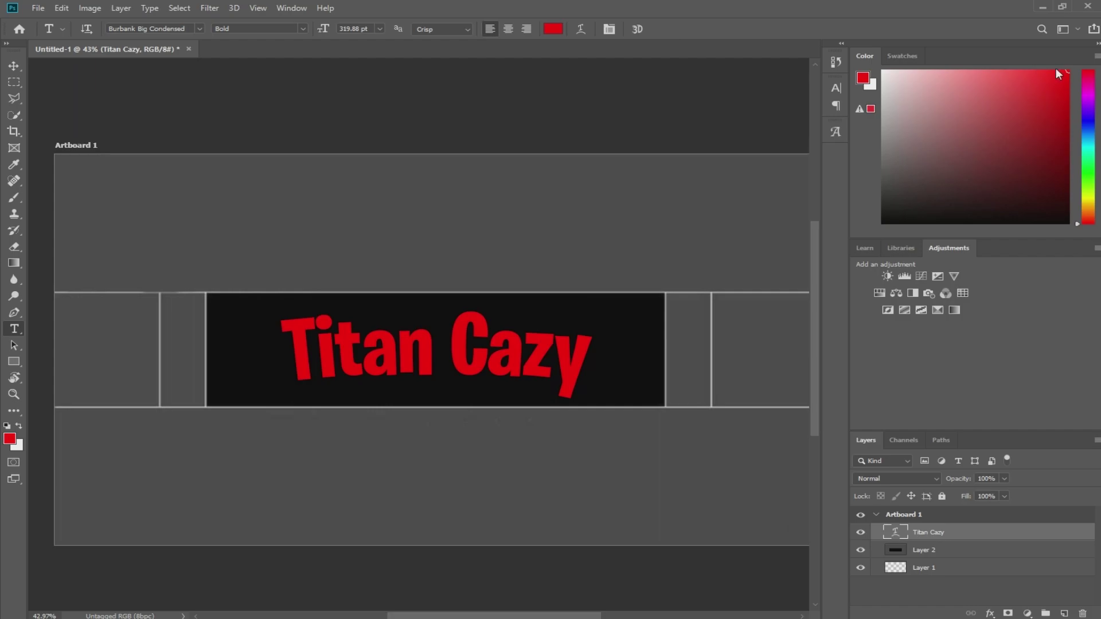
{"action": "key", "text": "ctrl+z"}
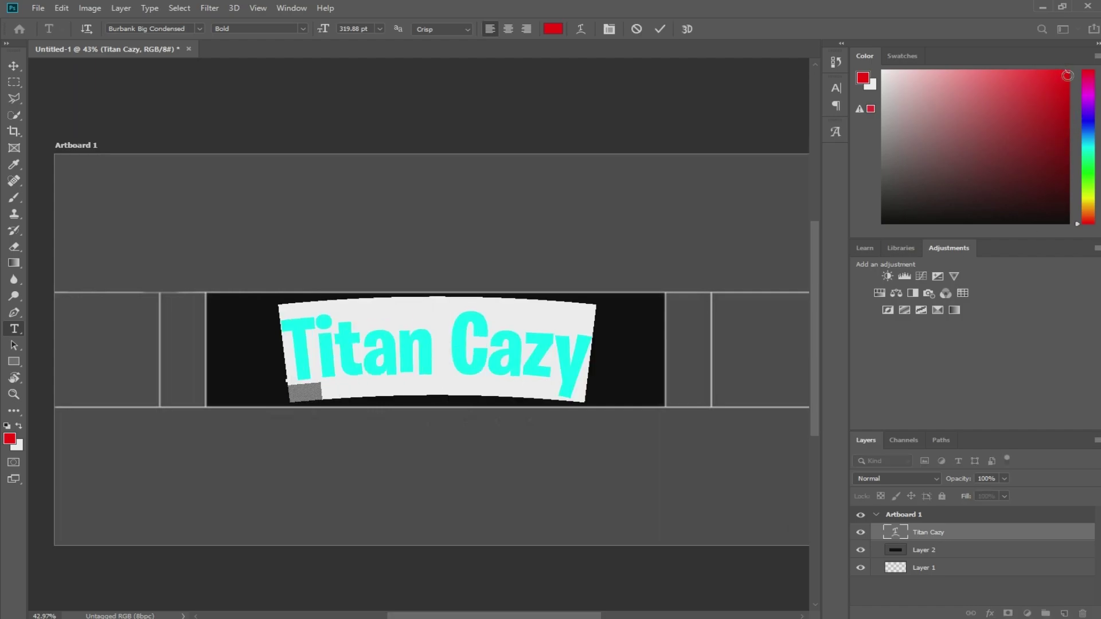
{"action": "left_click", "coordinate": [651, 397]}
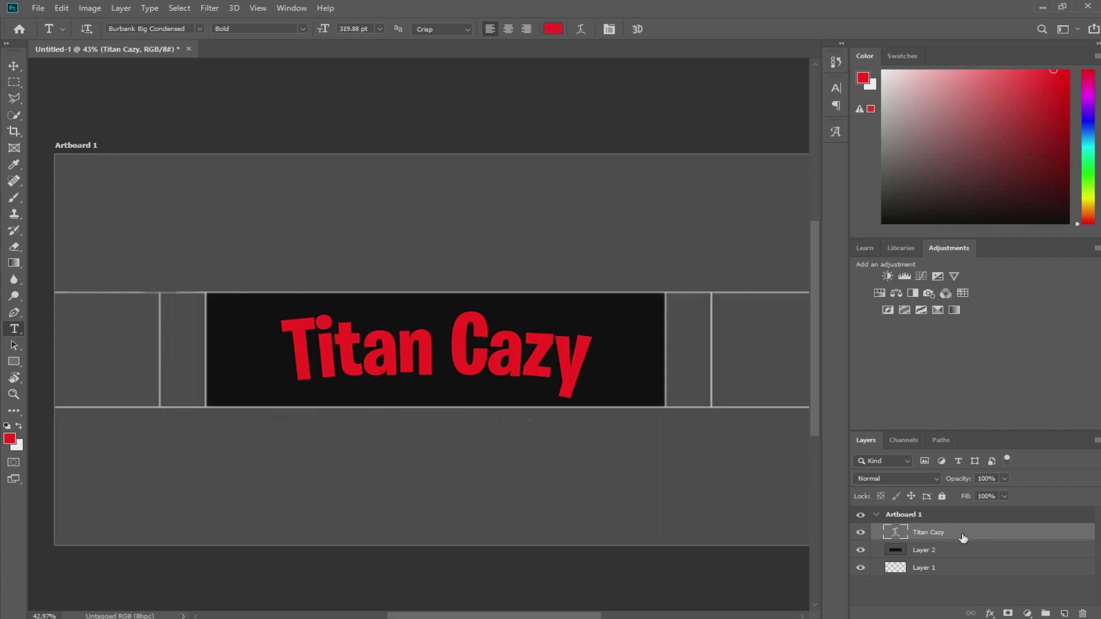
Step: Use the Titan Cazy layer's right-click Duplicate Layer command to add a 'Titan Cazy copy' layer
{"action": "key", "text": "ctrl+j"}
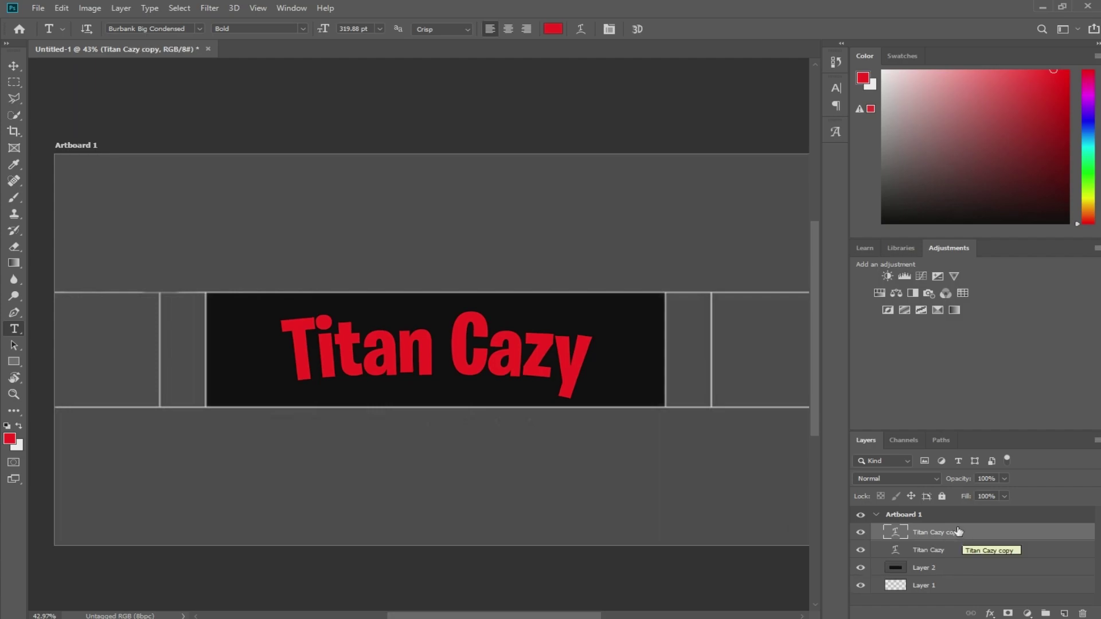
{"action": "key", "text": "ctrl+z"}
{"action": "right_click", "coordinate": [933, 532]}
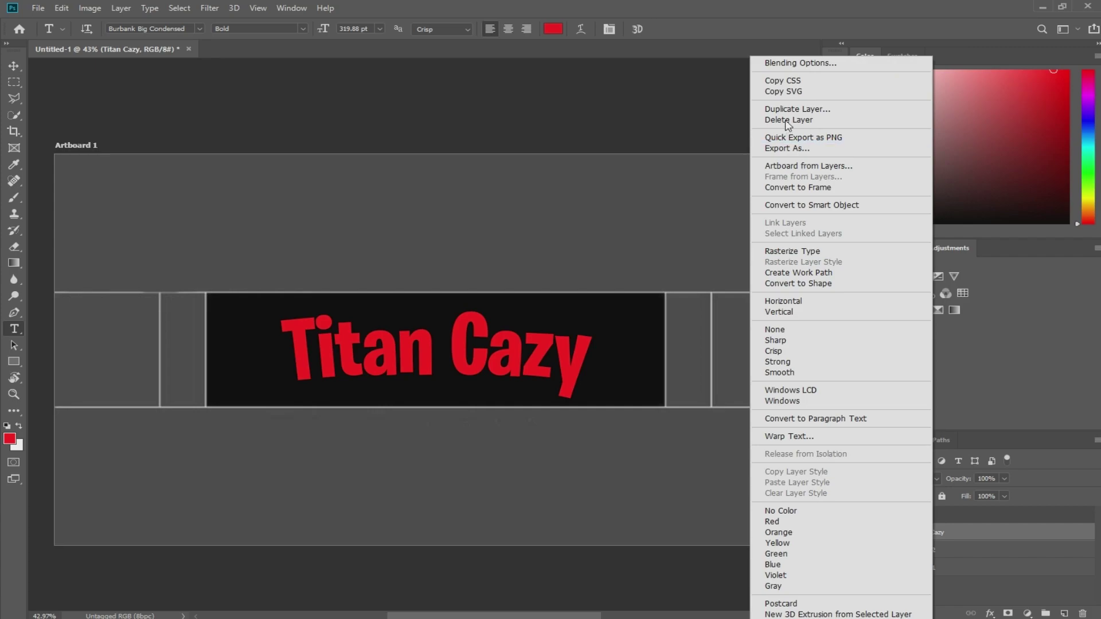
{"action": "left_click", "coordinate": [1006, 571]}
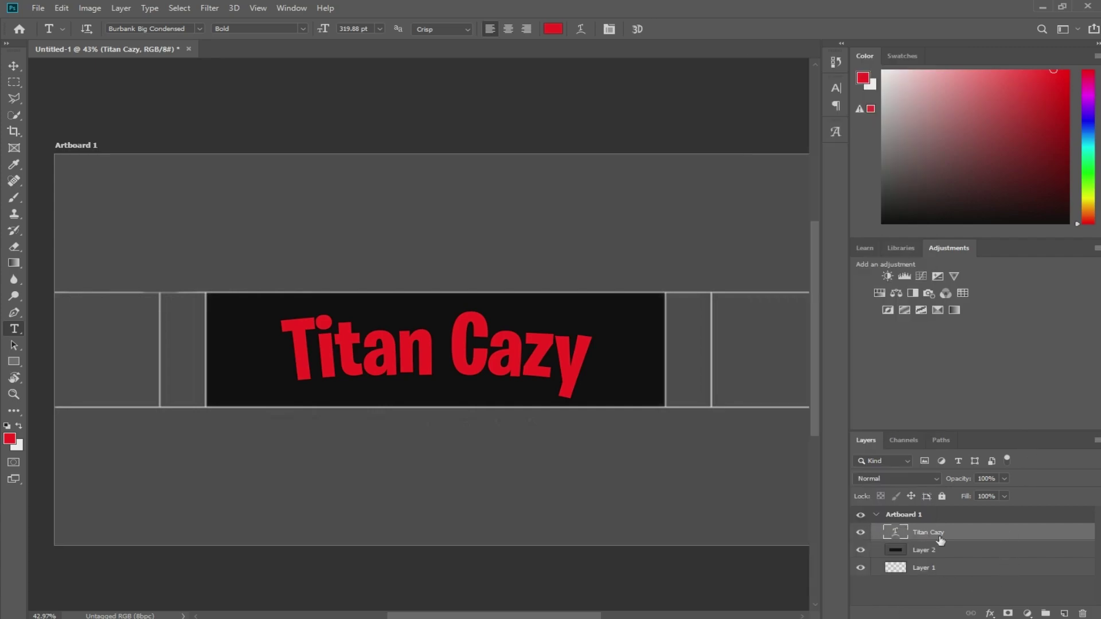
{"action": "right_click", "coordinate": [986, 534]}
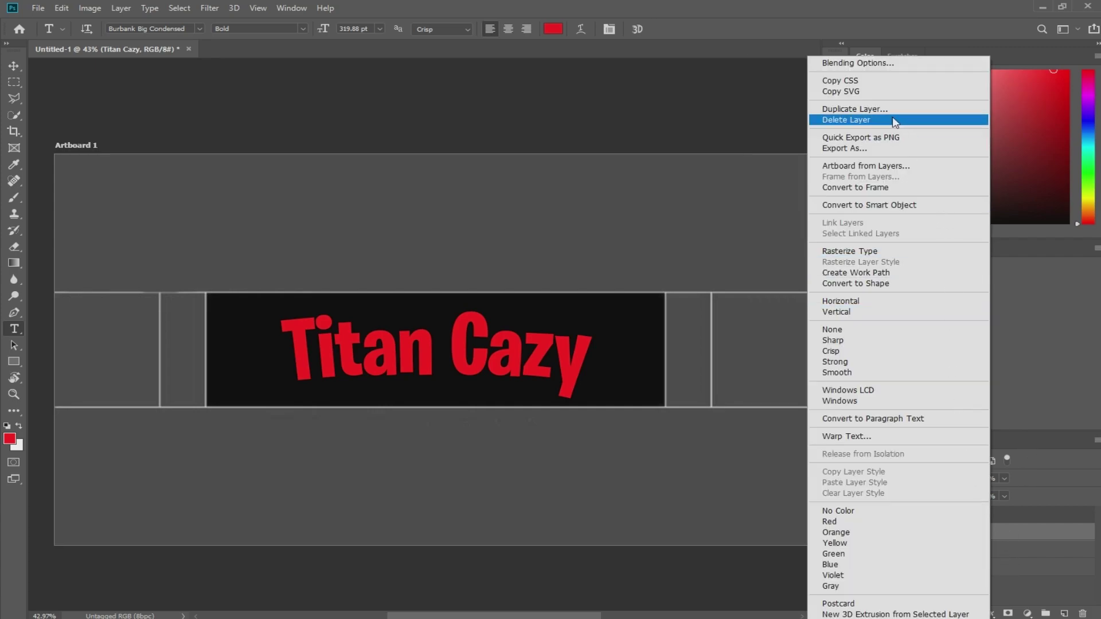
{"action": "left_click", "coordinate": [867, 112]}
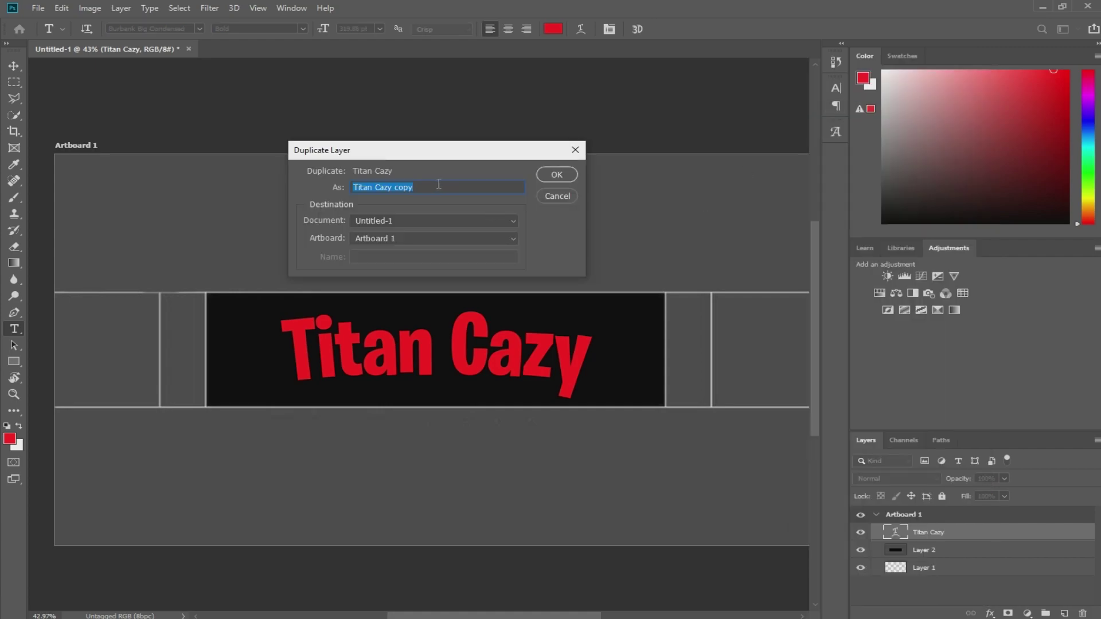
{"action": "left_click", "coordinate": [542, 173]}
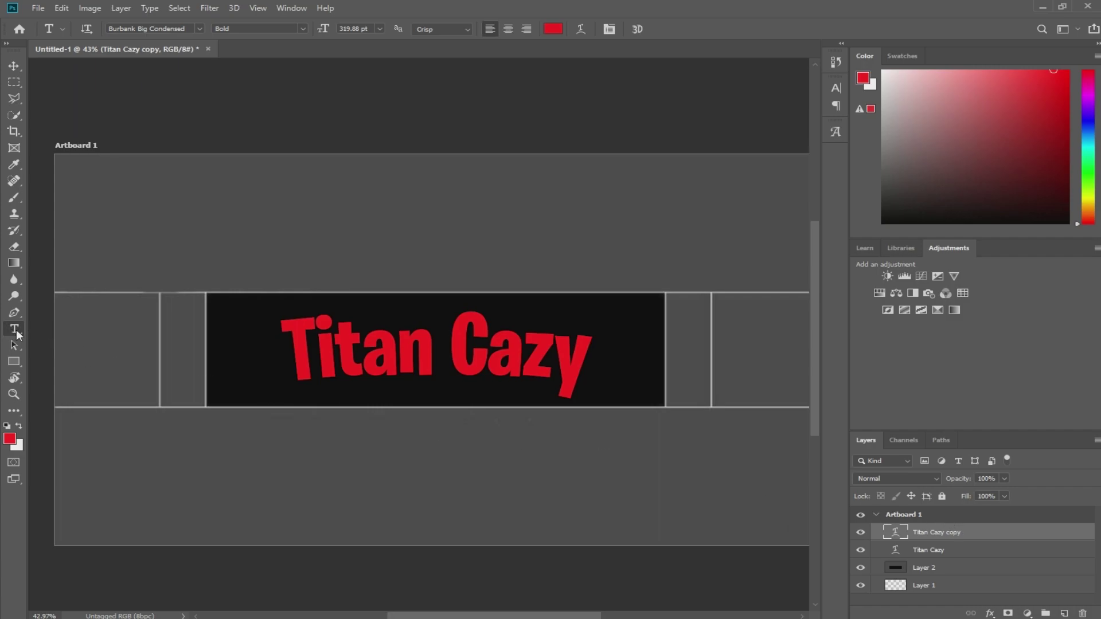
Step: Recolour the copied Titan Cazy title's text to dark red
{"action": "left_click_drag", "start_coordinate": [584, 361], "coordinate": [272, 367]}
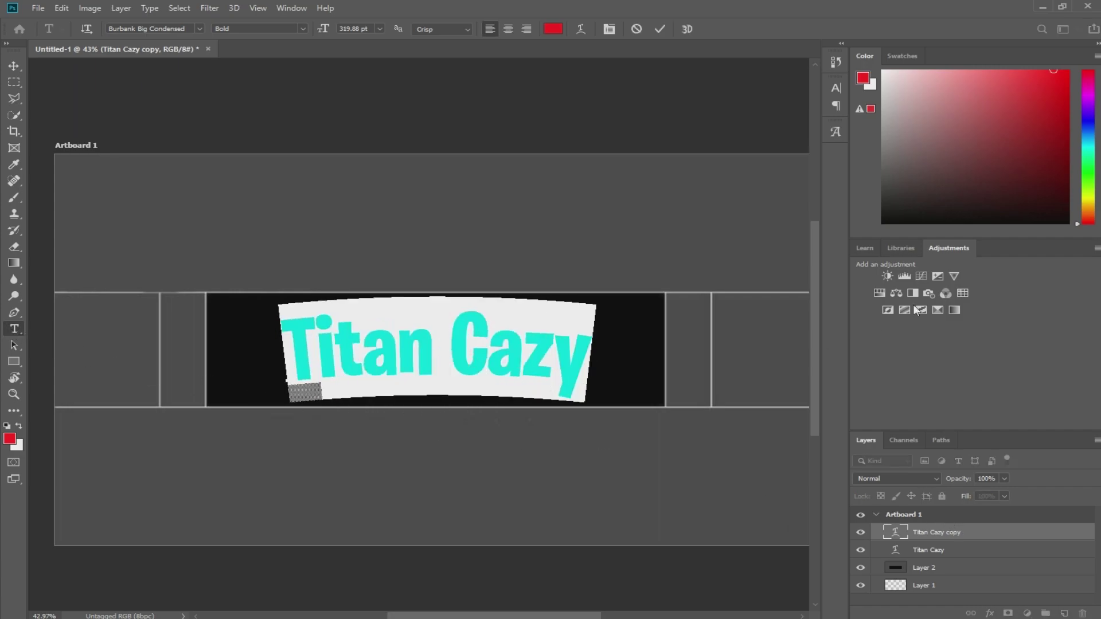
{"action": "left_click", "coordinate": [1052, 86]}
{"action": "left_click_drag", "start_coordinate": [1054, 105], "coordinate": [1059, 126]}
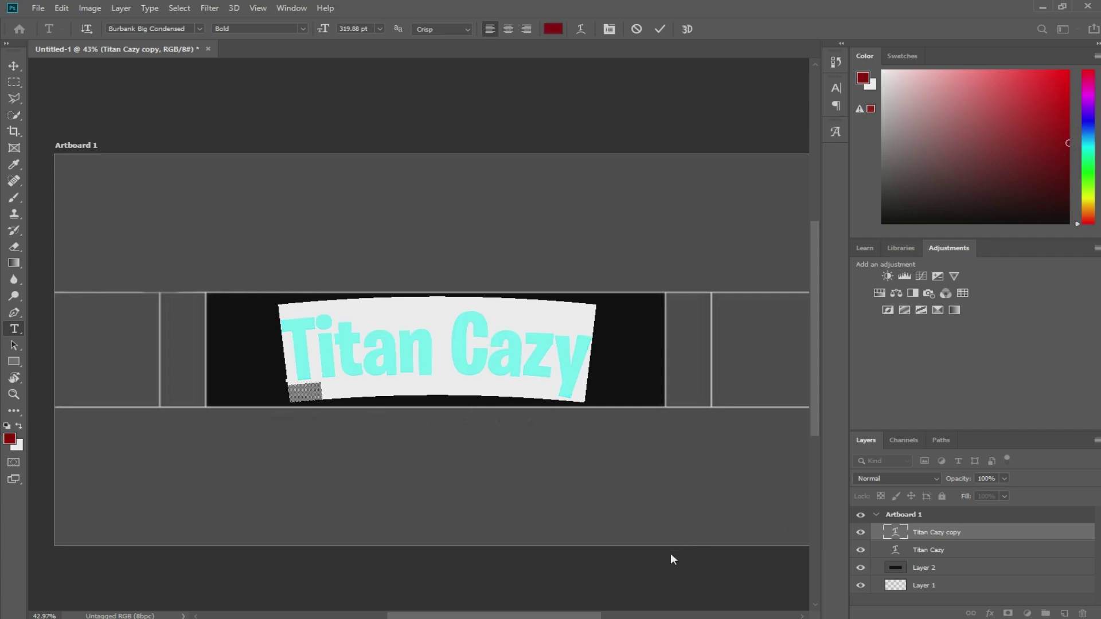
{"action": "key", "text": "ctrl+Return"}
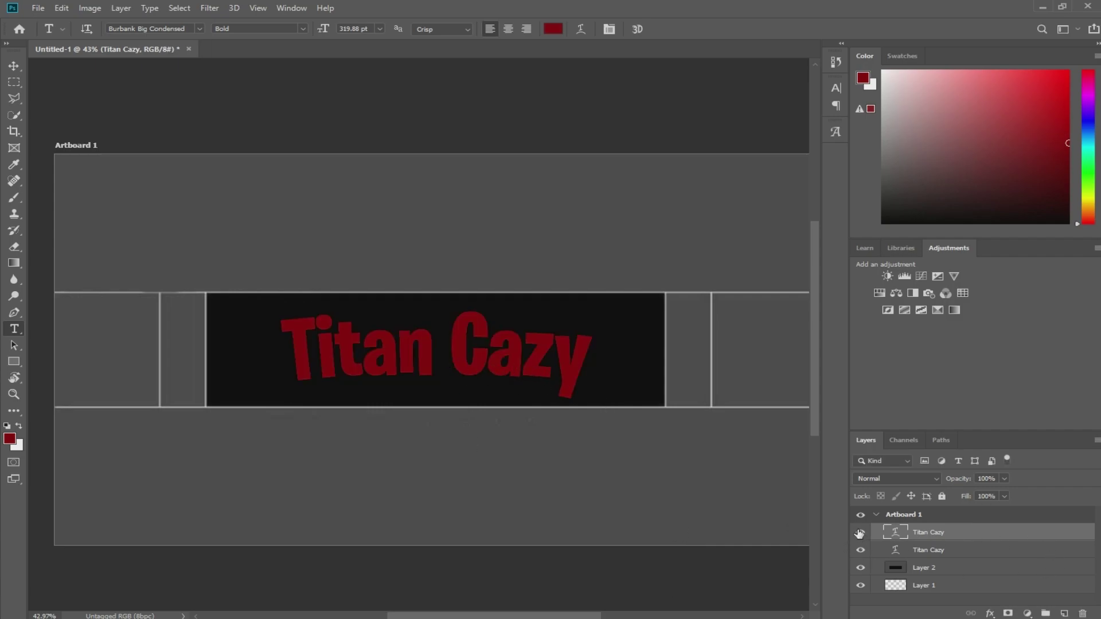
Step: Place the dark red copy beneath the red title and nudge it down
{"action": "left_click", "coordinate": [867, 533]}
{"action": "left_click", "coordinate": [861, 533]}
{"action": "left_click", "coordinate": [928, 555]}
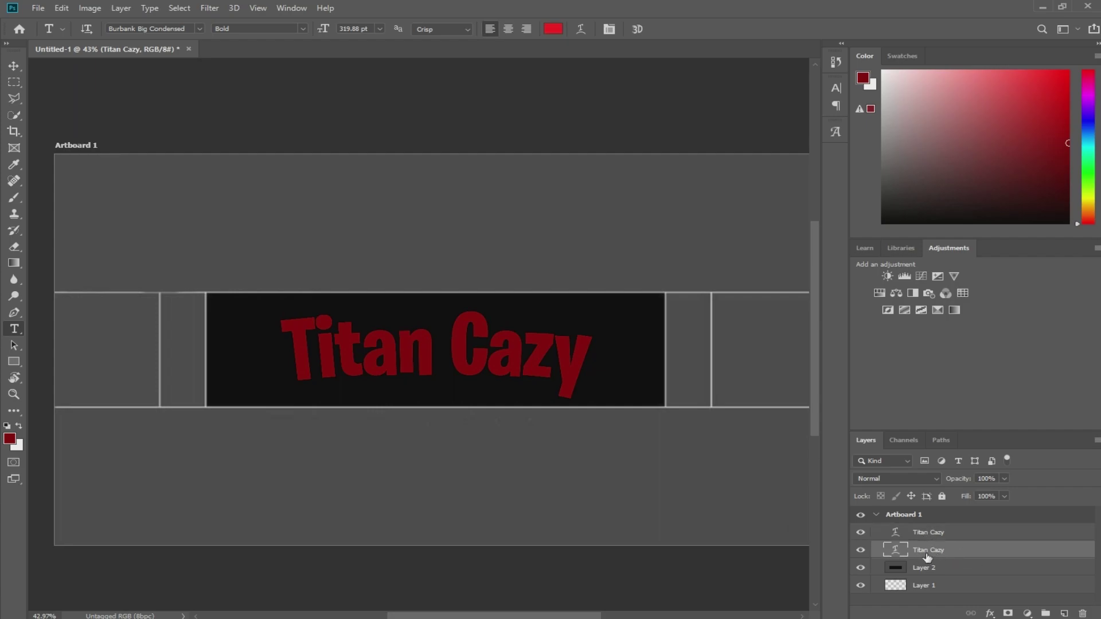
{"action": "left_click", "coordinate": [935, 534]}
{"action": "left_click", "coordinate": [935, 551]}
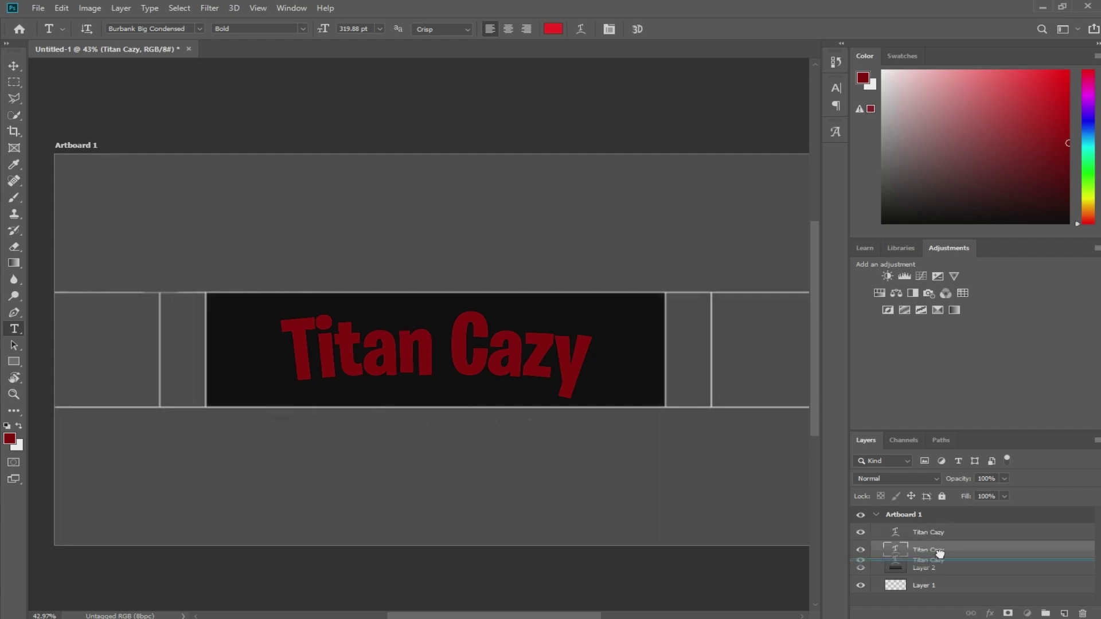
{"action": "left_click", "coordinate": [939, 535]}
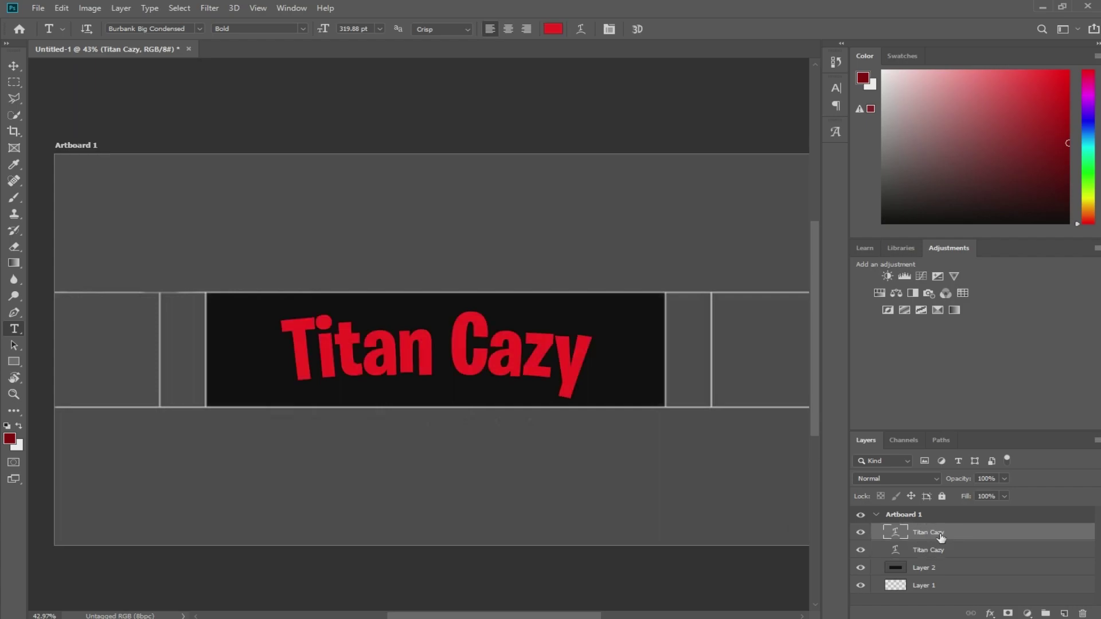
{"action": "left_click", "coordinate": [935, 552]}
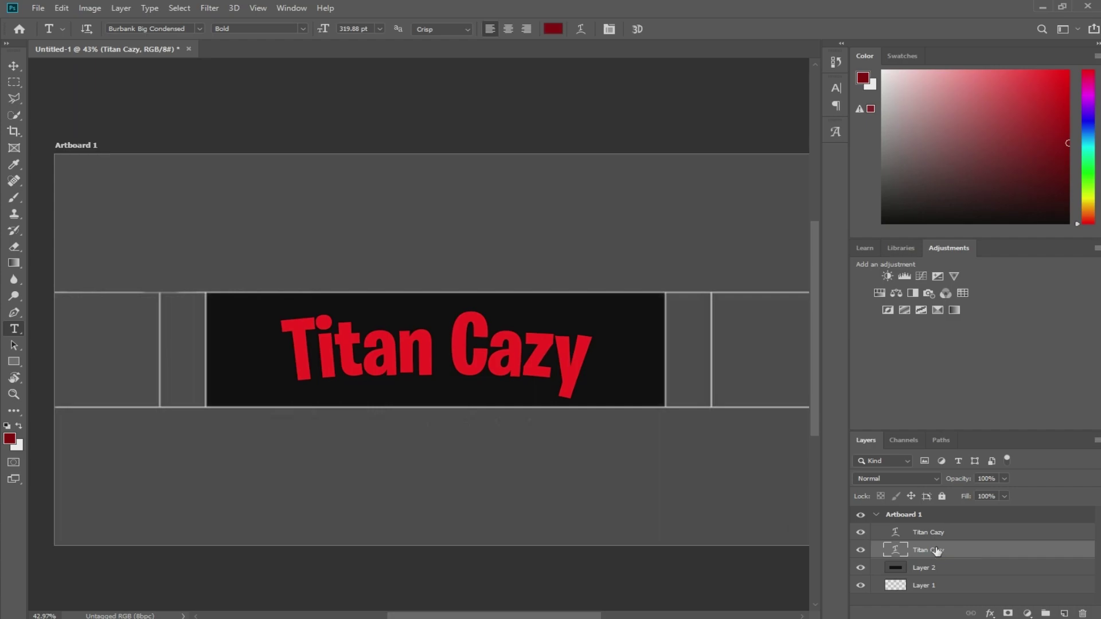
{"action": "key", "text": "Down"}
{"action": "key", "text": "Down"}
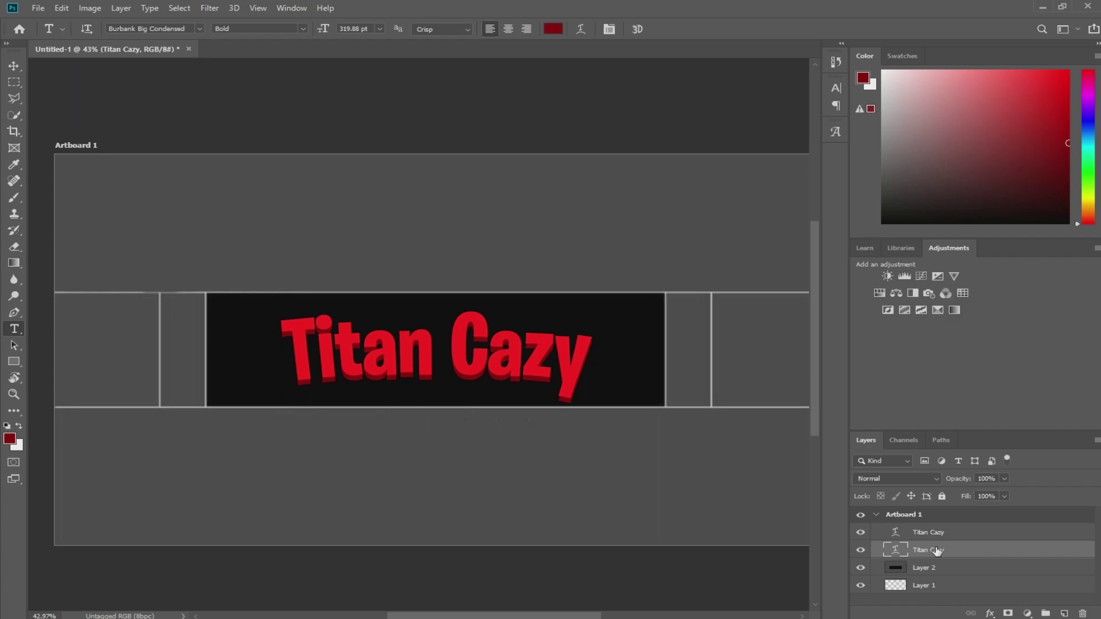
Step: Zoom in on the letter T and test shifting the red title, then undo
{"action": "left_click", "coordinate": [11, 66]}
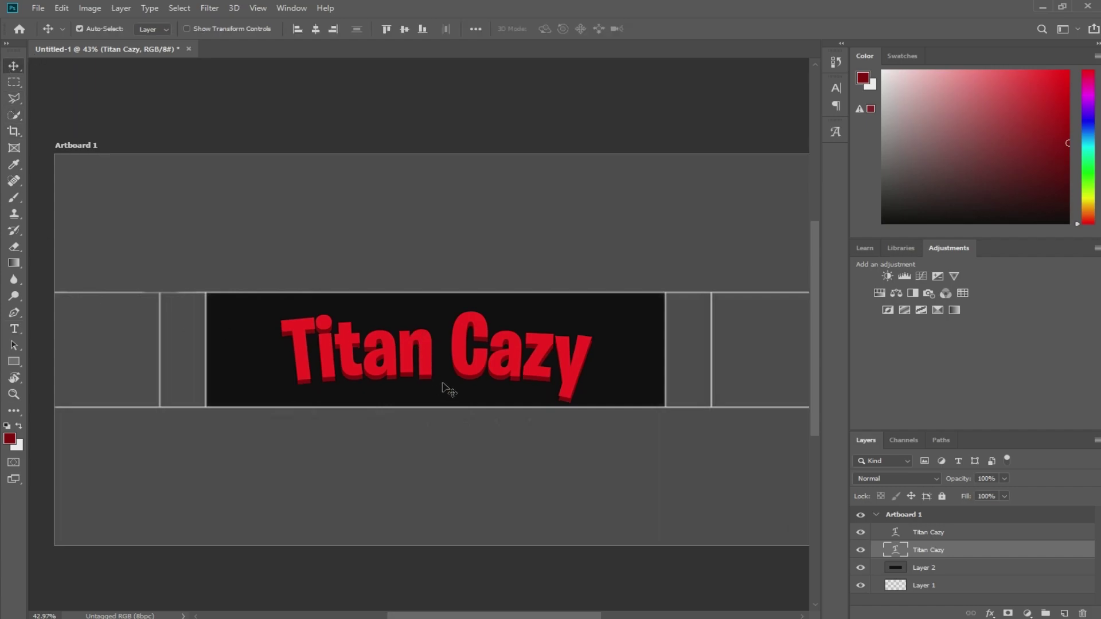
{"action": "key", "text": "z"}
{"action": "mouse_move", "coordinate": [290, 342]}
{"action": "left_mouse_down"}
{"action": "mouse_move", "coordinate": [372, 345]}
{"action": "mouse_move", "coordinate": [420, 332]}
{"action": "left_mouse_up"}
{"action": "key", "text": "v"}
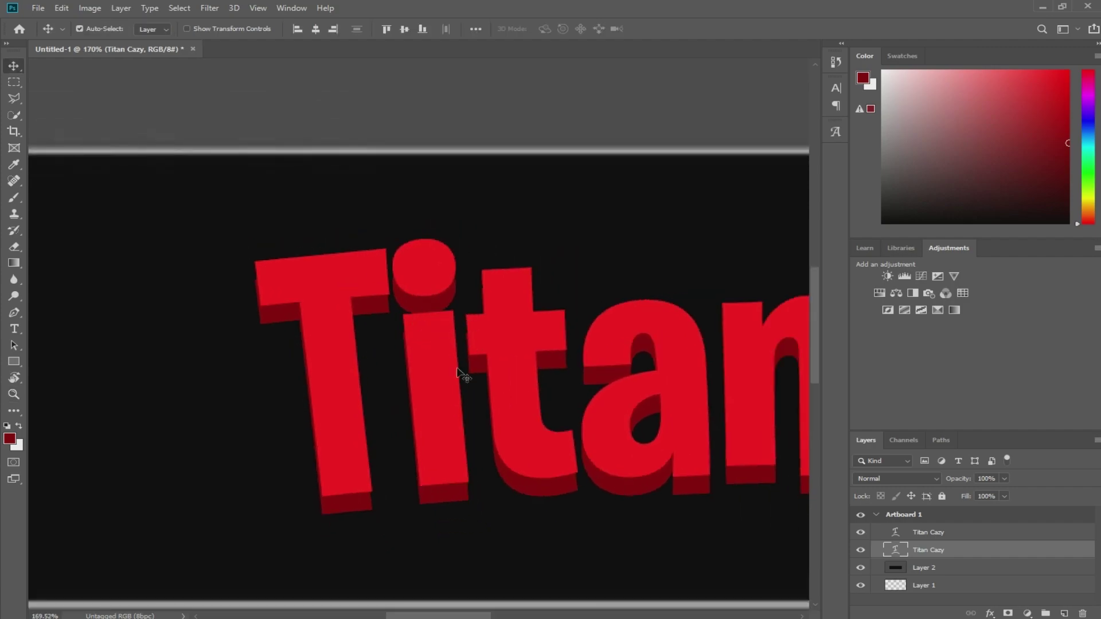
{"action": "left_click_drag", "start_coordinate": [626, 409], "coordinate": [575, 404]}
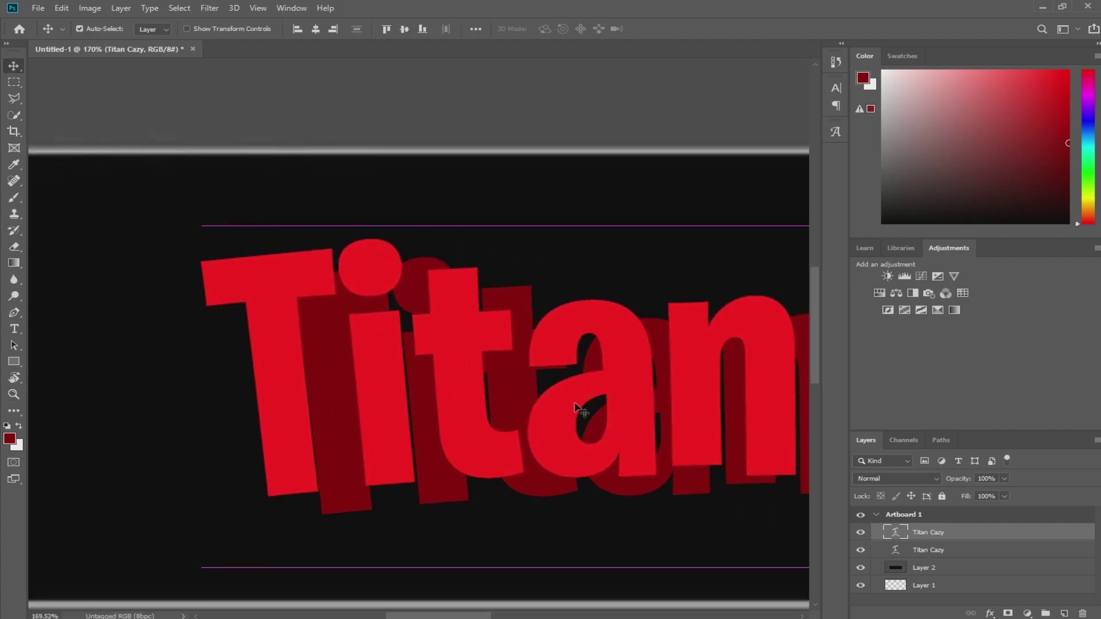
{"action": "key", "text": "ctrl+z"}
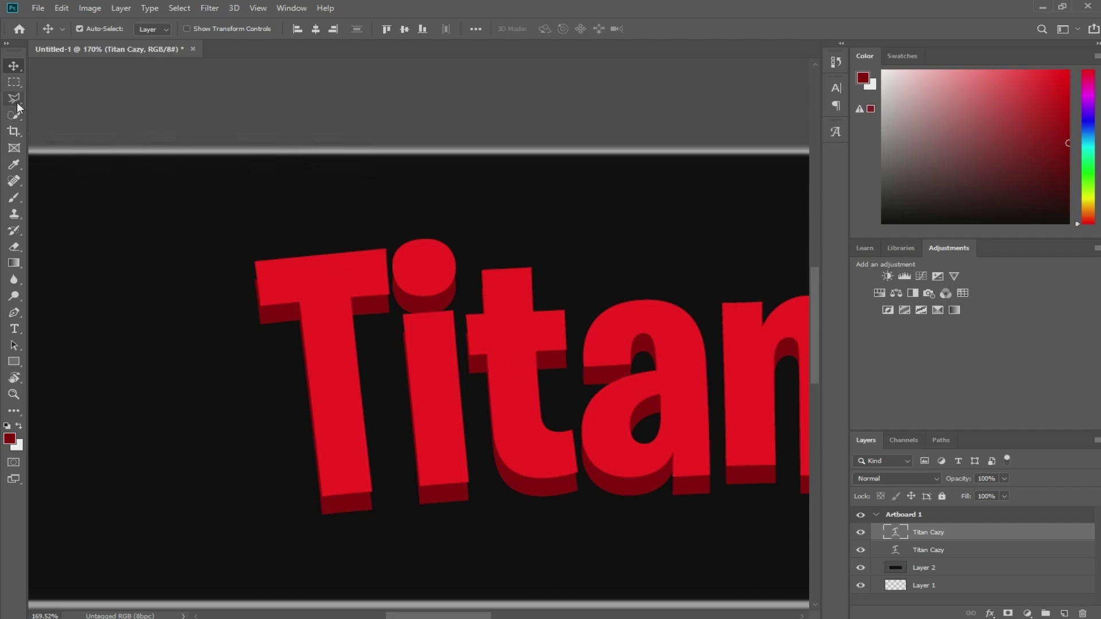
Step: Start a polygonal selection at the T's base, fit the artboard, and select the lower copy
{"action": "left_click", "coordinate": [16, 104]}
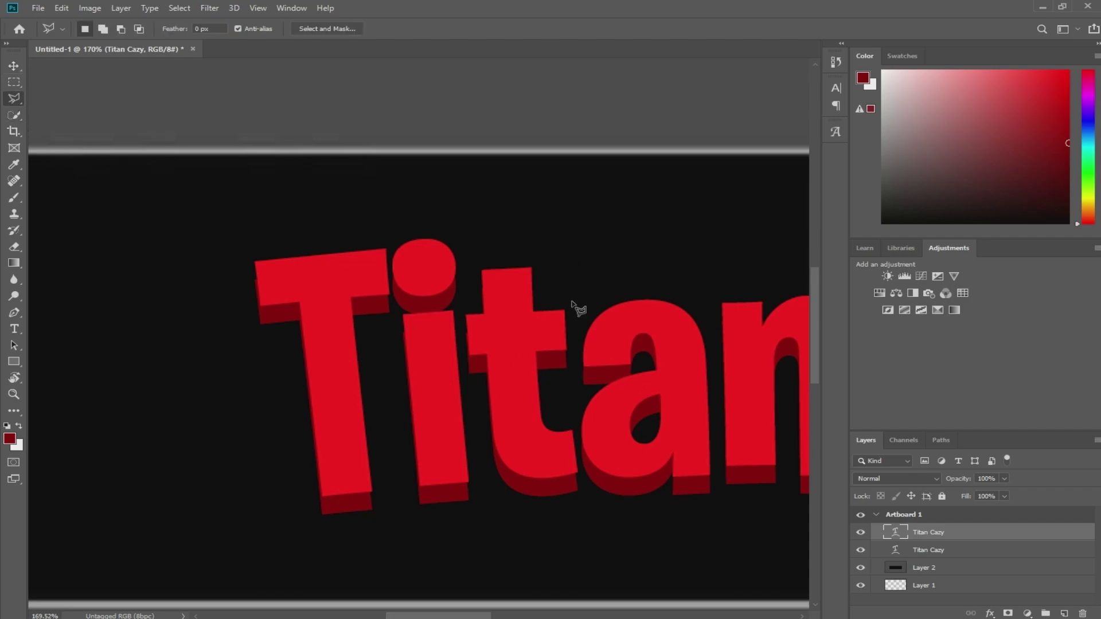
{"action": "left_click", "coordinate": [635, 373]}
{"action": "left_click", "coordinate": [576, 377]}
{"action": "key", "text": "ctrl+0"}
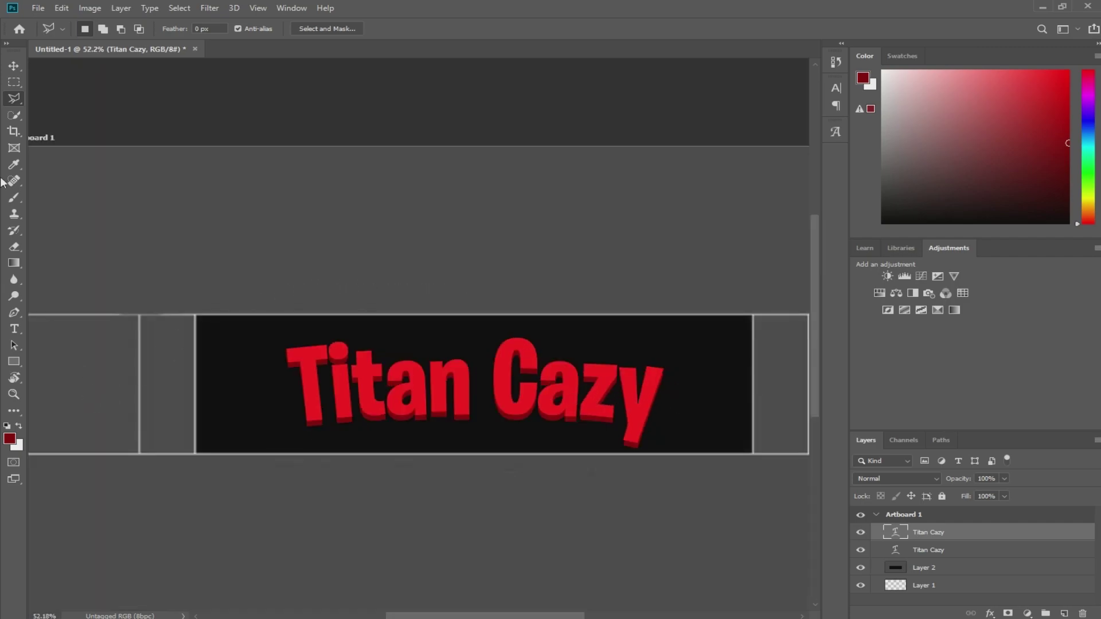
{"action": "left_click", "coordinate": [13, 64]}
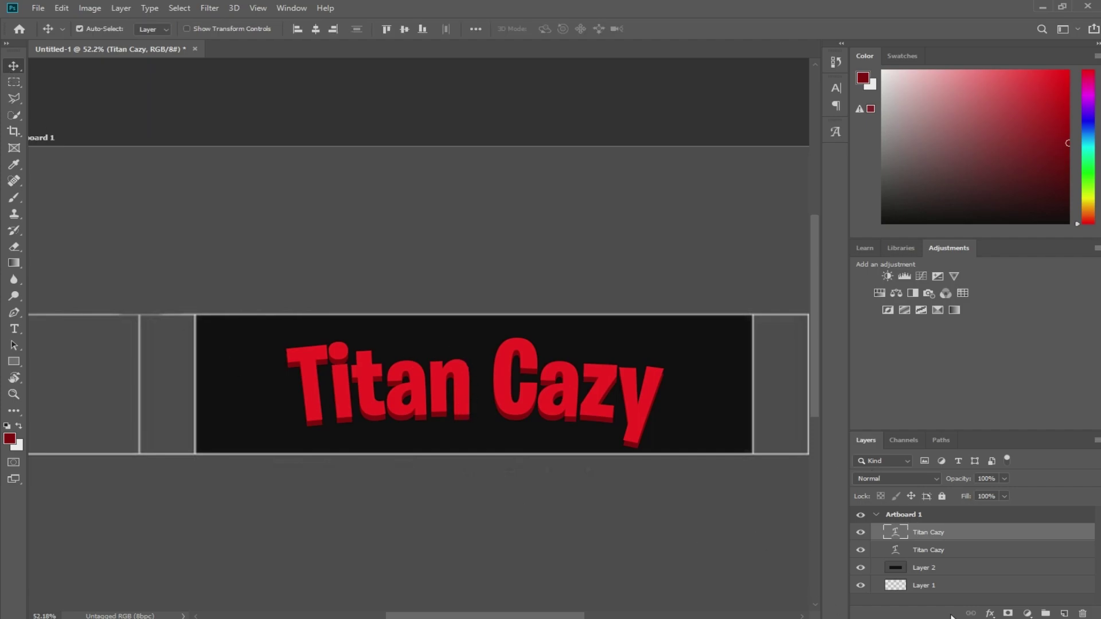
{"action": "left_click", "coordinate": [953, 552]}
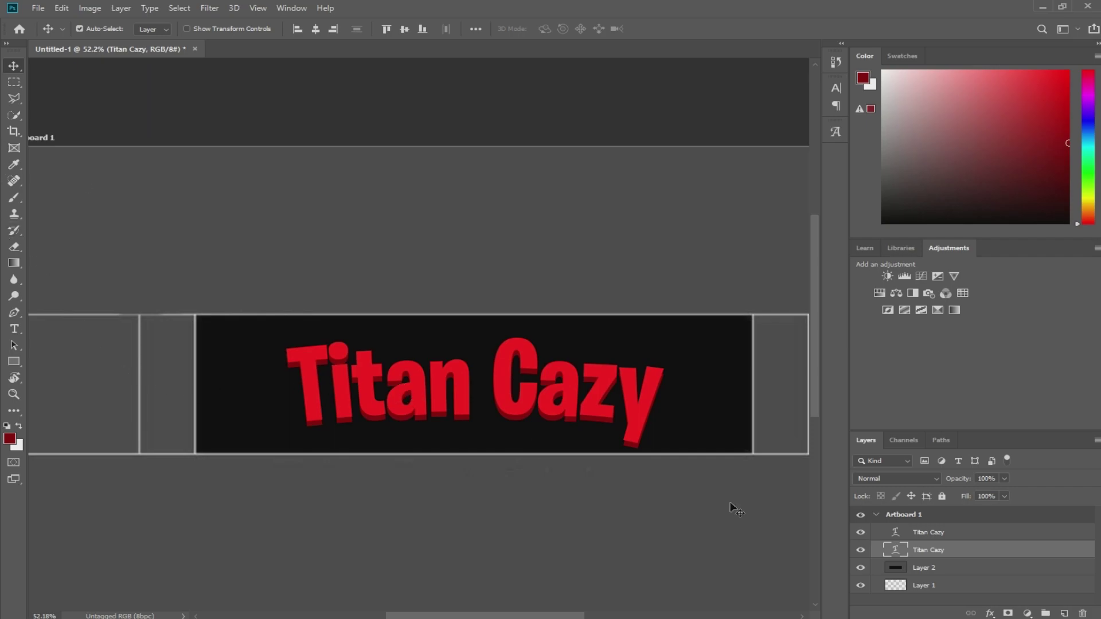
Step: Rasterize the lower Titan Cazy text layer and zoom in on 'Titan'
{"action": "right_click", "coordinate": [996, 548]}
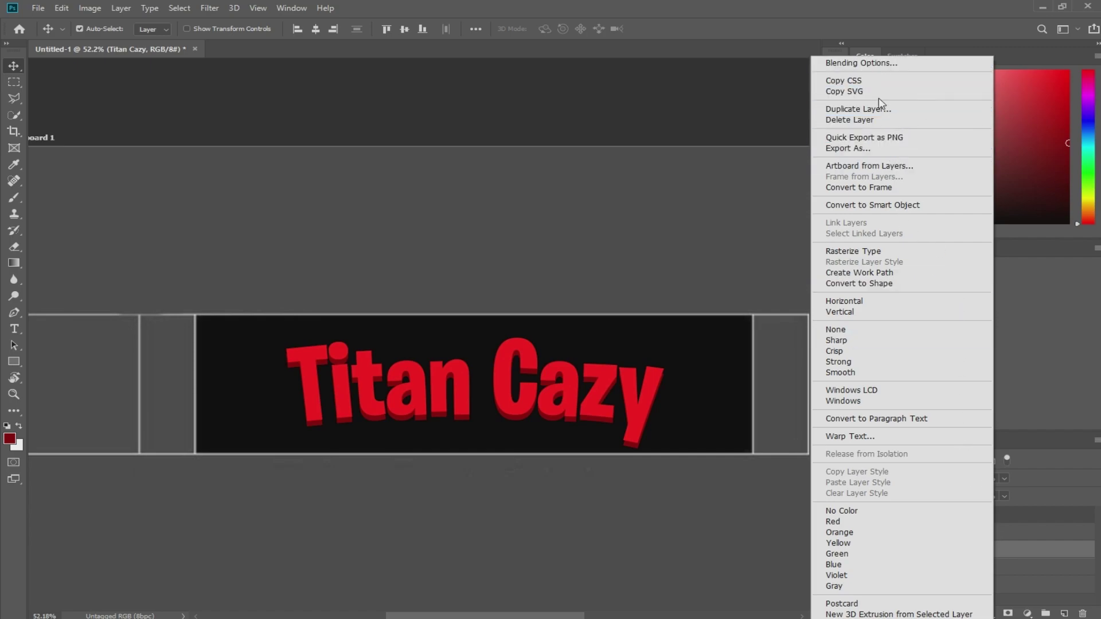
{"action": "left_click", "coordinate": [855, 251]}
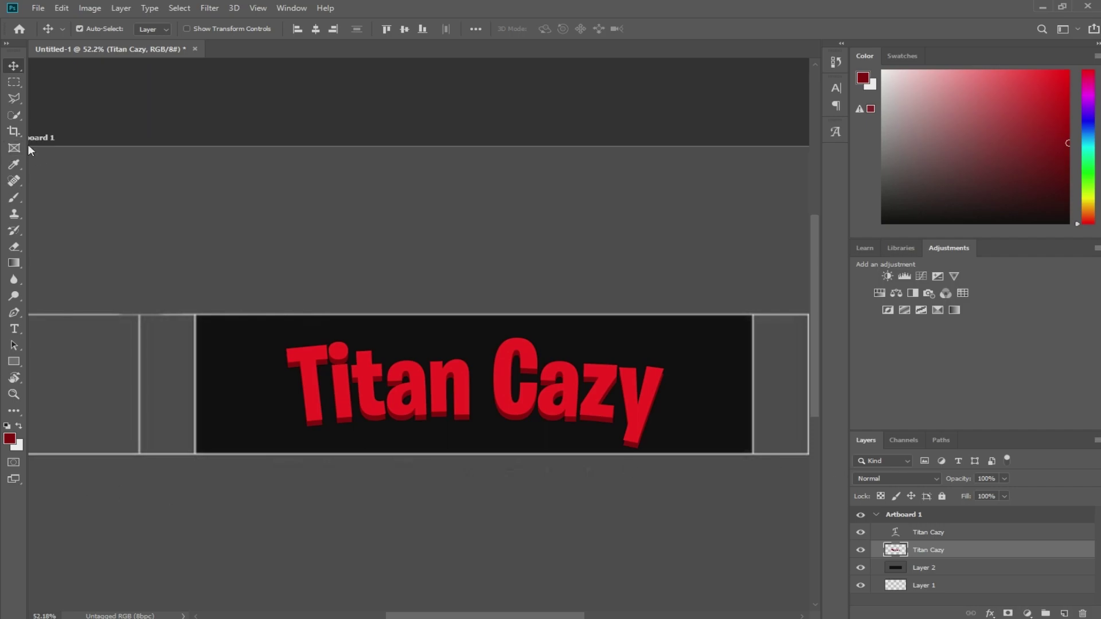
{"action": "left_click", "coordinate": [15, 116]}
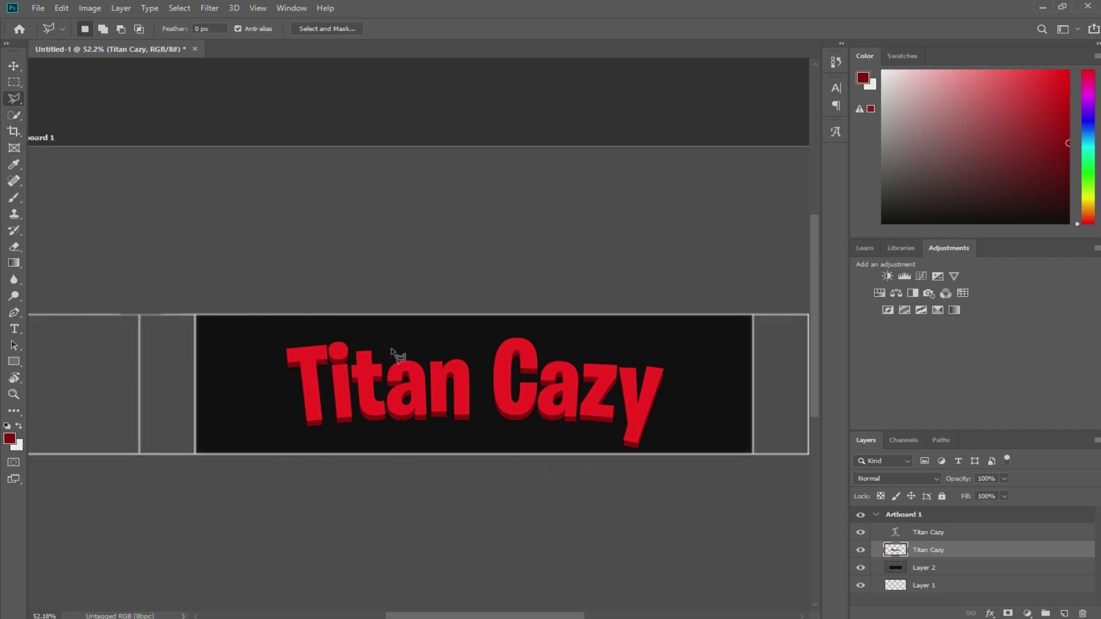
{"action": "key", "text": "z"}
{"action": "left_click_drag", "start_coordinate": [347, 378], "coordinate": [413, 377]}
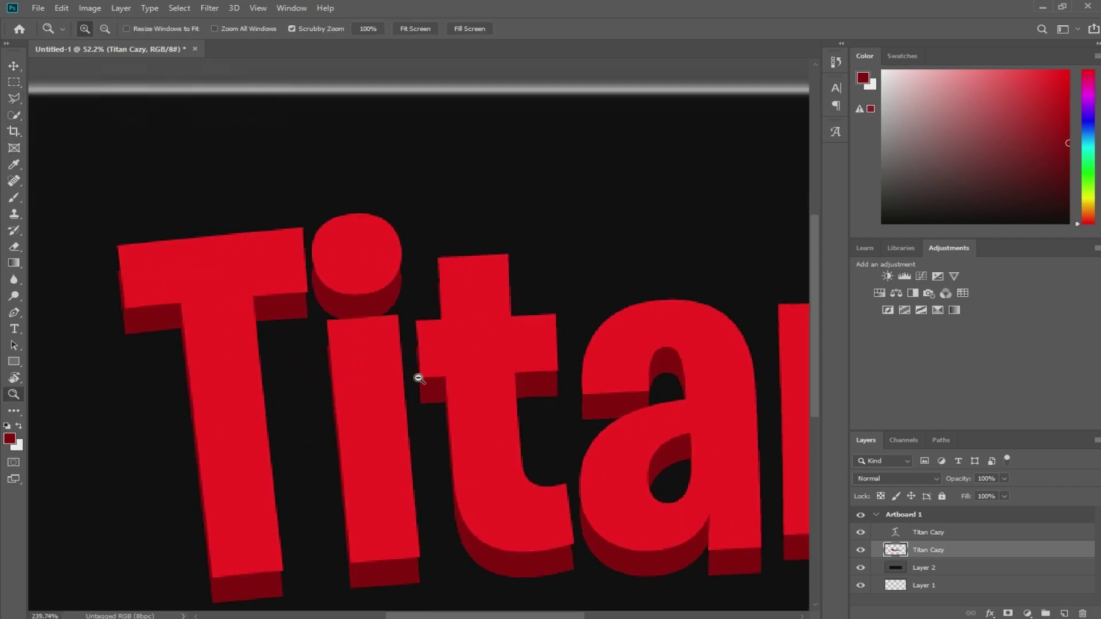
Step: Outline an area inside the letter 'a' with the Polygonal Lasso, then deselect
{"action": "key", "text": "l"}
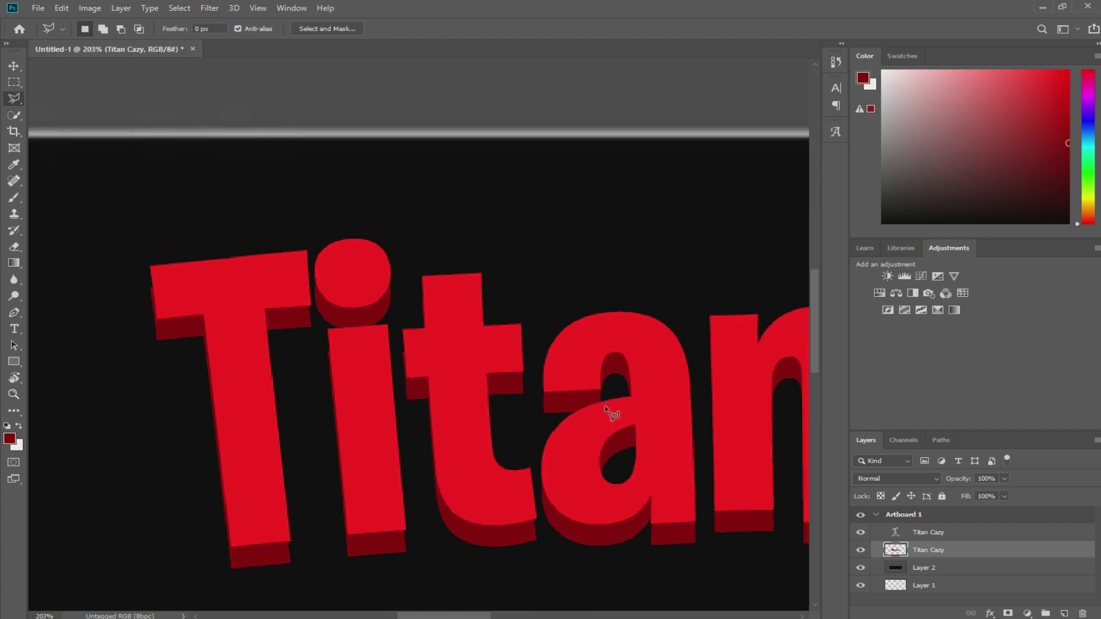
{"action": "left_click", "coordinate": [603, 402]}
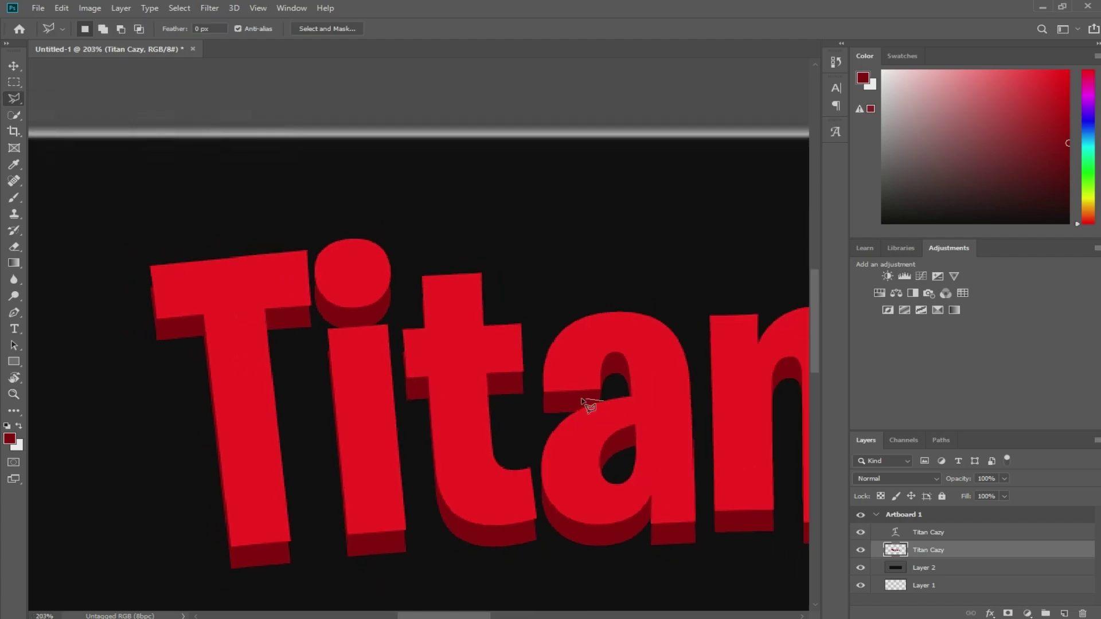
{"action": "left_click", "coordinate": [537, 404]}
{"action": "left_click", "coordinate": [531, 424]}
{"action": "left_click", "coordinate": [606, 401]}
{"action": "right_click", "coordinate": [571, 404]}
{"action": "key", "text": "Escape"}
{"action": "left_click", "coordinate": [13, 82]}
{"action": "key", "text": "ctrl+d"}
Step: Zoom closer on the 'a', zoom back out to the whole banner, and select the upper title layer
{"action": "key", "text": "z"}
{"action": "left_click", "coordinate": [582, 400]}
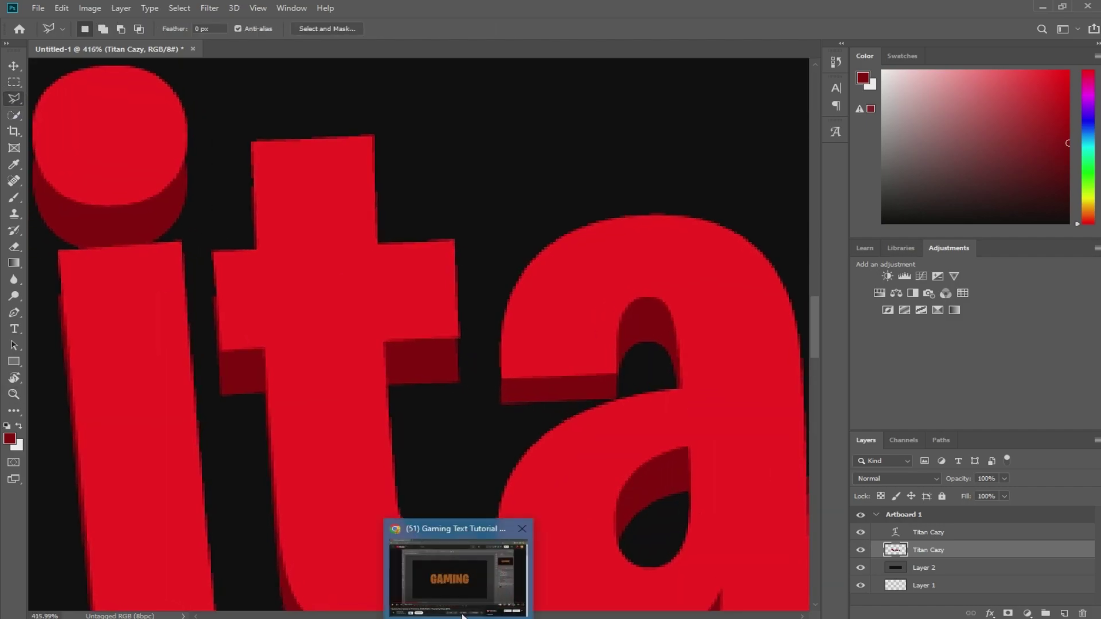
{"action": "key", "text": "l"}
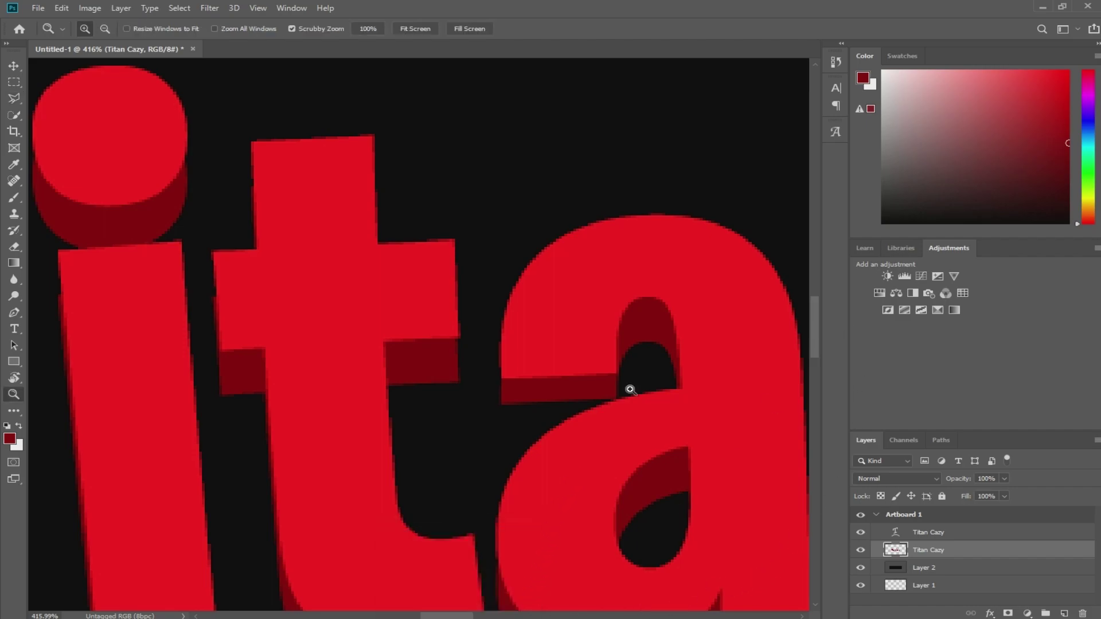
{"action": "left_click_drag", "start_coordinate": [629, 386], "coordinate": [563, 388]}
{"action": "scroll", "coordinate": [606, 332], "scroll_direction": "right", "scroll_amount": 5}
{"action": "key", "text": "z"}
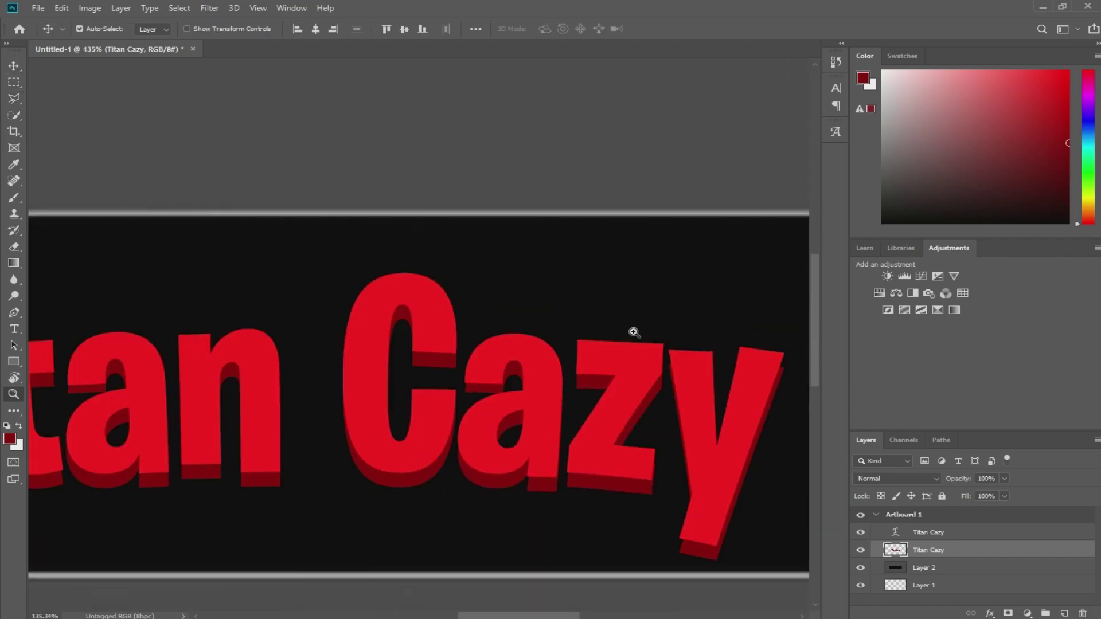
{"action": "left_click_drag", "start_coordinate": [634, 326], "coordinate": [588, 328]}
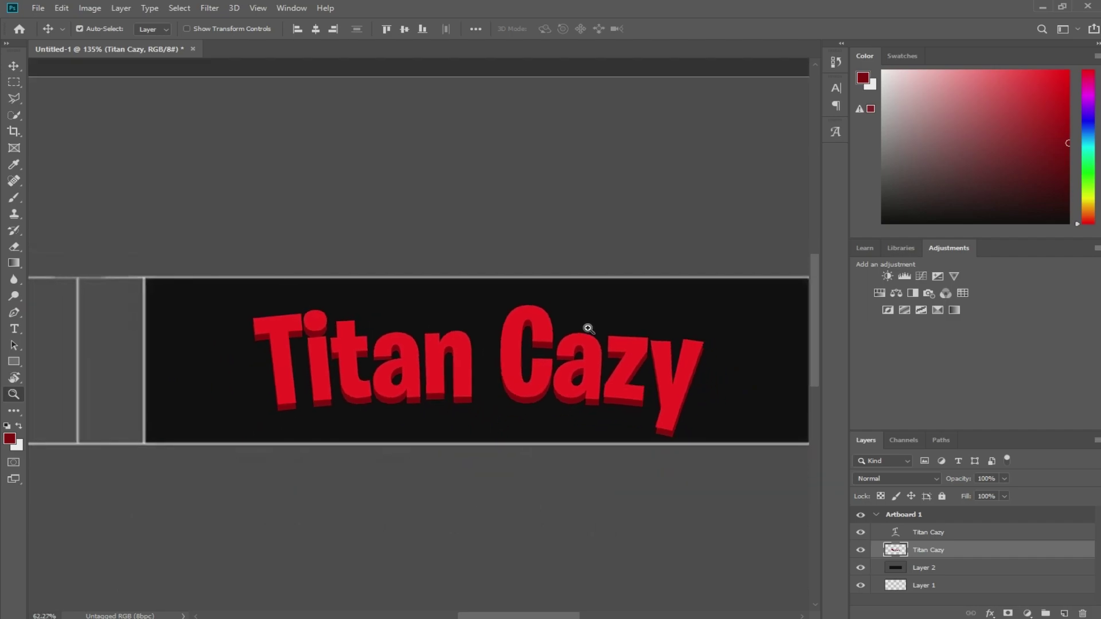
{"action": "key", "text": "v"}
{"action": "key", "text": "alt+bracketright"}
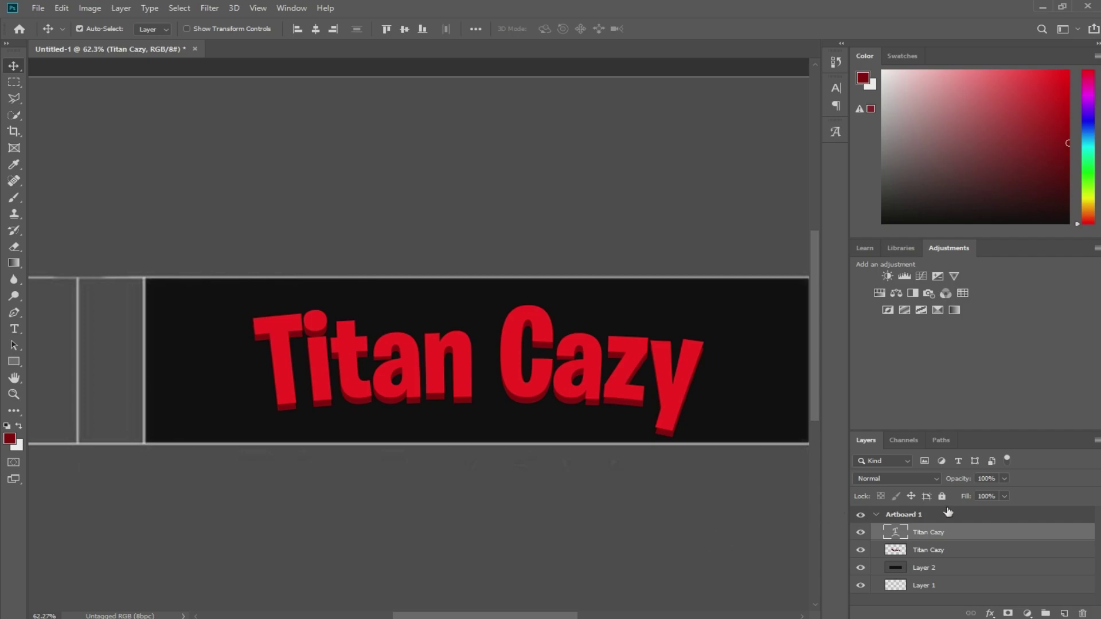
Step: Add a black-to-white Gradient Overlay at 67% opacity to the top Titan Cazy text
{"action": "right_click", "coordinate": [1026, 535]}
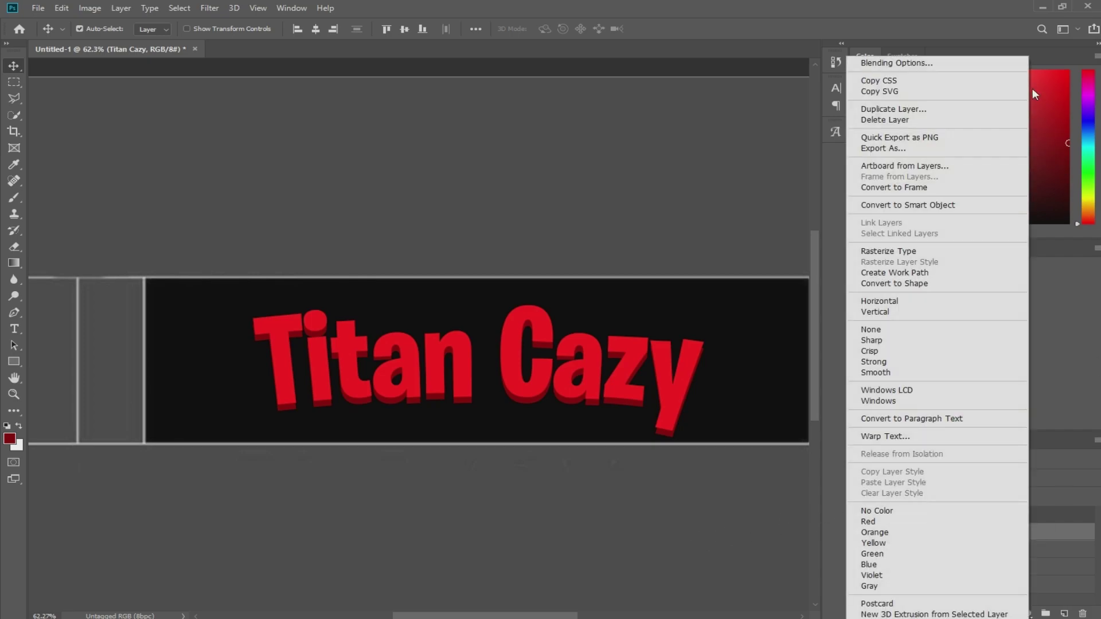
{"action": "left_click", "coordinate": [917, 63]}
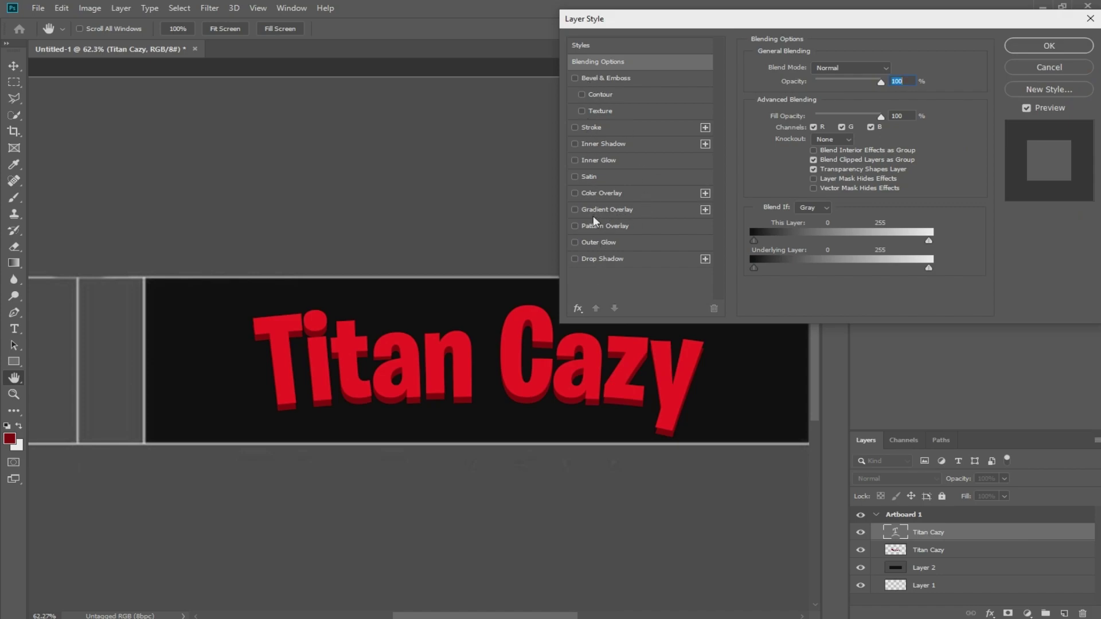
{"action": "left_click", "coordinate": [629, 210]}
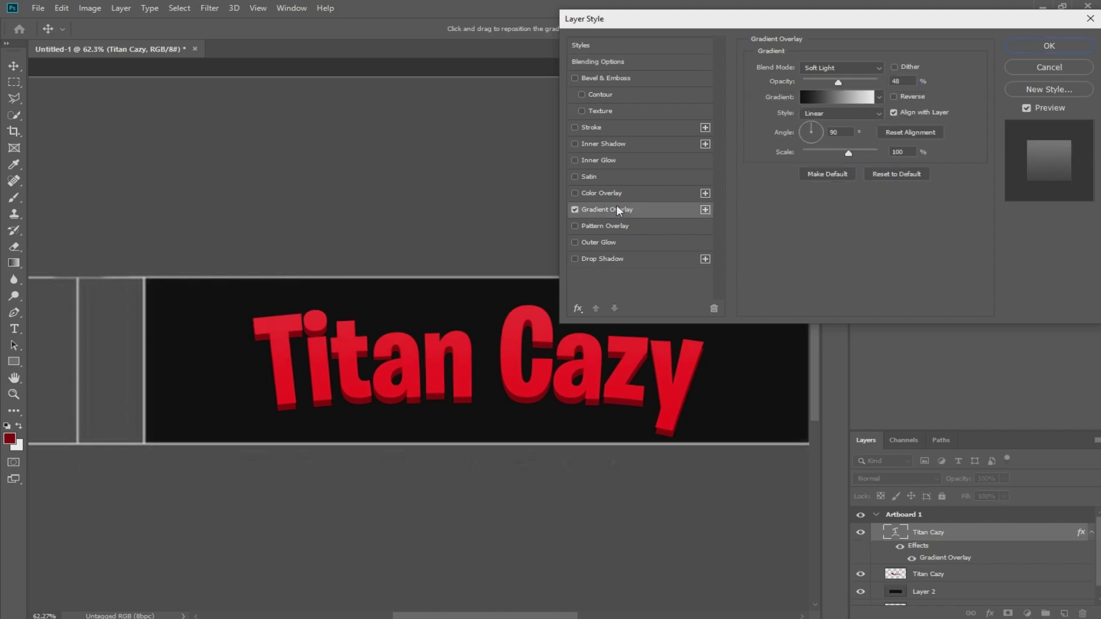
{"action": "left_click", "coordinate": [869, 96]}
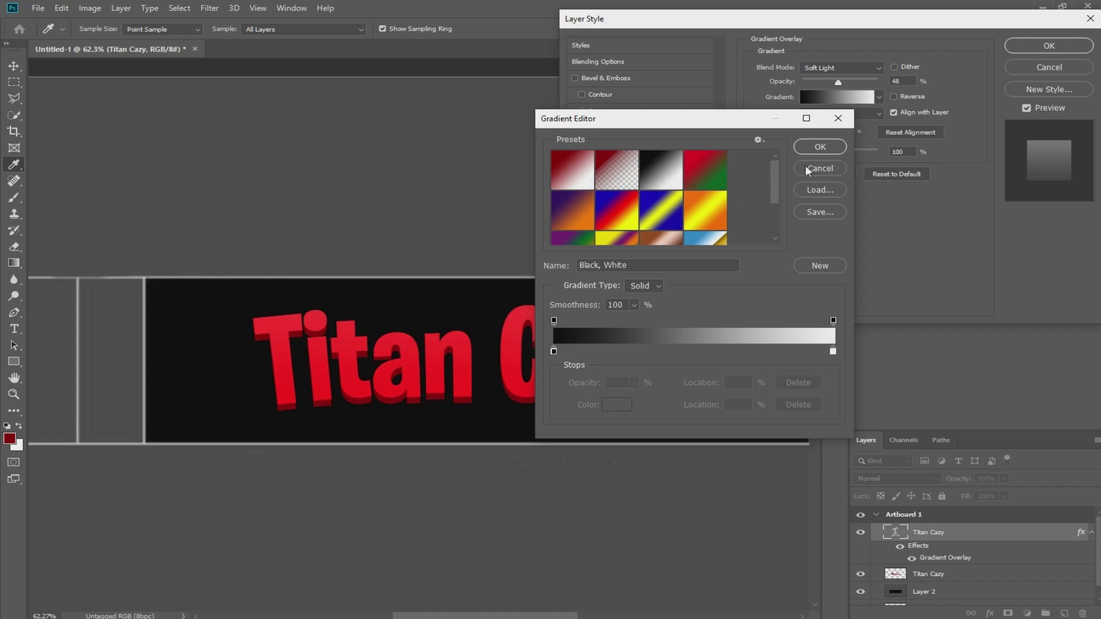
{"action": "left_click", "coordinate": [820, 147]}
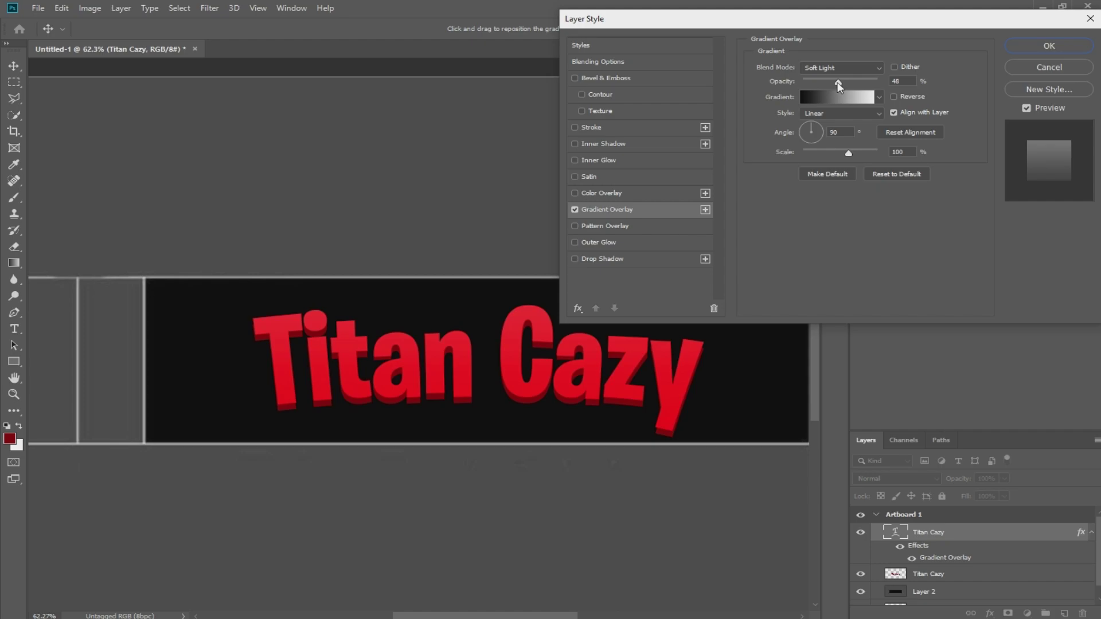
{"action": "mouse_move", "coordinate": [837, 83]}
{"action": "left_mouse_down"}
{"action": "mouse_move", "coordinate": [878, 83]}
{"action": "mouse_move", "coordinate": [861, 84]}
{"action": "left_mouse_up"}
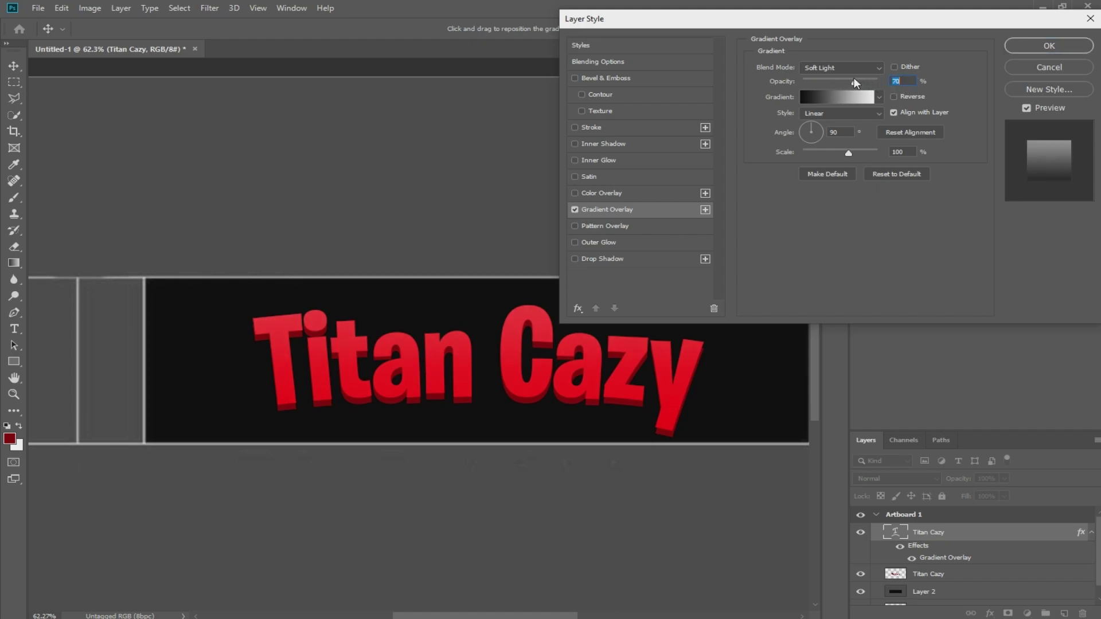
Step: Try Multiply and Normal for the overlay, settling on Soft Light blending
{"action": "left_click", "coordinate": [840, 68]}
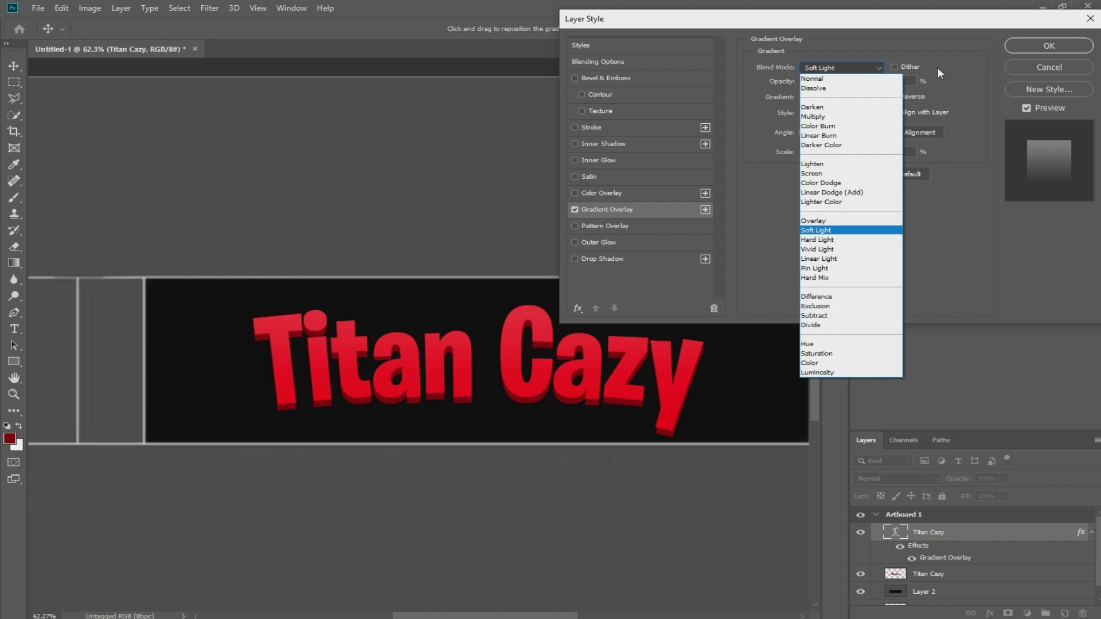
{"action": "left_click", "coordinate": [824, 120]}
{"action": "left_click", "coordinate": [837, 70]}
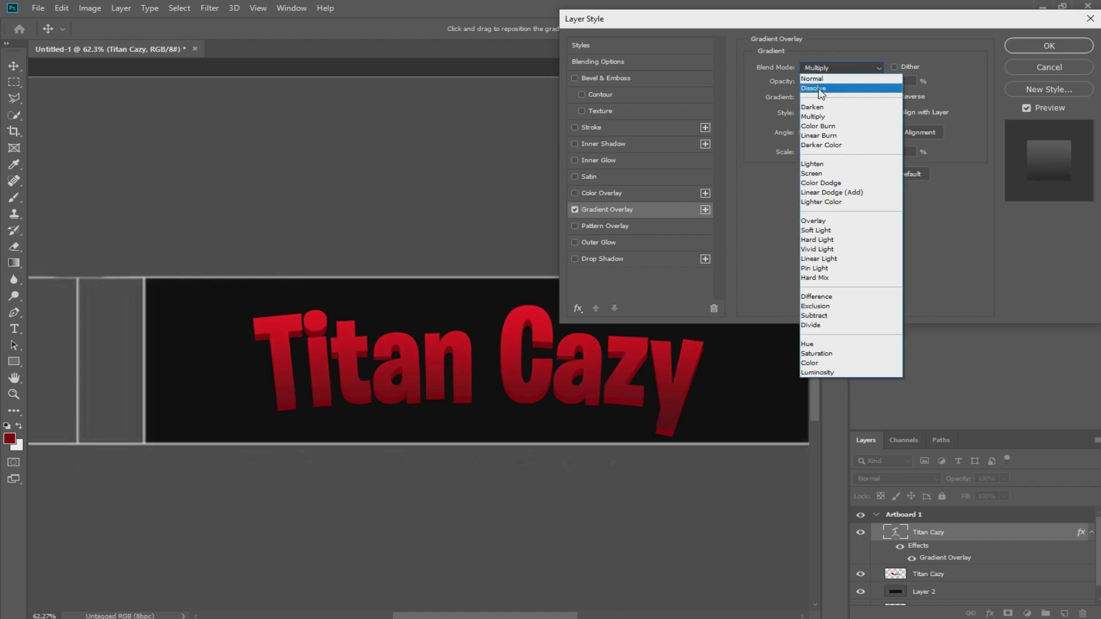
{"action": "left_click", "coordinate": [812, 78]}
{"action": "left_click", "coordinate": [826, 67]}
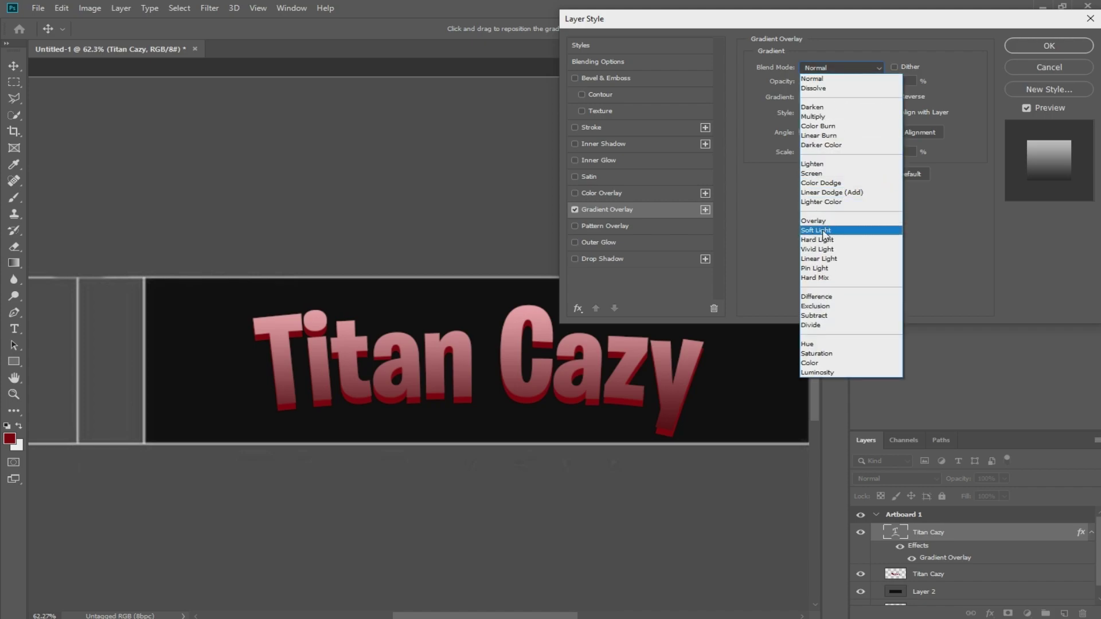
{"action": "left_click", "coordinate": [824, 230]}
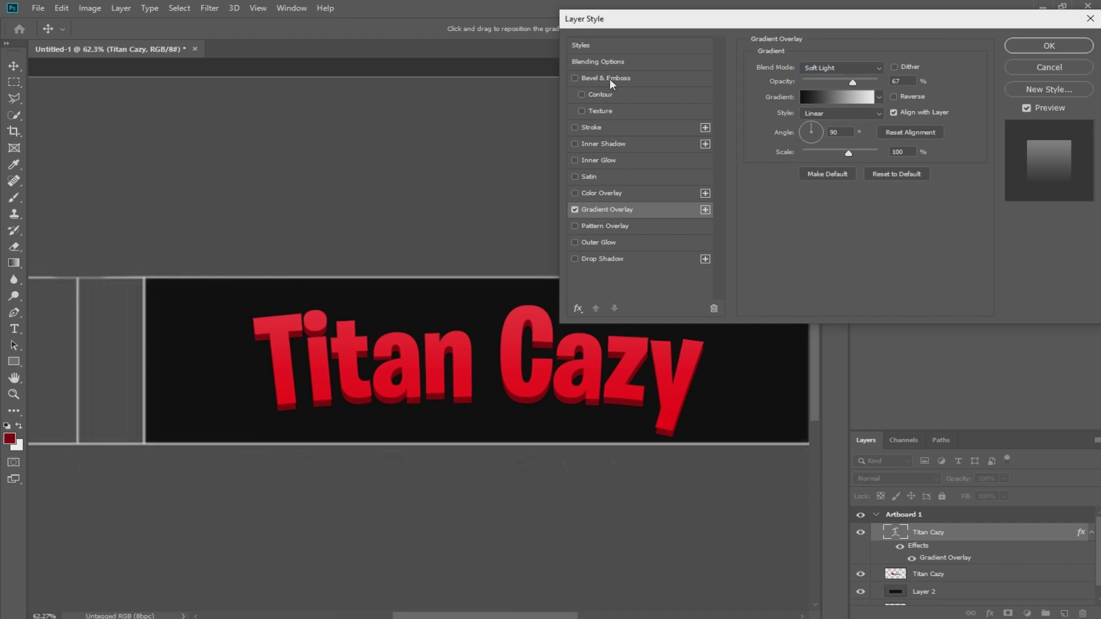
Step: Add a Chisel Hard Inner Bevel & Emboss and apply the layer style
{"action": "left_click", "coordinate": [650, 86]}
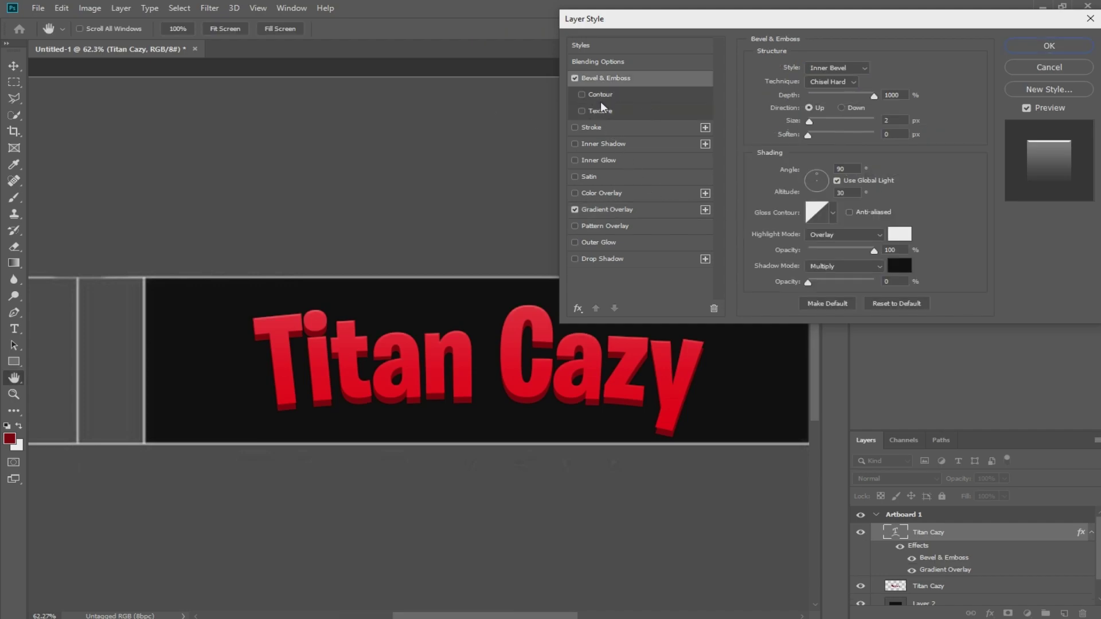
{"action": "left_click", "coordinate": [581, 111]}
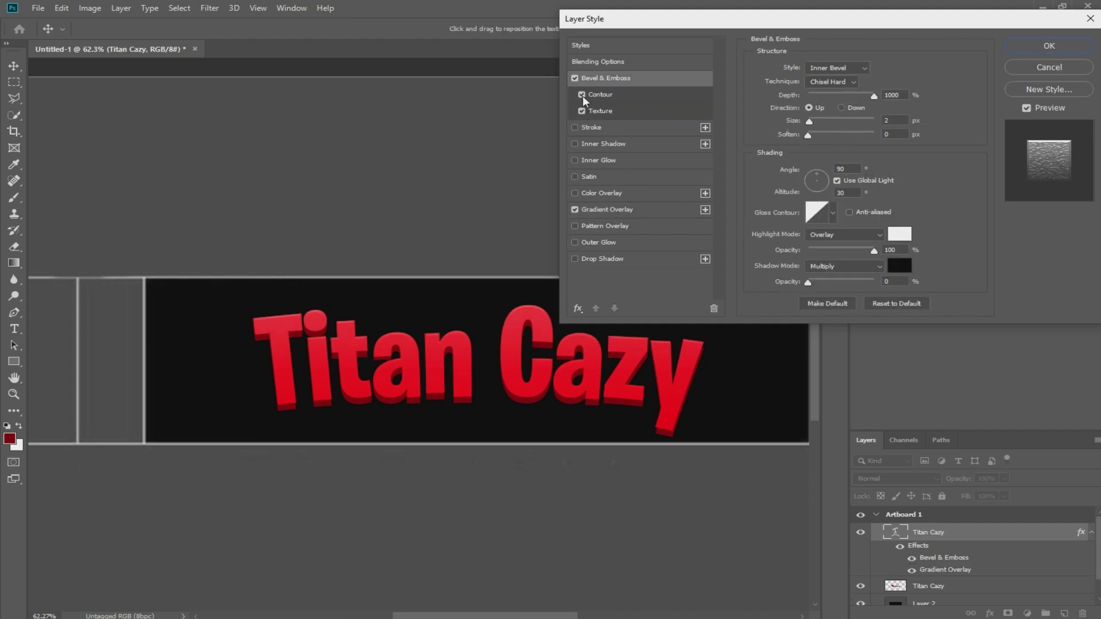
{"action": "left_click", "coordinate": [581, 111]}
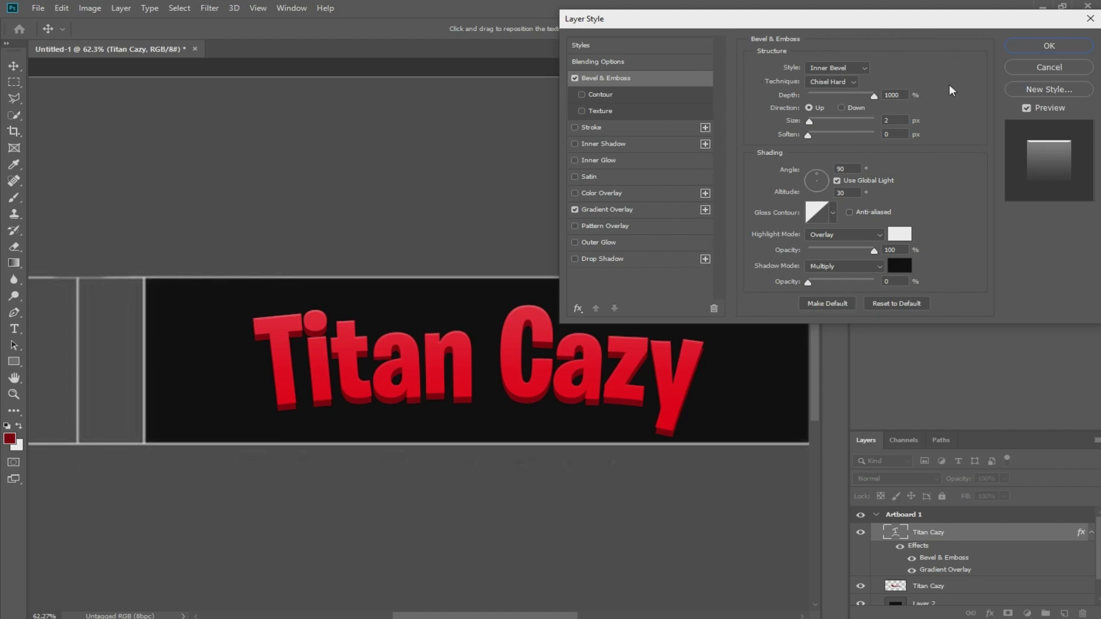
{"action": "left_click", "coordinate": [1041, 68]}
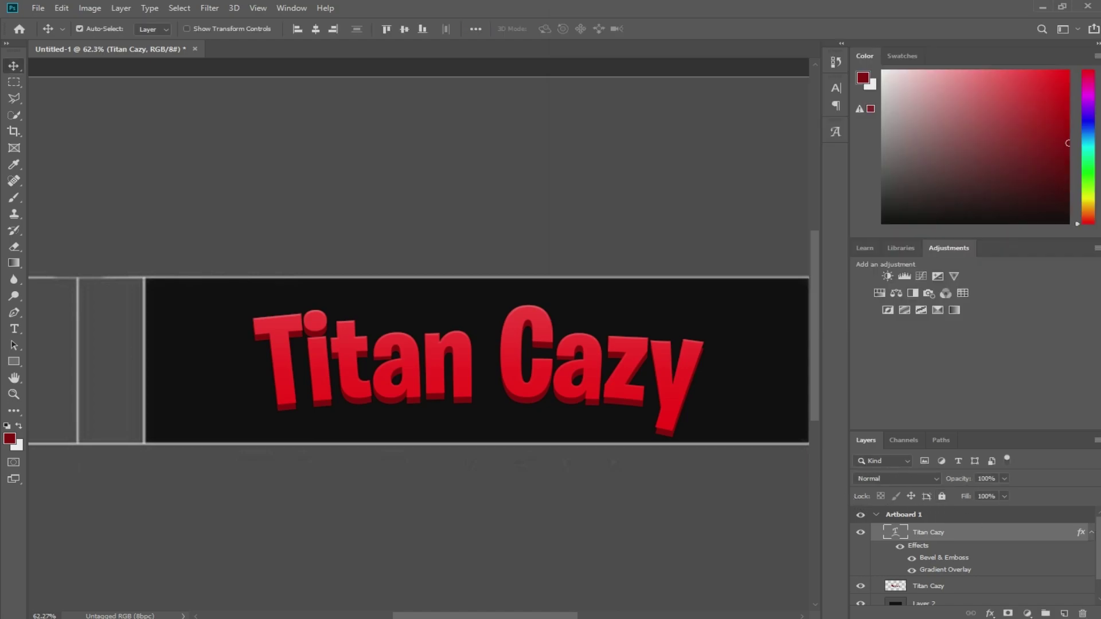
Step: Select the raster and text Titan Cazy layers together and group them into Group 1
{"action": "scroll", "coordinate": [974, 556], "scroll_direction": "down", "scroll_amount": 1}
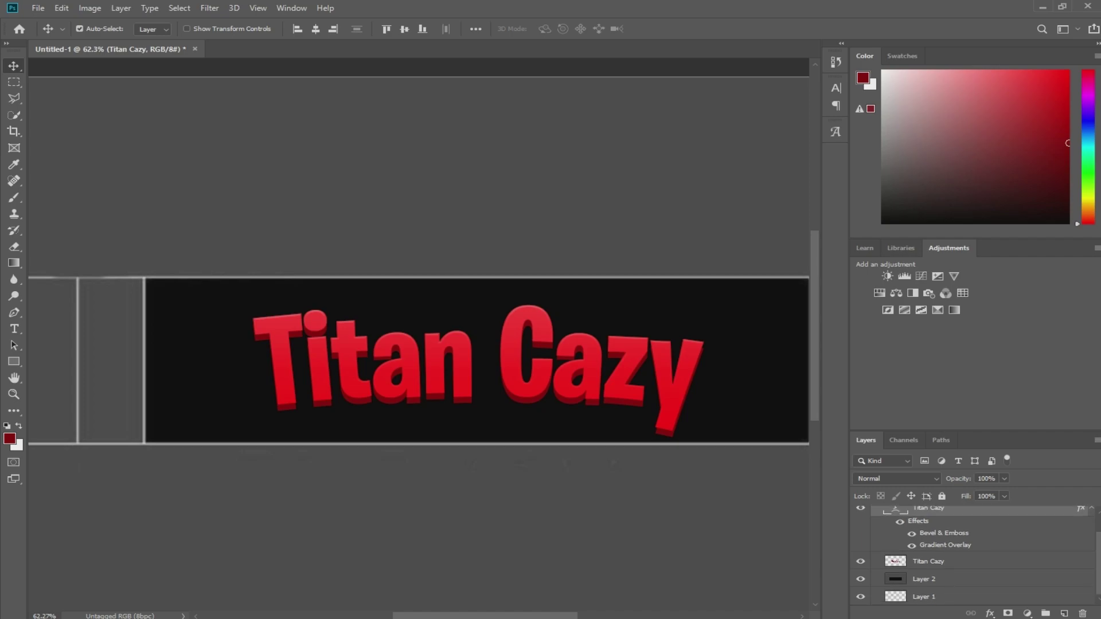
{"action": "scroll", "coordinate": [974, 556], "scroll_direction": "up", "scroll_amount": 1}
{"action": "left_click", "coordinate": [1092, 518]}
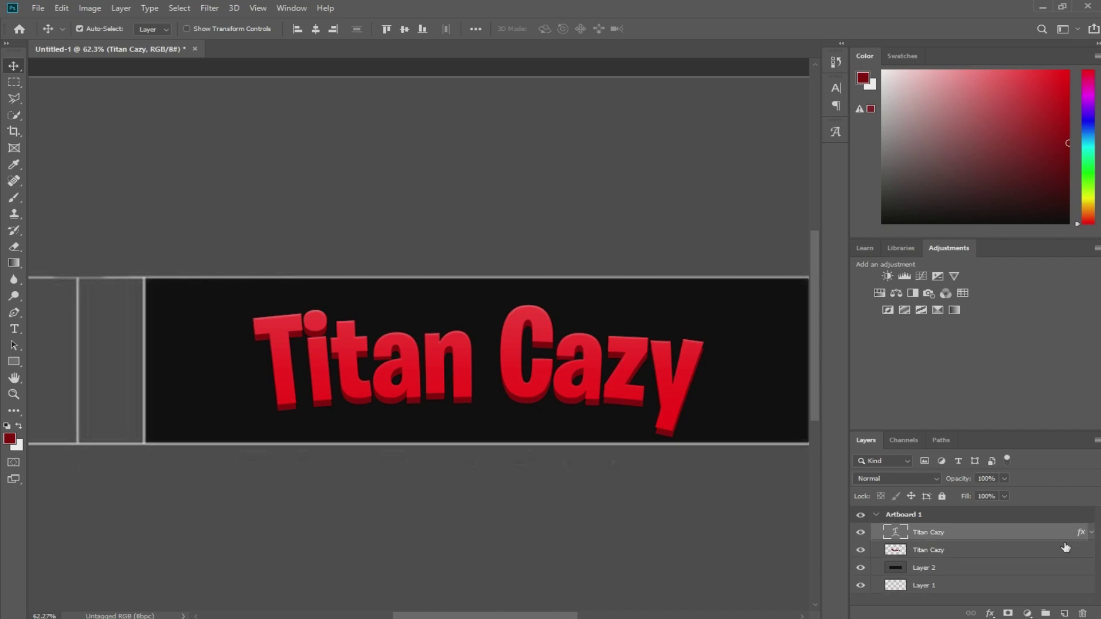
{"action": "left_click", "coordinate": [929, 568]}
{"action": "left_click", "coordinate": [937, 551]}
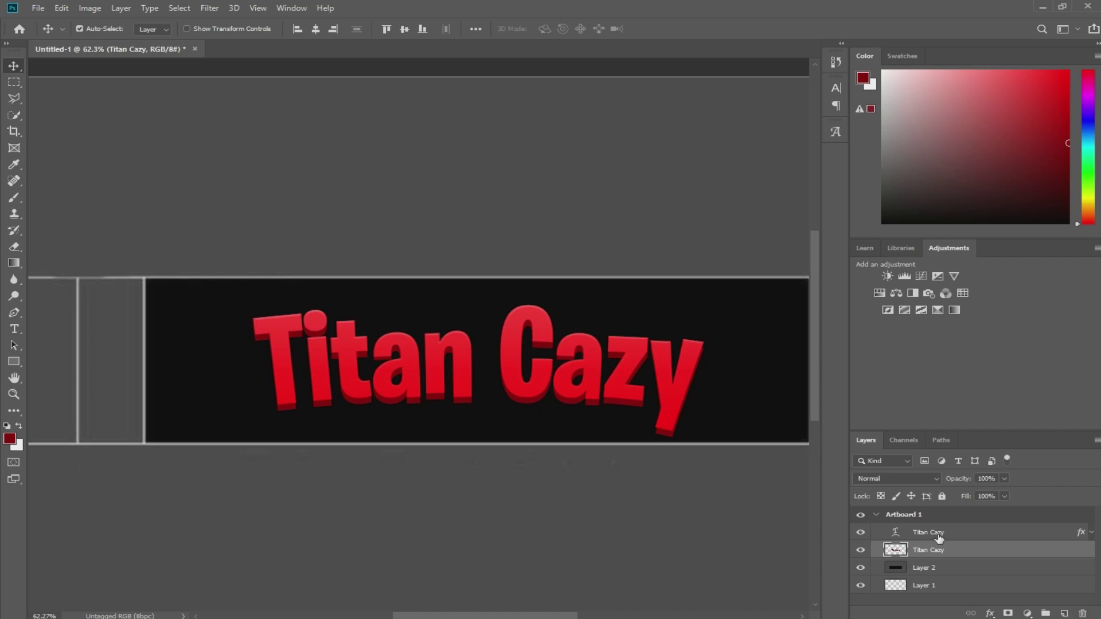
{"action": "left_click", "coordinate": [931, 535], "text": "shift"}
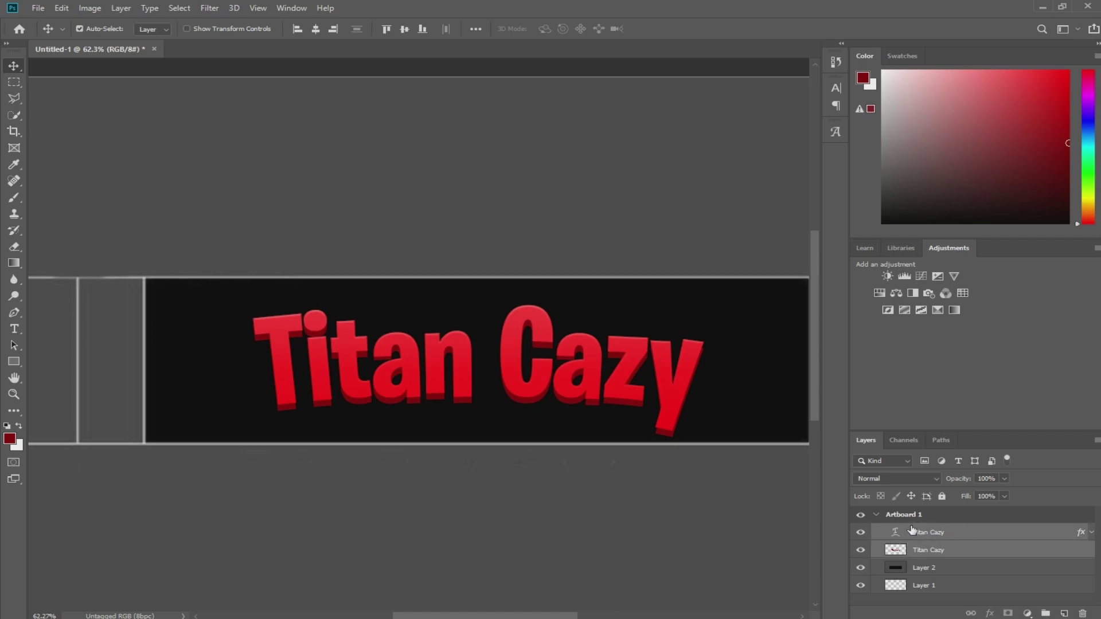
{"action": "left_click", "coordinate": [942, 543]}
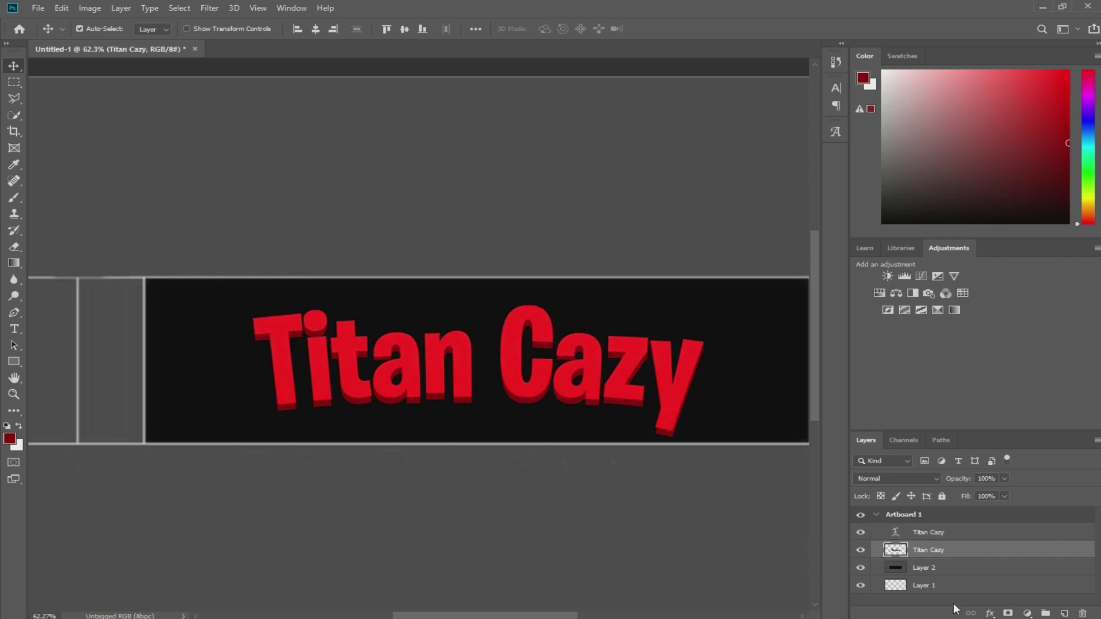
{"action": "left_click", "coordinate": [932, 535], "text": "shift"}
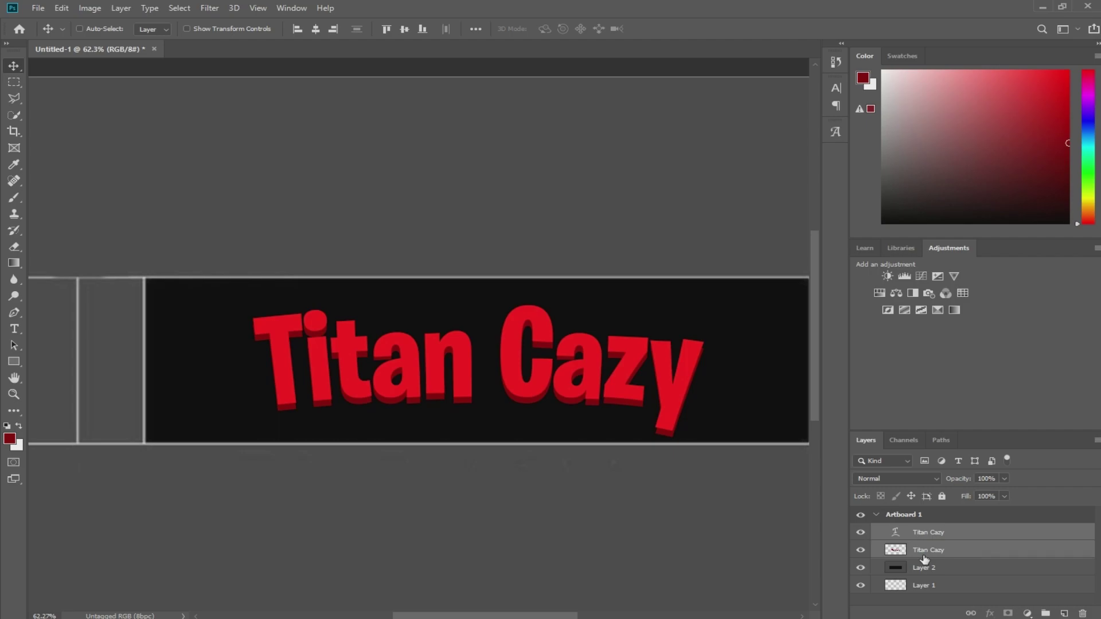
{"action": "key", "text": "ctrl+g"}
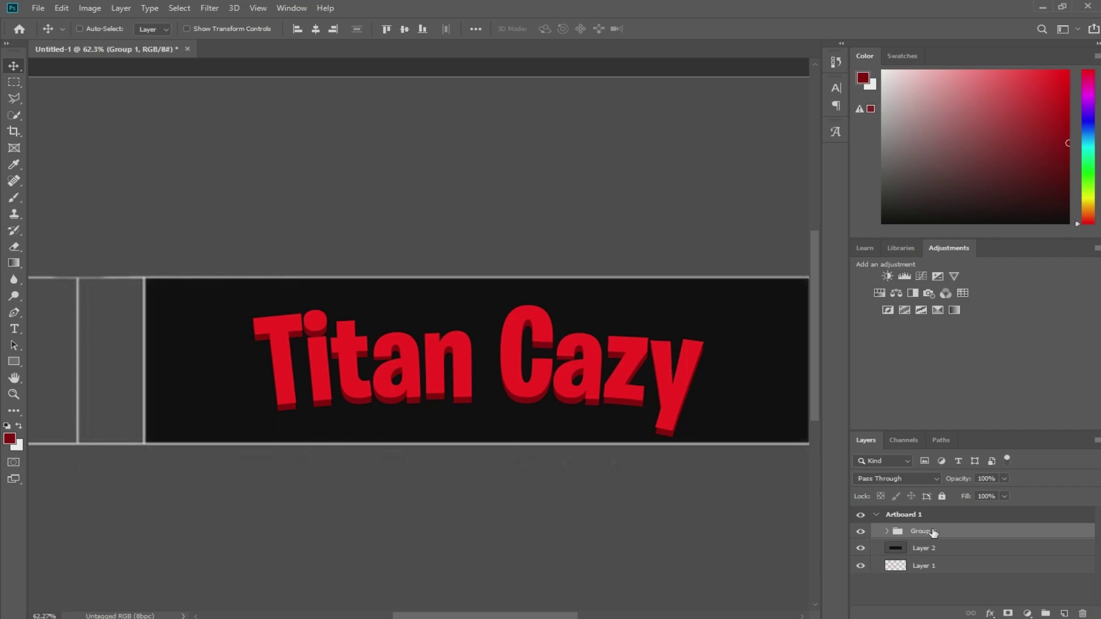
Step: Duplicate Group 1 as 'Group 1 copy'
{"action": "right_click", "coordinate": [941, 531]}
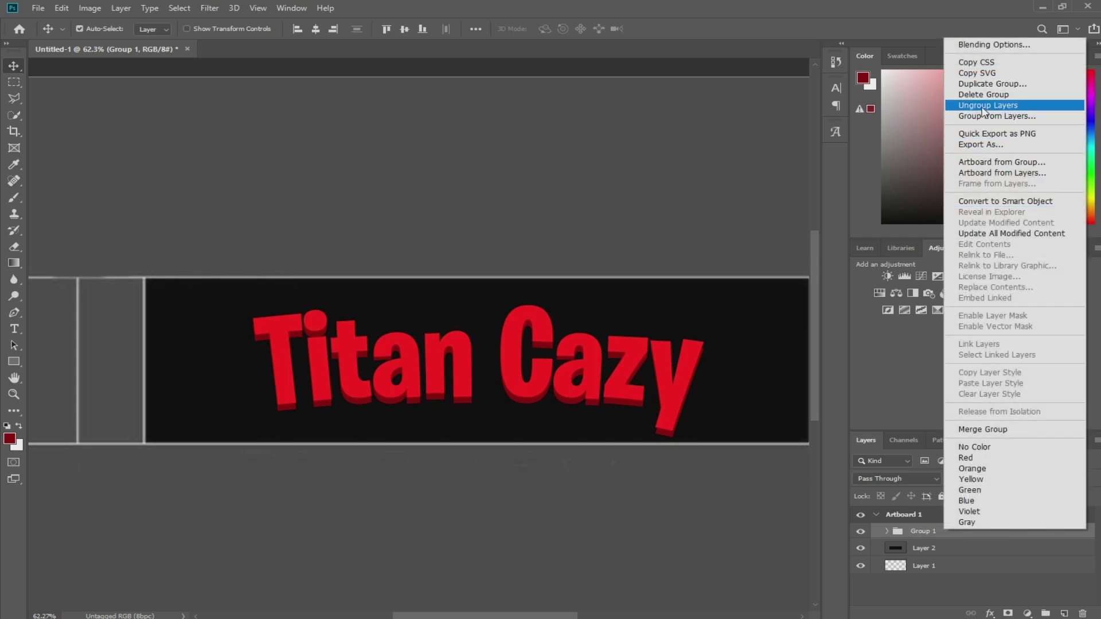
{"action": "left_click", "coordinate": [1001, 85]}
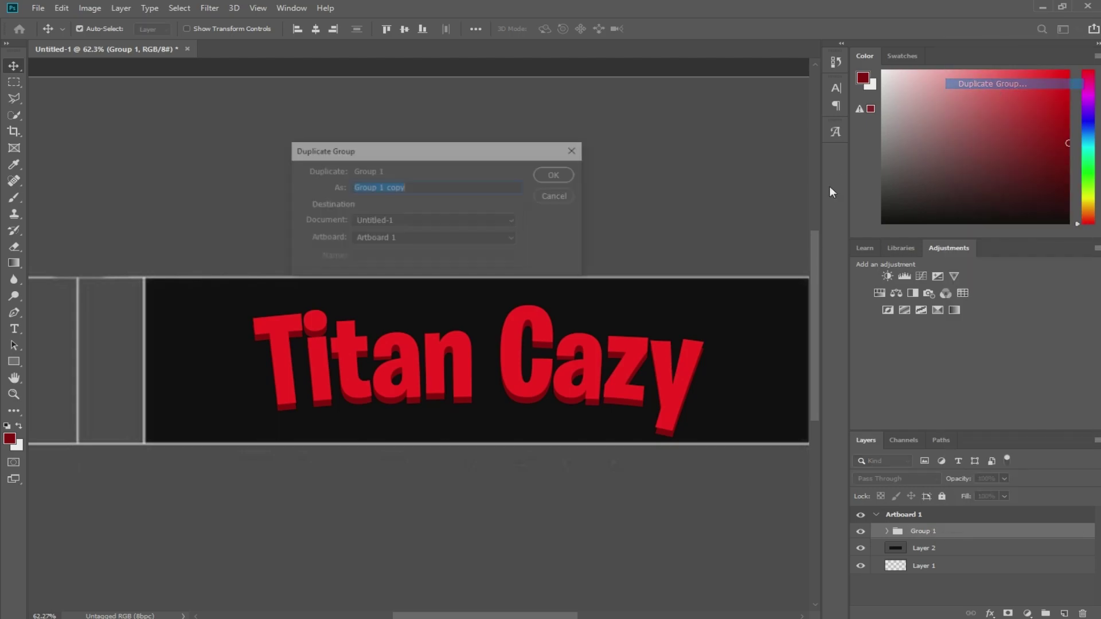
{"action": "left_click", "coordinate": [557, 174]}
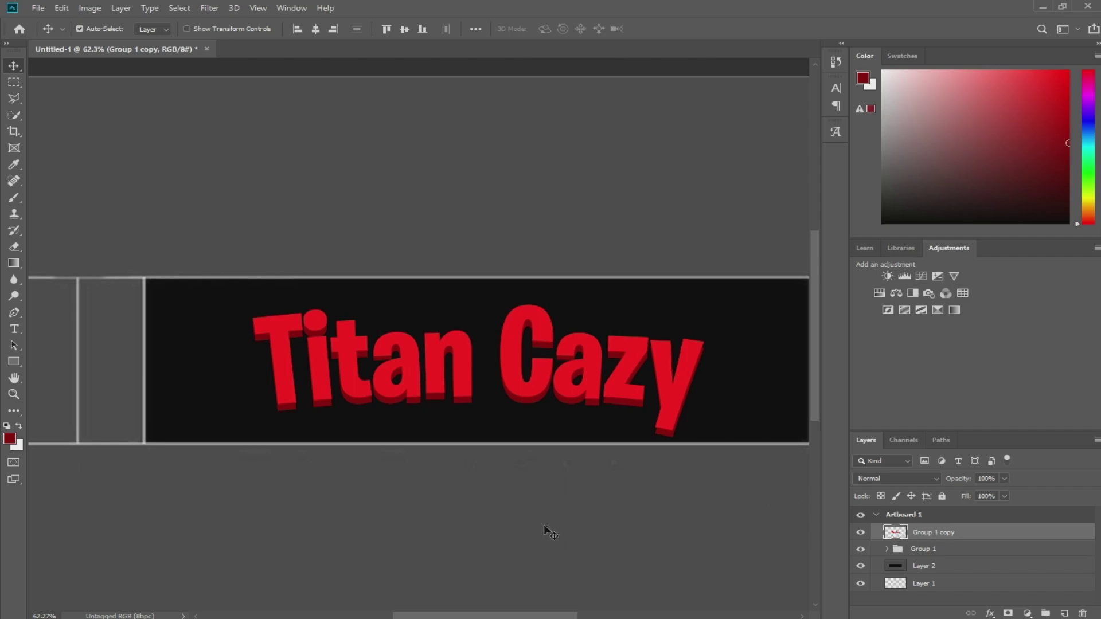
{"action": "left_click", "coordinate": [886, 549]}
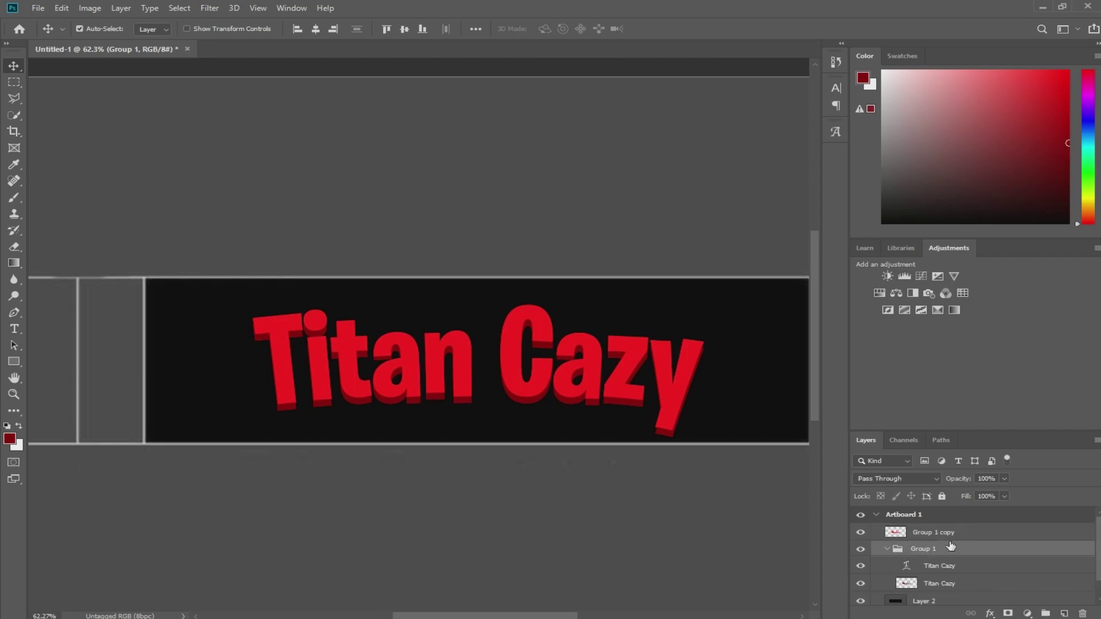
Step: Move Group 1 copy below Group 1 in the layer stack
{"action": "left_click", "coordinate": [886, 549]}
{"action": "left_click_drag", "start_coordinate": [923, 532], "coordinate": [943, 560]}
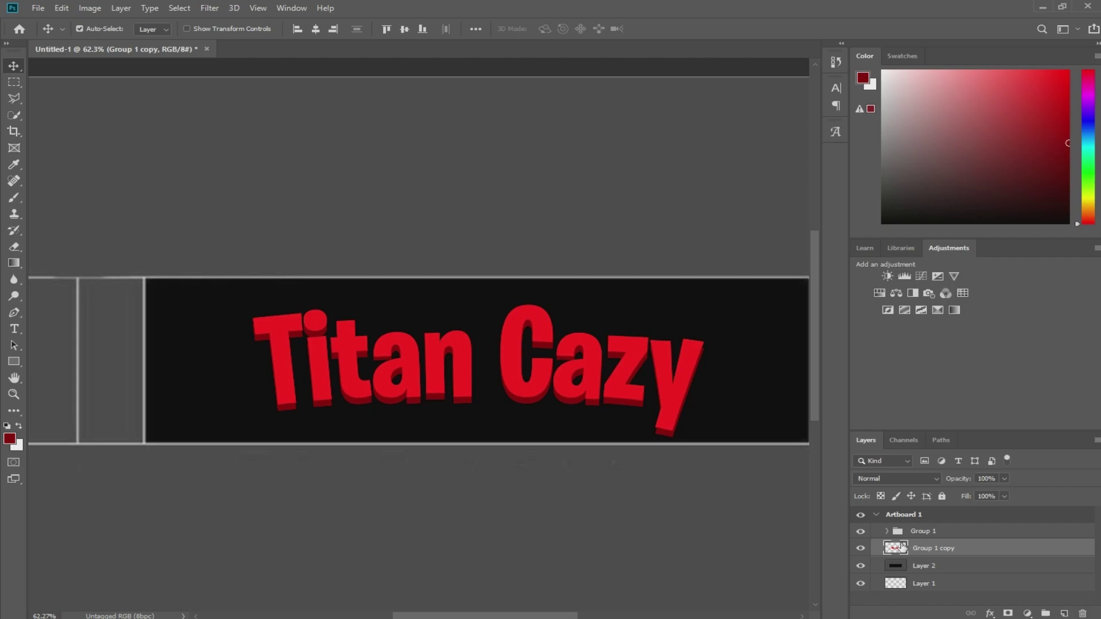
{"action": "left_click_drag", "start_coordinate": [902, 547], "coordinate": [897, 556]}
Step: Load the title shape as a selection, expand it by 13 px, and swap colours
{"action": "left_click", "coordinate": [896, 552], "text": "ctrl"}
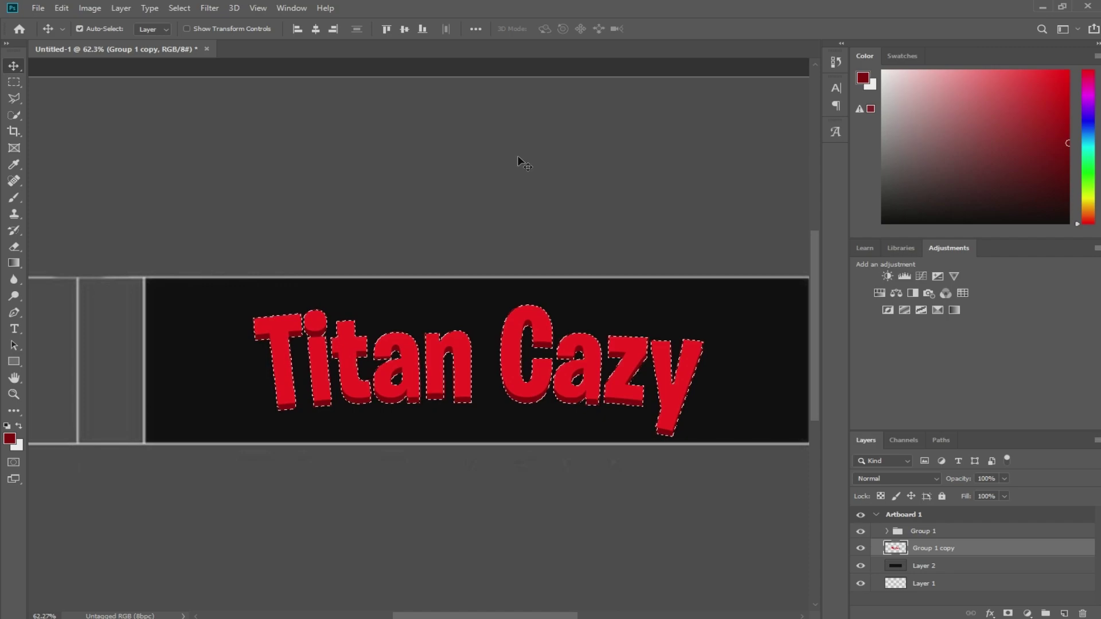
{"action": "left_click", "coordinate": [180, 9]}
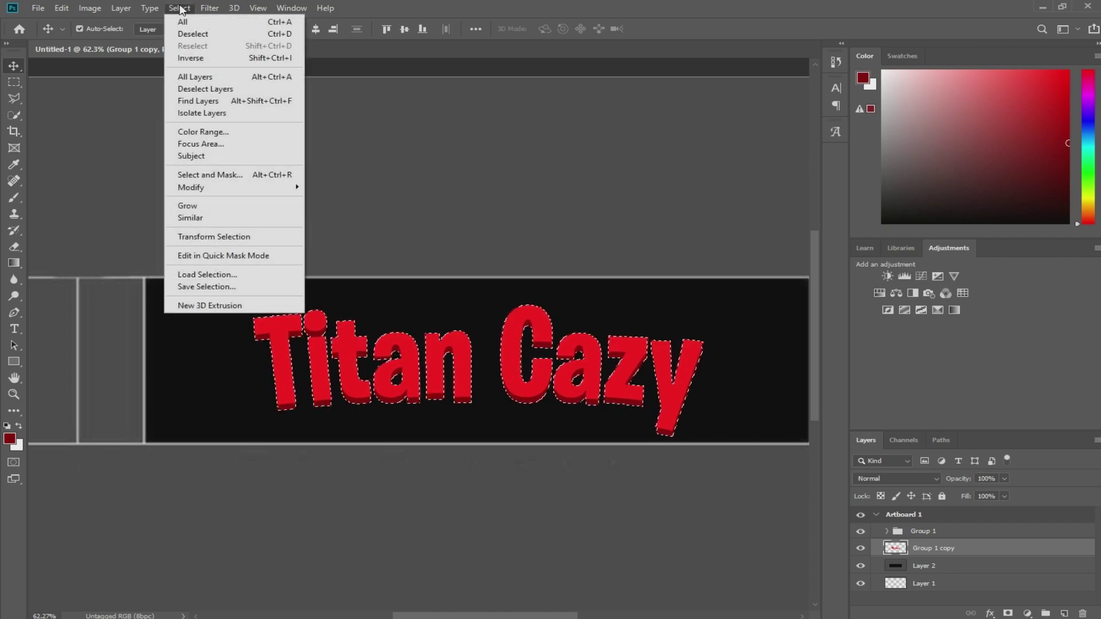
{"action": "mouse_move", "coordinate": [232, 187]}
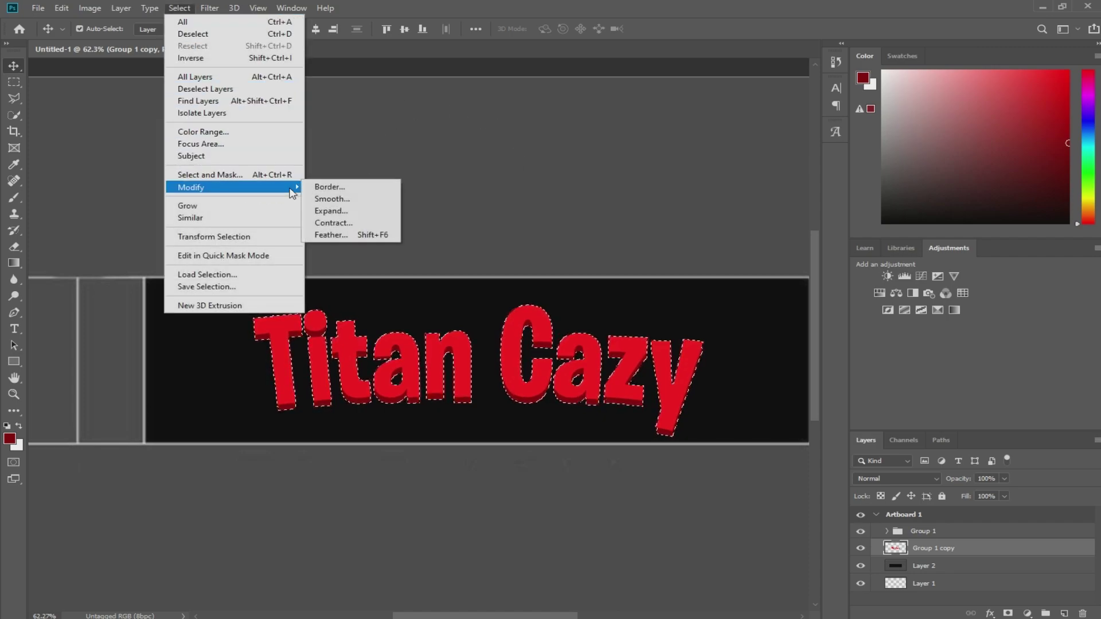
{"action": "left_click", "coordinate": [339, 211]}
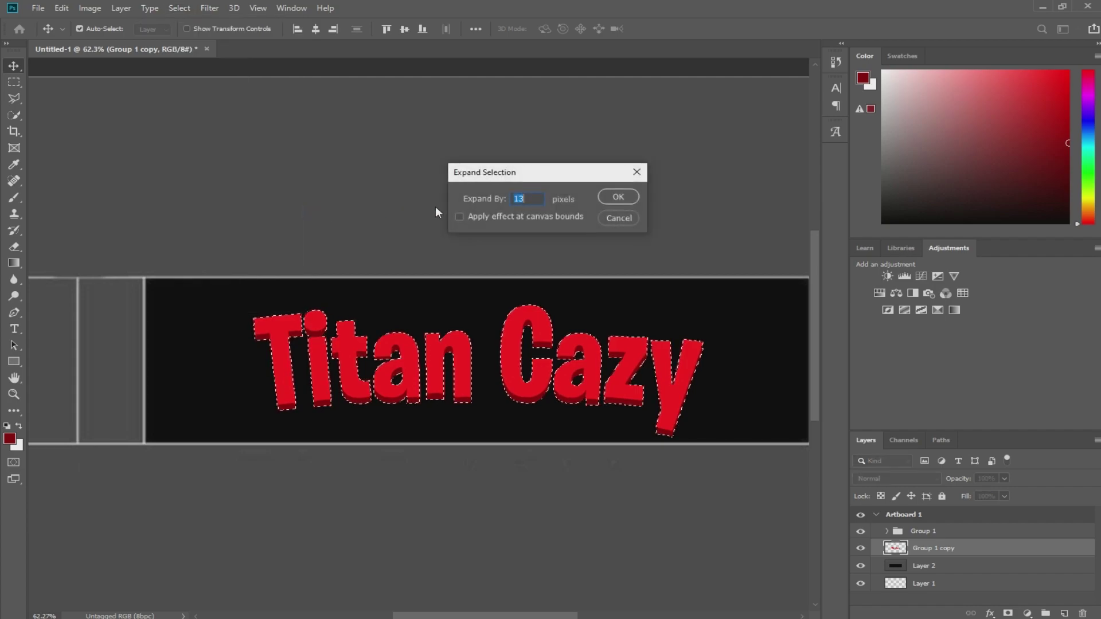
{"action": "left_click", "coordinate": [618, 196]}
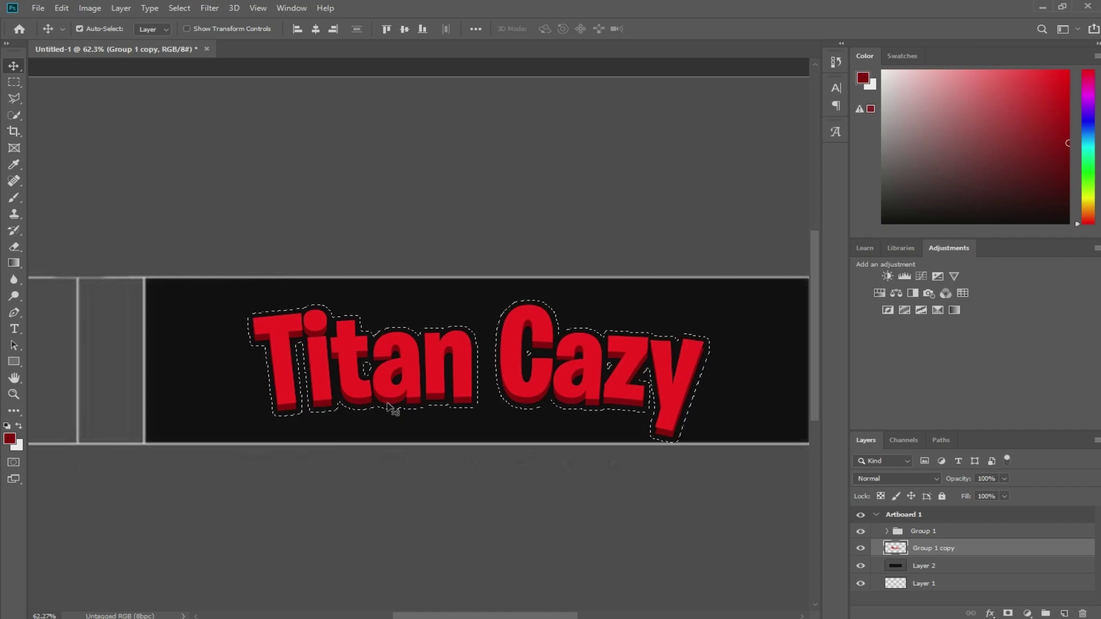
{"action": "key", "text": "x"}
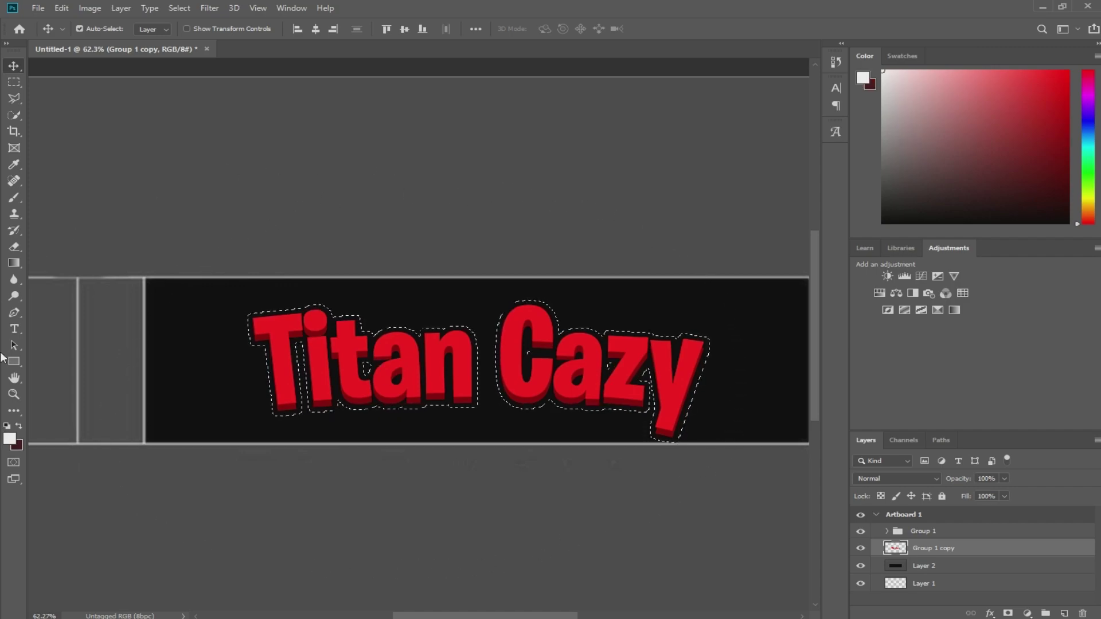
Step: Pick a dark red foreground shade and copy its hex value 3d0d0d
{"action": "left_click", "coordinate": [10, 440]}
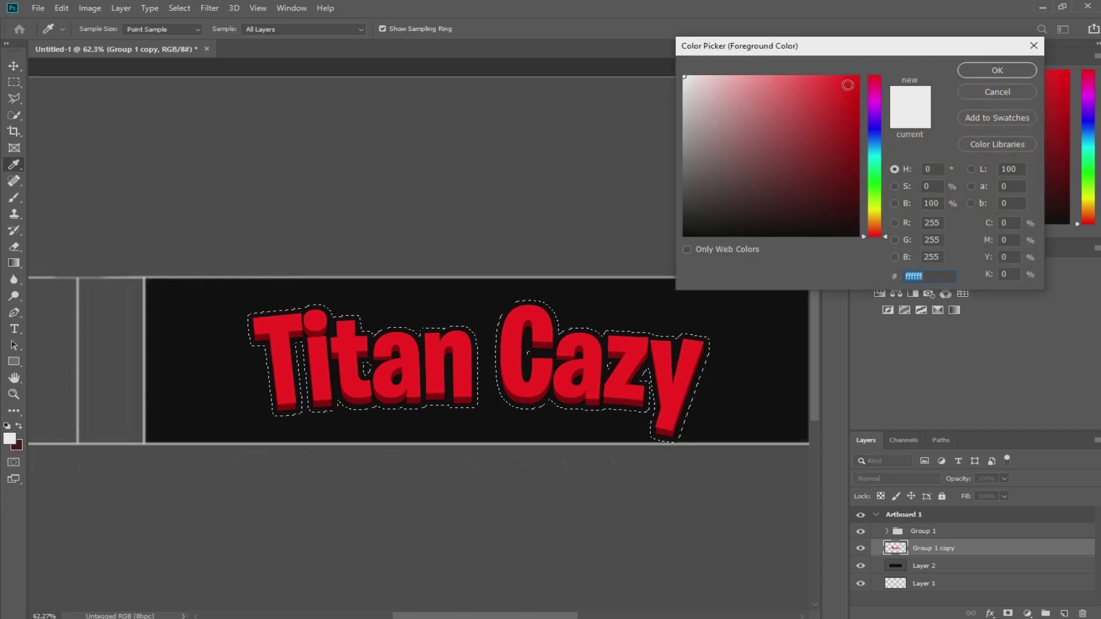
{"action": "left_click", "coordinate": [820, 181]}
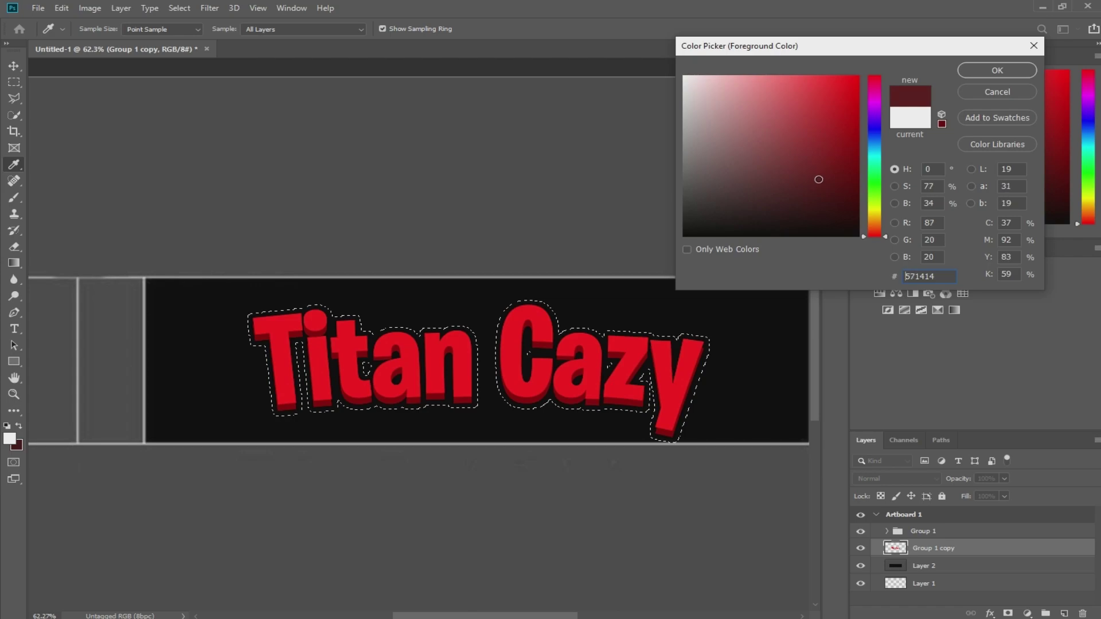
{"action": "left_click_drag", "start_coordinate": [818, 180], "coordinate": [832, 195]}
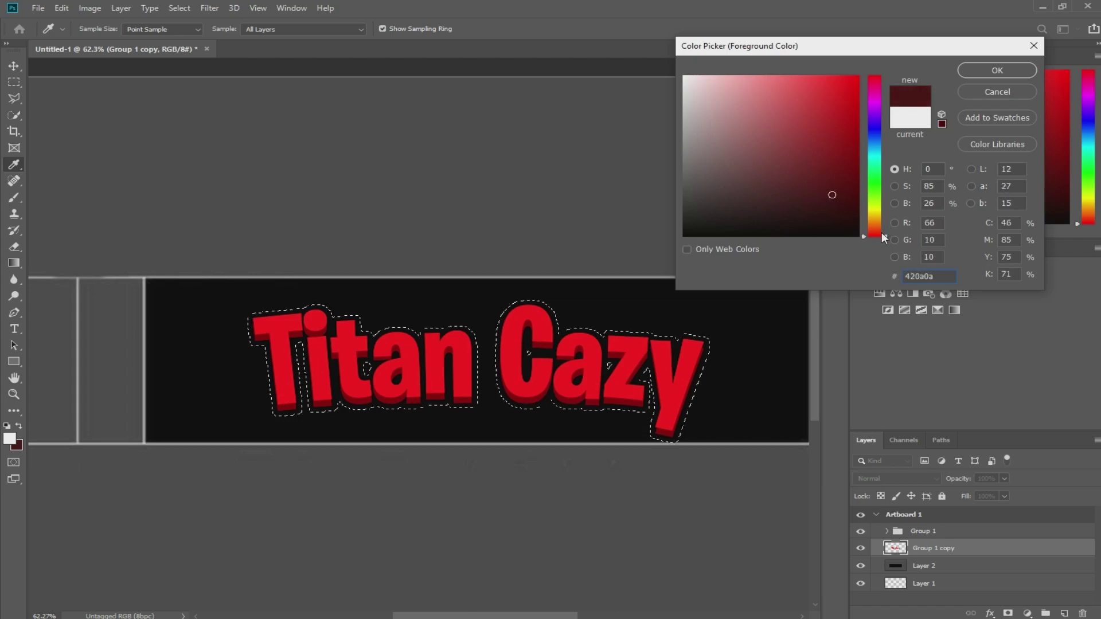
{"action": "left_click_drag", "start_coordinate": [882, 233], "coordinate": [881, 76]}
{"action": "left_click_drag", "start_coordinate": [832, 195], "coordinate": [822, 188]}
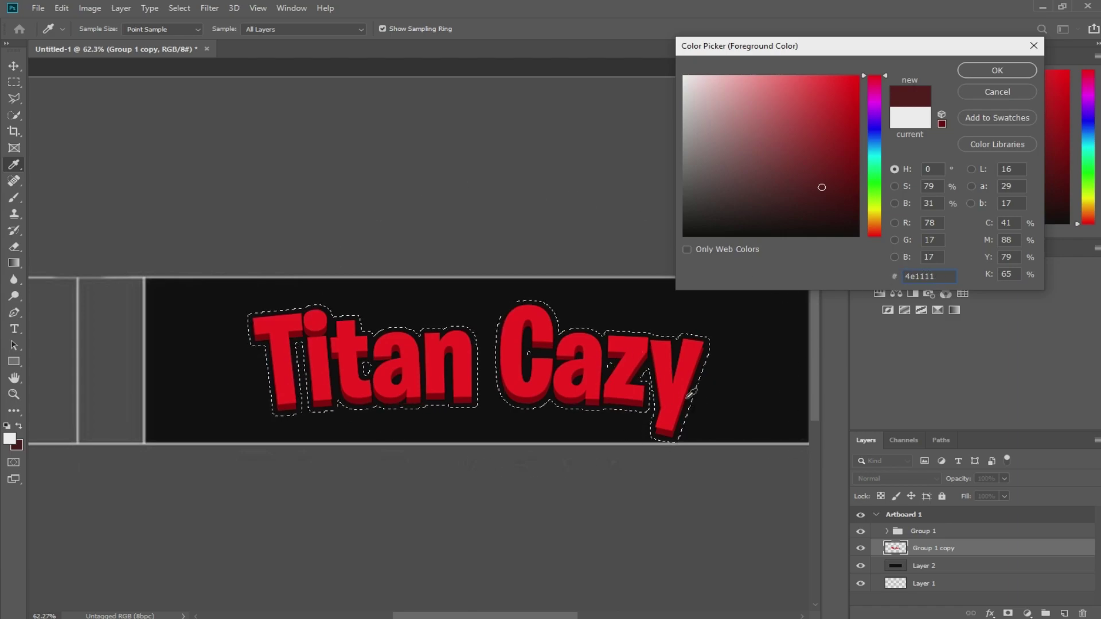
{"action": "mouse_move", "coordinate": [810, 195]}
{"action": "left_mouse_down"}
{"action": "mouse_move", "coordinate": [833, 201]}
{"action": "mouse_move", "coordinate": [824, 199]}
{"action": "left_mouse_up"}
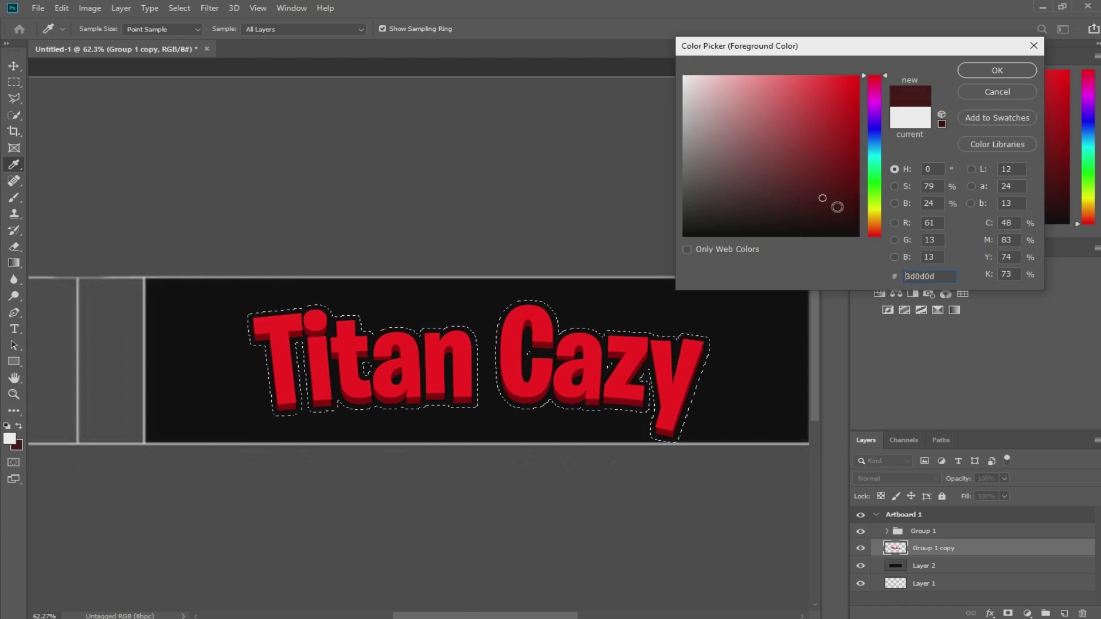
{"action": "double_click", "coordinate": [950, 272]}
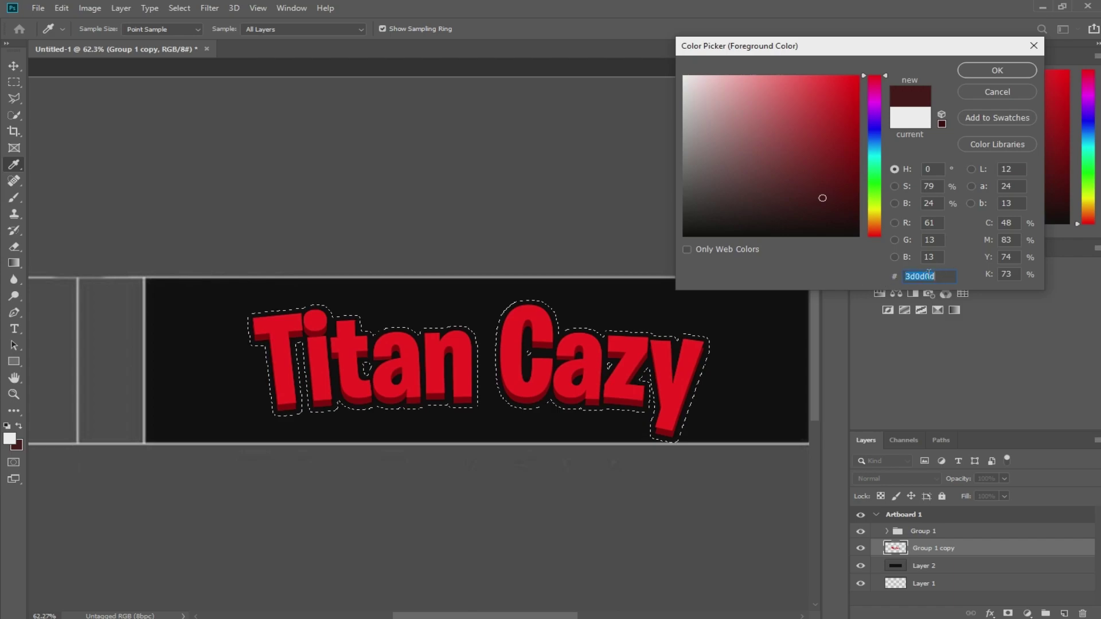
{"action": "right_click", "coordinate": [951, 272]}
{"action": "left_click", "coordinate": [958, 314]}
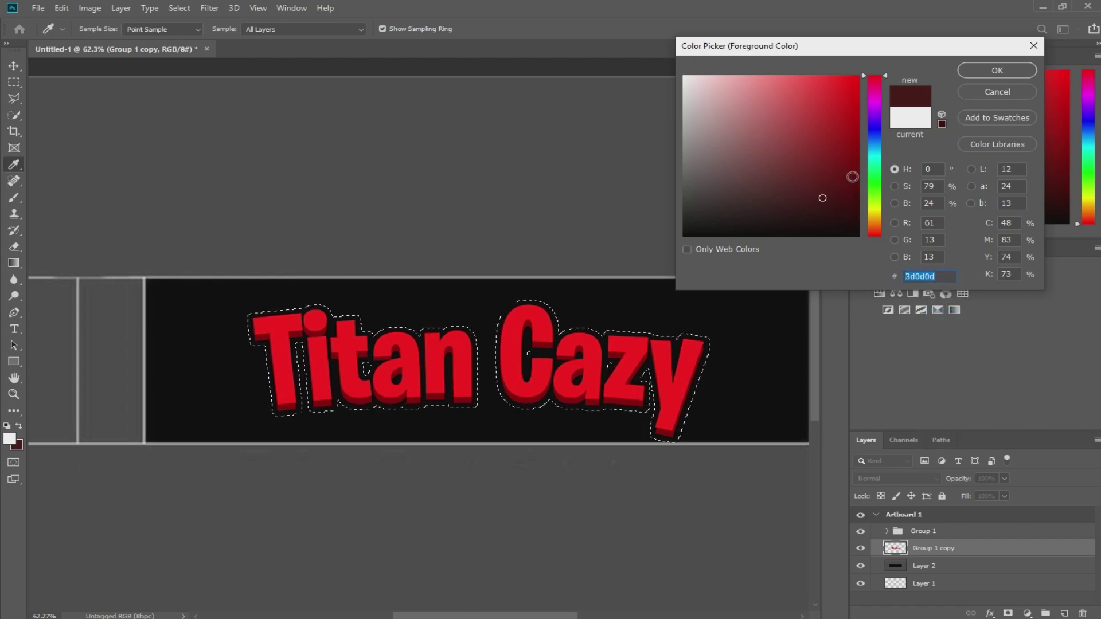
Step: Restore hex 3d0d0d in the colour picker and confirm it as foreground colour
{"action": "left_click_drag", "start_coordinate": [874, 189], "coordinate": [874, 203]}
{"action": "left_click", "coordinate": [738, 75]}
{"action": "double_click", "coordinate": [905, 273]}
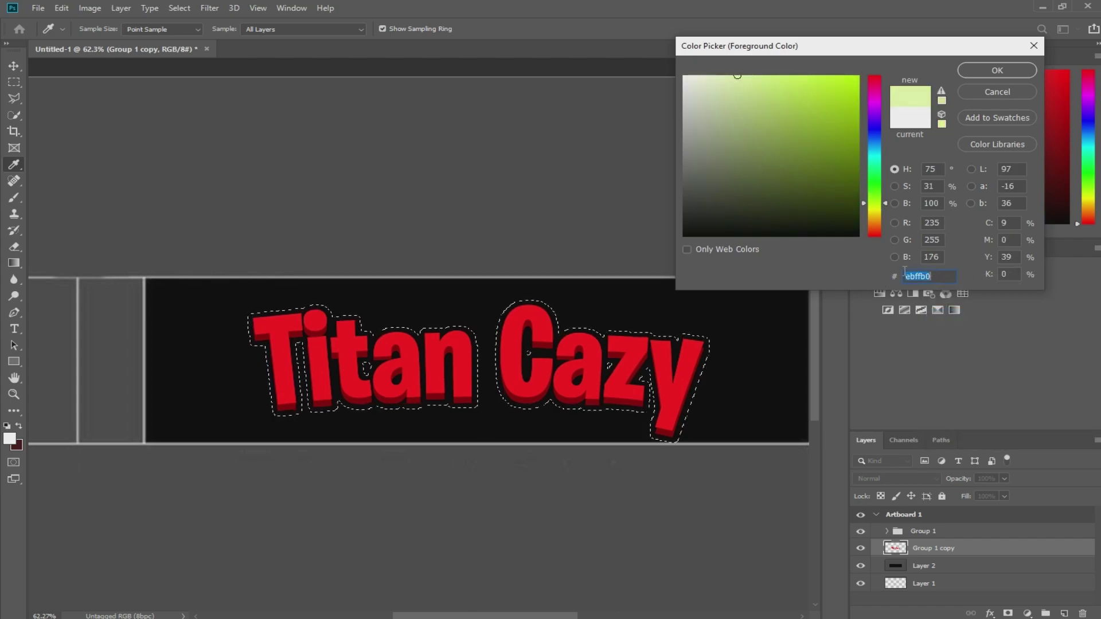
{"action": "right_click", "coordinate": [923, 274]}
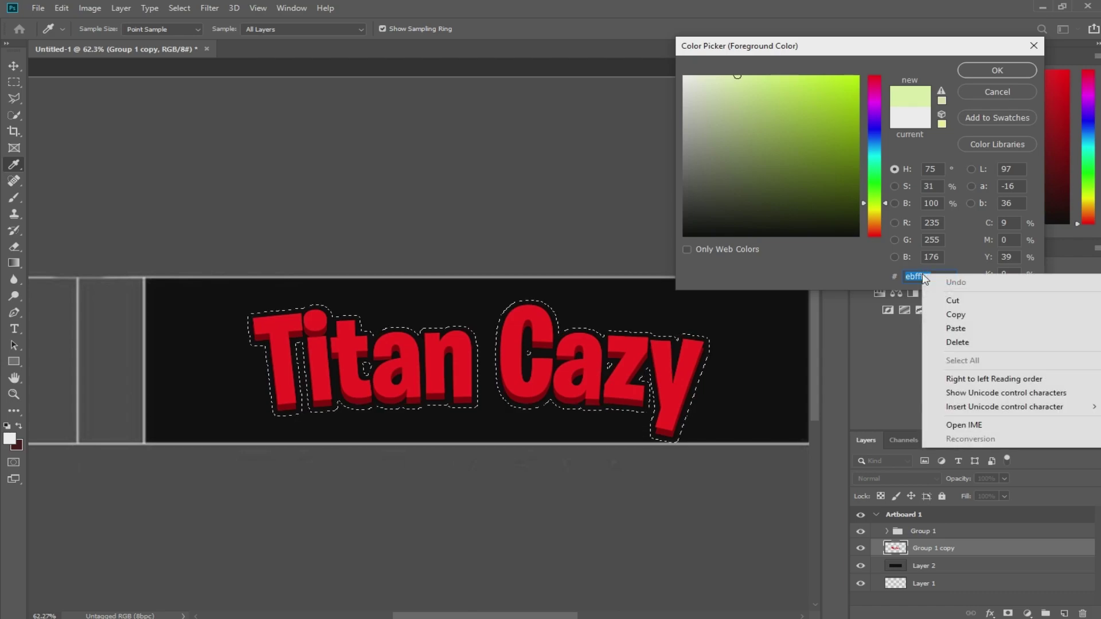
{"action": "left_click", "coordinate": [956, 329]}
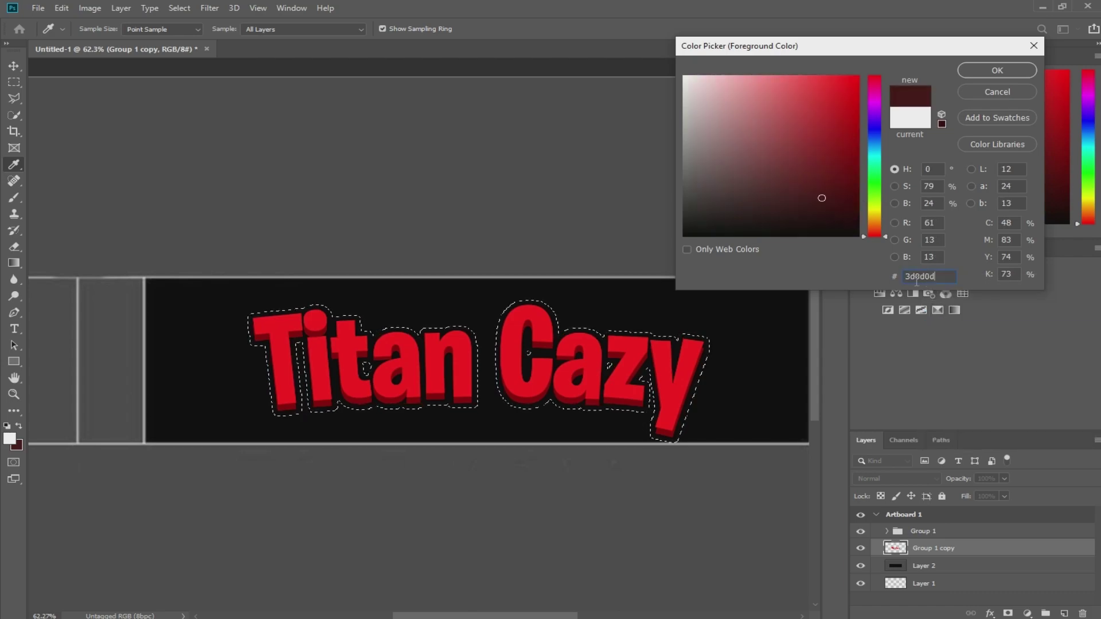
{"action": "left_click", "coordinate": [997, 70]}
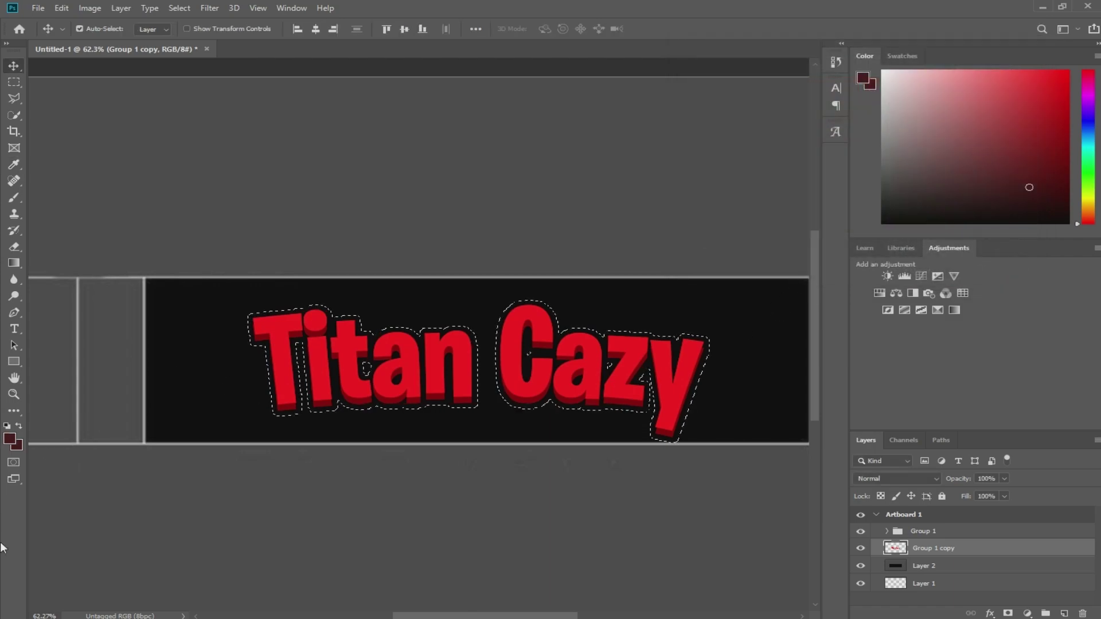
Step: Fill the expanded selection with dark red, clear the selection, and reselect Group 1 copy
{"action": "key", "text": "alt+BackSpace"}
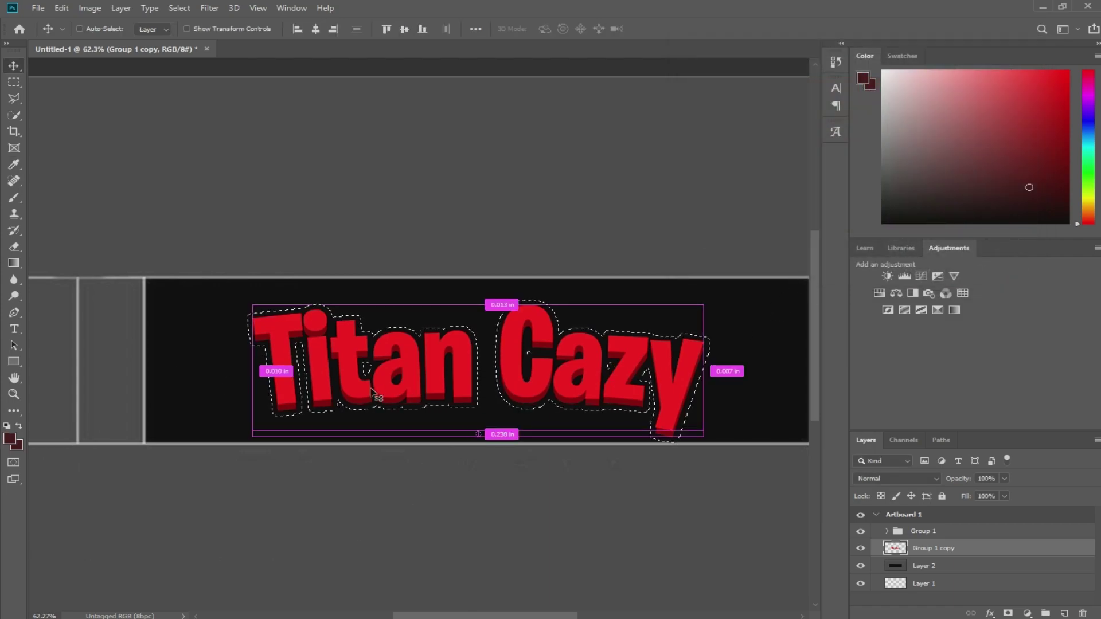
{"action": "key", "text": "alt+bracketleft"}
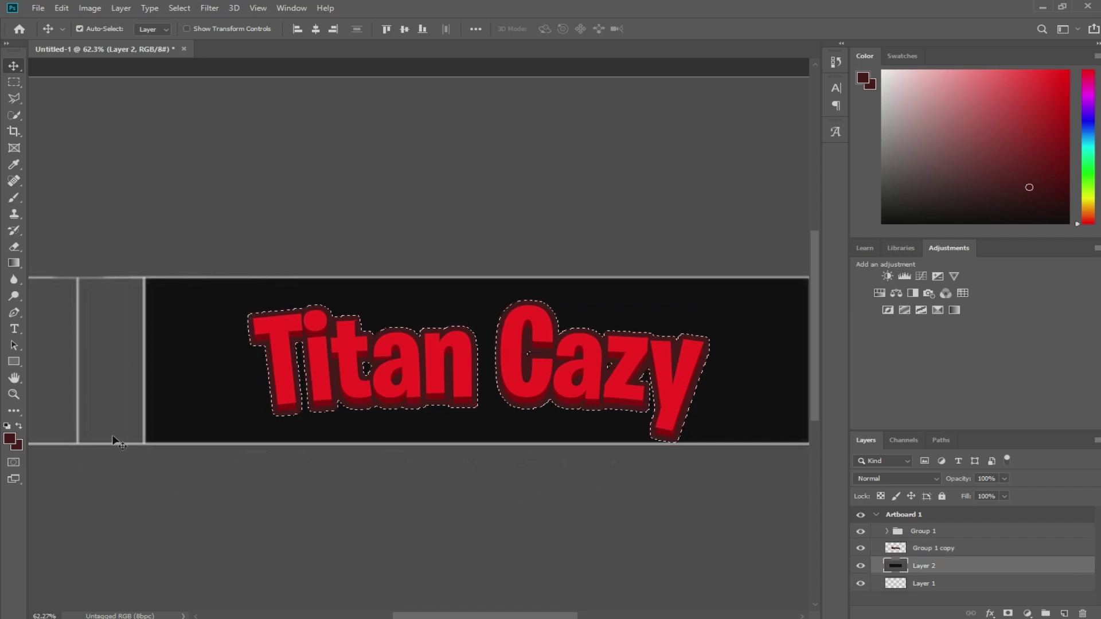
{"action": "left_click", "coordinate": [14, 84]}
{"action": "left_click", "coordinate": [174, 162]}
{"action": "left_click", "coordinate": [14, 65]}
{"action": "left_click", "coordinate": [978, 551]}
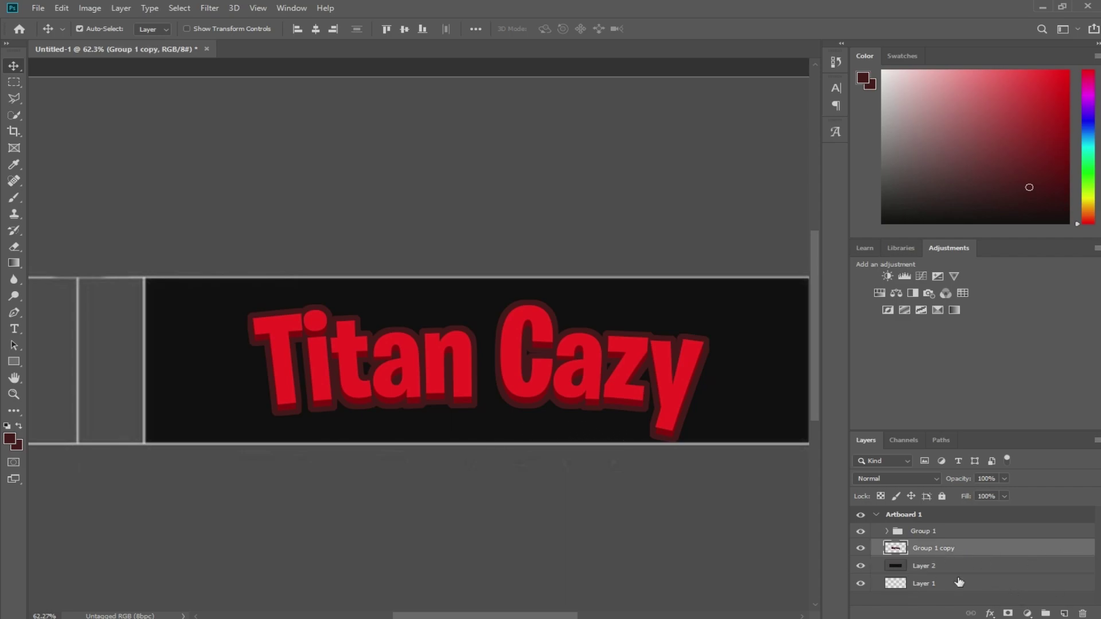
Step: Add a Drop Shadow with Normal blending to Group 1 copy
{"action": "double_click", "coordinate": [1046, 550]}
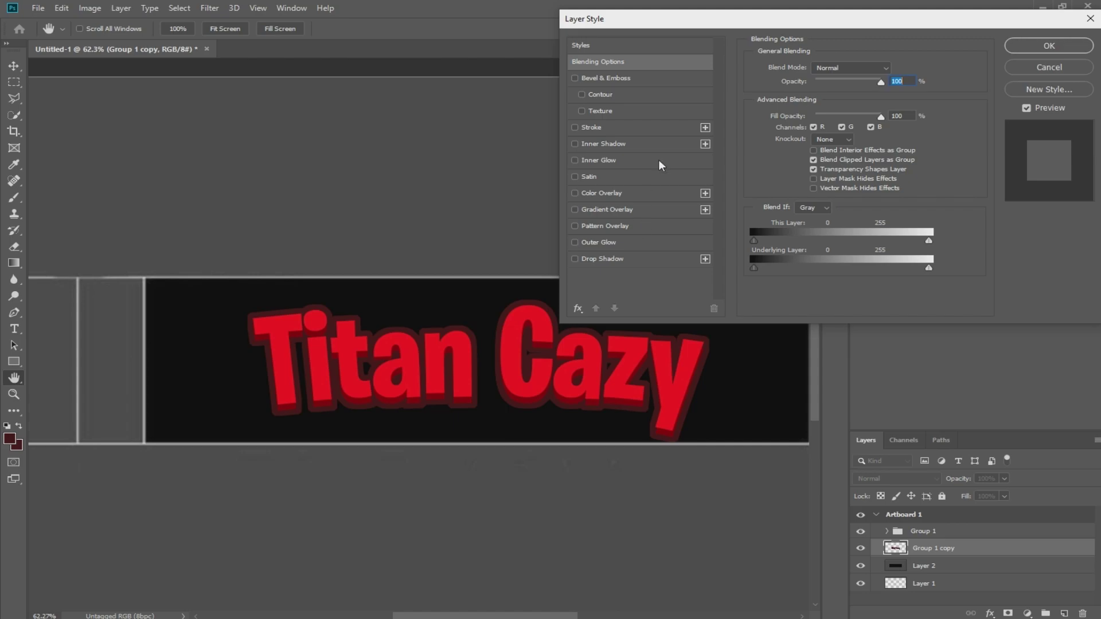
{"action": "left_click_drag", "start_coordinate": [789, 25], "coordinate": [817, 19]}
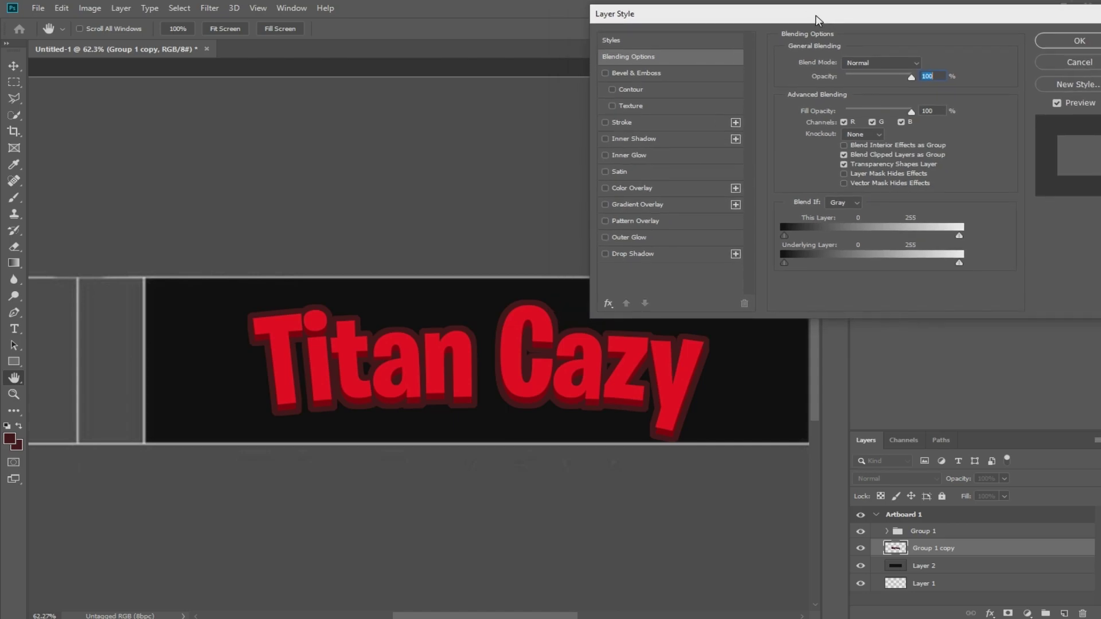
{"action": "left_click", "coordinate": [638, 253]}
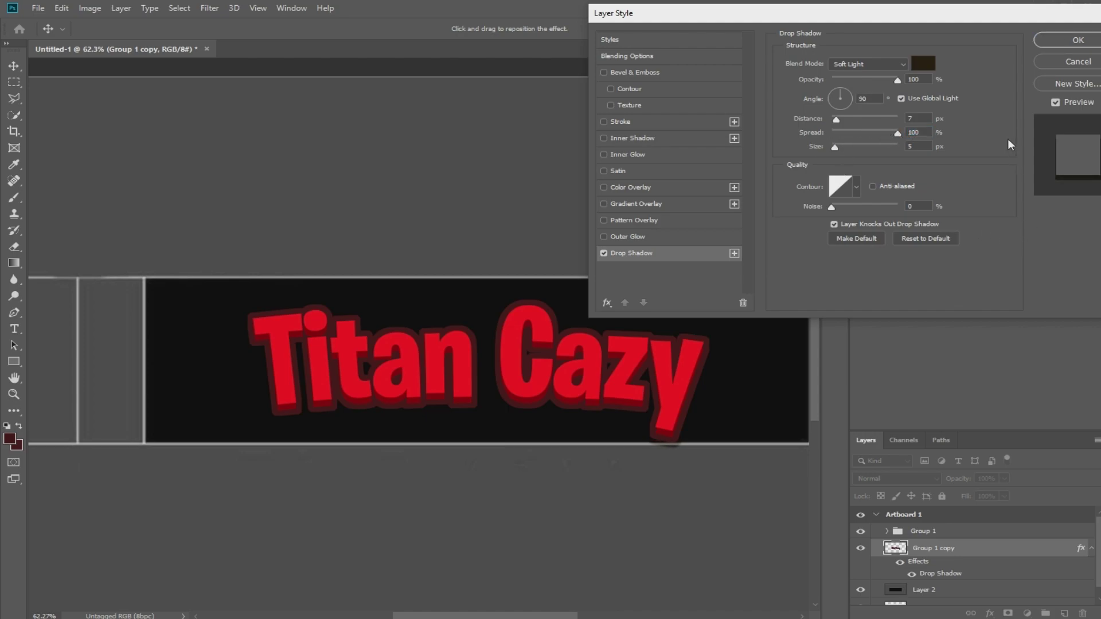
{"action": "left_click", "coordinate": [866, 64]}
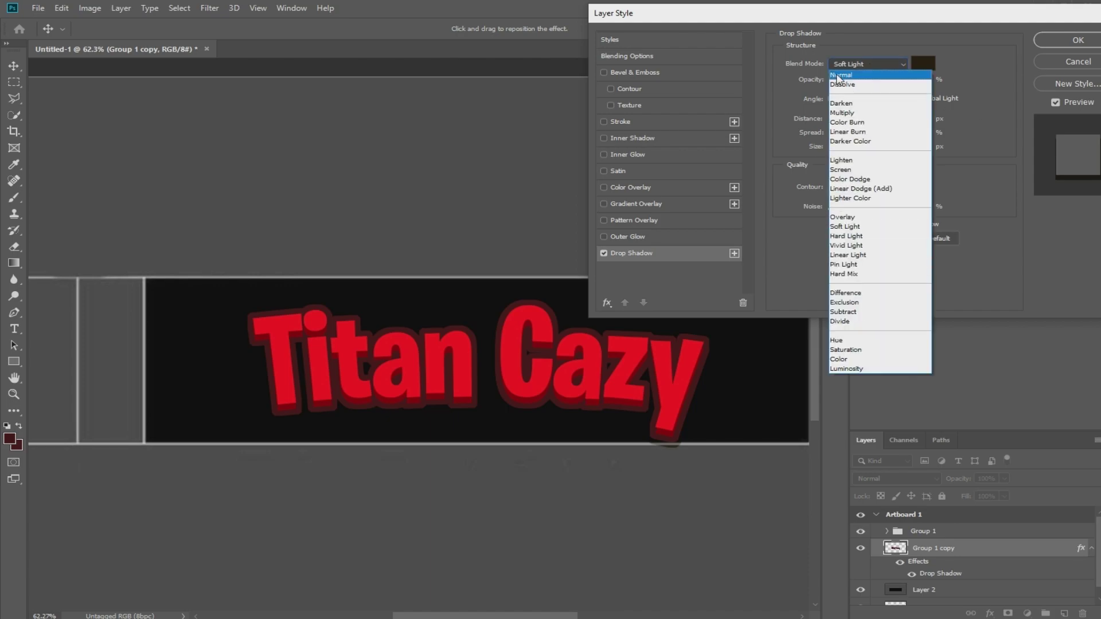
{"action": "left_click", "coordinate": [837, 74]}
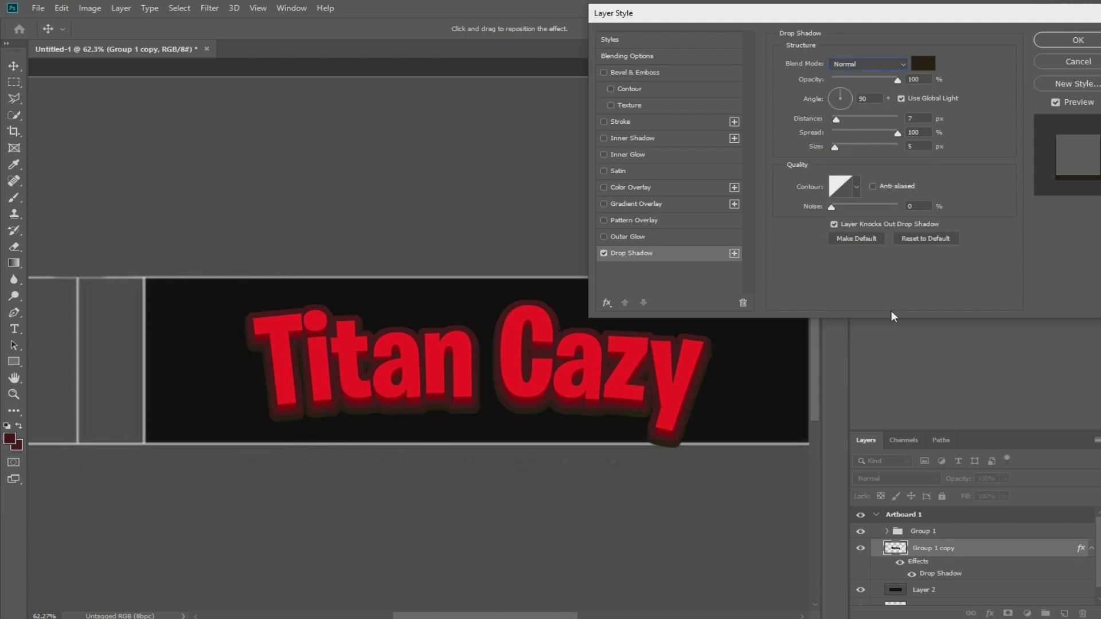
Step: Set the shadow colour to dark red 2d0000, Distance 5 and Size 4, and apply
{"action": "left_click", "coordinate": [920, 63]}
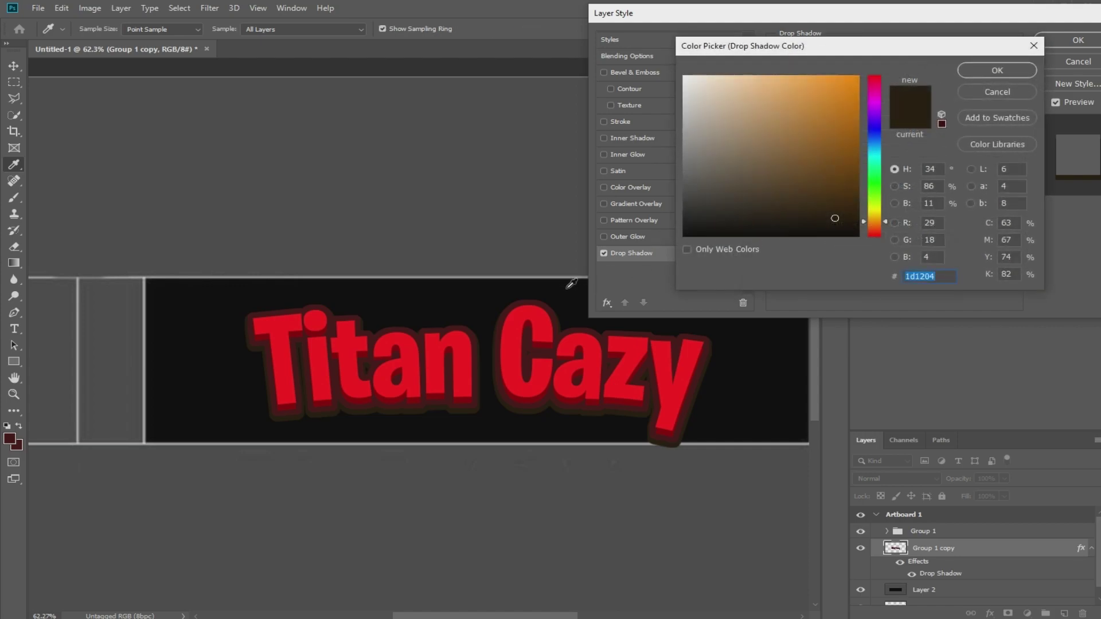
{"action": "left_click", "coordinate": [309, 410]}
{"action": "left_click_drag", "start_coordinate": [817, 197], "coordinate": [863, 208]}
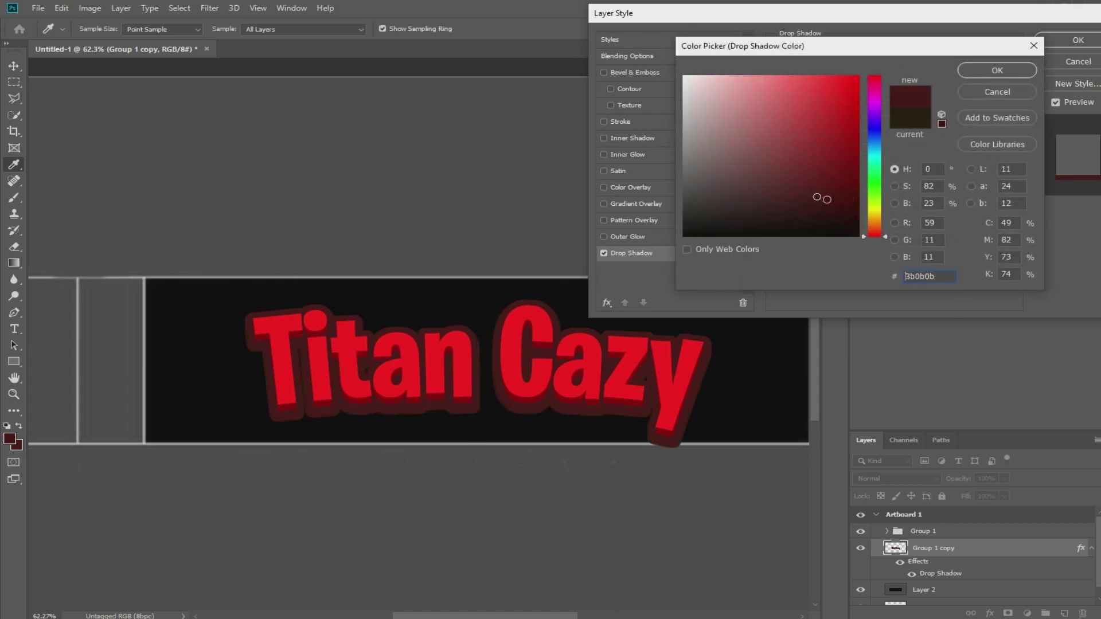
{"action": "left_click", "coordinate": [997, 68]}
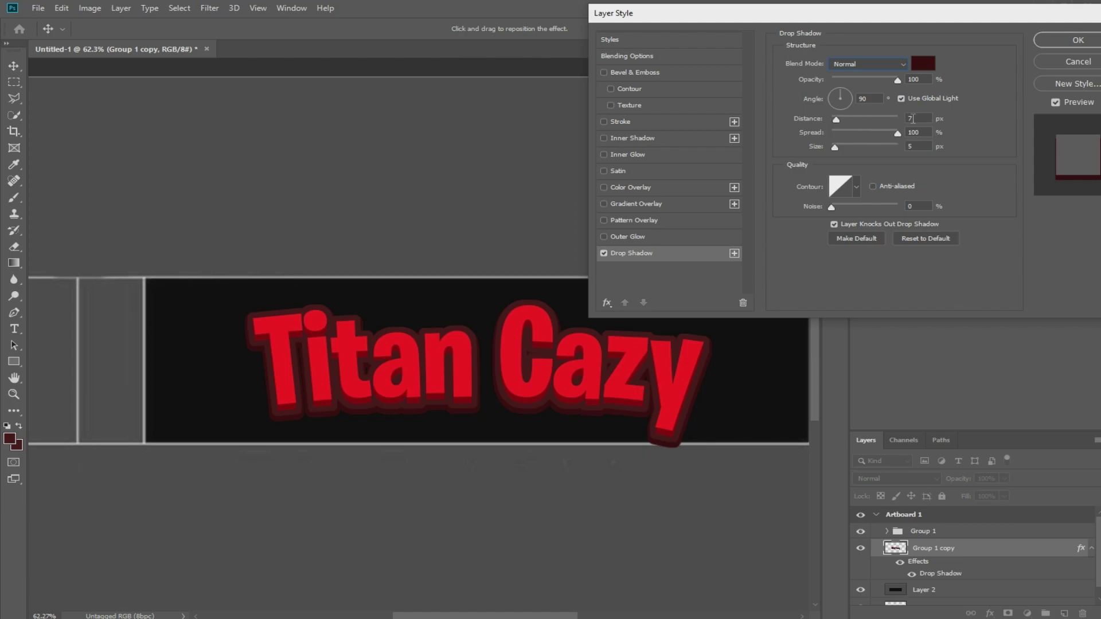
{"action": "type", "text": "5"}
{"action": "type", "text": "4"}
{"action": "left_click", "coordinate": [1077, 40]}
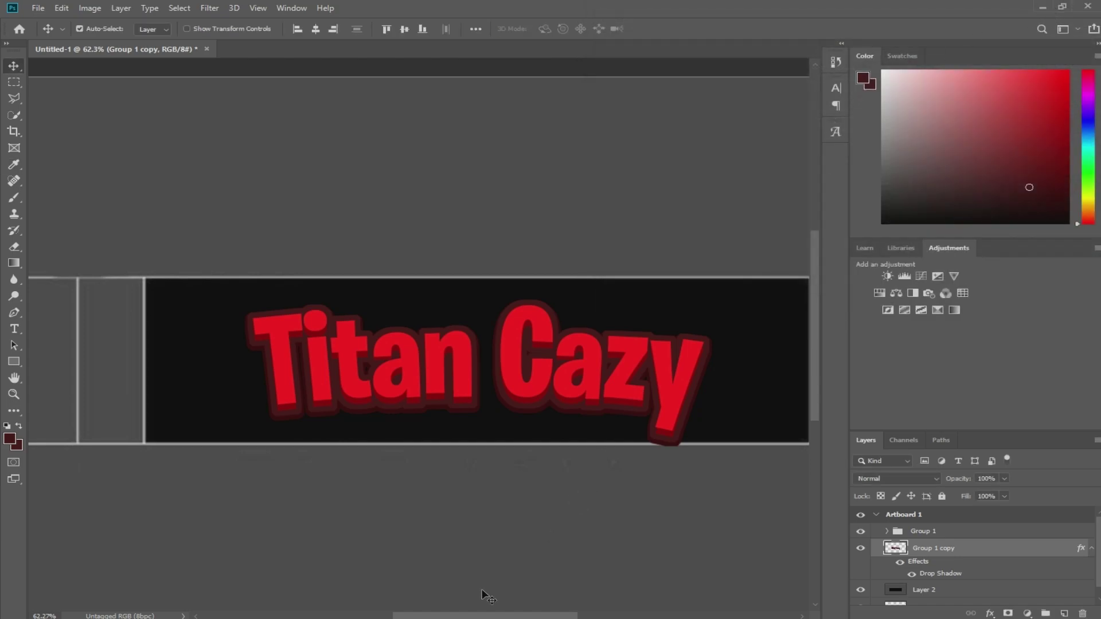
Step: Add a Chisel Hard Bevel & Emboss to Group 1 copy
{"action": "double_click", "coordinate": [1053, 541]}
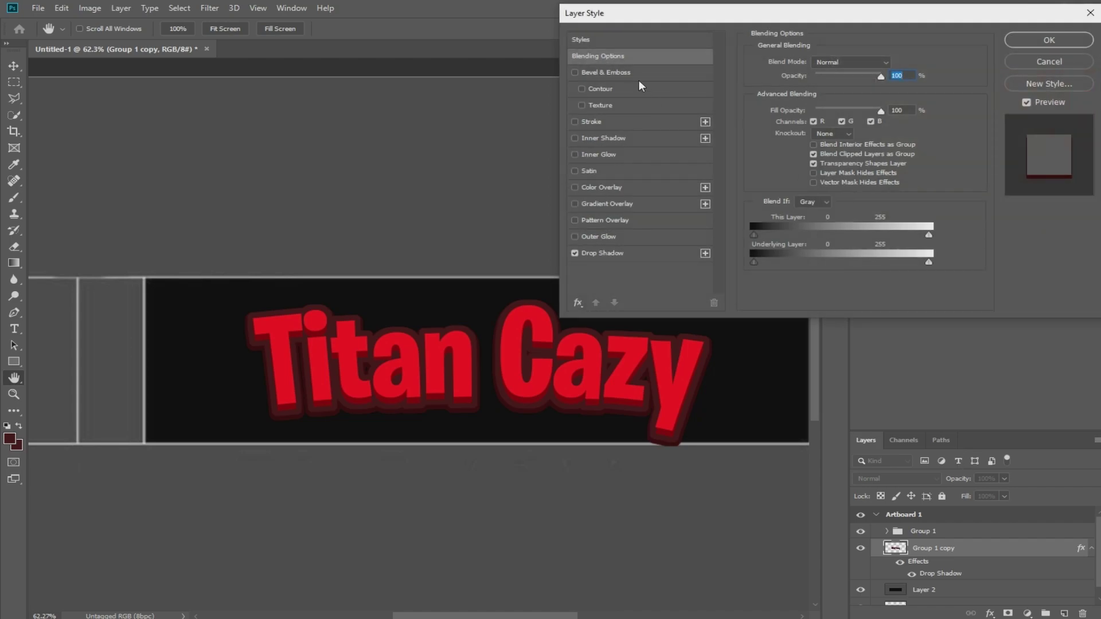
{"action": "left_click", "coordinate": [616, 72]}
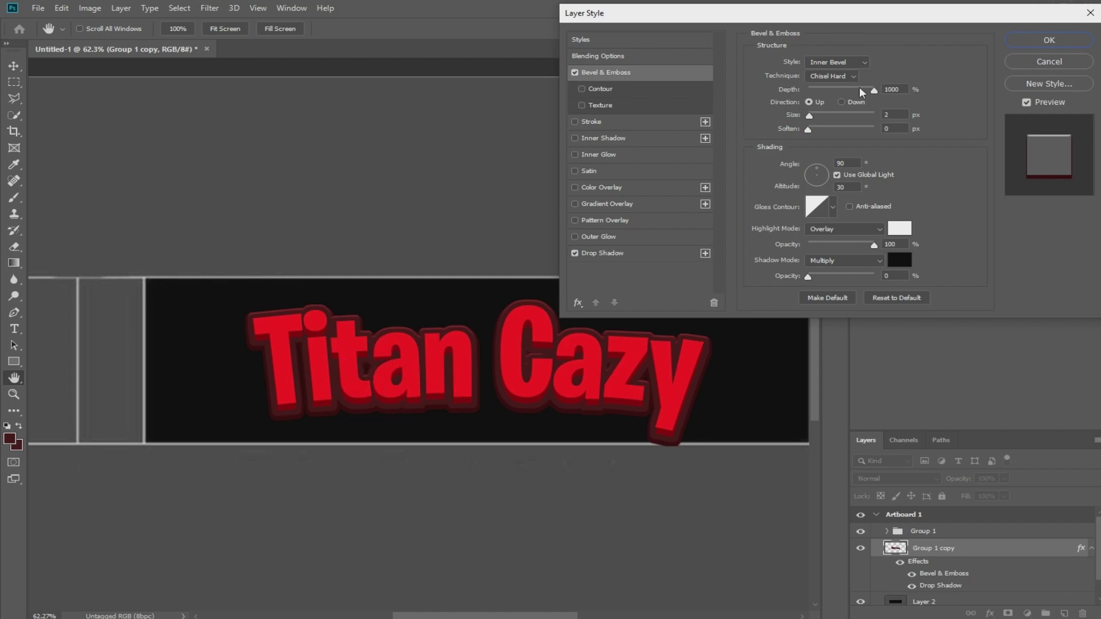
{"action": "left_click", "coordinate": [1052, 40]}
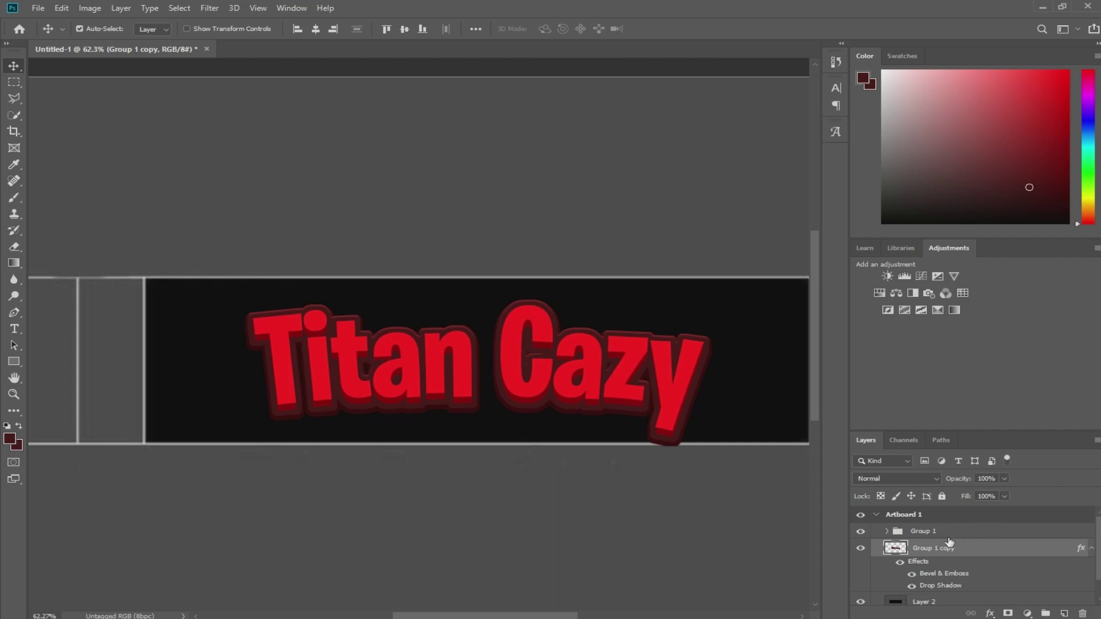
Step: Add a new empty Layer 3 at the top of Group 1
{"action": "left_click", "coordinate": [1090, 549]}
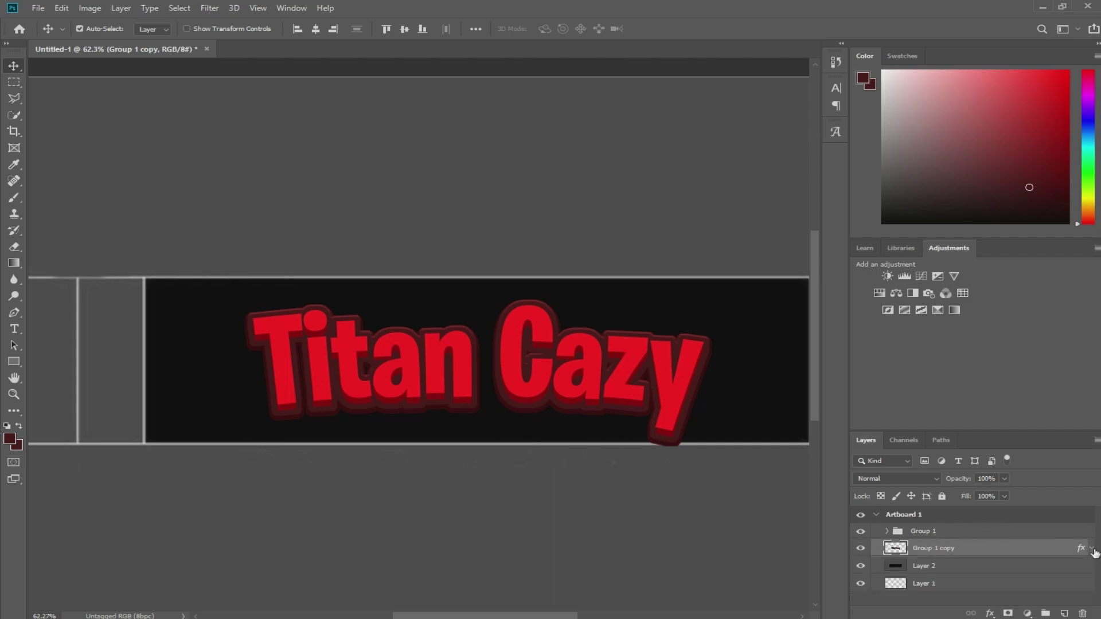
{"action": "left_click", "coordinate": [979, 530]}
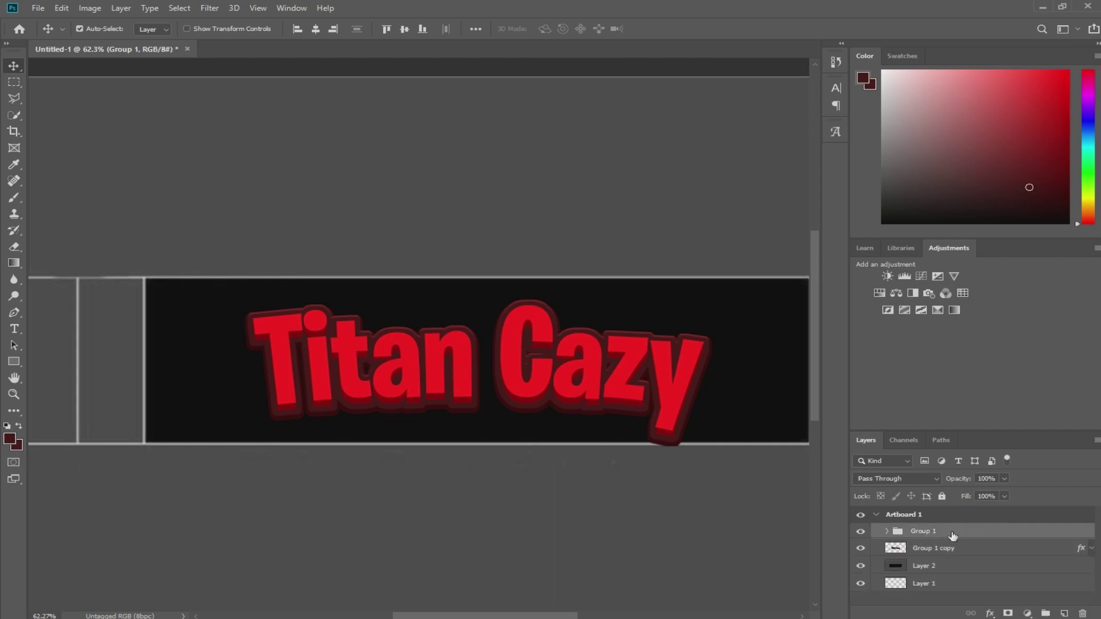
{"action": "left_click", "coordinate": [887, 531]}
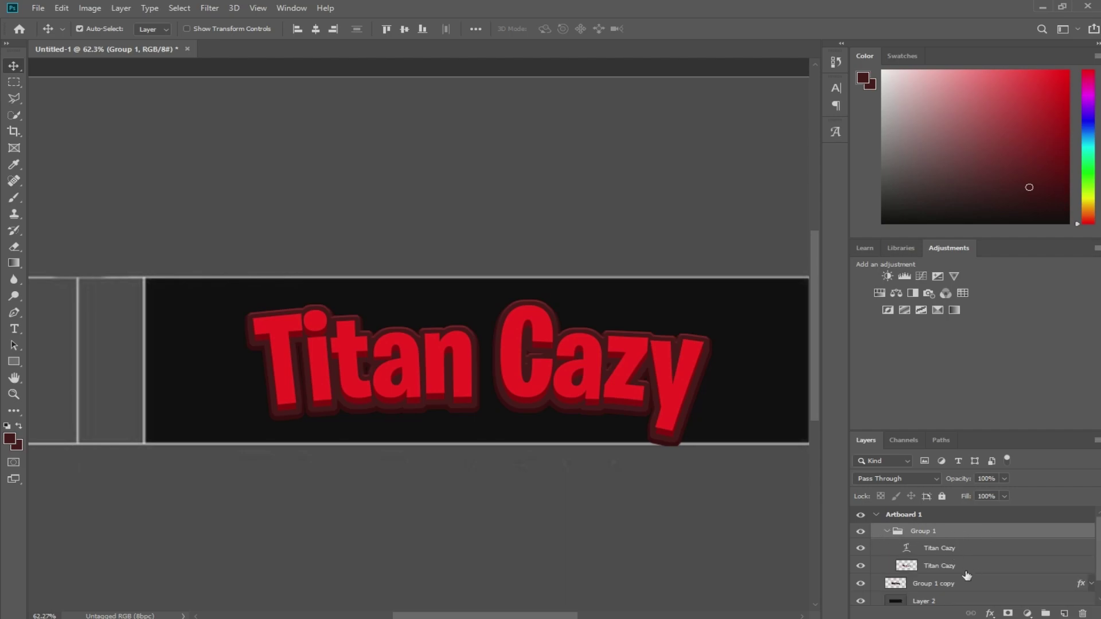
{"action": "left_click", "coordinate": [922, 561]}
{"action": "left_click", "coordinate": [967, 533]}
{"action": "left_click", "coordinate": [1064, 614]}
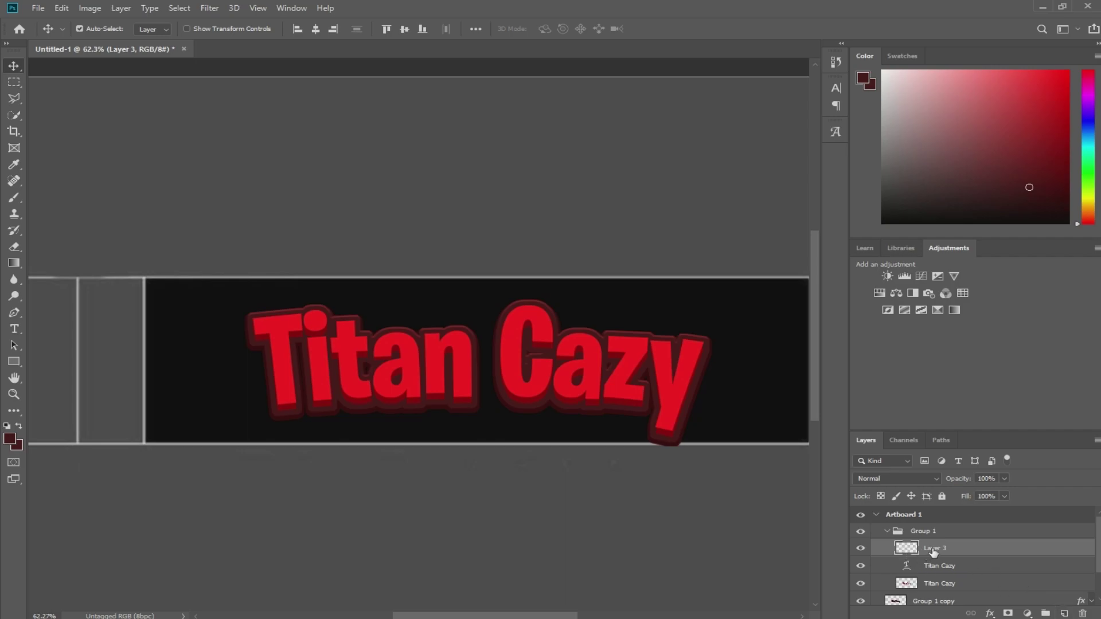
{"action": "left_click_drag", "start_coordinate": [933, 552], "coordinate": [943, 542]}
Step: Draw a trial curved pen path beside the title, then delete it
{"action": "key", "text": "p"}
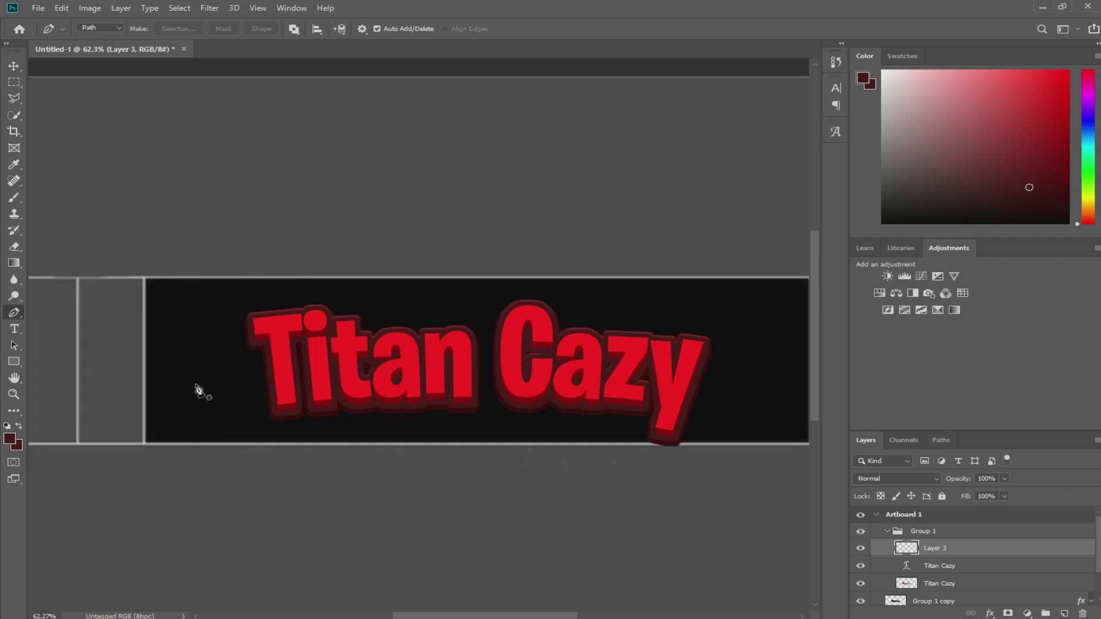
{"action": "left_click", "coordinate": [197, 380]}
{"action": "mouse_move", "coordinate": [746, 393]}
{"action": "left_mouse_down"}
{"action": "mouse_move", "coordinate": [481, 409]}
{"action": "mouse_move", "coordinate": [502, 422]}
{"action": "left_mouse_up"}
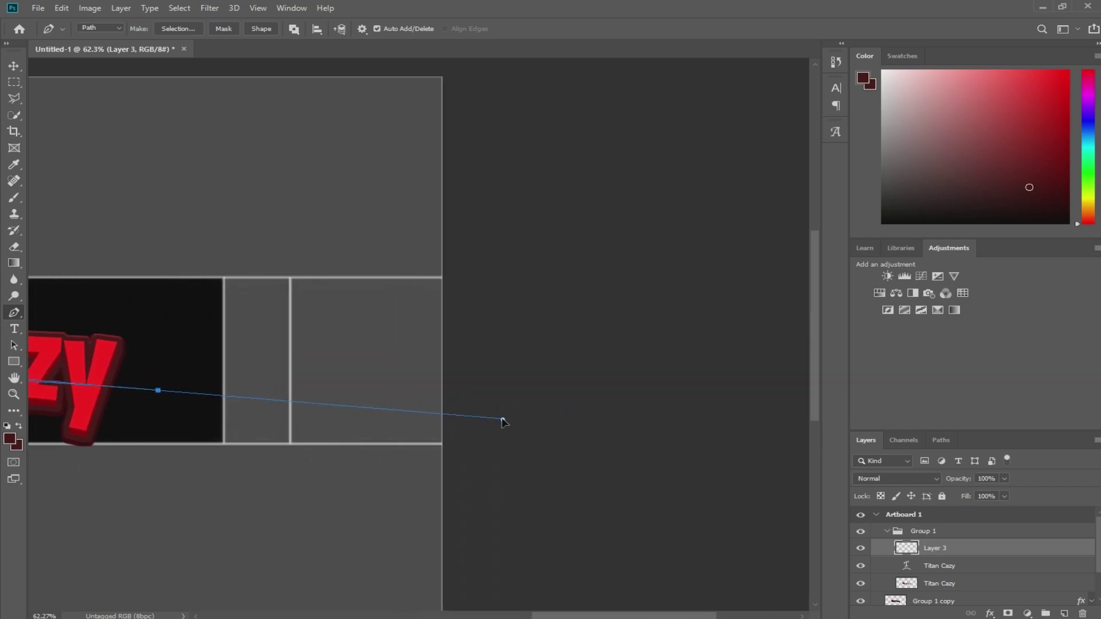
{"action": "right_click", "coordinate": [312, 411]}
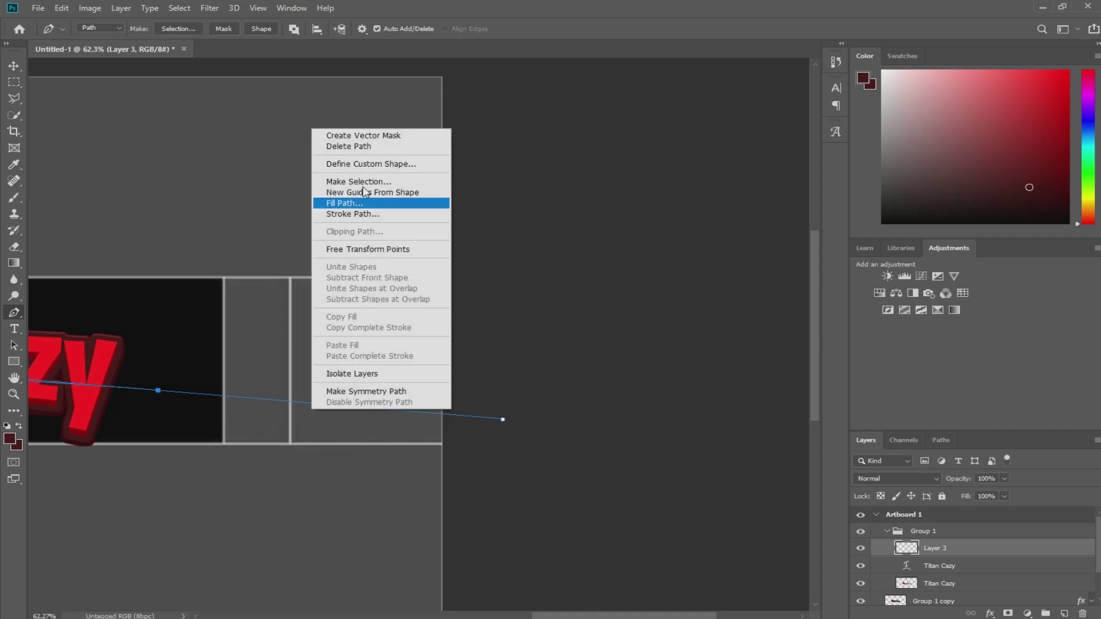
{"action": "left_click", "coordinate": [355, 147]}
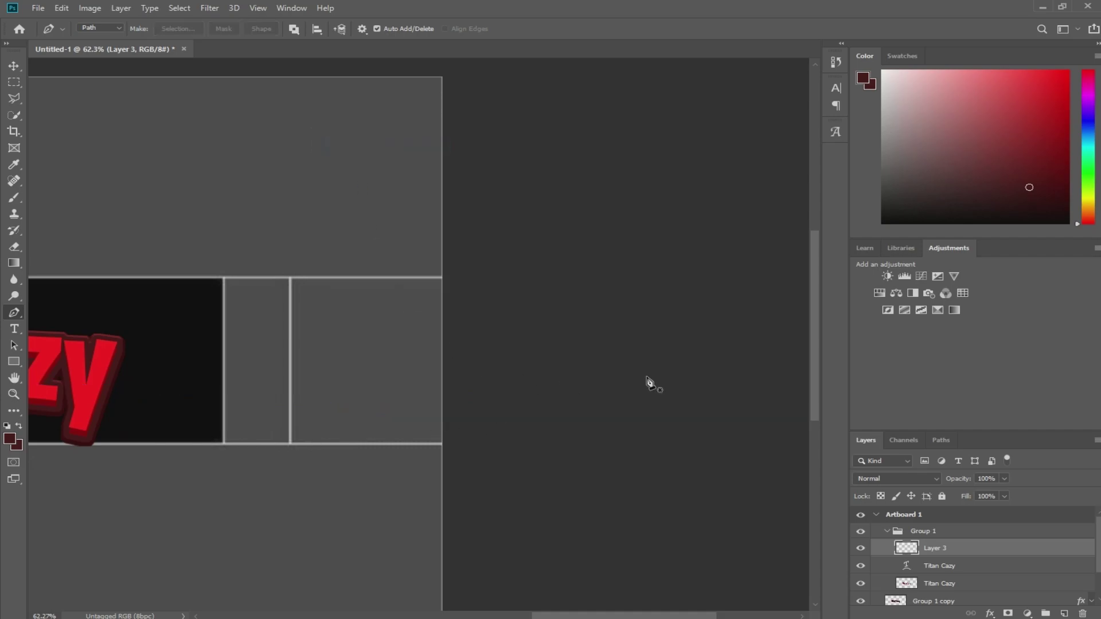
Step: Zoom in and draw a closed curved pen path across the title's lower half
{"action": "scroll", "coordinate": [630, 380], "scroll_direction": "down", "scroll_amount": 2}
{"action": "scroll", "coordinate": [593, 376], "scroll_direction": "down", "scroll_amount": 3}
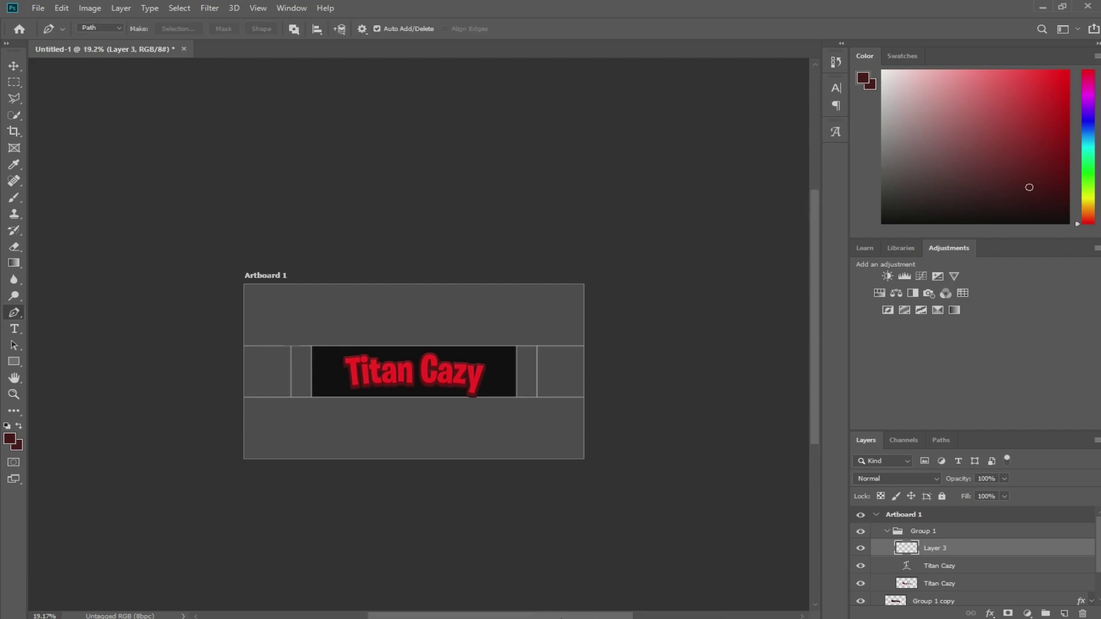
{"action": "scroll", "coordinate": [553, 486], "scroll_direction": "up", "scroll_amount": 1}
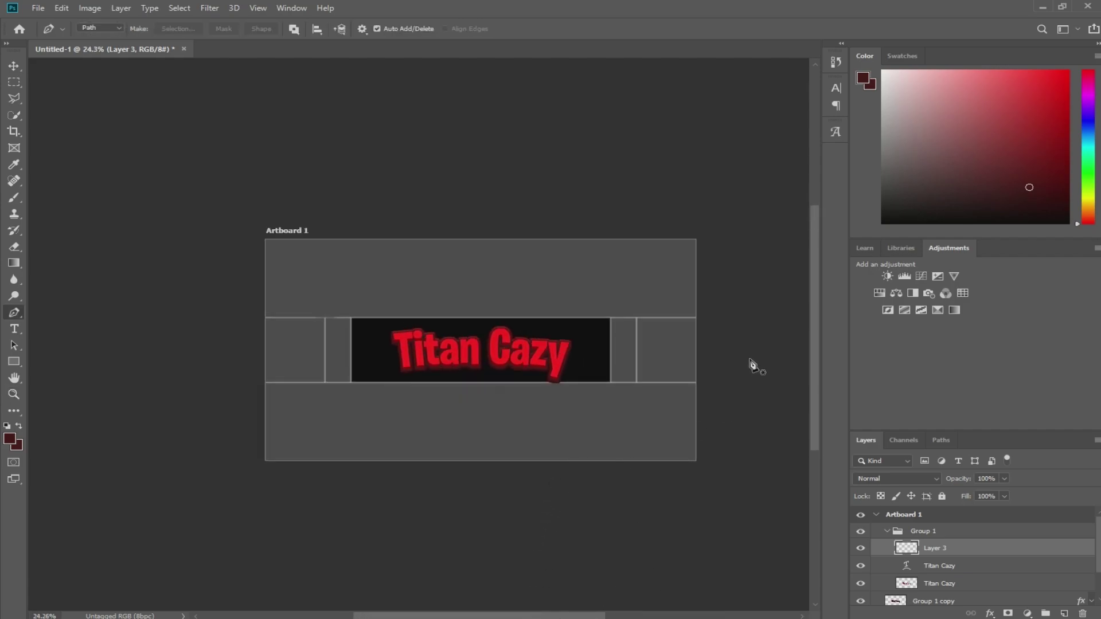
{"action": "scroll", "coordinate": [496, 527], "scroll_direction": "right", "scroll_amount": 3}
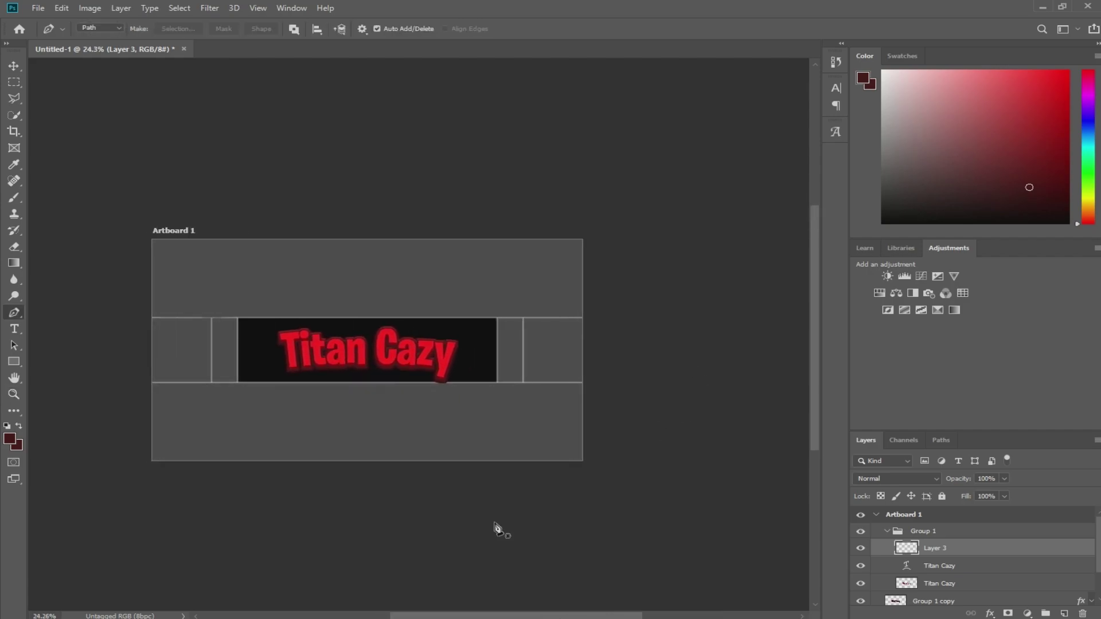
{"action": "key", "text": "z"}
{"action": "mouse_move", "coordinate": [332, 403]}
{"action": "left_mouse_down"}
{"action": "mouse_move", "coordinate": [366, 401]}
{"action": "mouse_move", "coordinate": [357, 401]}
{"action": "left_mouse_up"}
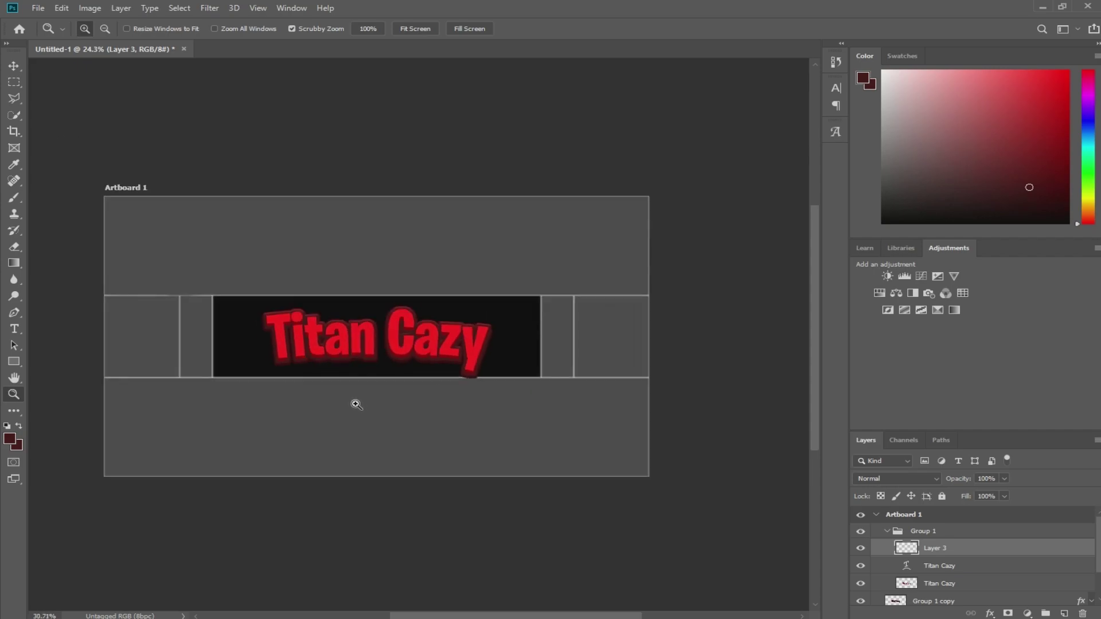
{"action": "key", "text": "p"}
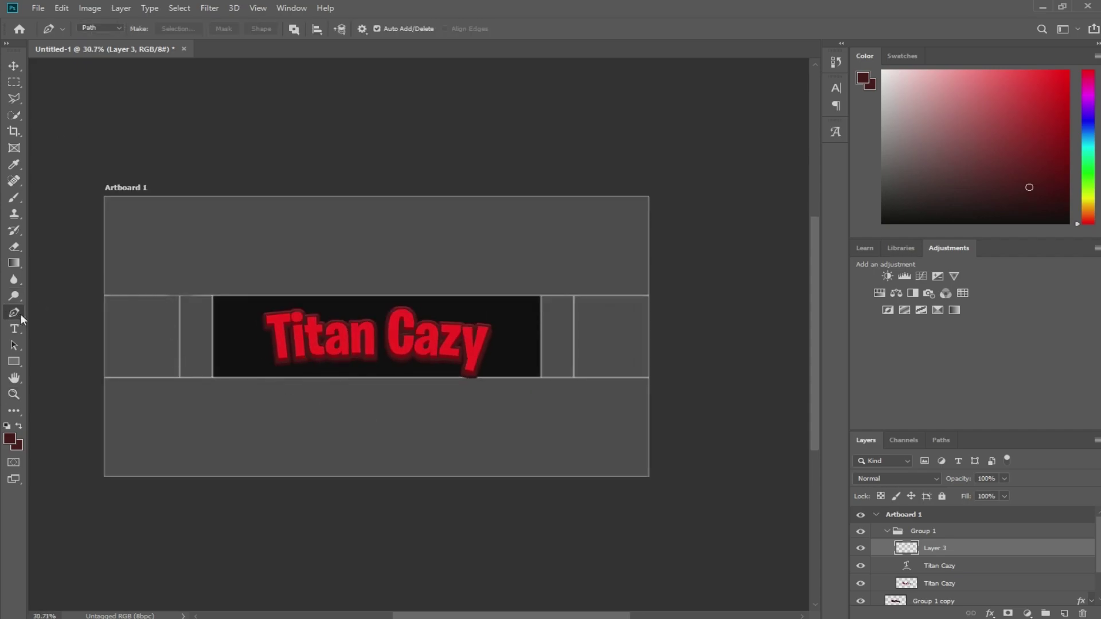
{"action": "left_click", "coordinate": [232, 351]}
{"action": "left_click_drag", "start_coordinate": [528, 355], "coordinate": [691, 398]}
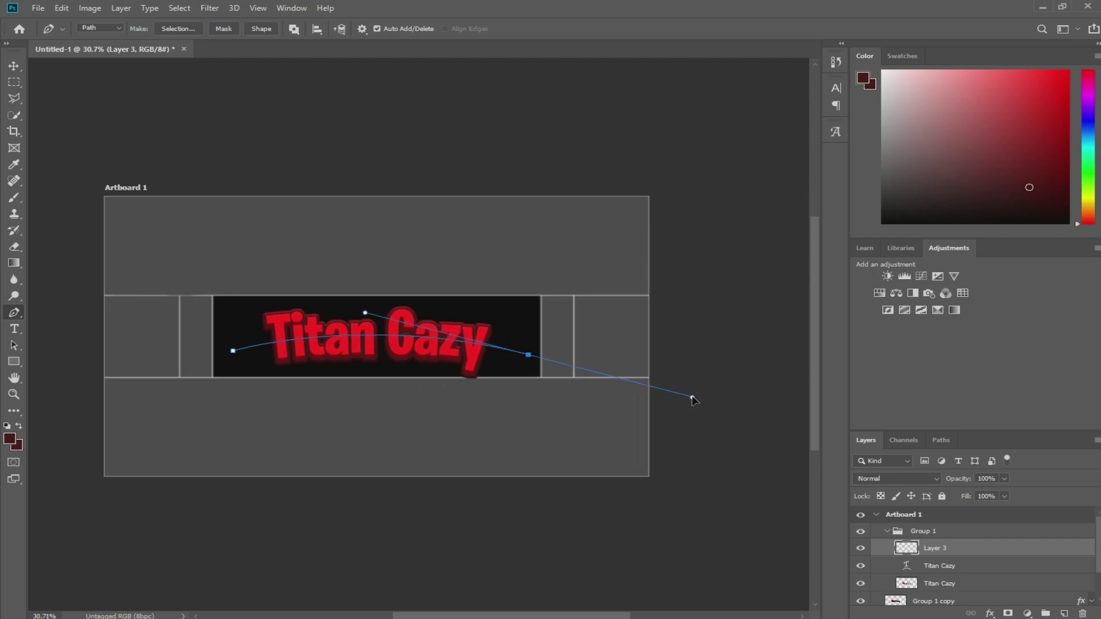
{"action": "left_click", "coordinate": [466, 443]}
{"action": "left_click", "coordinate": [189, 401]}
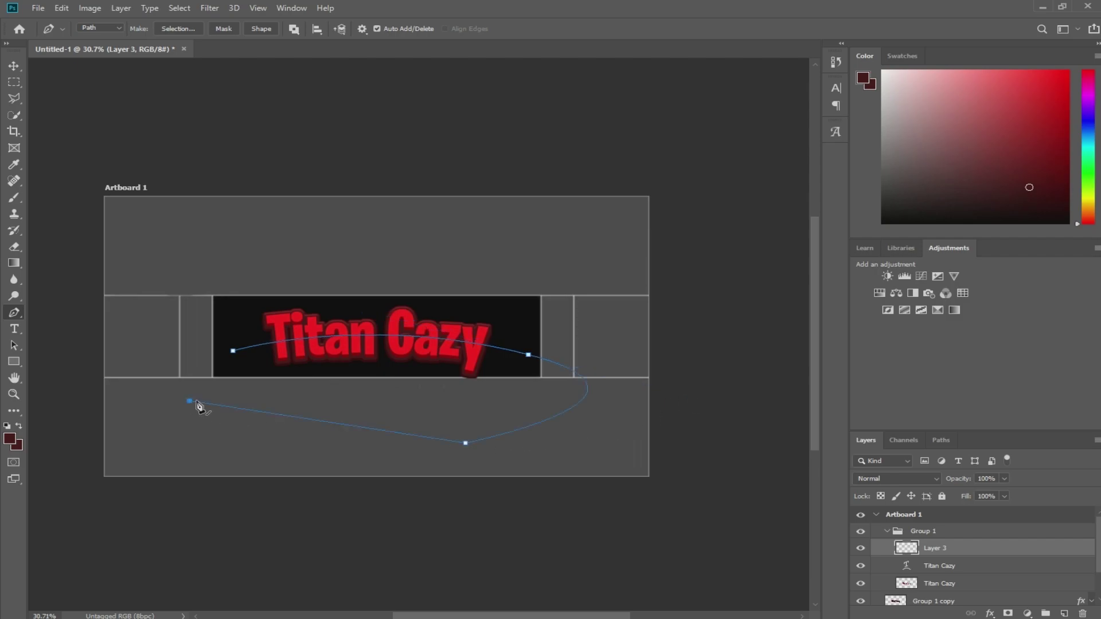
{"action": "left_click", "coordinate": [233, 350]}
Step: Fill the closed path with a deep dark red sampled from the title outline
{"action": "right_click", "coordinate": [395, 380]}
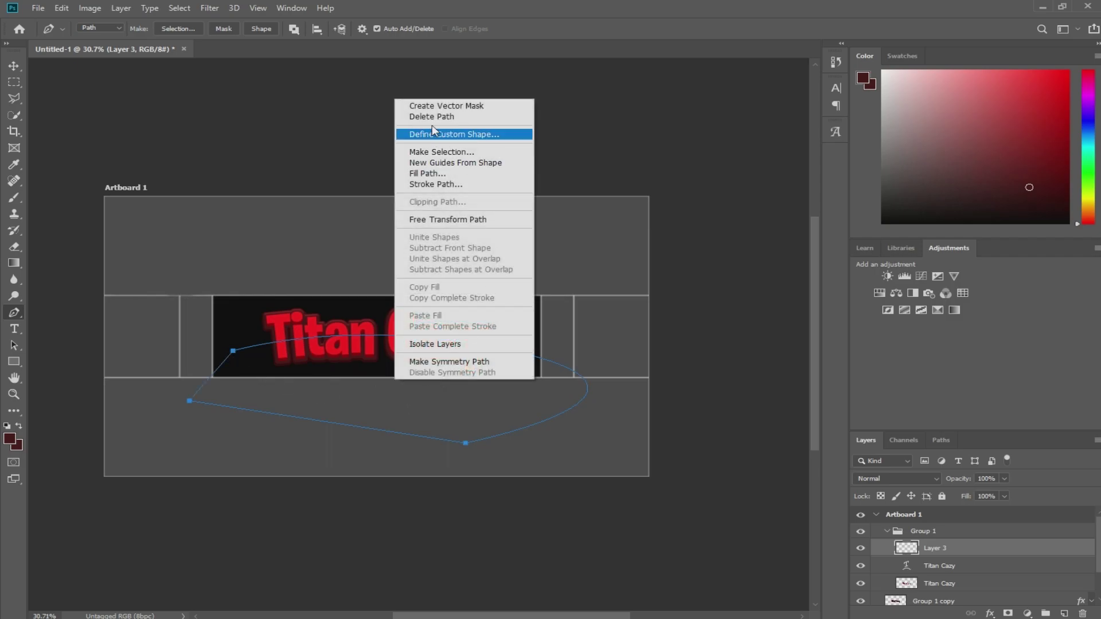
{"action": "left_click", "coordinate": [427, 173]}
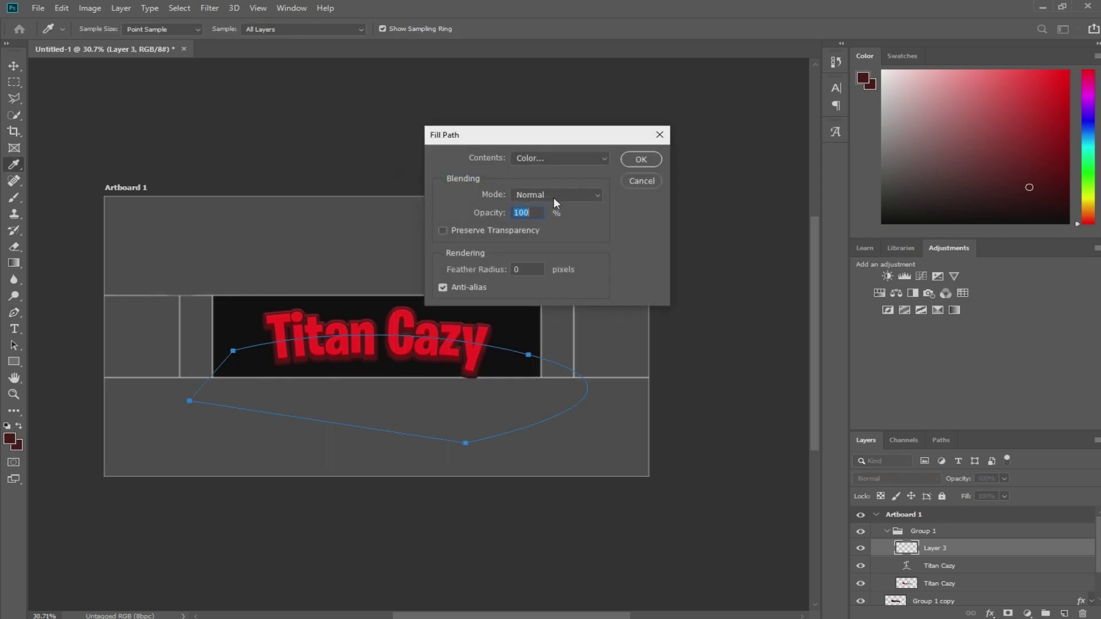
{"action": "left_click", "coordinate": [529, 167]}
{"action": "left_click", "coordinate": [521, 195]}
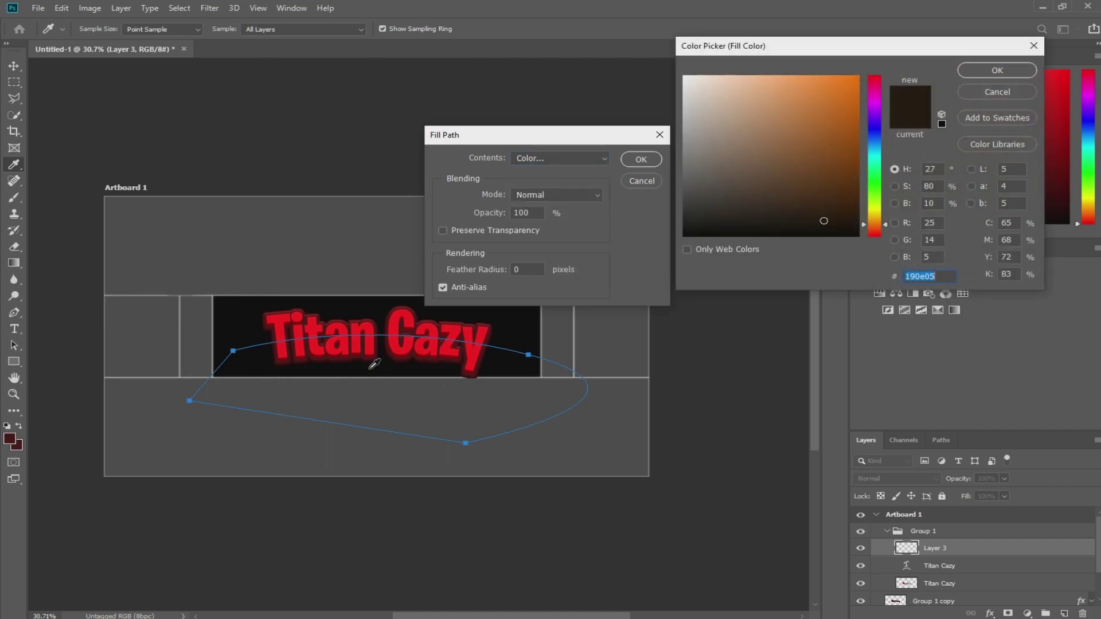
{"action": "left_click", "coordinate": [380, 352]}
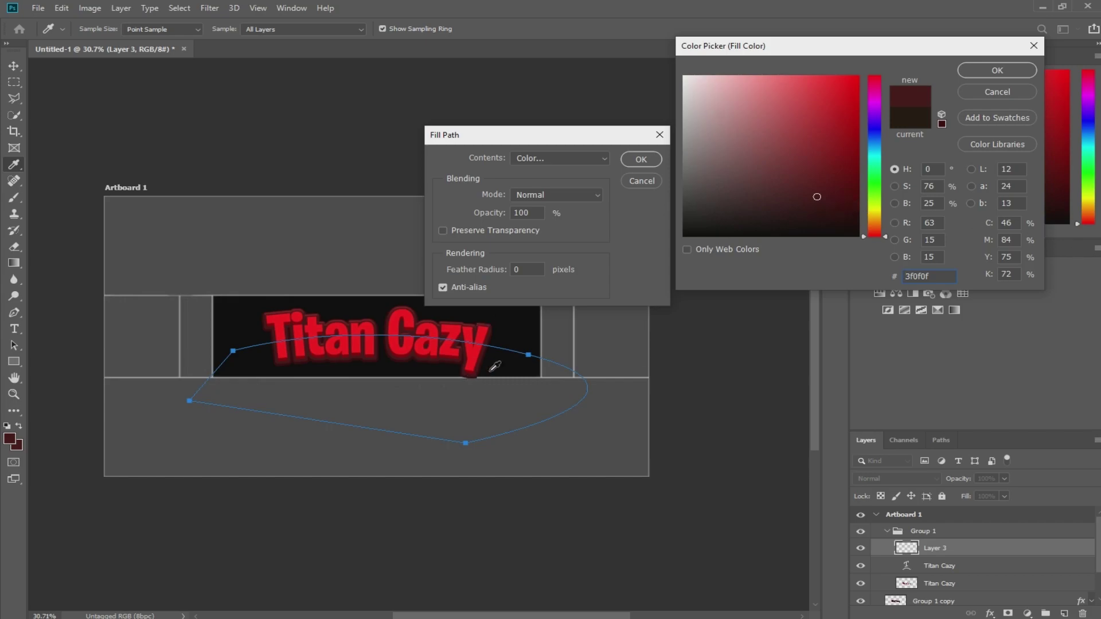
{"action": "left_click", "coordinate": [844, 190]}
{"action": "mouse_move", "coordinate": [843, 191]}
{"action": "left_mouse_down"}
{"action": "mouse_move", "coordinate": [839, 210]}
{"action": "mouse_move", "coordinate": [858, 192]}
{"action": "left_mouse_up"}
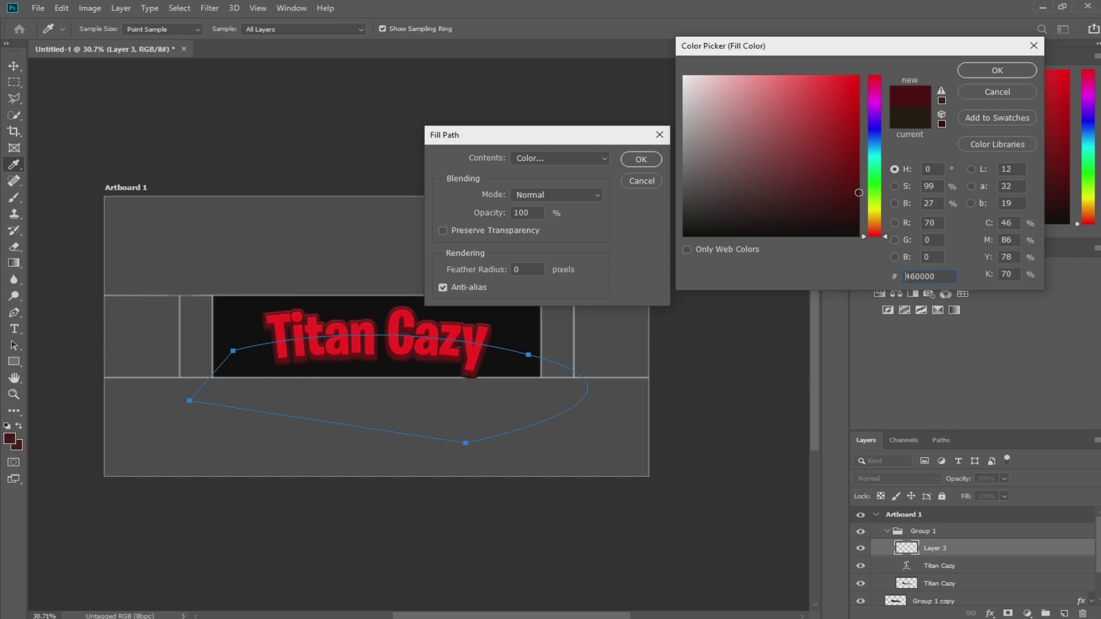
{"action": "left_click", "coordinate": [1000, 70]}
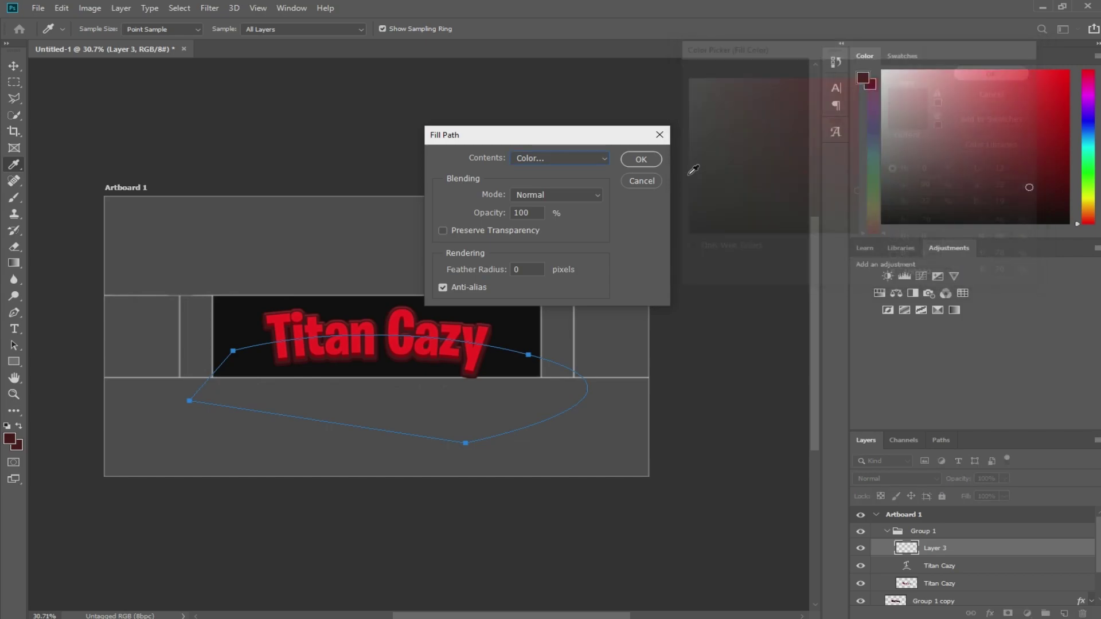
{"action": "left_click", "coordinate": [640, 160]}
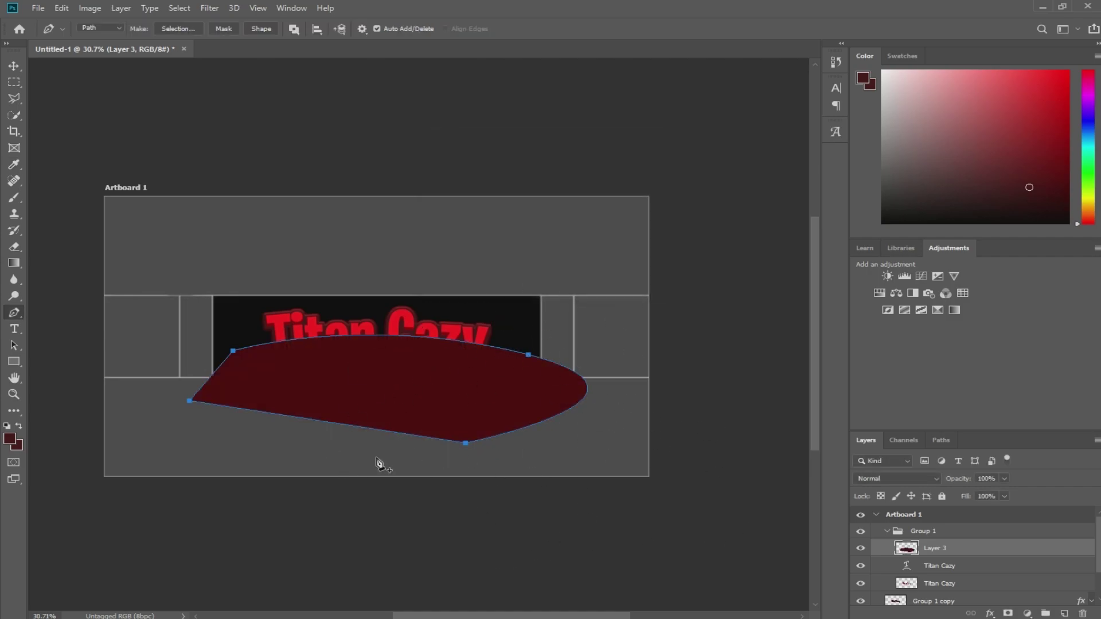
Step: Clip the dark red Layer 3 to the title layer and zoom in on the banner
{"action": "right_click", "coordinate": [978, 552]}
{"action": "left_click", "coordinate": [970, 255]}
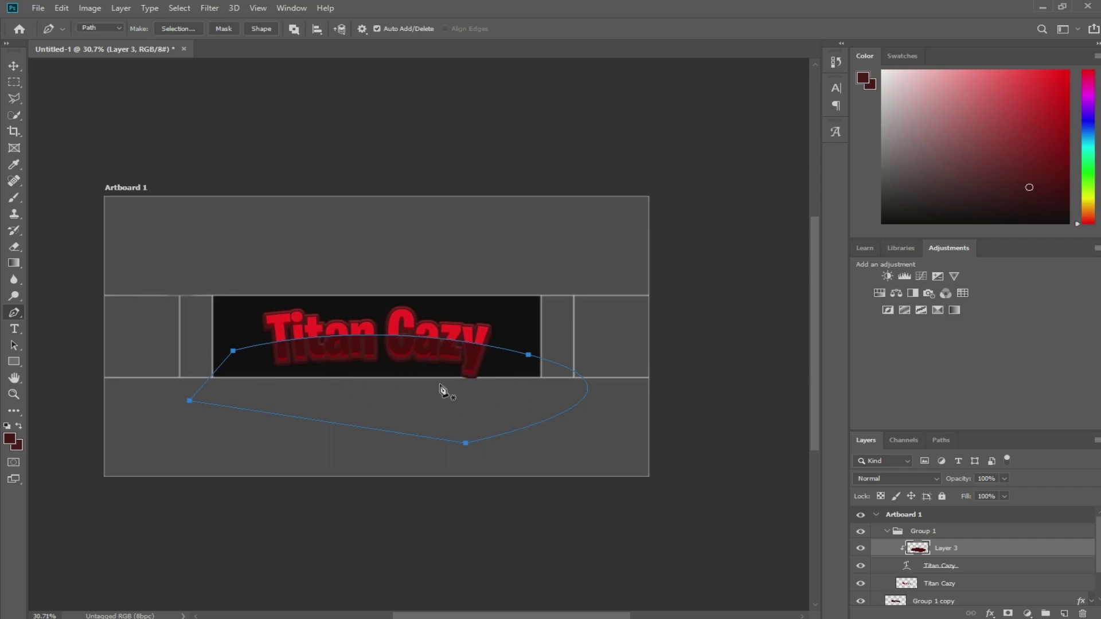
{"action": "right_click", "coordinate": [400, 401]}
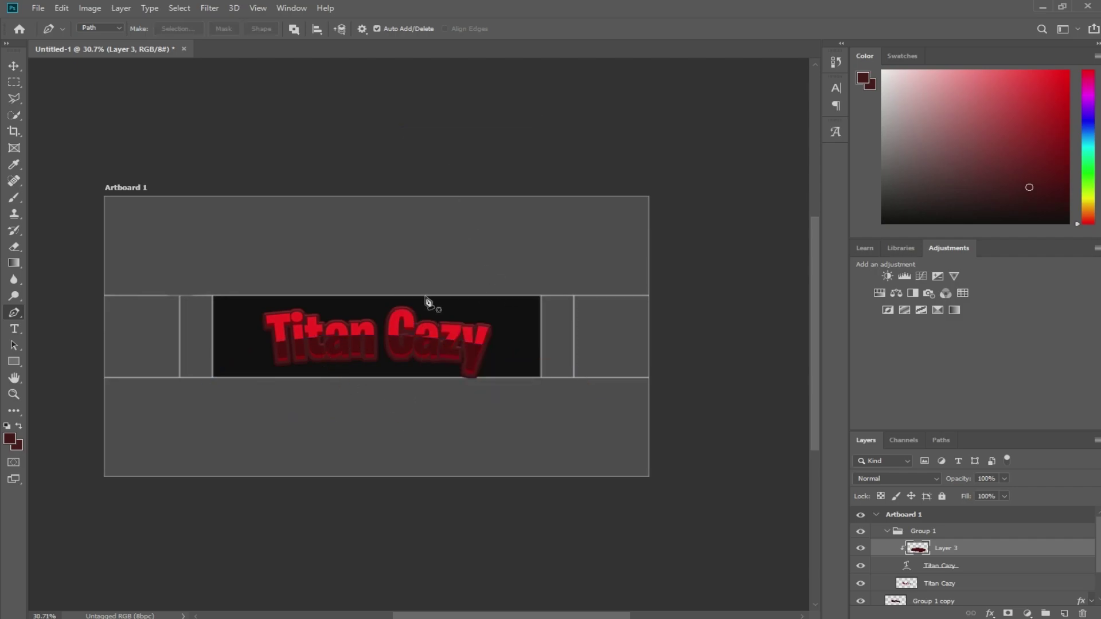
{"action": "key", "text": "z"}
{"action": "mouse_move", "coordinate": [315, 290]}
{"action": "left_mouse_down"}
{"action": "mouse_move", "coordinate": [361, 297]}
{"action": "mouse_move", "coordinate": [344, 300]}
{"action": "left_mouse_up"}
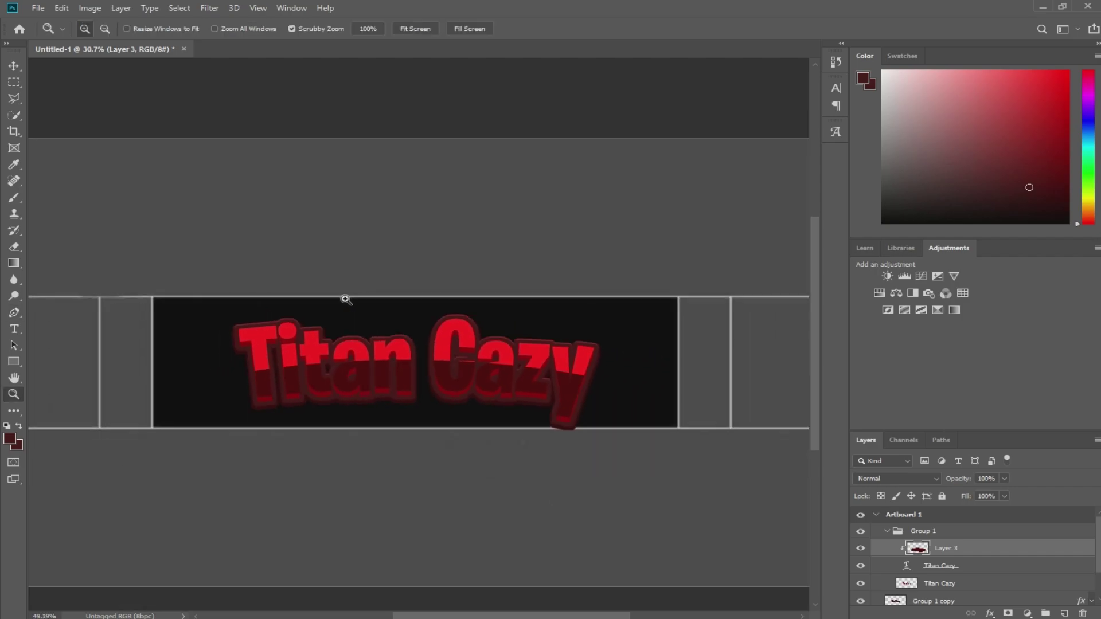
Step: Duplicate the shading layer as Layer 3 copy
{"action": "key", "text": "p"}
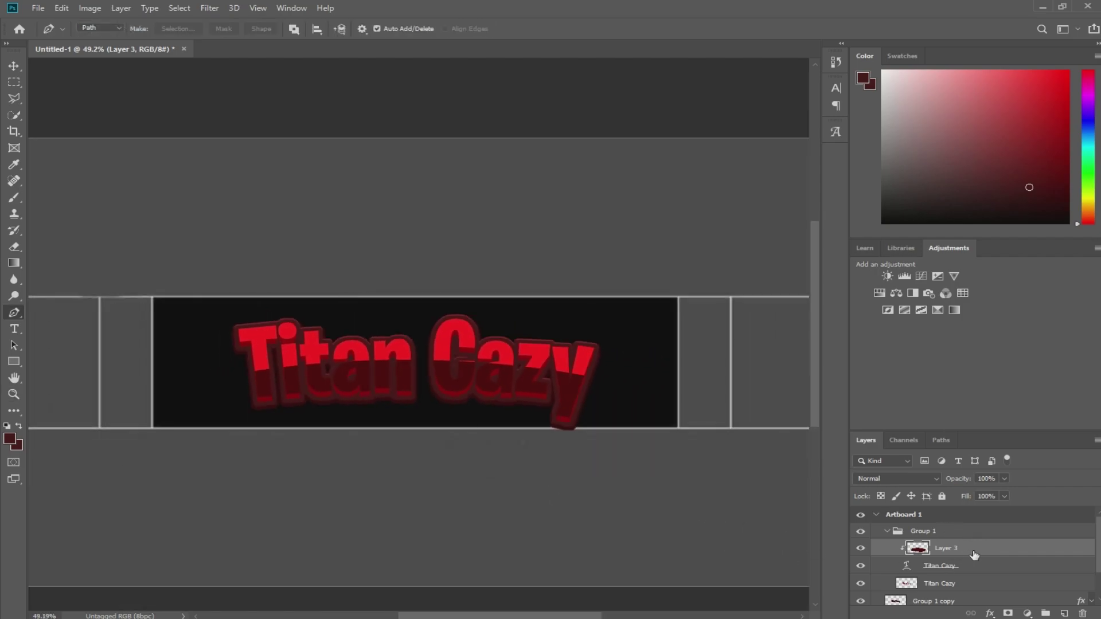
{"action": "right_click", "coordinate": [989, 557]}
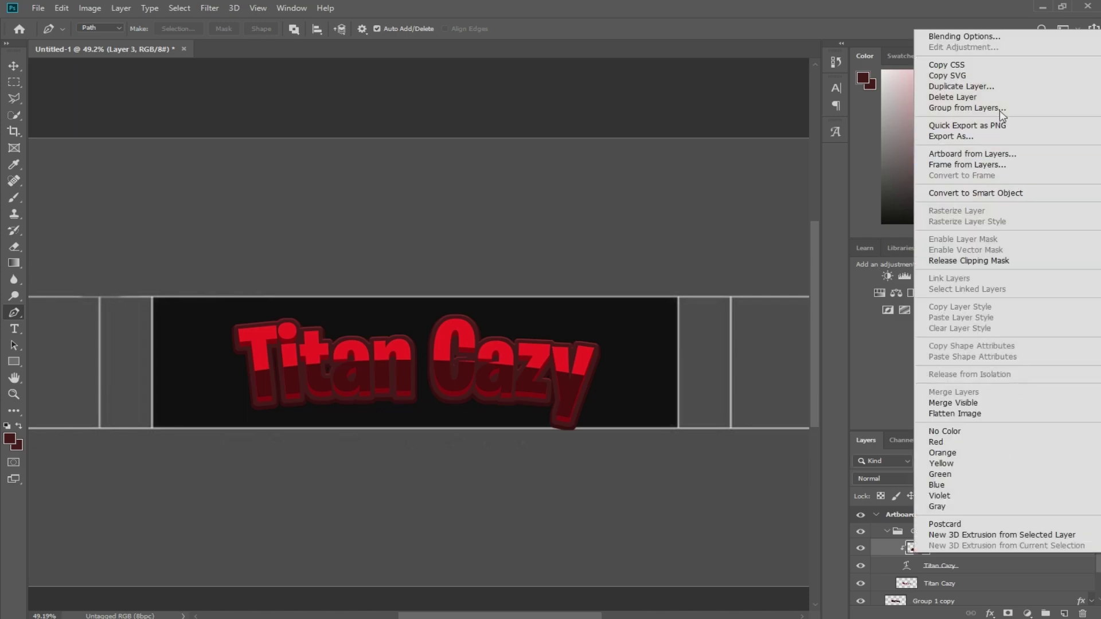
{"action": "left_click", "coordinate": [968, 87]}
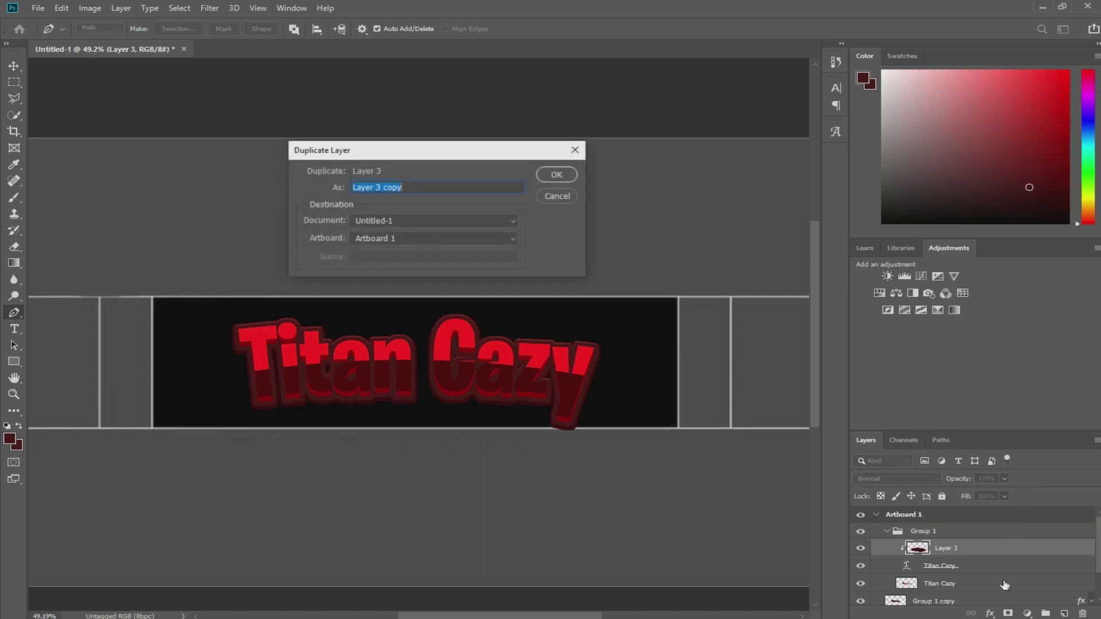
{"action": "left_click", "coordinate": [559, 174]}
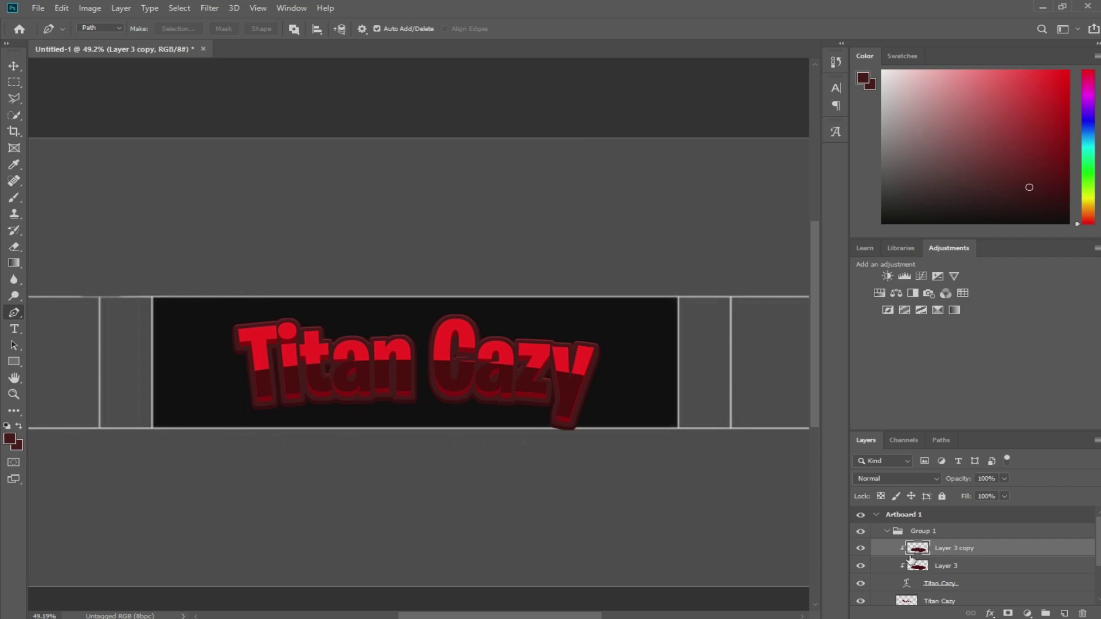
Step: Re-clip Layer 3 copy to the title and set its blend mode to Soft Light
{"action": "right_click", "coordinate": [986, 556]}
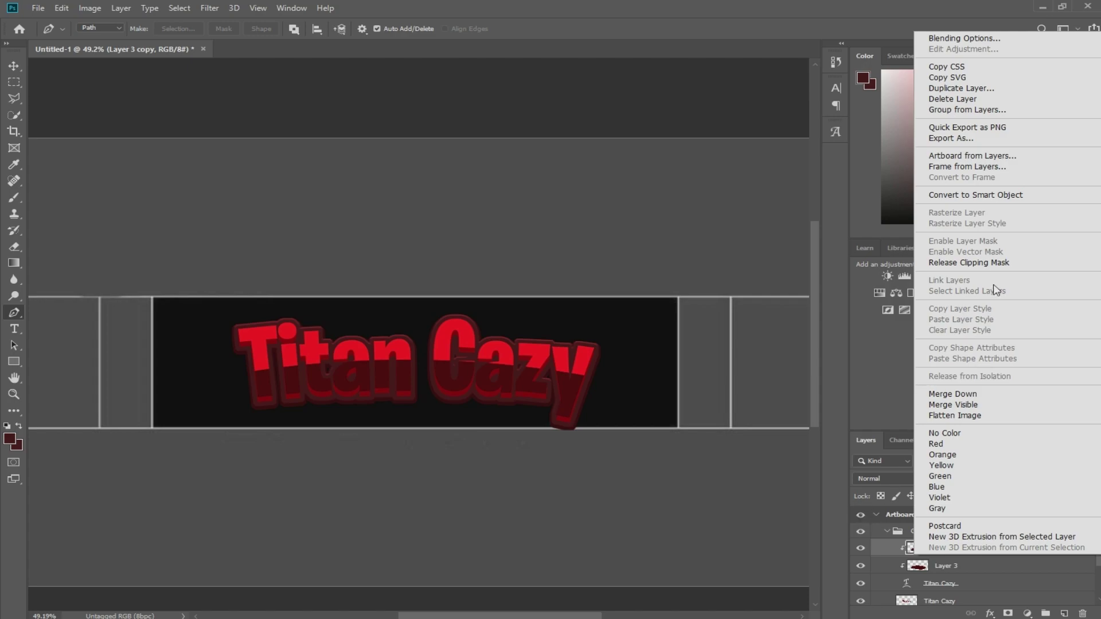
{"action": "left_click", "coordinate": [975, 263]}
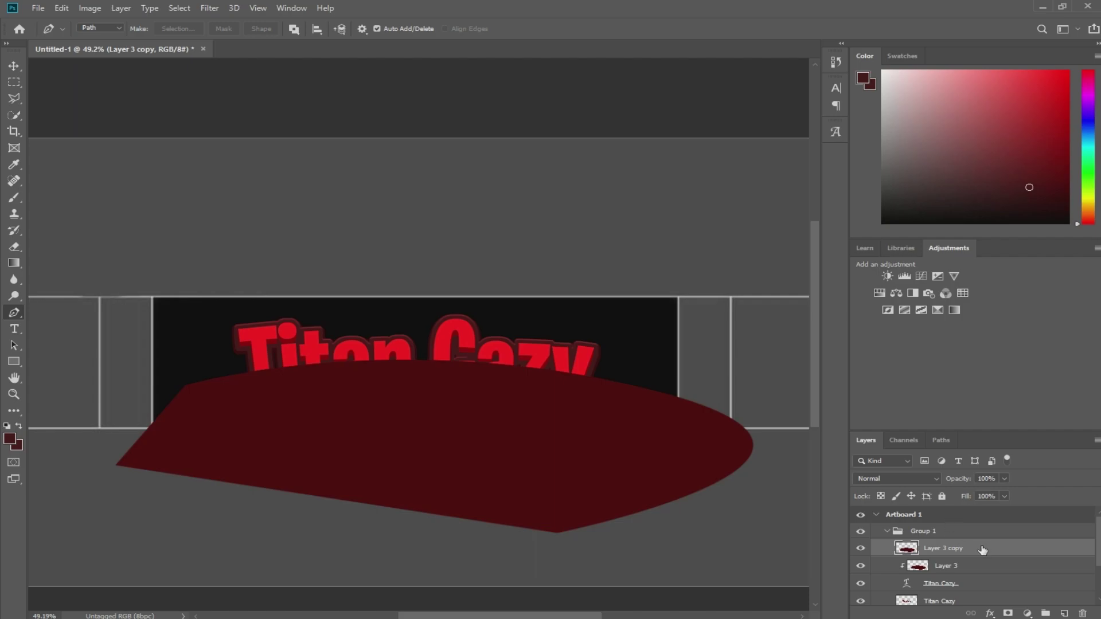
{"action": "right_click", "coordinate": [946, 549]}
{"action": "left_click", "coordinate": [956, 254]}
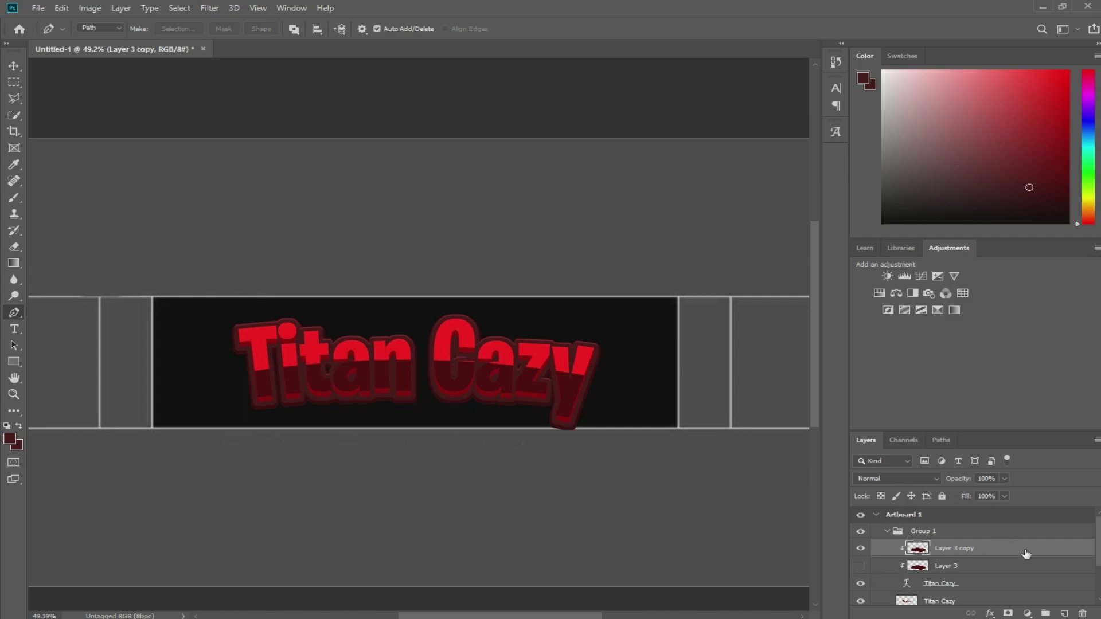
{"action": "left_click", "coordinate": [892, 478]}
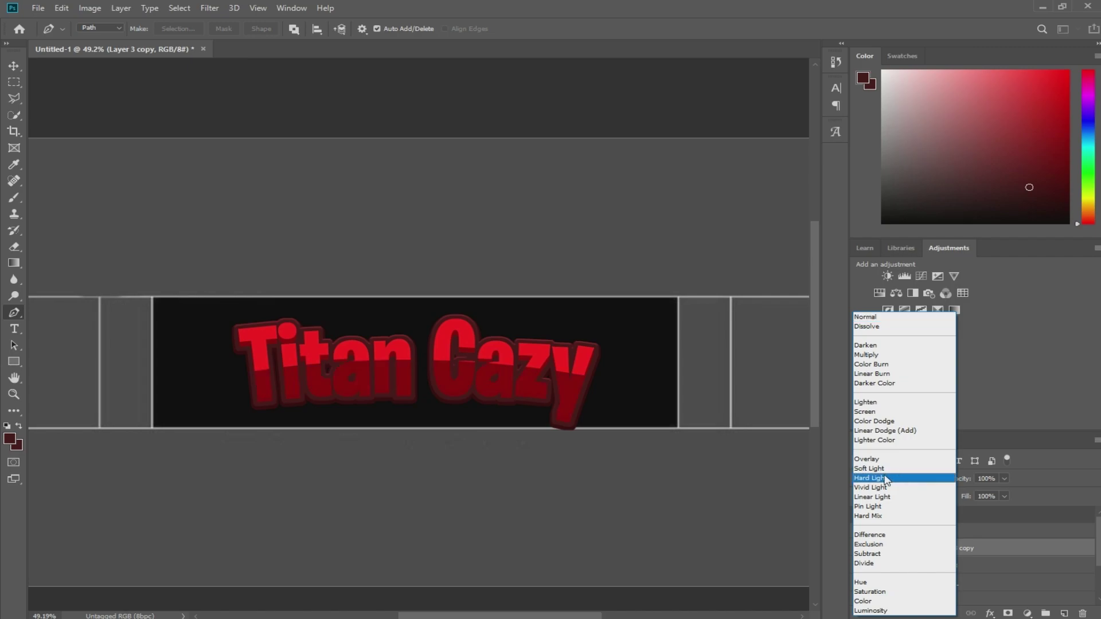
{"action": "left_click", "coordinate": [869, 468]}
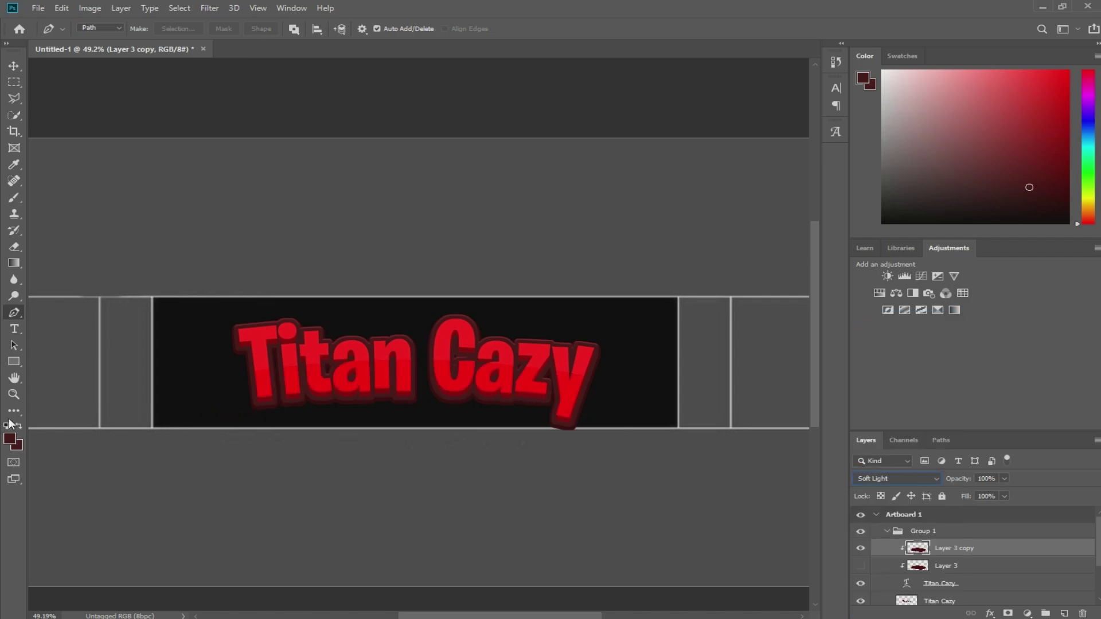
Step: Pick the Eraser tool and resize its brush to about 960 px
{"action": "left_click", "coordinate": [14, 246]}
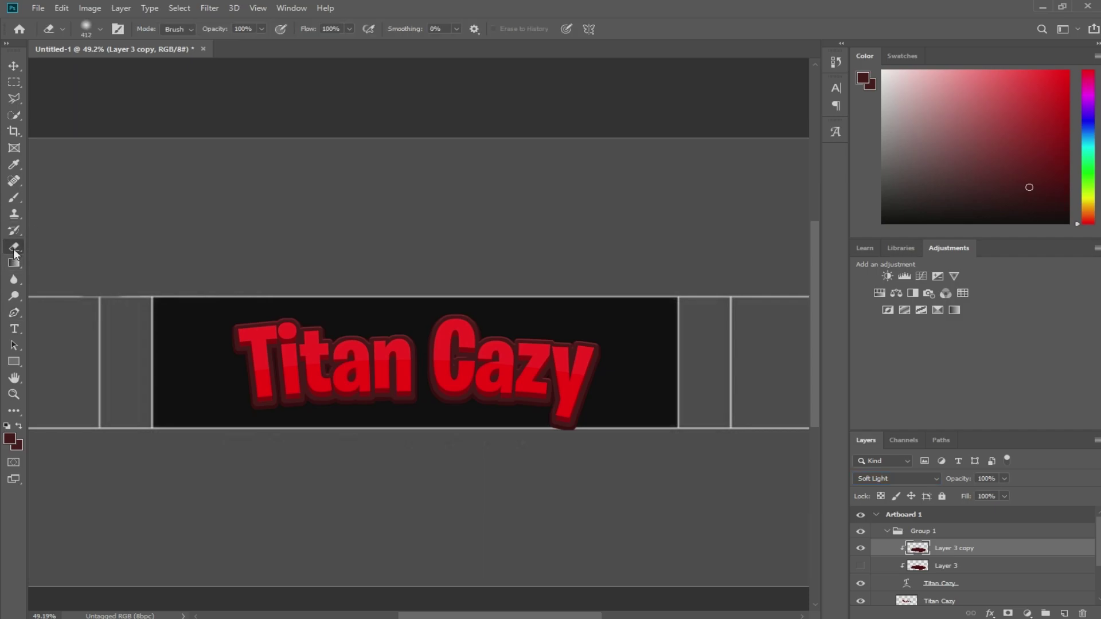
{"action": "left_click", "coordinate": [85, 28]}
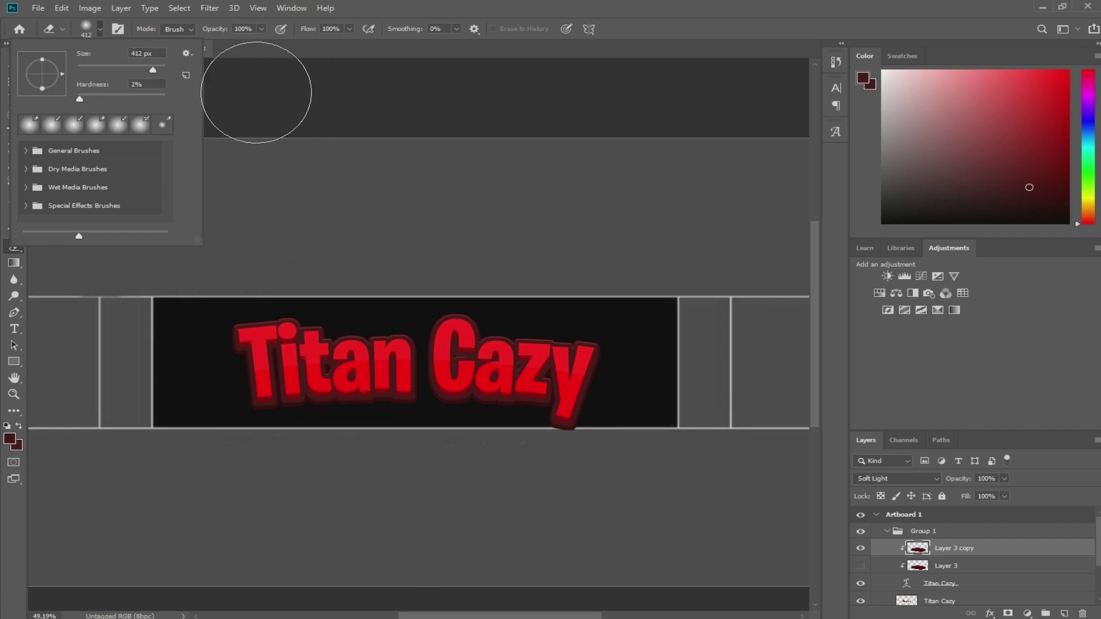
{"action": "left_click", "coordinate": [101, 30]}
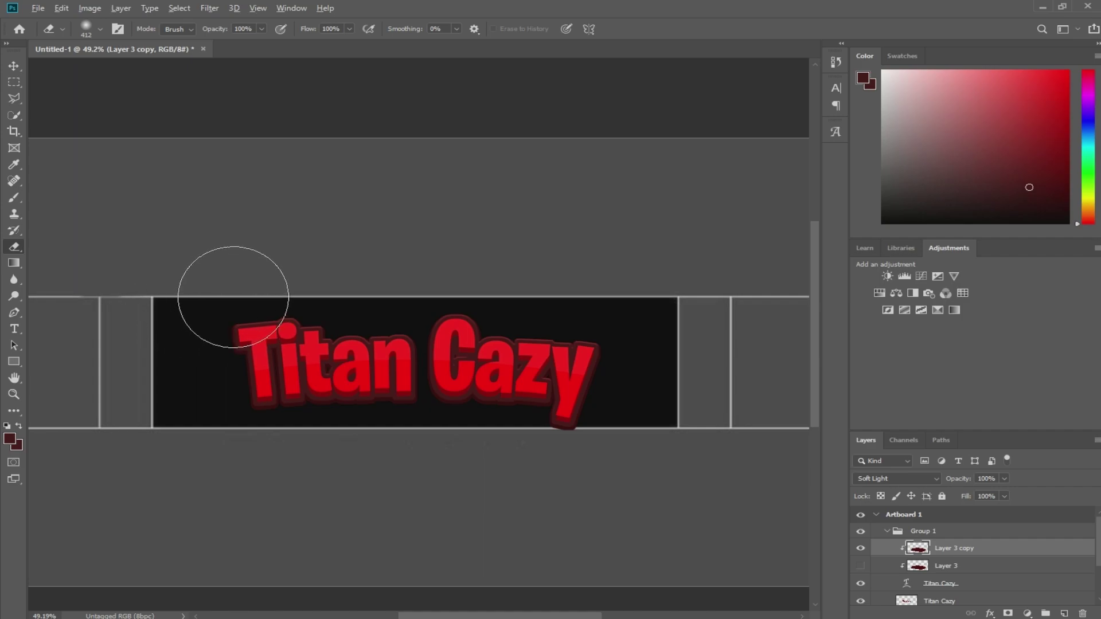
{"action": "left_click_drag", "start_coordinate": [233, 297], "coordinate": [367, 340]}
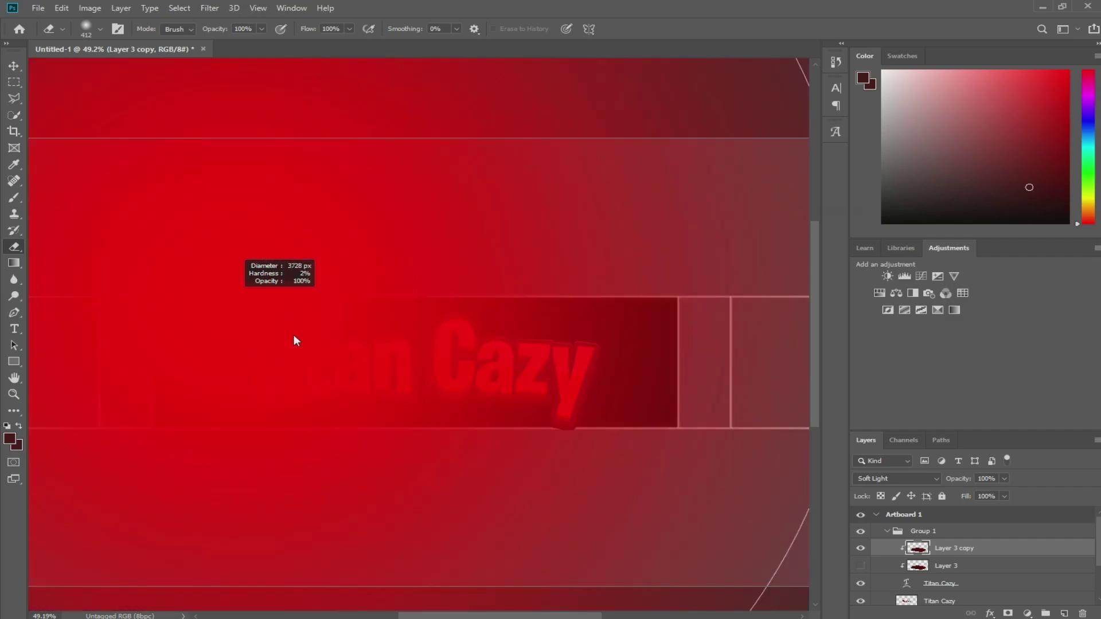
{"action": "left_click_drag", "start_coordinate": [366, 339], "coordinate": [306, 300]}
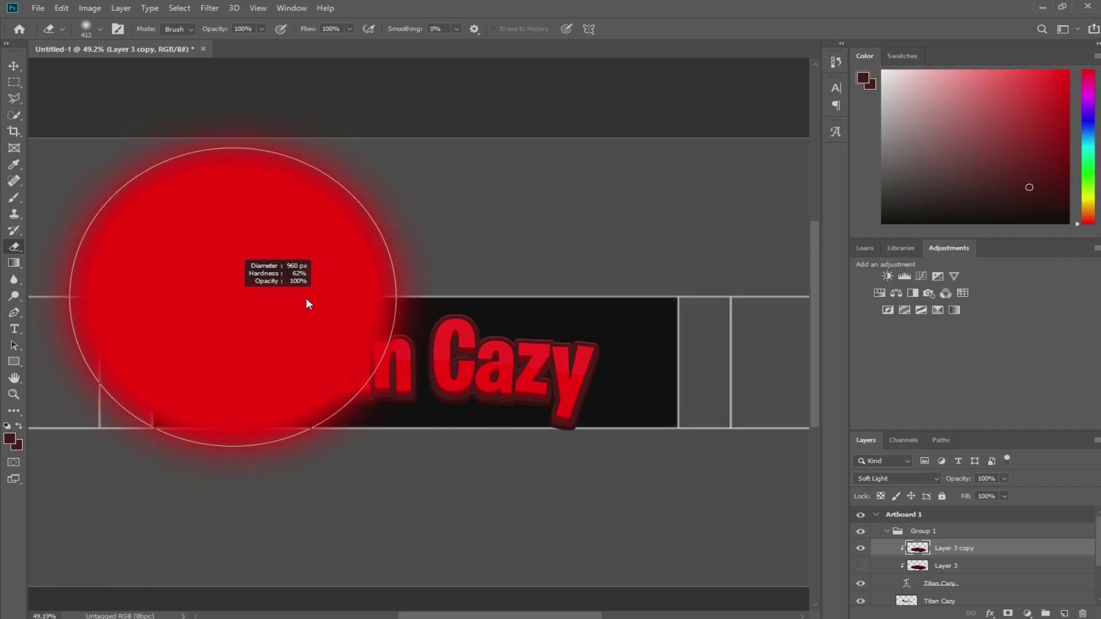
Step: Make the eraser fully soft at about 687 px and erase shading below Titan Cazy
{"action": "mouse_move", "coordinate": [280, 254]}
{"action": "left_mouse_down"}
{"action": "mouse_move", "coordinate": [285, 88]}
{"action": "mouse_move", "coordinate": [286, 177]}
{"action": "mouse_move", "coordinate": [277, 78]}
{"action": "left_mouse_up"}
{"action": "mouse_move", "coordinate": [277, 39]}
{"action": "left_mouse_down"}
{"action": "mouse_move", "coordinate": [277, 287]}
{"action": "mouse_move", "coordinate": [290, 6]}
{"action": "mouse_move", "coordinate": [268, 6]}
{"action": "mouse_move", "coordinate": [262, 32]}
{"action": "left_mouse_up"}
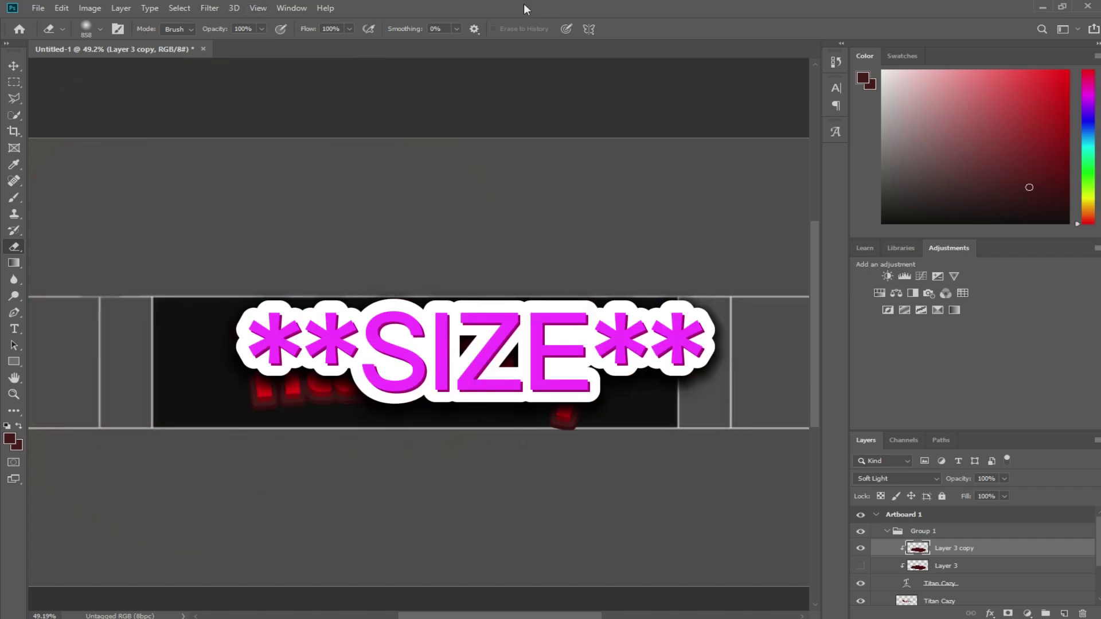
{"action": "left_click_drag", "start_coordinate": [390, 266], "coordinate": [393, 238]}
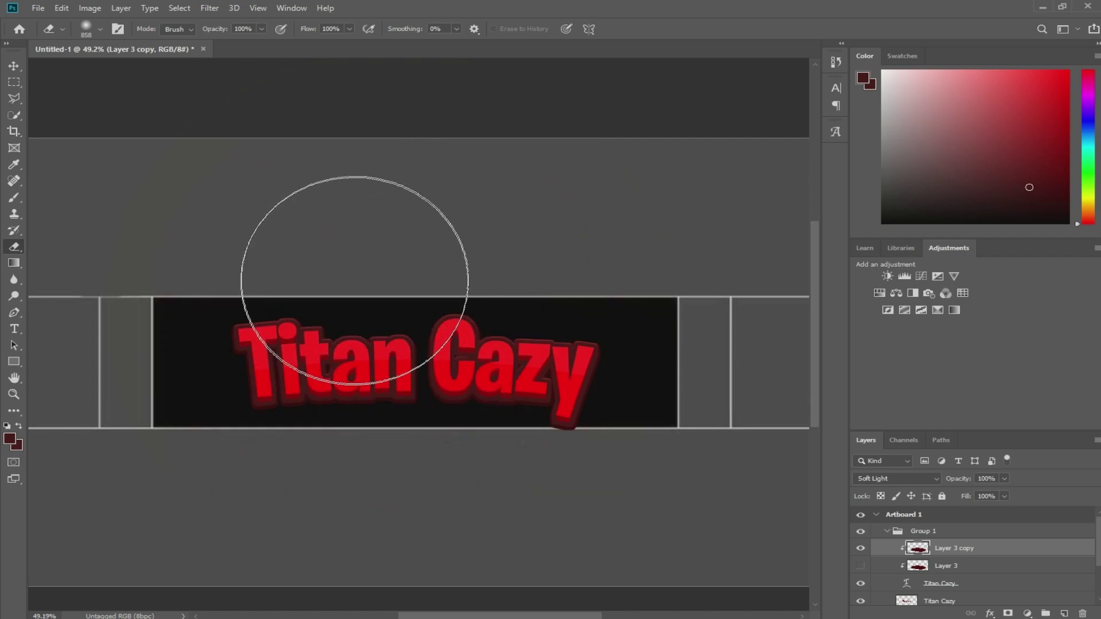
{"action": "mouse_move", "coordinate": [324, 299]}
{"action": "left_mouse_down"}
{"action": "mouse_move", "coordinate": [272, 313]}
{"action": "mouse_move", "coordinate": [219, 306]}
{"action": "left_mouse_up"}
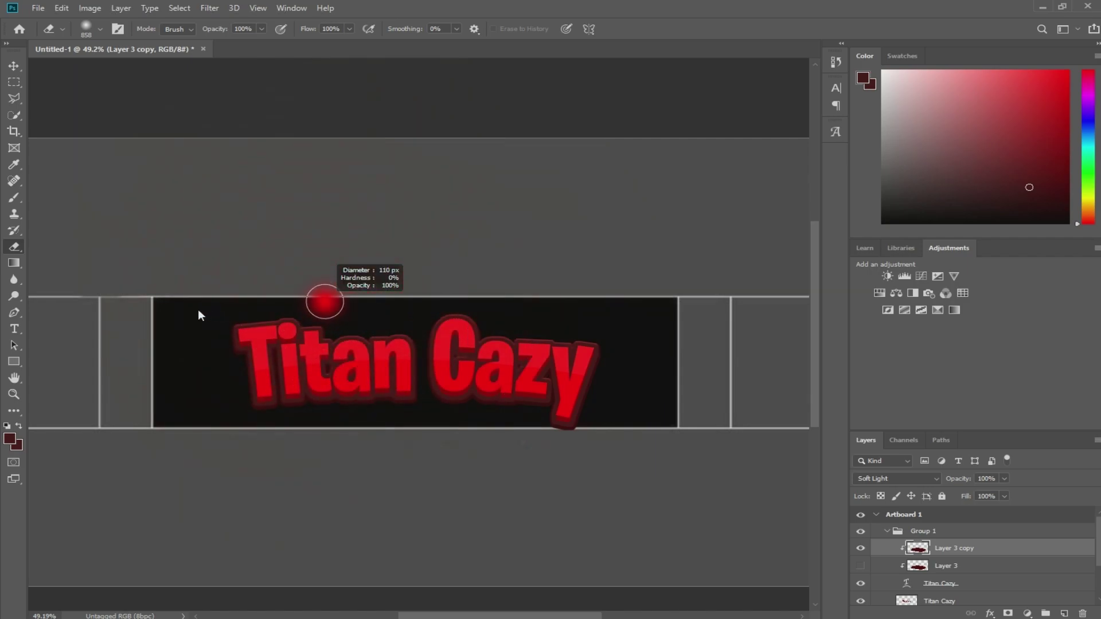
{"action": "mouse_move", "coordinate": [258, 386]}
{"action": "left_mouse_down"}
{"action": "mouse_move", "coordinate": [580, 393]}
{"action": "mouse_move", "coordinate": [511, 418]}
{"action": "mouse_move", "coordinate": [270, 413]}
{"action": "mouse_move", "coordinate": [245, 398]}
{"action": "mouse_move", "coordinate": [610, 364]}
{"action": "mouse_move", "coordinate": [558, 307]}
{"action": "mouse_move", "coordinate": [307, 420]}
{"action": "mouse_move", "coordinate": [320, 407]}
{"action": "left_mouse_up"}
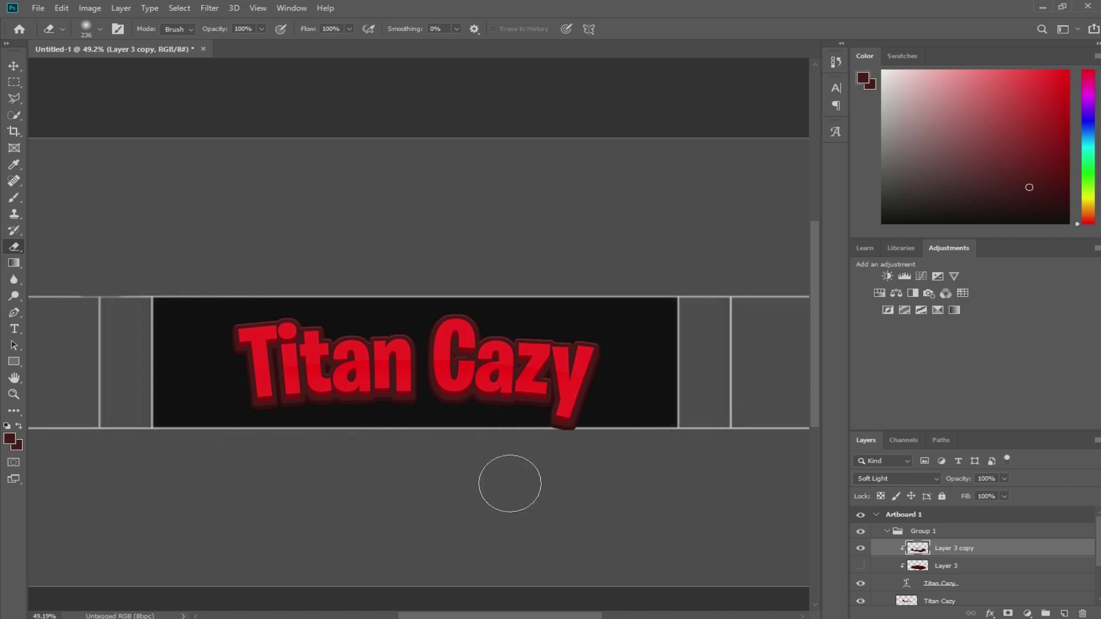
Step: Show Layer 3 again in Hard Light and erase its dark shading under 'Ti'
{"action": "left_click", "coordinate": [963, 572]}
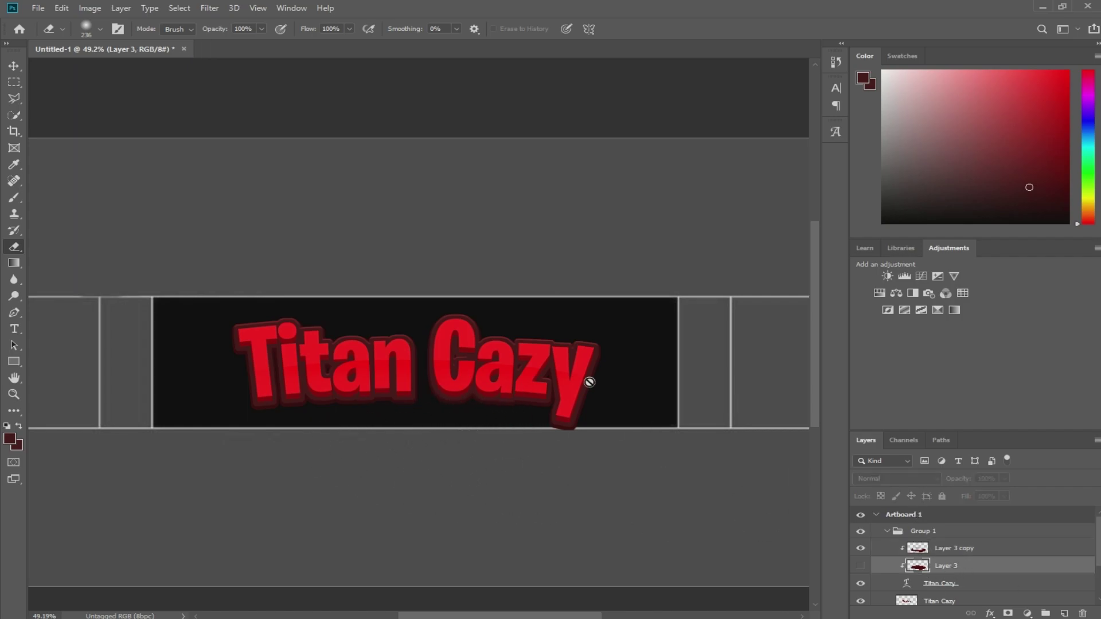
{"action": "left_click", "coordinate": [861, 568]}
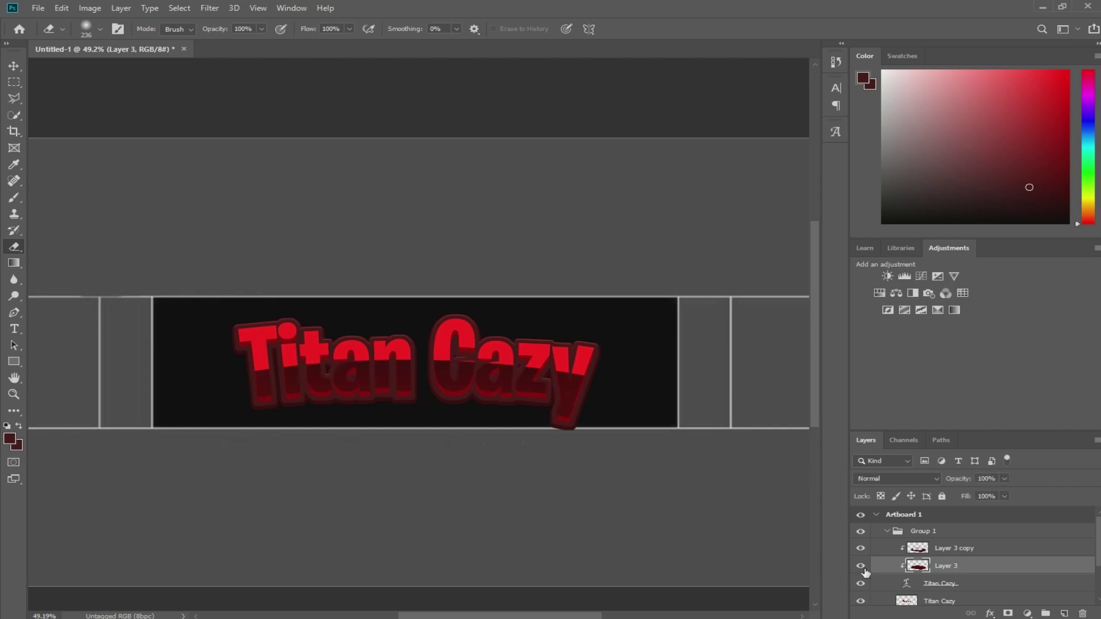
{"action": "left_click", "coordinate": [895, 478]}
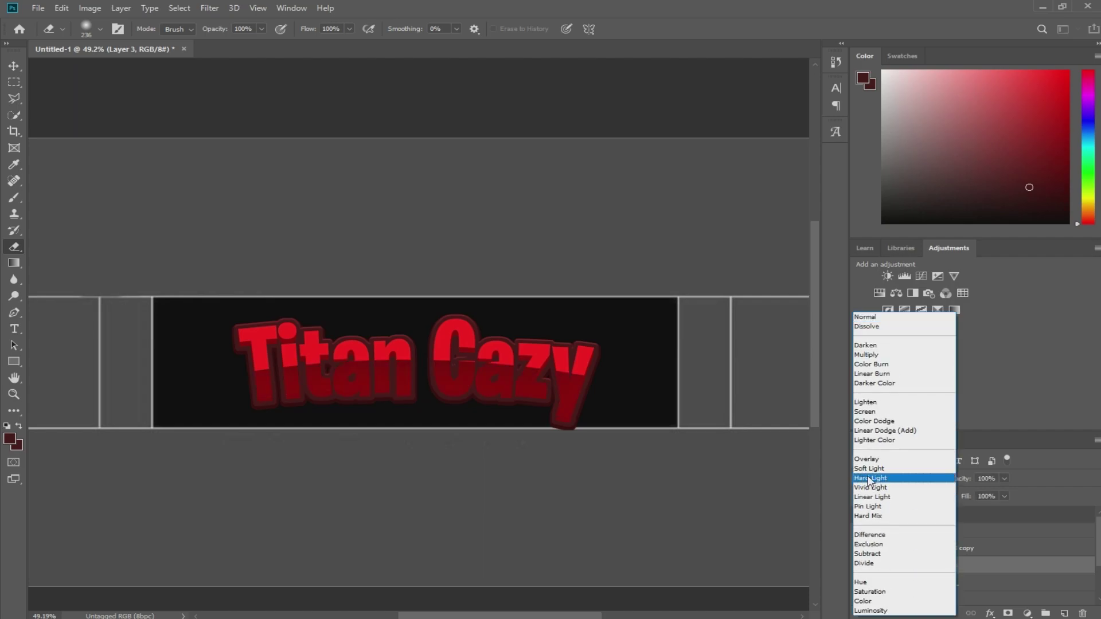
{"action": "left_click", "coordinate": [870, 479]}
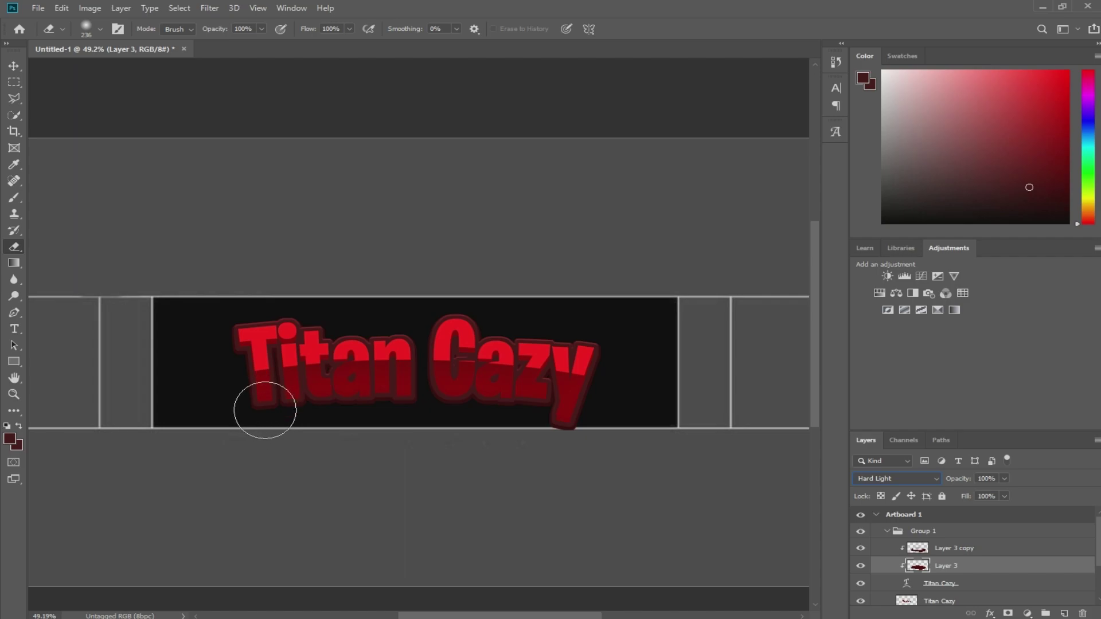
{"action": "mouse_move", "coordinate": [270, 401]}
{"action": "left_mouse_down"}
{"action": "mouse_move", "coordinate": [545, 406]}
{"action": "mouse_move", "coordinate": [592, 385]}
{"action": "mouse_move", "coordinate": [567, 428]}
{"action": "left_mouse_up"}
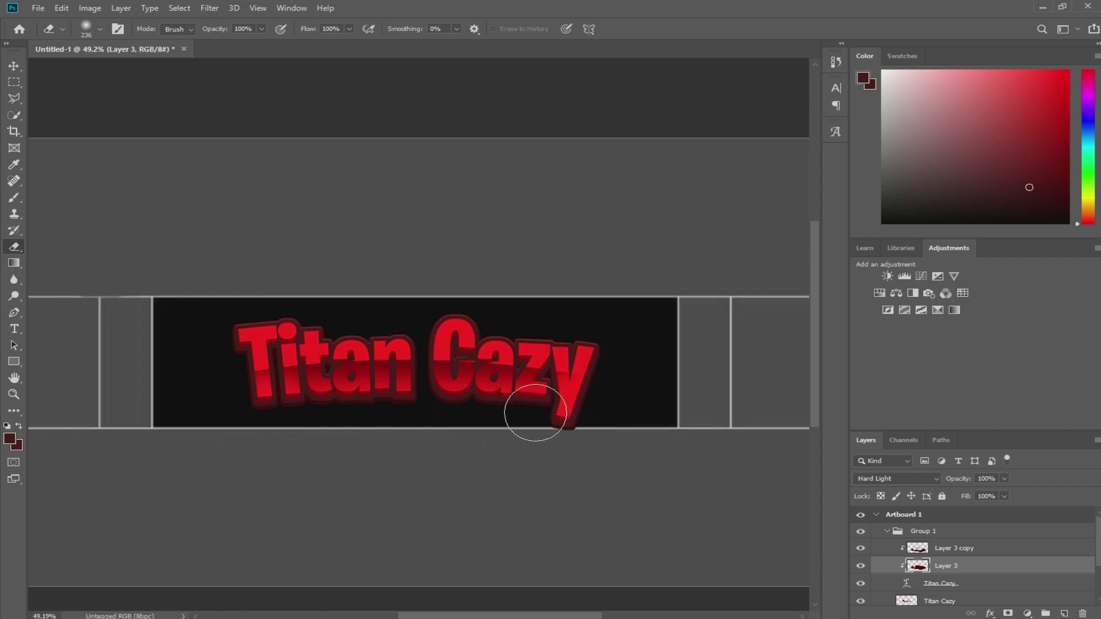
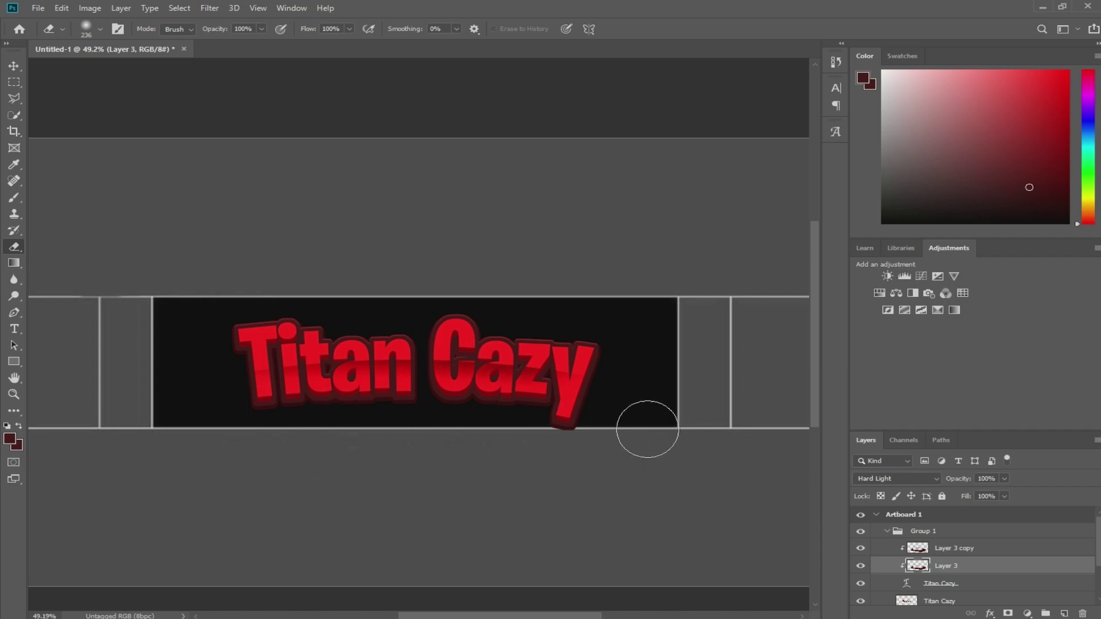
Step: Erase the dark shading under the y and along the bottom of the lettering on Layer 3
{"action": "mouse_move", "coordinate": [545, 401]}
{"action": "left_mouse_down"}
{"action": "mouse_move", "coordinate": [560, 405]}
{"action": "mouse_move", "coordinate": [514, 405]}
{"action": "left_mouse_up"}
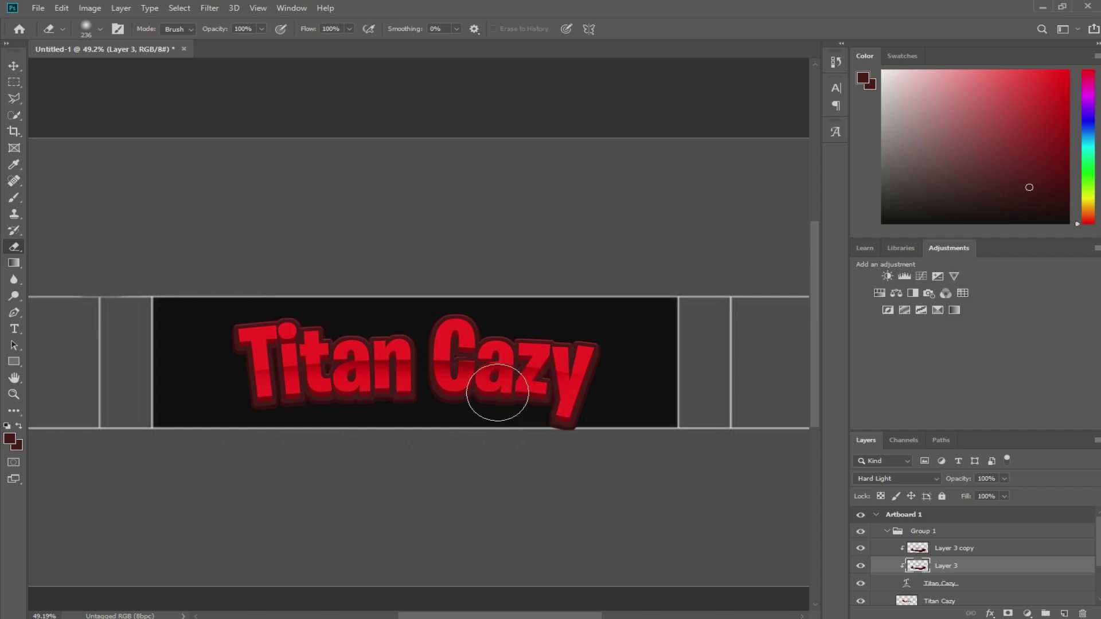
{"action": "left_click_drag", "start_coordinate": [513, 404], "coordinate": [361, 397]}
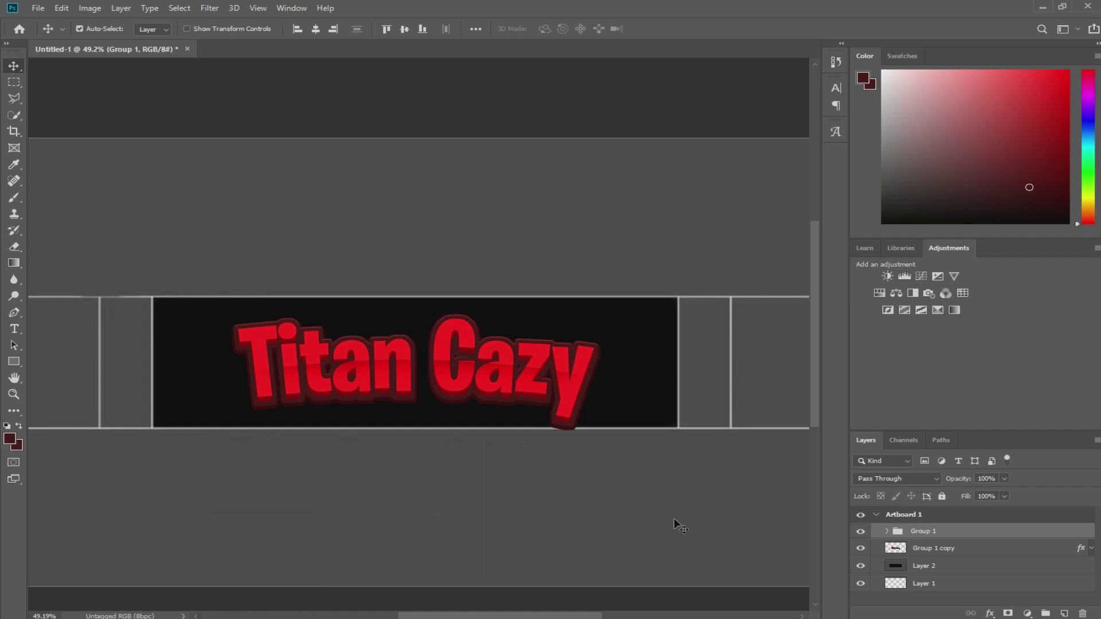
Step: Delete Layer 4 from Group 1
{"action": "left_click", "coordinate": [886, 532]}
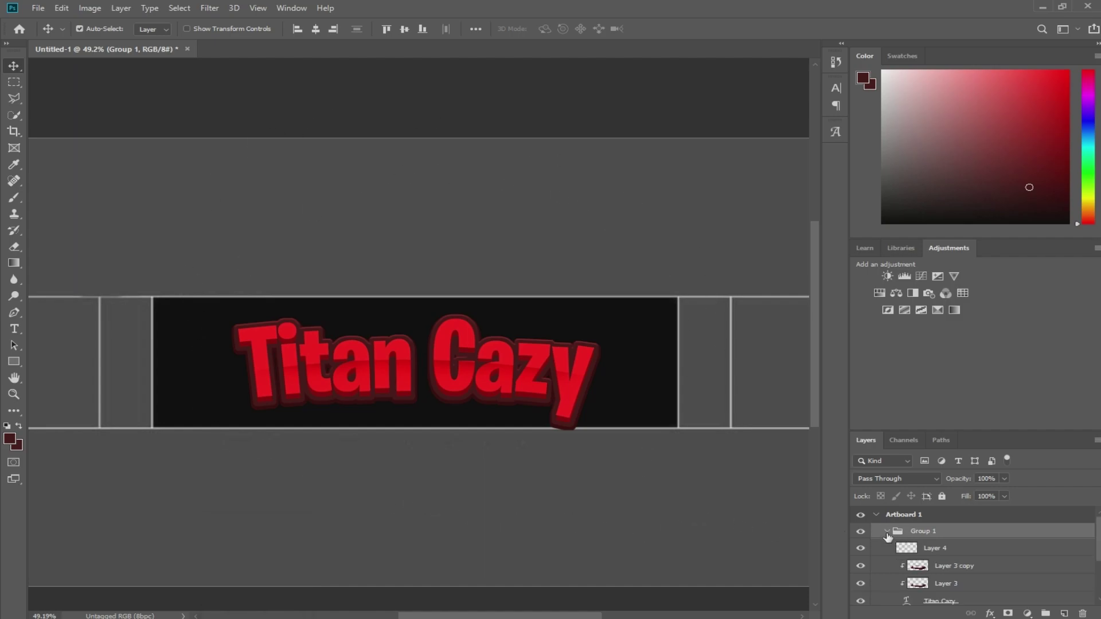
{"action": "scroll", "coordinate": [935, 532], "scroll_direction": "down", "scroll_amount": 1}
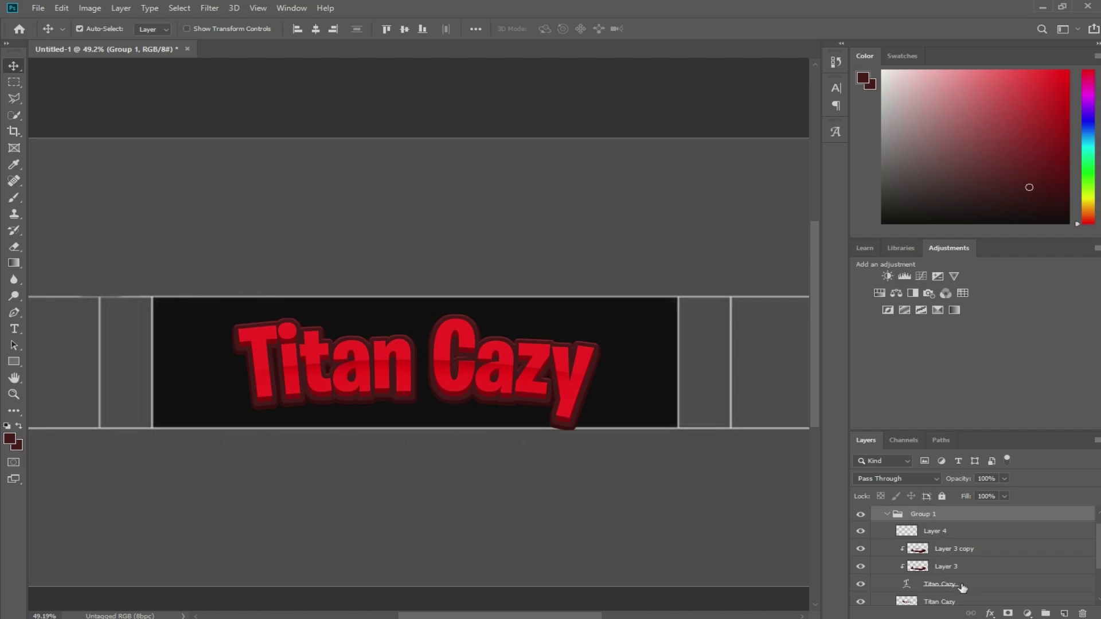
{"action": "left_click", "coordinate": [947, 532]}
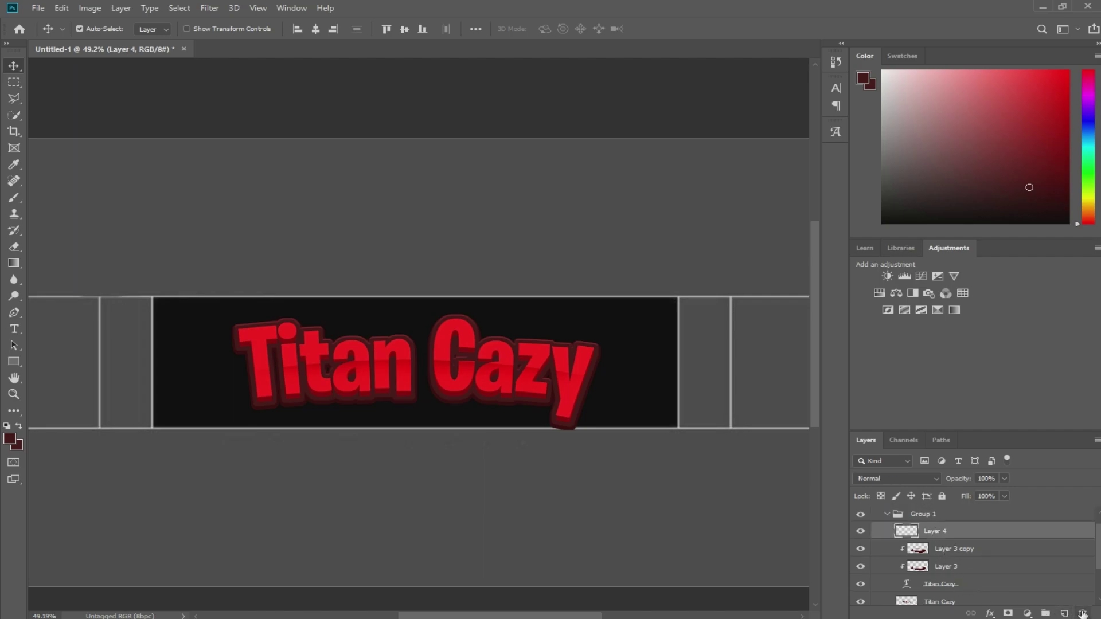
{"action": "key", "text": "Delete"}
Step: Duplicate the text layer, Layer 3 and Layer 3 copy, and merge the copies into one layer
{"action": "left_click", "coordinate": [983, 566]}
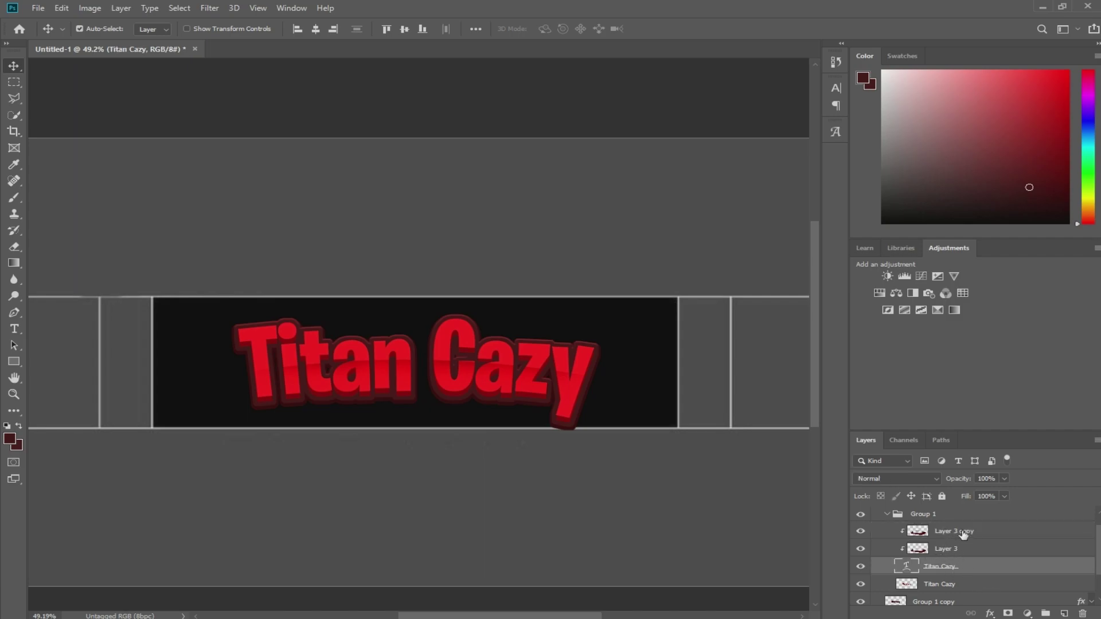
{"action": "left_click", "coordinate": [944, 533], "text": "shift"}
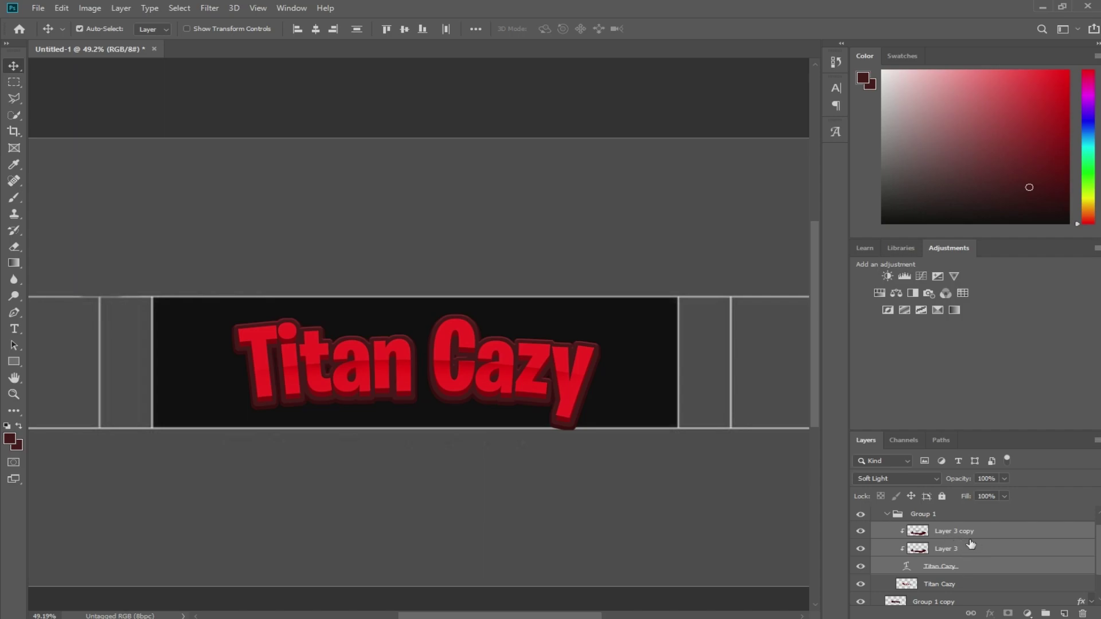
{"action": "key", "text": "ctrl+j"}
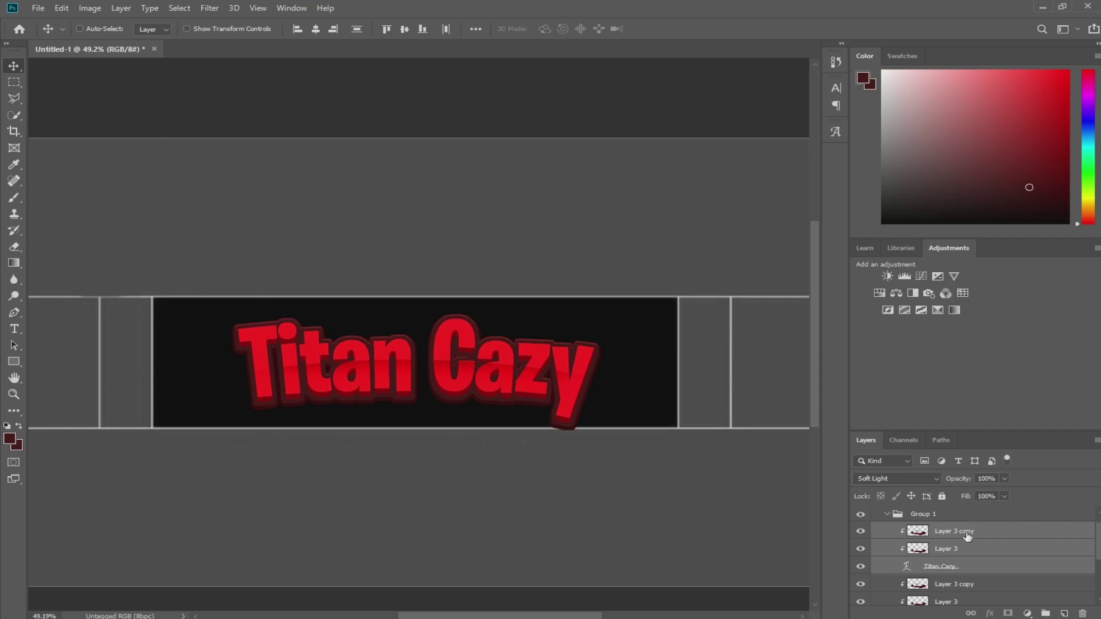
{"action": "key", "text": "ctrl+e"}
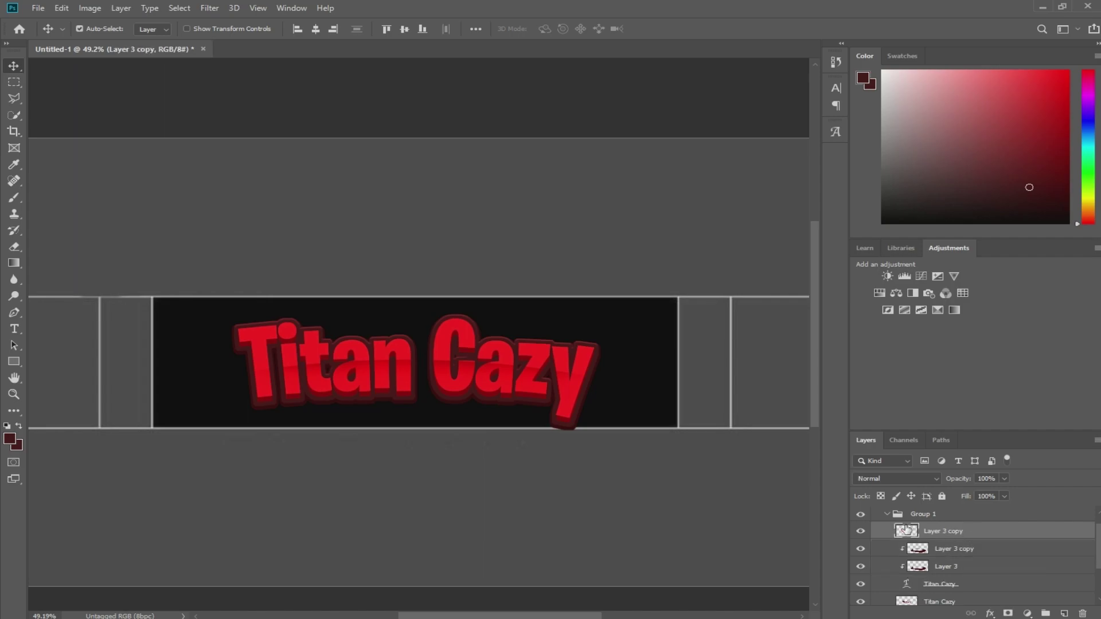
{"action": "left_click_drag", "start_coordinate": [907, 529], "coordinate": [912, 536]}
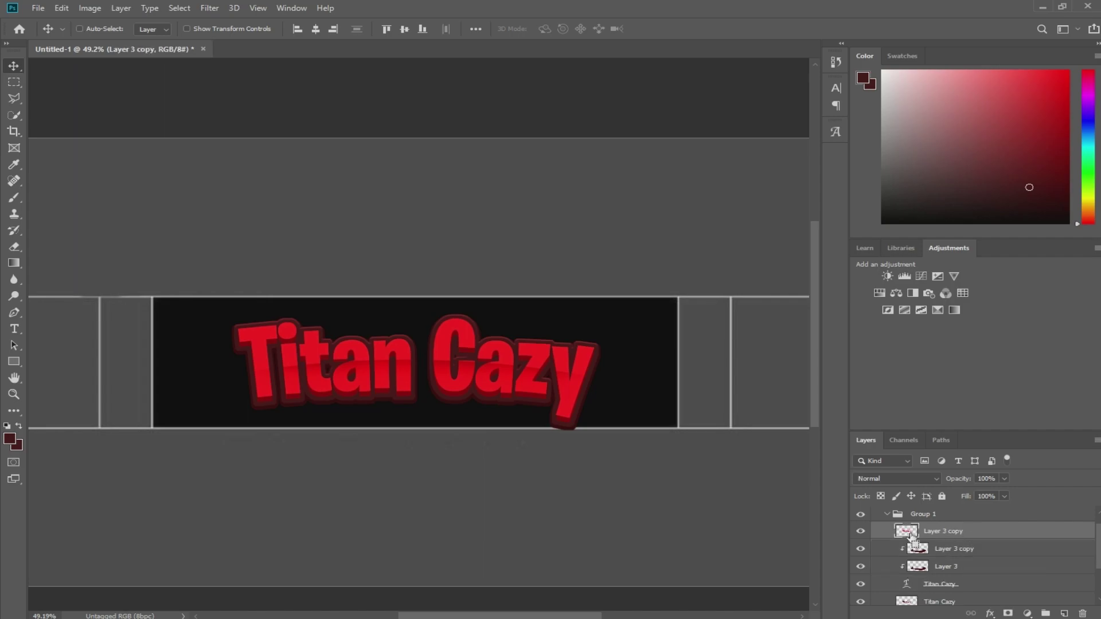
Step: Contract the letter selection by 3 px and delete the merged layer's interior, leaving a thin rim
{"action": "left_click", "coordinate": [907, 531], "text": "ctrl"}
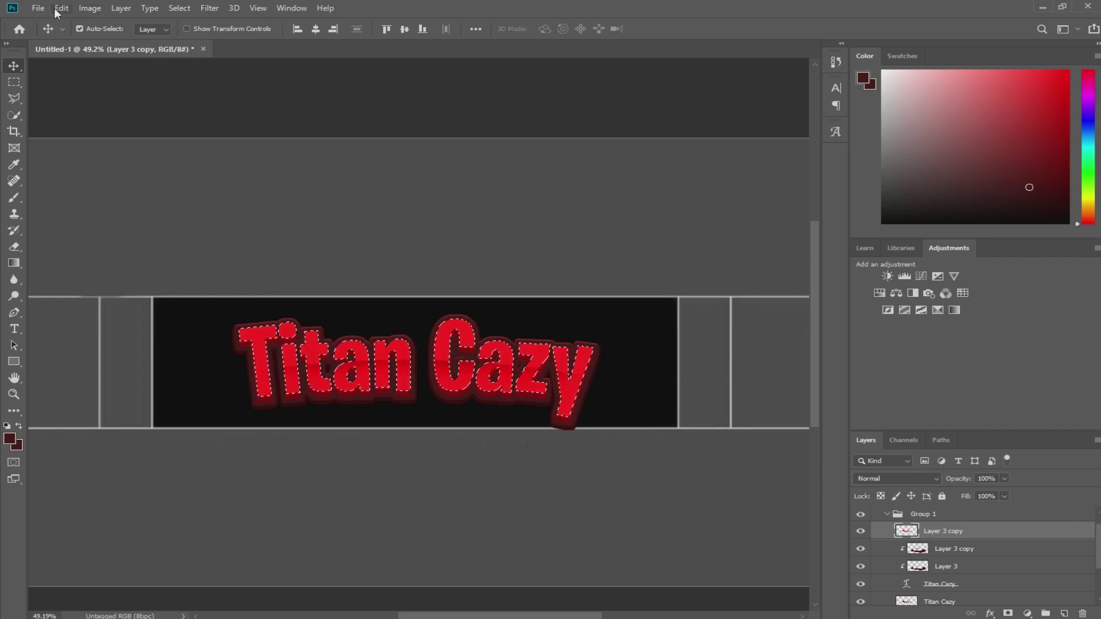
{"action": "left_click", "coordinate": [178, 8]}
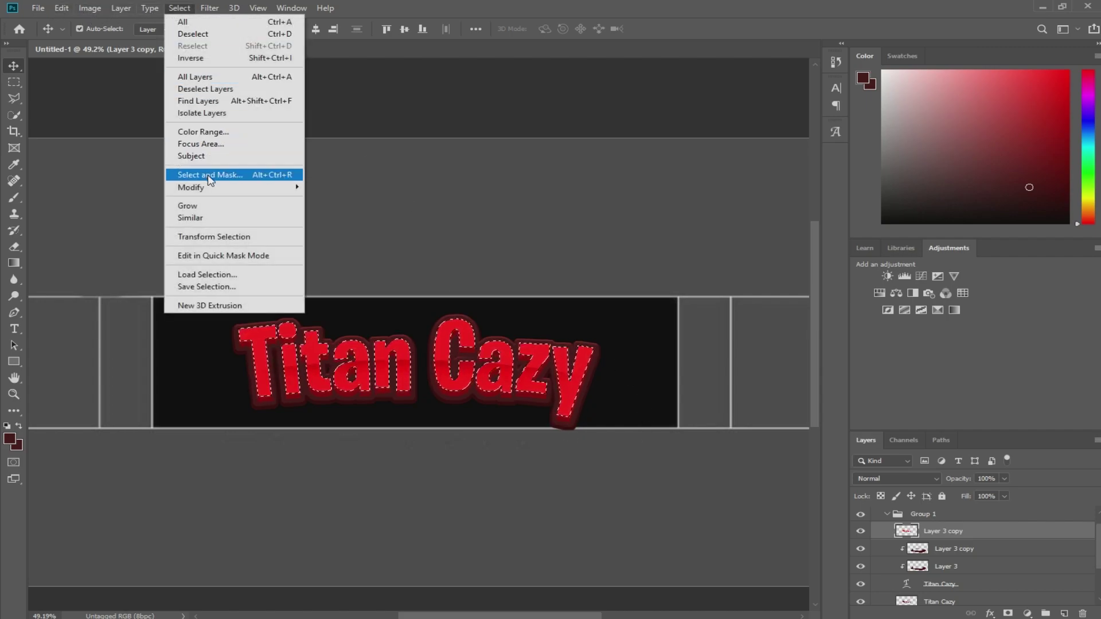
{"action": "mouse_move", "coordinate": [191, 187]}
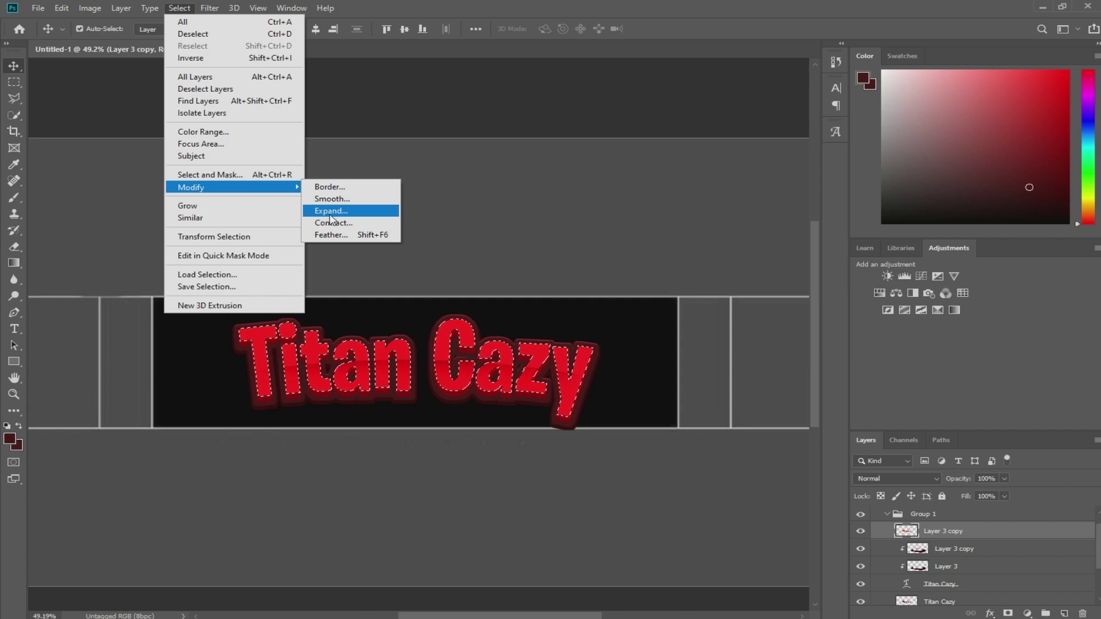
{"action": "left_click", "coordinate": [333, 222]}
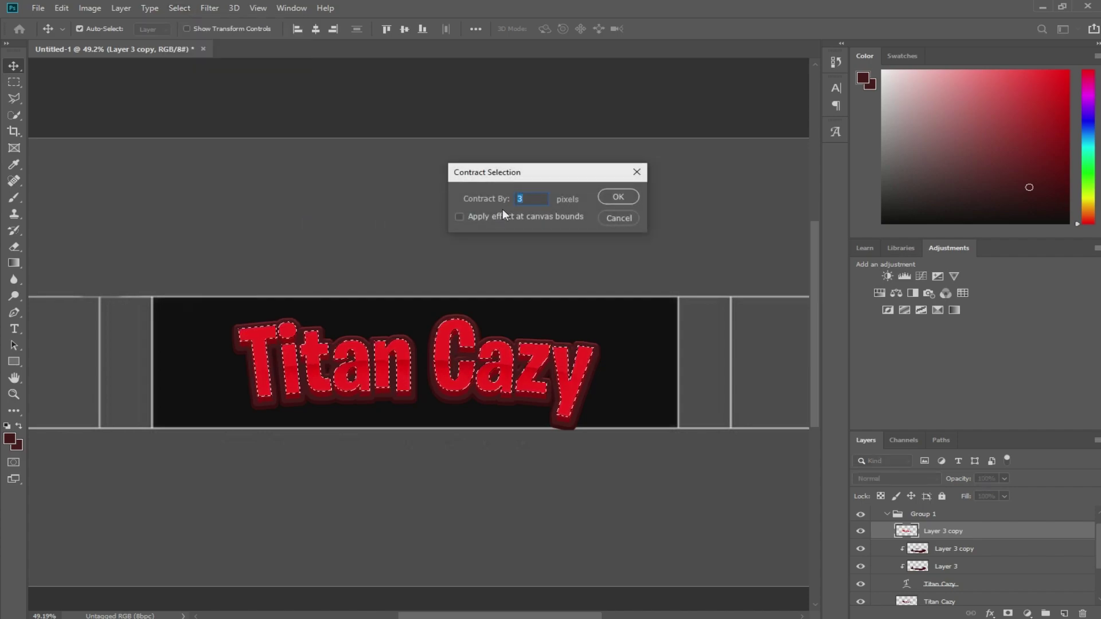
{"action": "left_click", "coordinate": [617, 196]}
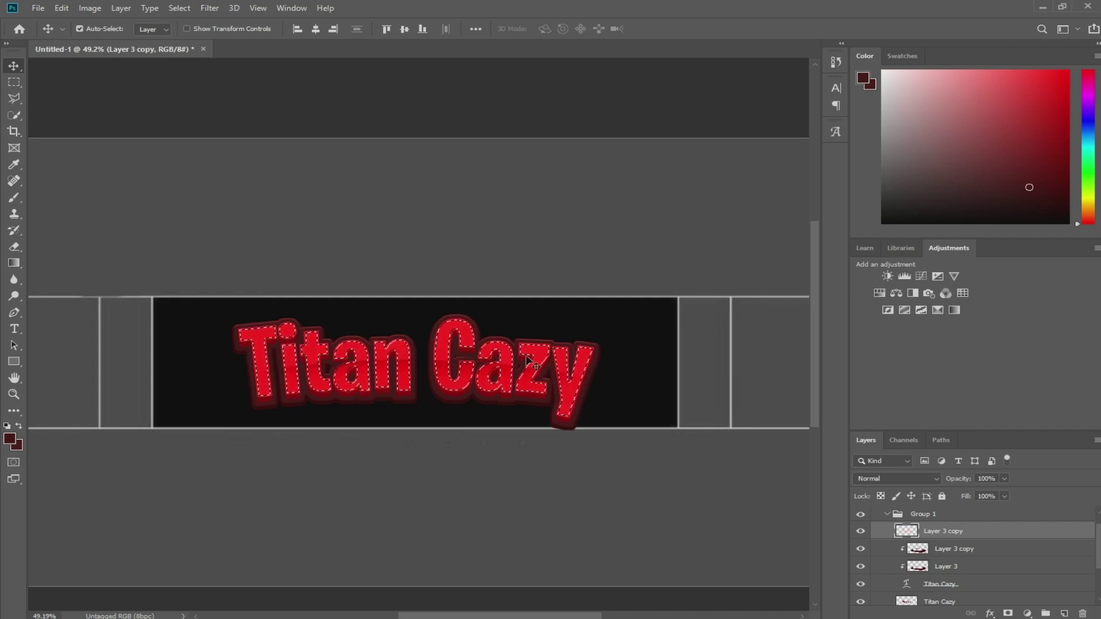
{"action": "key", "text": "m"}
{"action": "key", "text": "ctrl+d"}
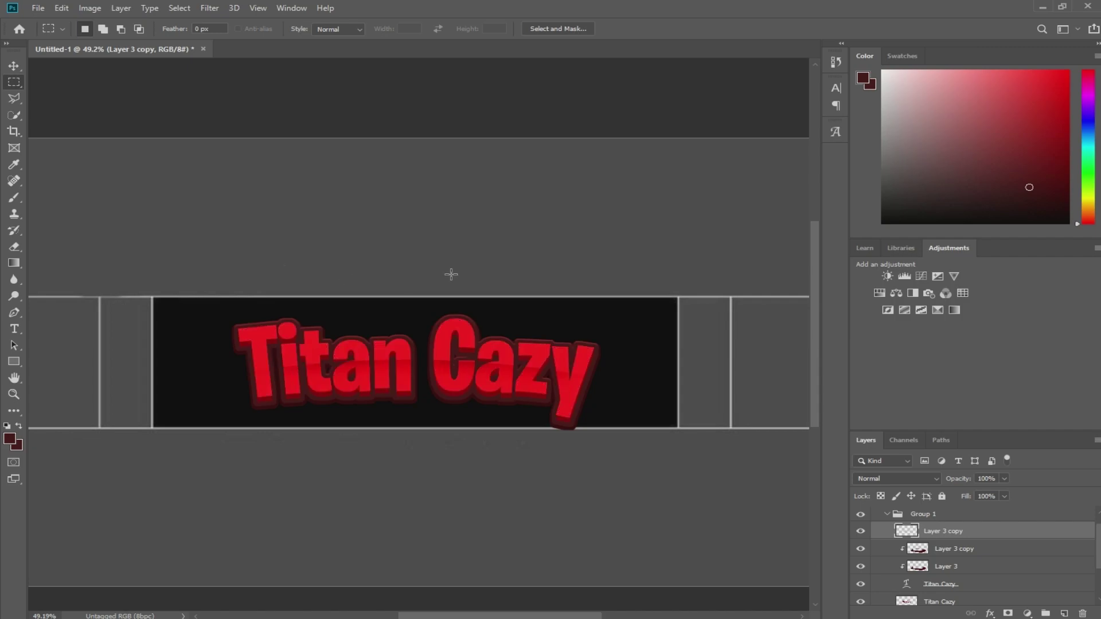
{"action": "left_click", "coordinate": [14, 65]}
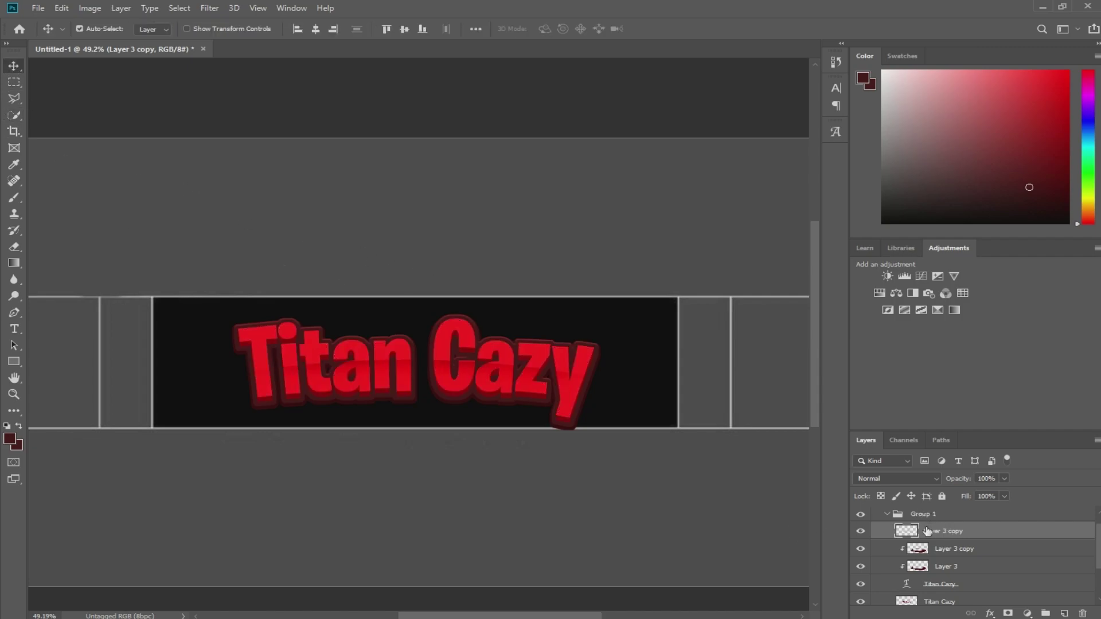
Step: Add a Soft Light drop shadow to the merged layer with 4 px distance, 0% spread and 29 px size
{"action": "key", "text": "h"}
{"action": "double_click", "coordinate": [1006, 539]}
{"action": "left_click", "coordinate": [611, 253]}
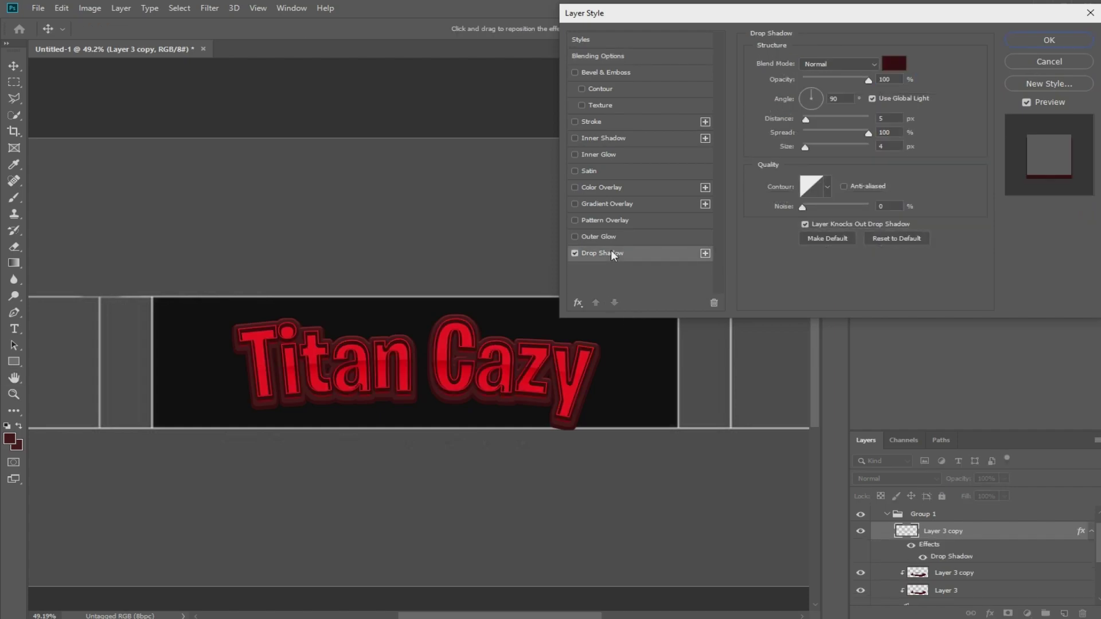
{"action": "left_click", "coordinate": [825, 64]}
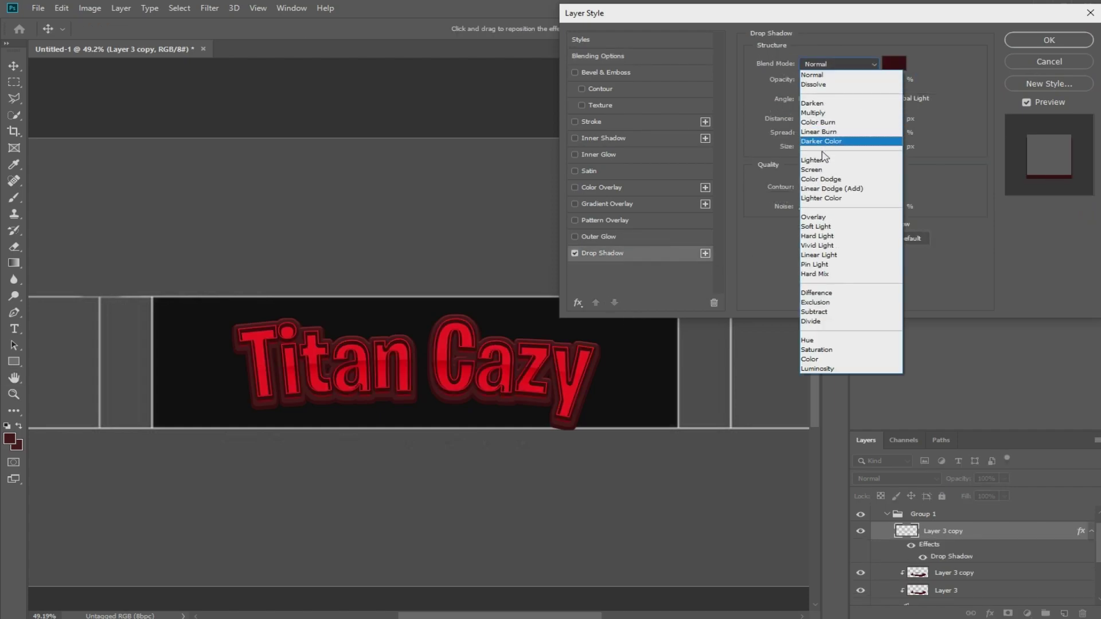
{"action": "left_click", "coordinate": [810, 227]}
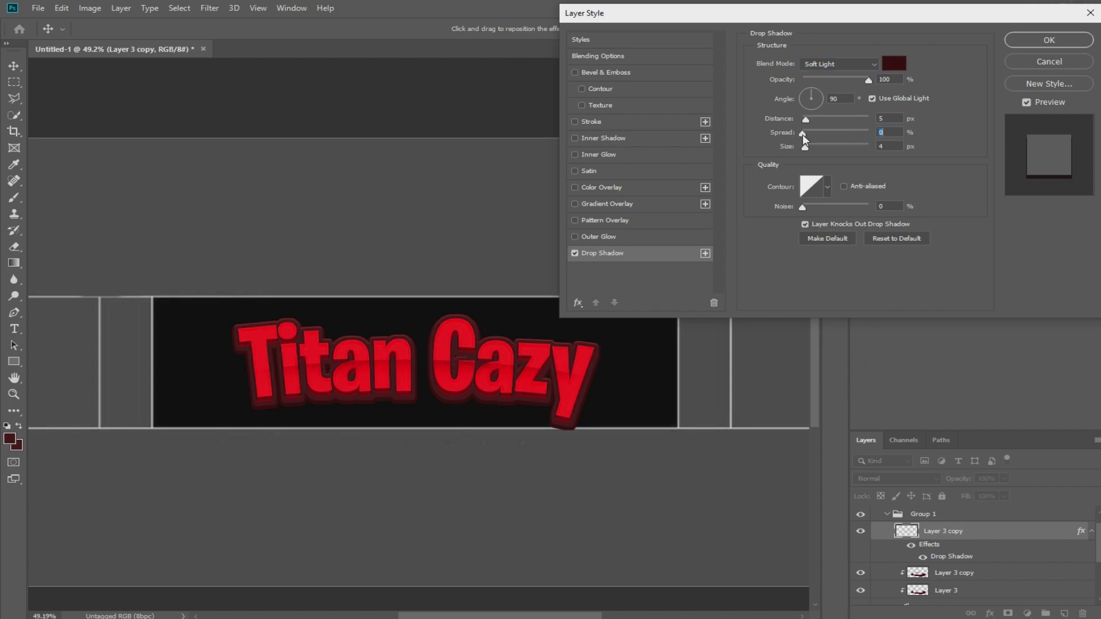
{"action": "left_click_drag", "start_coordinate": [804, 148], "coordinate": [808, 146]}
{"action": "left_click_drag", "start_coordinate": [807, 120], "coordinate": [802, 120]}
{"action": "left_click_drag", "start_coordinate": [814, 121], "coordinate": [809, 121]}
{"action": "left_click_drag", "start_coordinate": [808, 147], "coordinate": [803, 148]}
{"action": "mouse_move", "coordinate": [810, 147]}
{"action": "left_mouse_down"}
{"action": "mouse_move", "coordinate": [826, 148]}
{"action": "mouse_move", "coordinate": [814, 148]}
{"action": "left_mouse_up"}
Step: Add a bright red outer glow (from ff1212) with raised opacity and 41% spread
{"action": "left_click", "coordinate": [609, 237]}
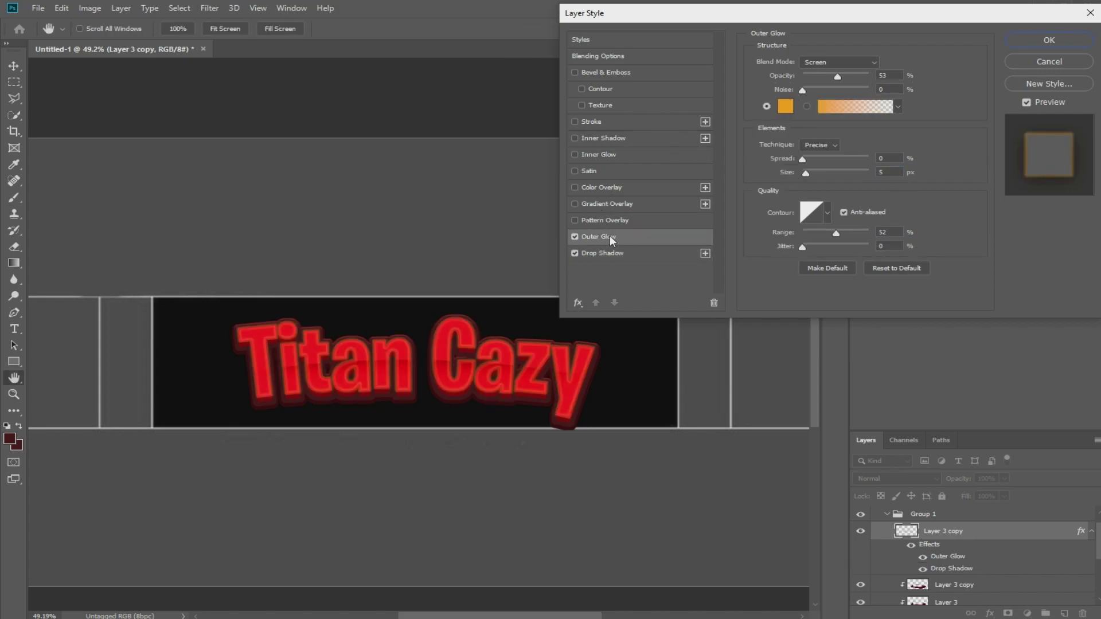
{"action": "left_click", "coordinate": [785, 106]}
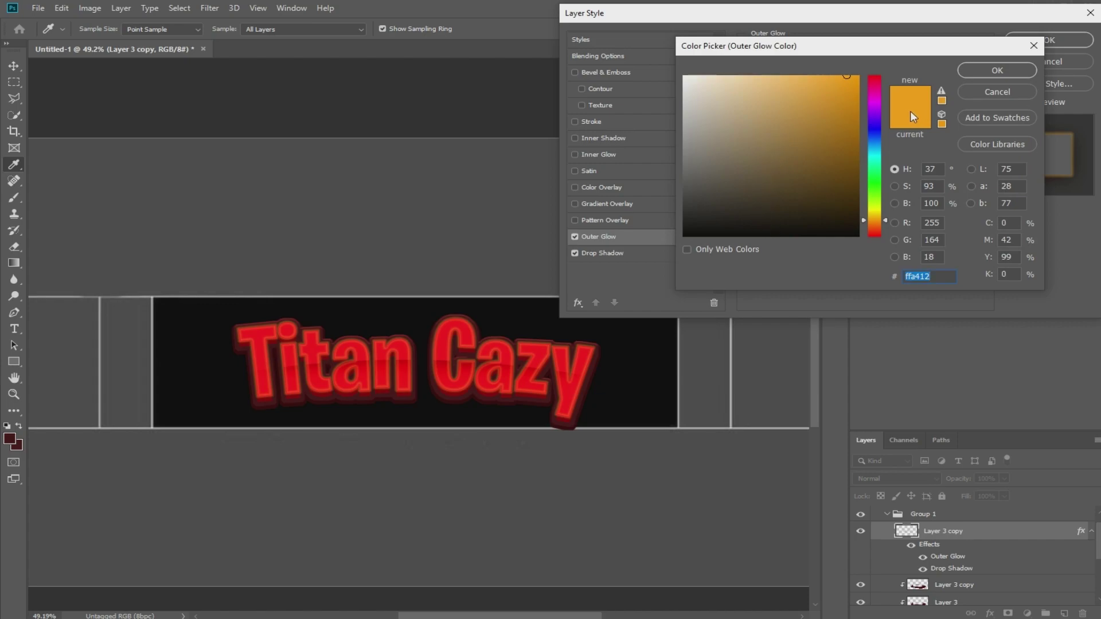
{"action": "type", "text": "ff1212"}
{"action": "mouse_move", "coordinate": [826, 83]}
{"action": "left_mouse_down"}
{"action": "mouse_move", "coordinate": [857, 110]}
{"action": "mouse_move", "coordinate": [837, 112]}
{"action": "left_mouse_up"}
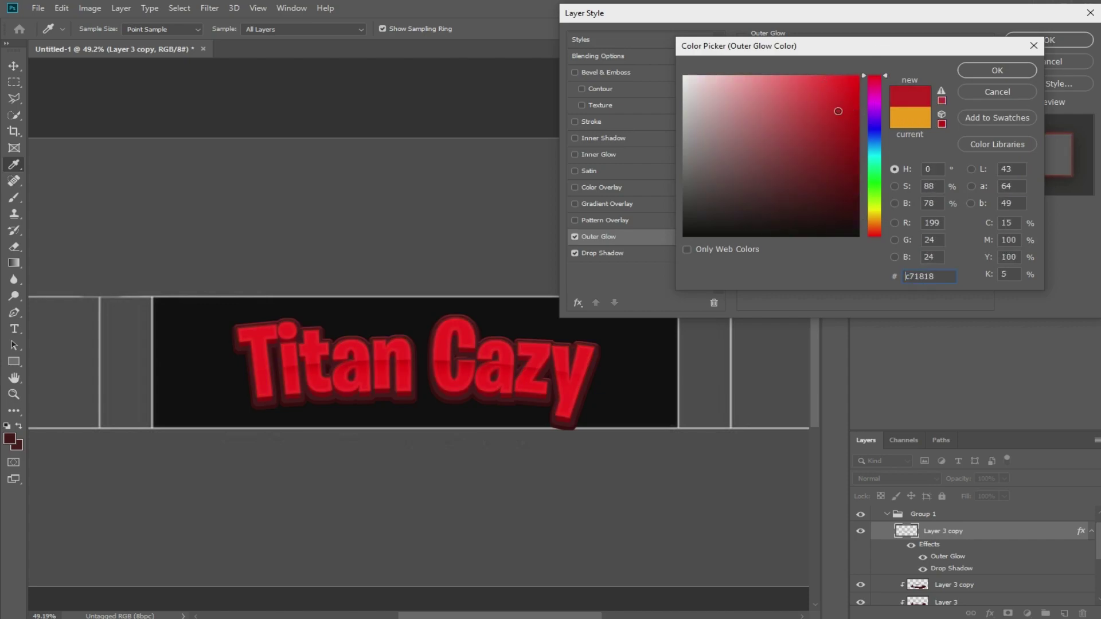
{"action": "left_click", "coordinate": [976, 72]}
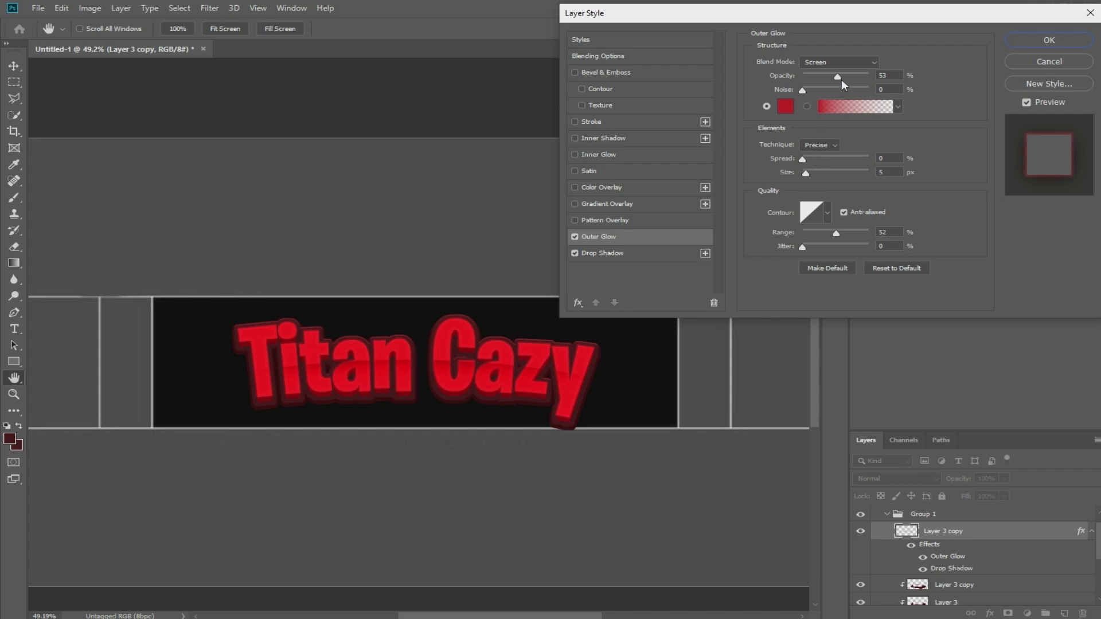
{"action": "left_click_drag", "start_coordinate": [838, 83], "coordinate": [870, 81]}
{"action": "left_click", "coordinate": [785, 106]}
{"action": "left_click_drag", "start_coordinate": [836, 107], "coordinate": [820, 75]}
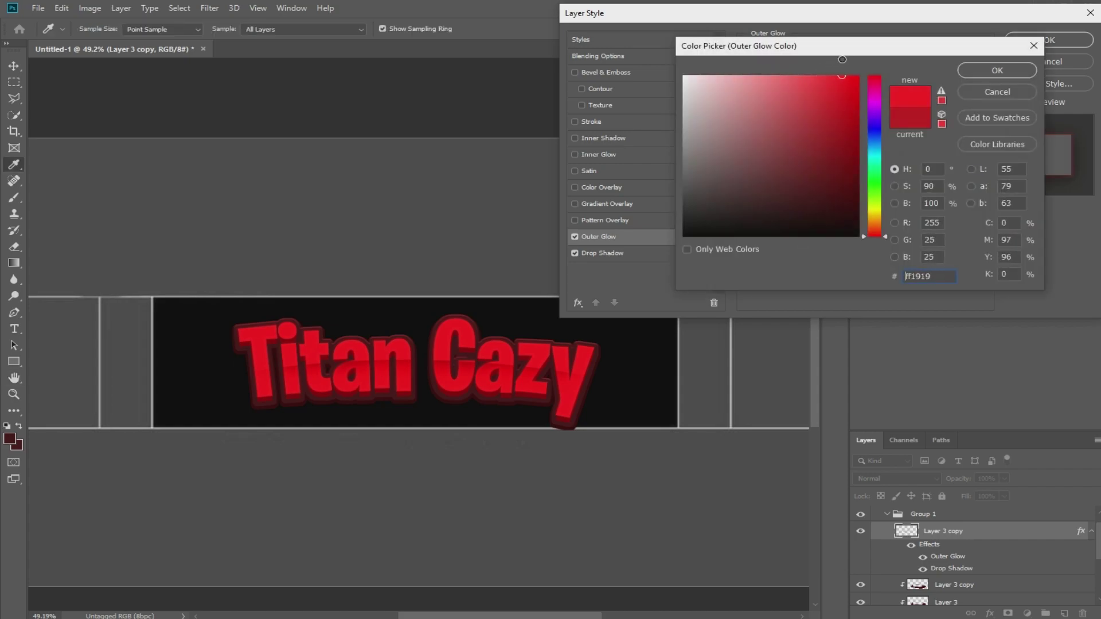
{"action": "key", "text": "Return"}
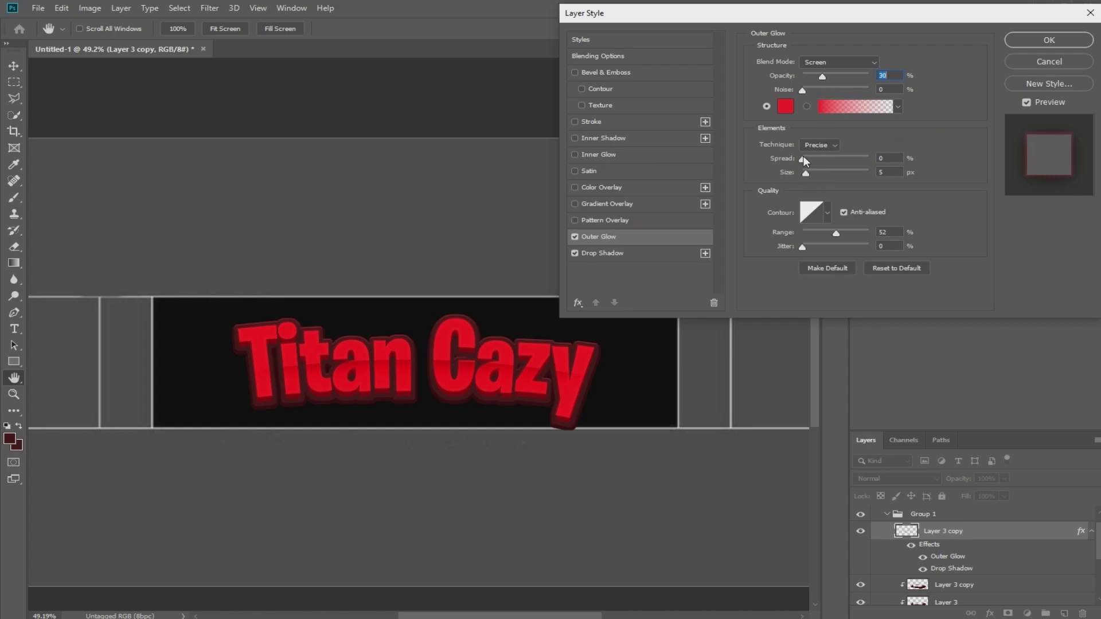
{"action": "mouse_move", "coordinate": [803, 157]}
{"action": "left_mouse_down"}
{"action": "mouse_move", "coordinate": [834, 156]}
{"action": "mouse_move", "coordinate": [795, 161]}
{"action": "left_mouse_up"}
Step: Add Bevel & Emboss and apply the finished layer style
{"action": "left_click", "coordinate": [629, 74]}
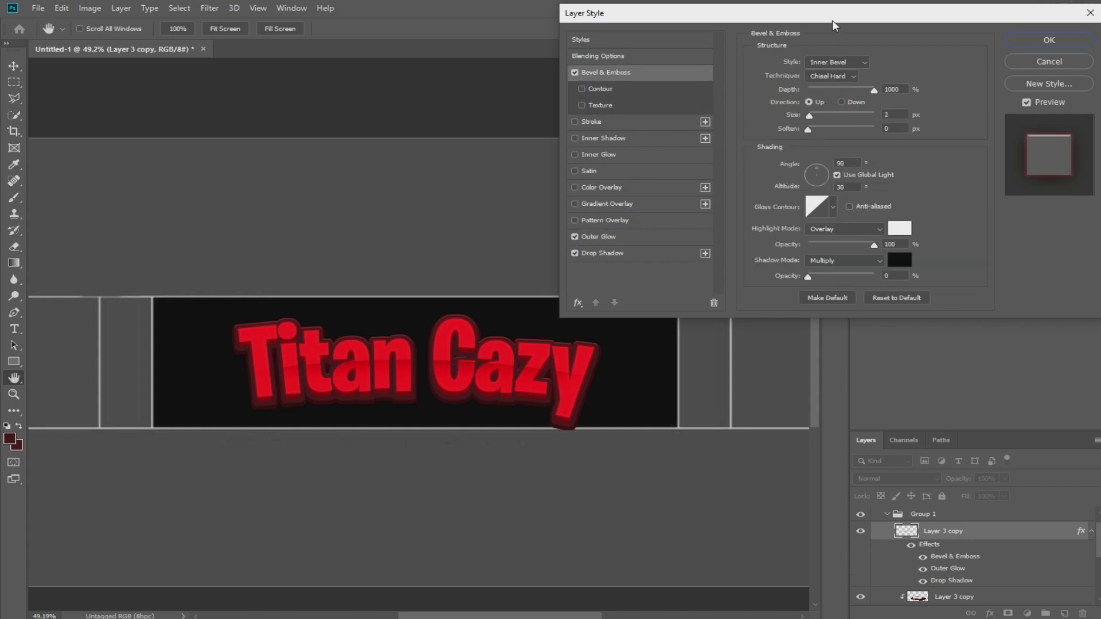
{"action": "left_click_drag", "start_coordinate": [837, 23], "coordinate": [746, 23]}
{"action": "left_click", "coordinate": [958, 40]}
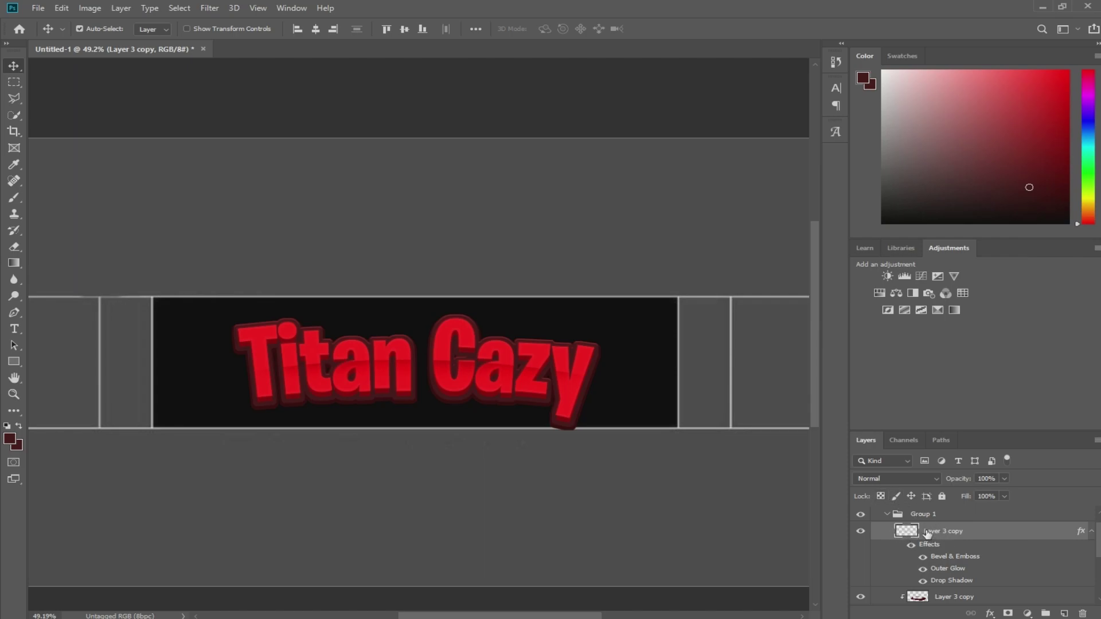
Step: Set Layer 3 copy's blend mode to Screen
{"action": "left_click", "coordinate": [888, 476]}
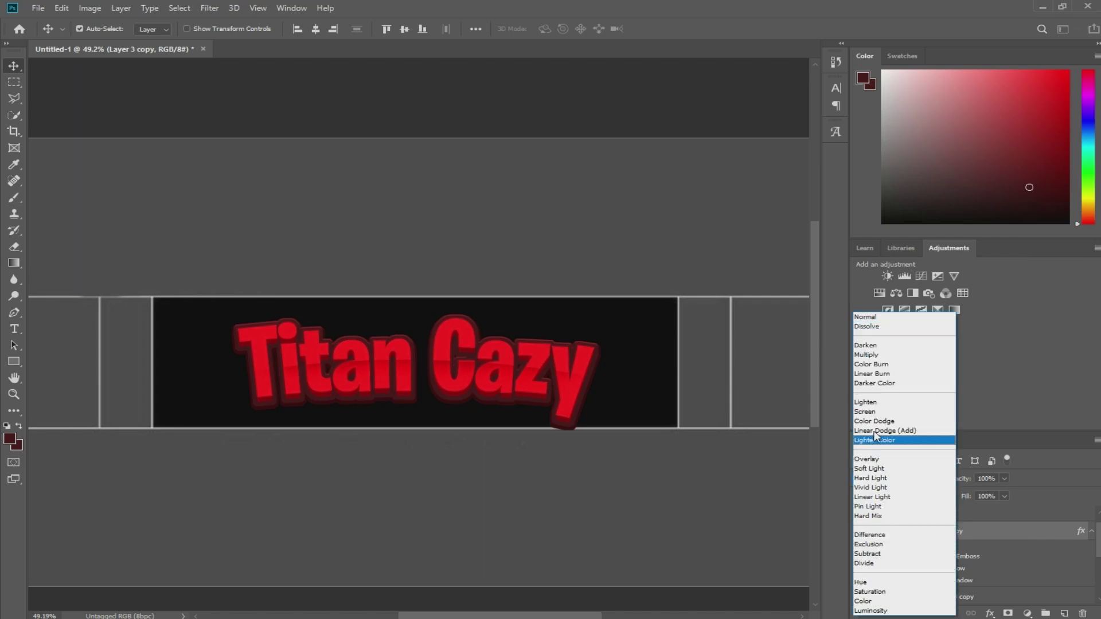
{"action": "left_click", "coordinate": [865, 412]}
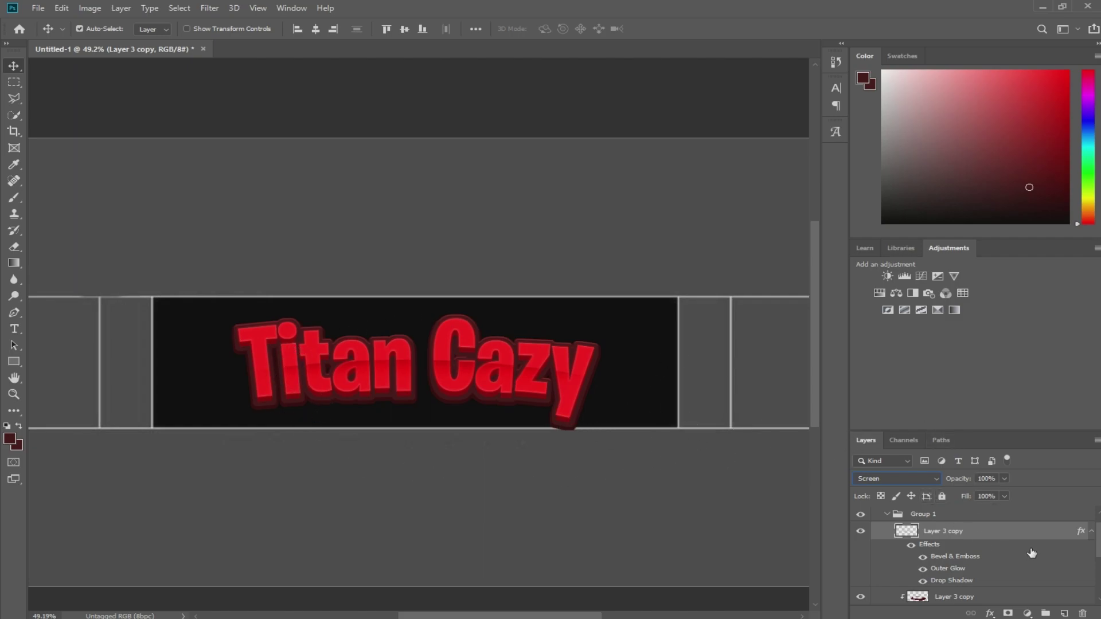
{"action": "left_click", "coordinate": [887, 514]}
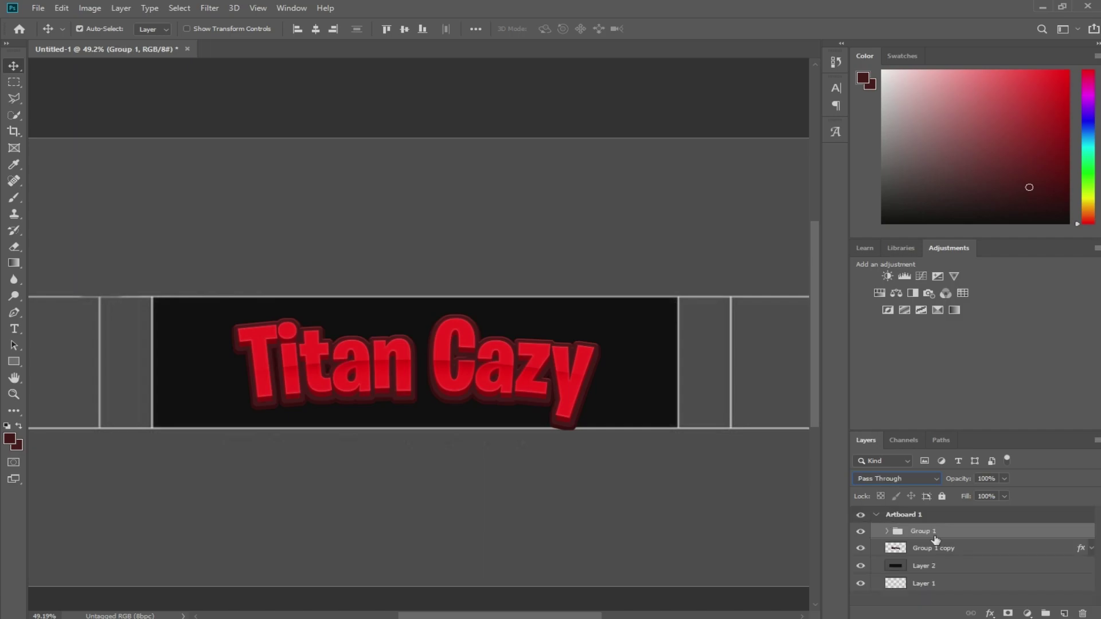
Step: Add a new empty Layer 4 at the top of Group 1
{"action": "left_click", "coordinate": [887, 531]}
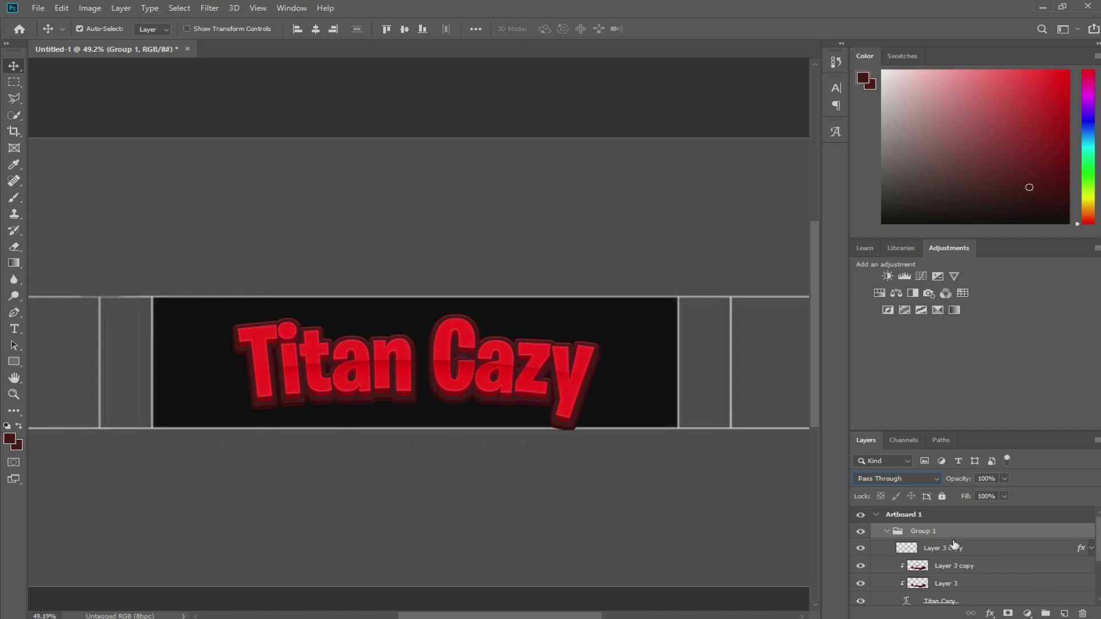
{"action": "left_click", "coordinate": [1064, 613]}
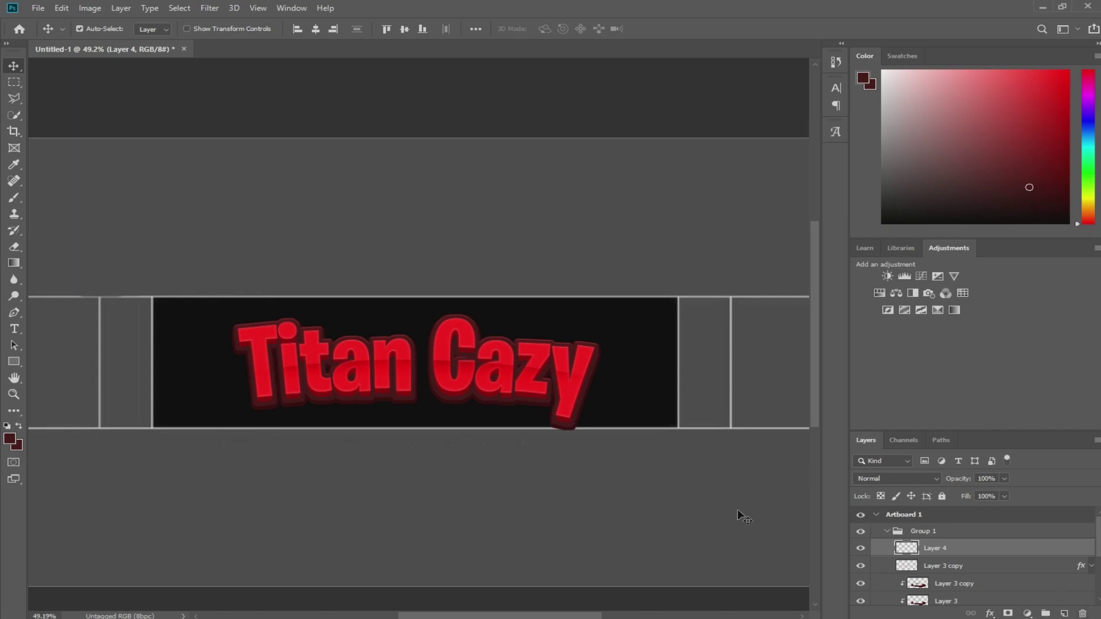
{"action": "key", "text": "b"}
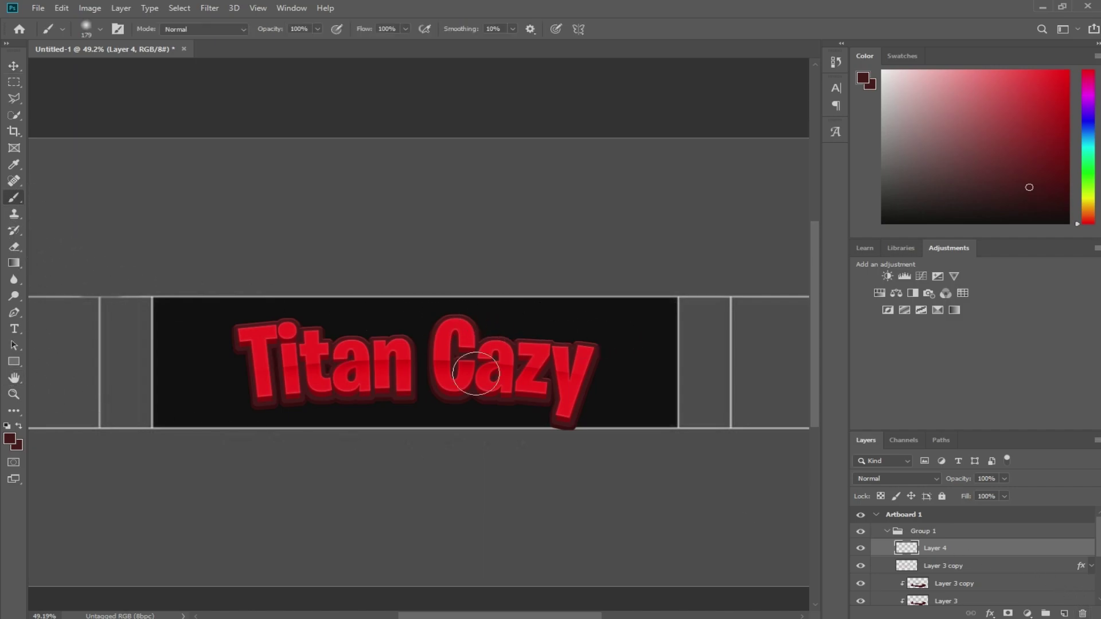
Step: Set Layer 4 to Soft Light and paint bright red over the Titan lettering
{"action": "left_click", "coordinate": [9, 439]}
{"action": "left_click", "coordinate": [981, 71]}
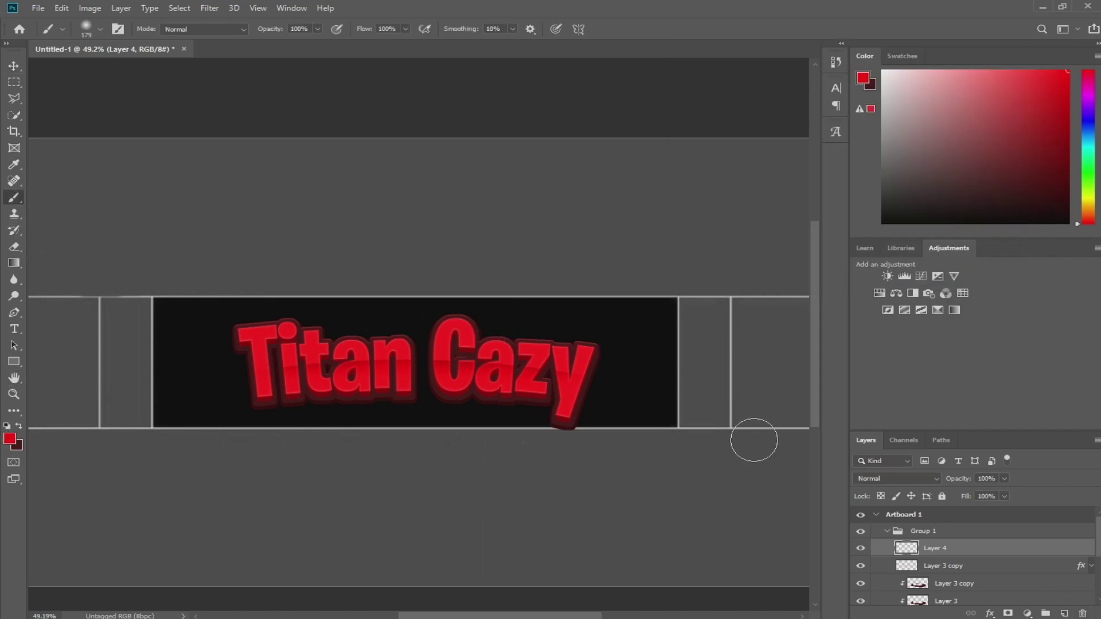
{"action": "left_click", "coordinate": [869, 477]}
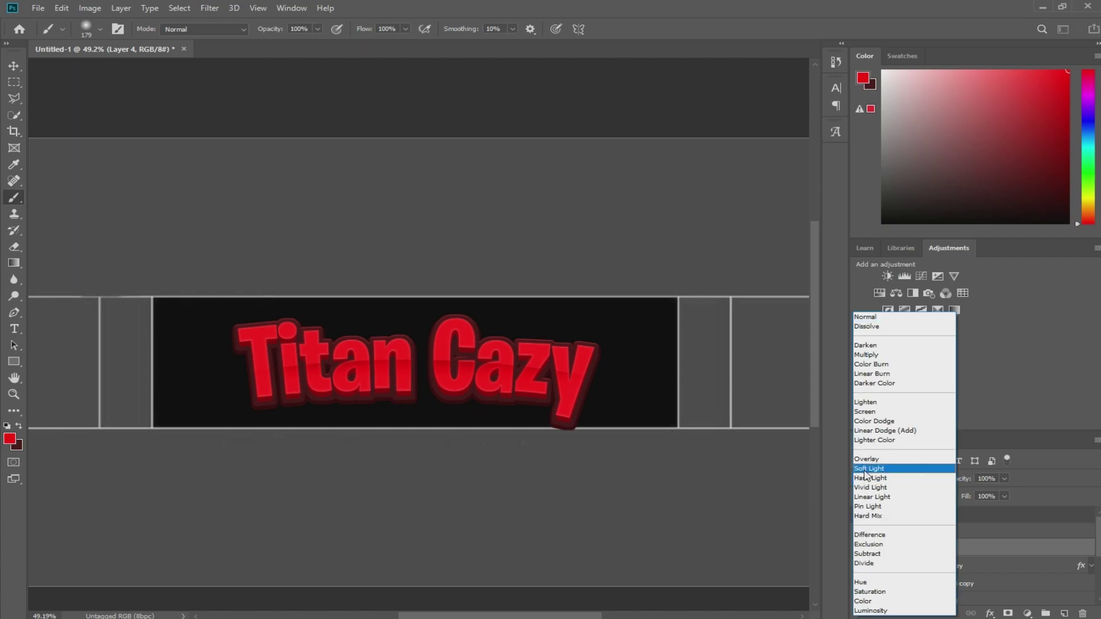
{"action": "left_click", "coordinate": [869, 475]}
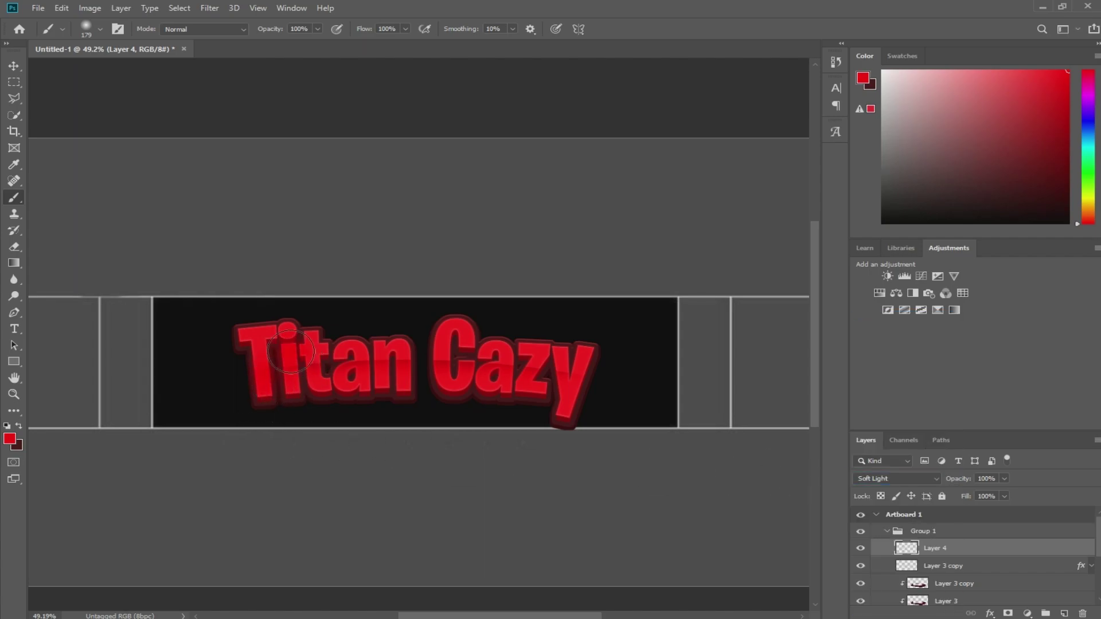
{"action": "mouse_move", "coordinate": [272, 378]}
{"action": "left_mouse_down"}
{"action": "mouse_move", "coordinate": [321, 354]}
{"action": "mouse_move", "coordinate": [507, 359]}
{"action": "mouse_move", "coordinate": [513, 465]}
{"action": "left_mouse_up"}
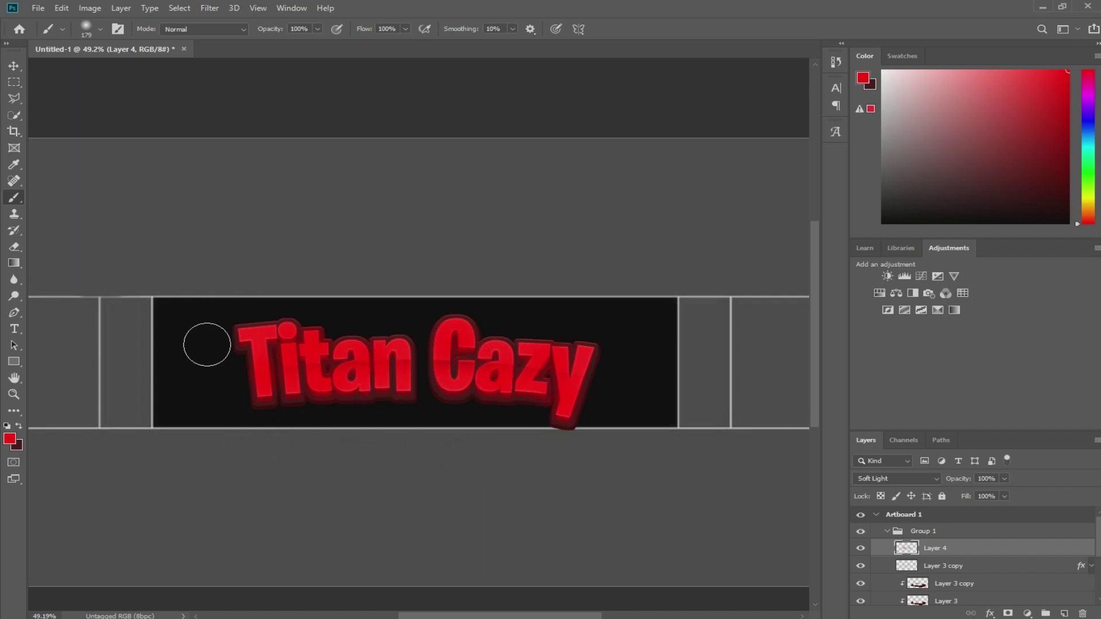
Step: Erase stray red paint along the top of the text and collapse Group 1
{"action": "key", "text": "e"}
{"action": "mouse_move", "coordinate": [252, 304]}
{"action": "left_mouse_down"}
{"action": "mouse_move", "coordinate": [411, 315]}
{"action": "mouse_move", "coordinate": [462, 298]}
{"action": "left_mouse_up"}
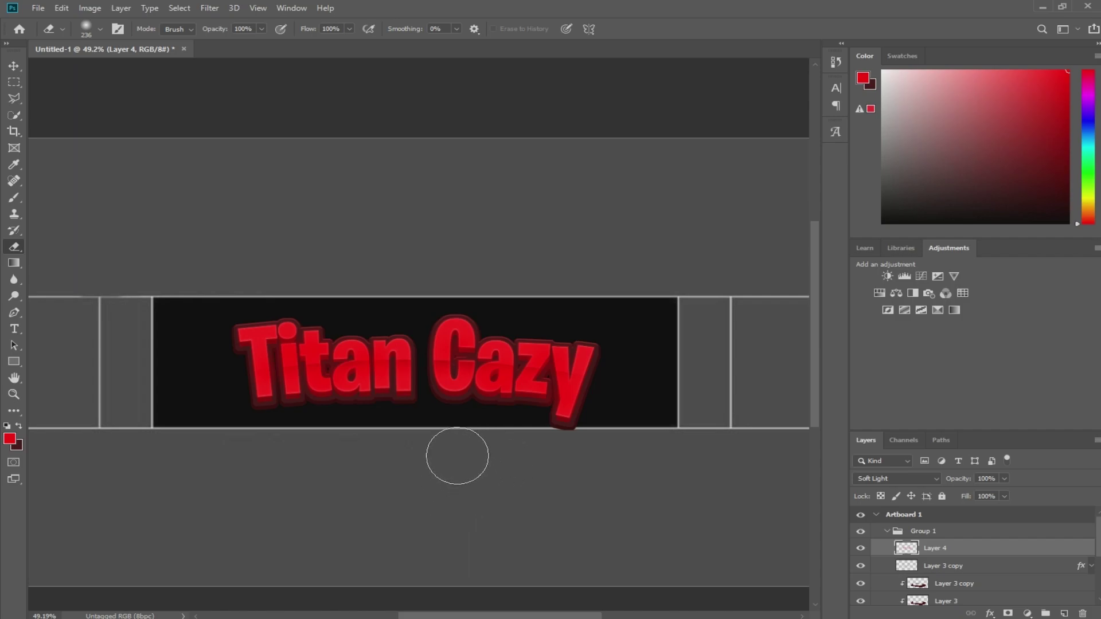
{"action": "left_click", "coordinate": [887, 531]}
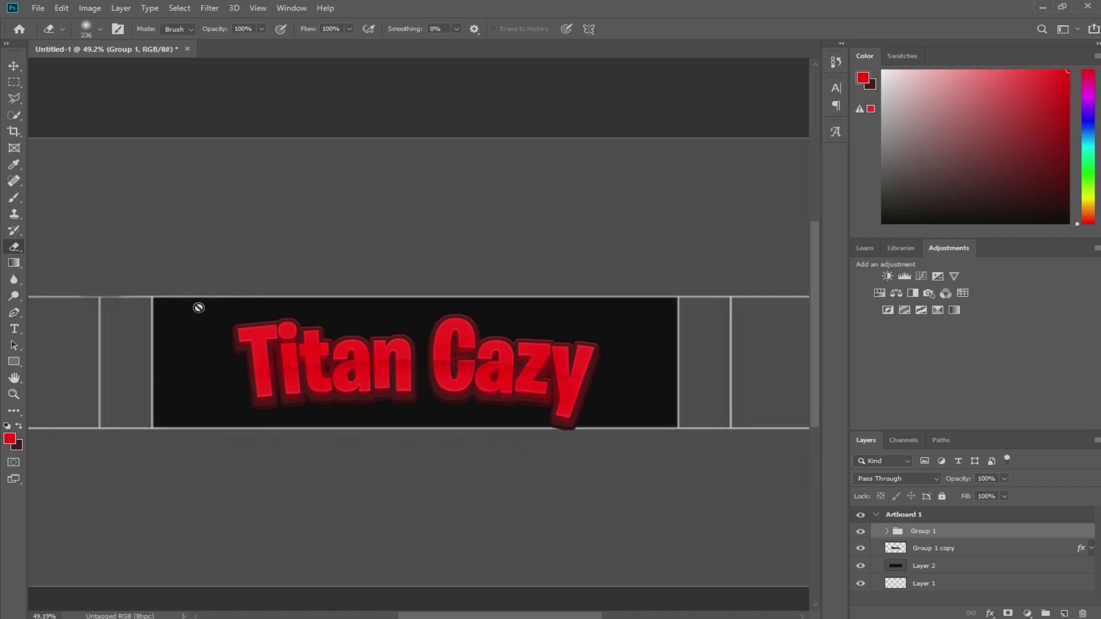
Step: Open the vecteezy cartoon space background JPG as a new document
{"action": "left_click", "coordinate": [36, 8]}
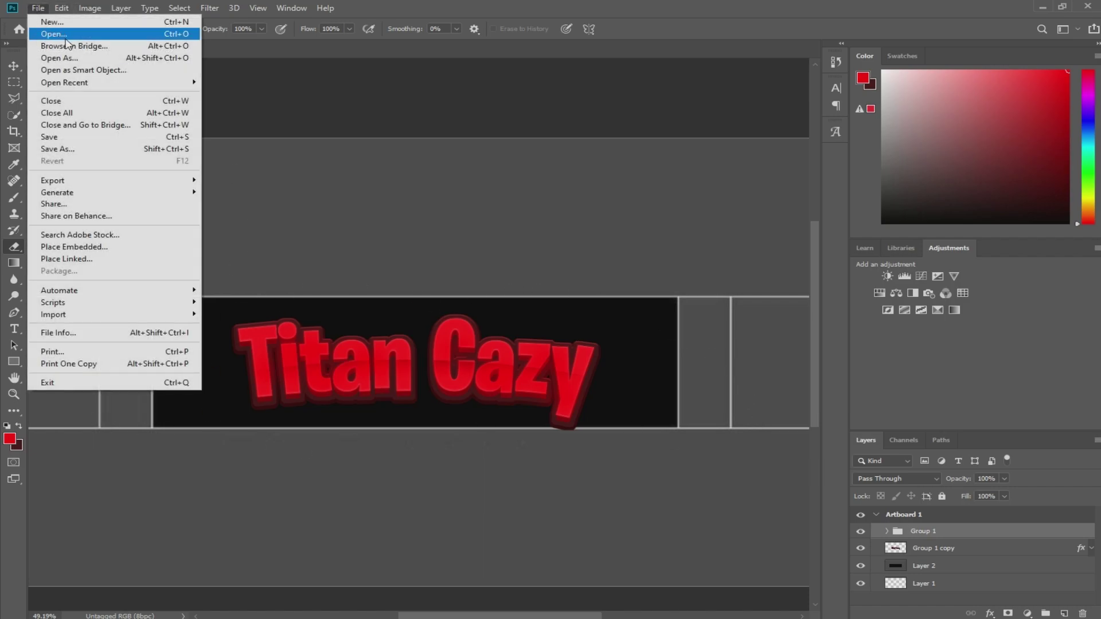
{"action": "left_click", "coordinate": [60, 38]}
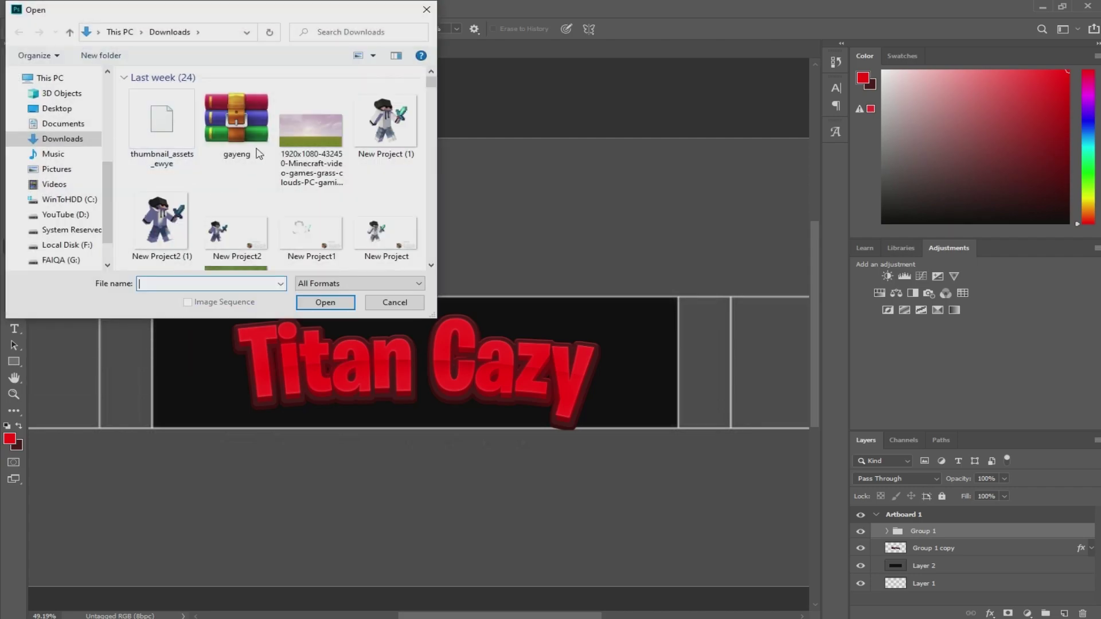
{"action": "scroll", "coordinate": [290, 129], "scroll_direction": "down", "scroll_amount": 5}
{"action": "scroll", "coordinate": [289, 128], "scroll_direction": "up", "scroll_amount": 3}
{"action": "scroll", "coordinate": [314, 164], "scroll_direction": "down", "scroll_amount": 5}
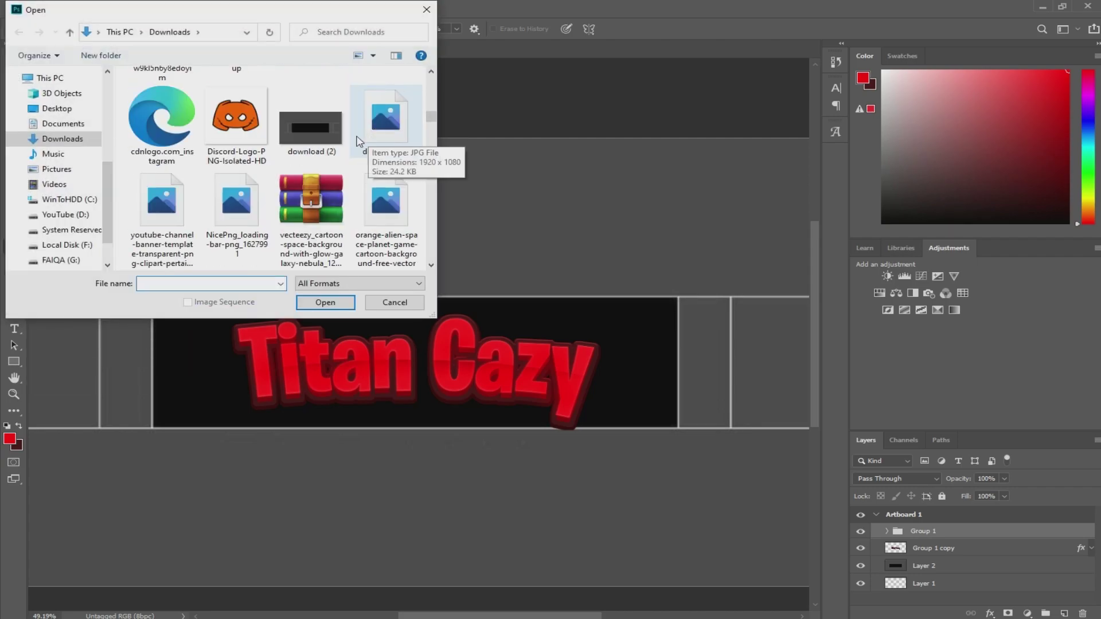
{"action": "scroll", "coordinate": [367, 149], "scroll_direction": "down", "scroll_amount": 5}
{"action": "scroll", "coordinate": [367, 172], "scroll_direction": "down", "scroll_amount": 3}
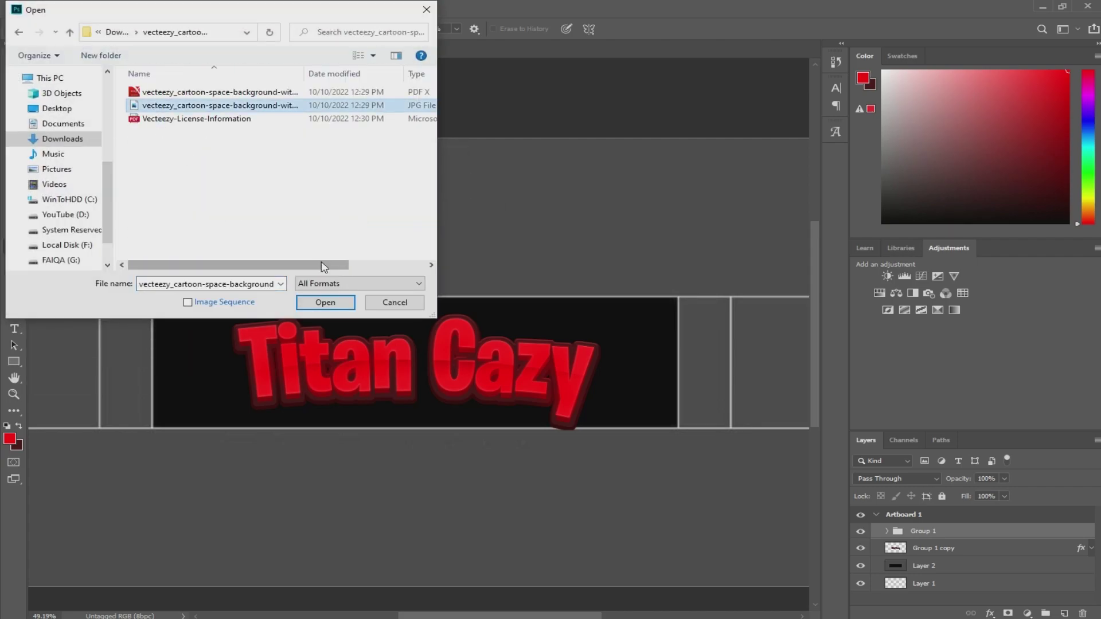
{"action": "key", "text": "Return"}
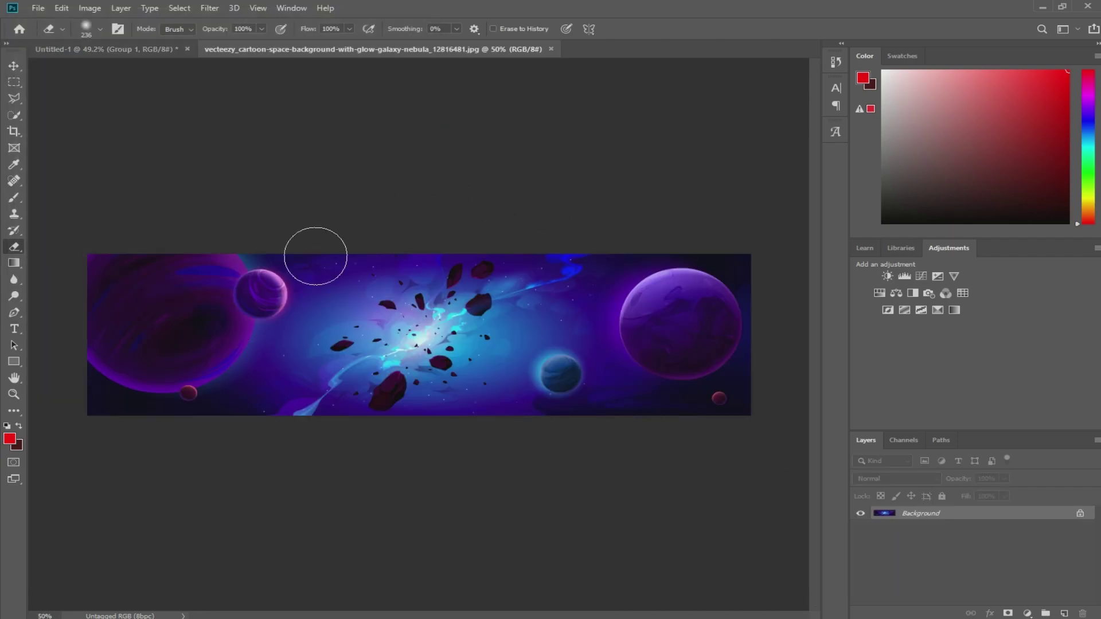
{"action": "left_click", "coordinate": [14, 64]}
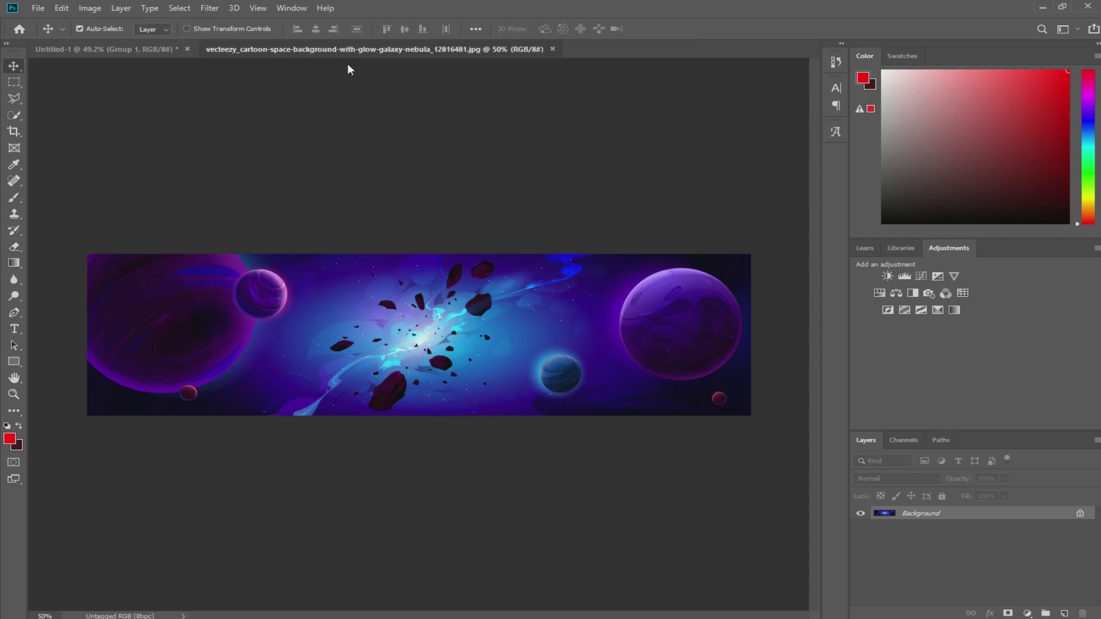
Step: Copy the space image into the Untitled-1 banner as a new layer and close its document
{"action": "left_click_drag", "start_coordinate": [347, 49], "coordinate": [523, 220]}
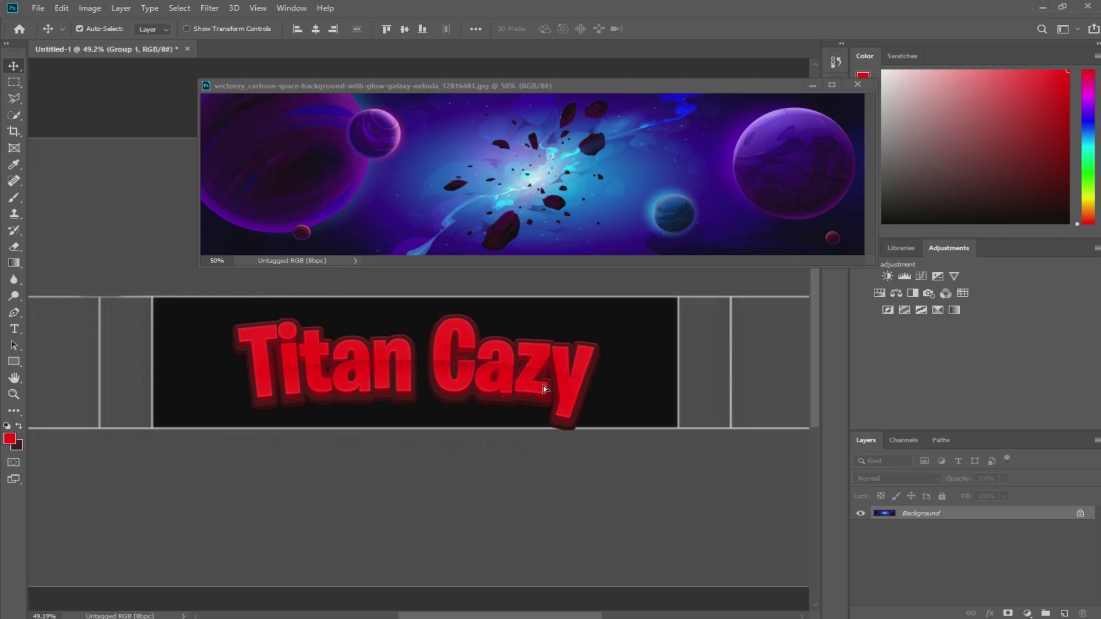
{"action": "left_click_drag", "start_coordinate": [538, 171], "coordinate": [283, 337]}
{"action": "left_click", "coordinate": [858, 83]}
{"action": "left_click_drag", "start_coordinate": [473, 293], "coordinate": [576, 319]}
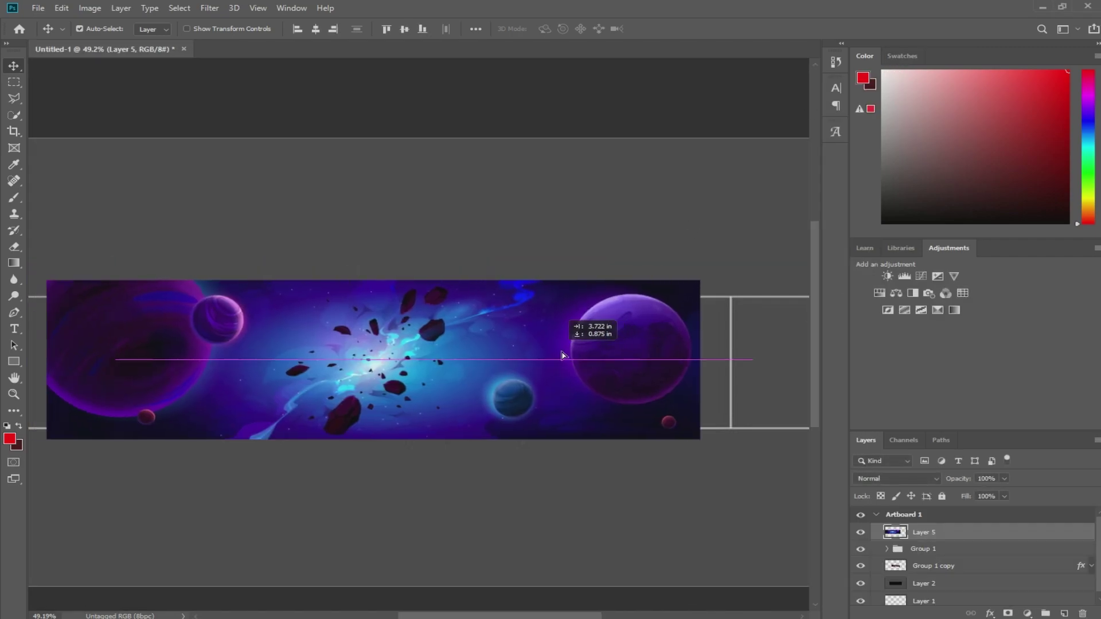
{"action": "key", "text": "z"}
{"action": "left_click", "coordinate": [580, 523], "text": "alt"}
{"action": "key", "text": "v"}
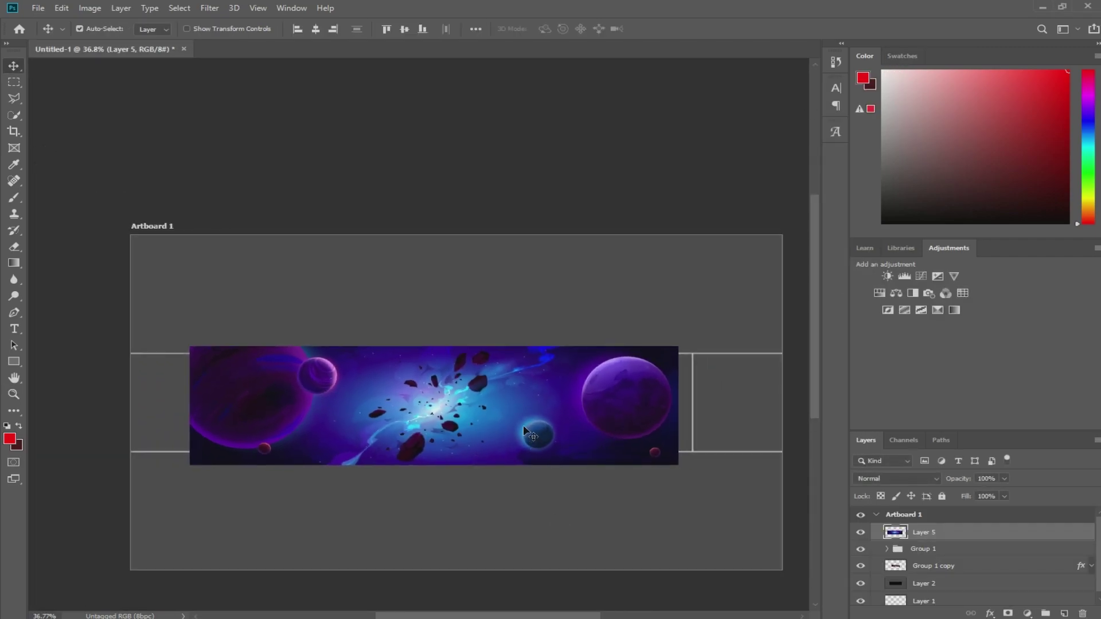
Step: Stretch Layer 5 to the full artboard width and move it below Group 1 copy
{"action": "key", "text": "ctrl+t"}
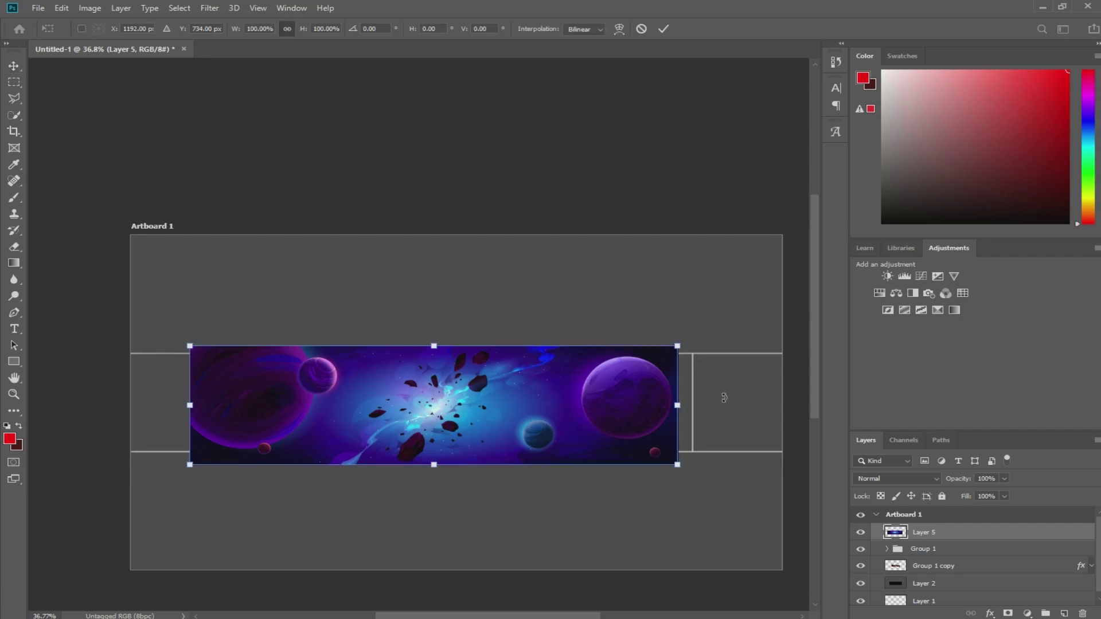
{"action": "left_click_drag", "start_coordinate": [678, 405], "coordinate": [781, 405]}
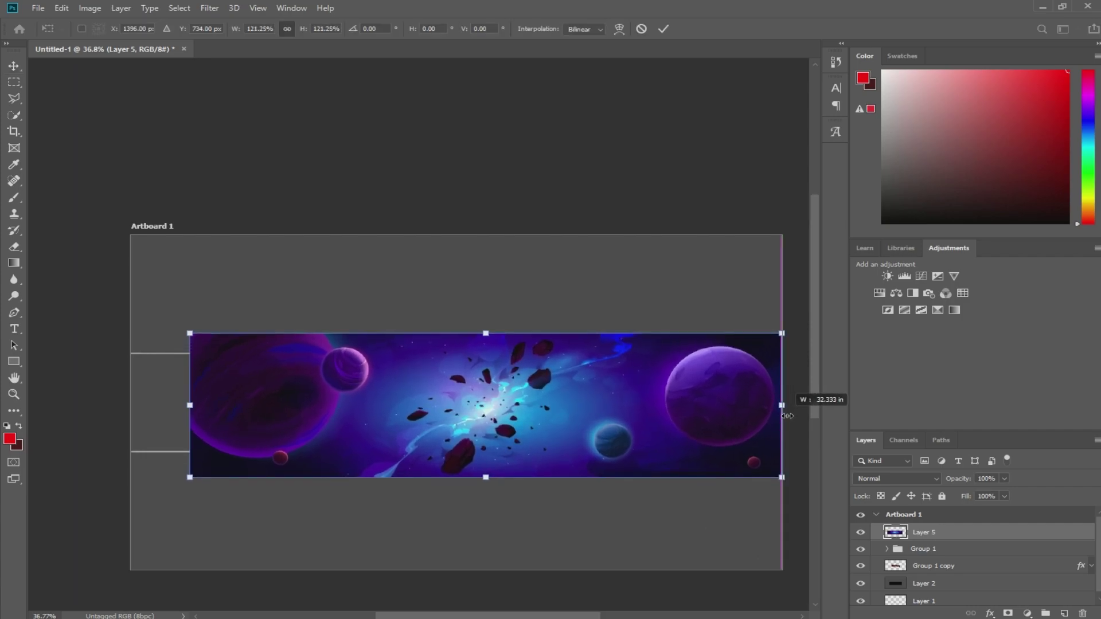
{"action": "left_click_drag", "start_coordinate": [190, 405], "coordinate": [131, 406]}
{"action": "key", "text": "Return"}
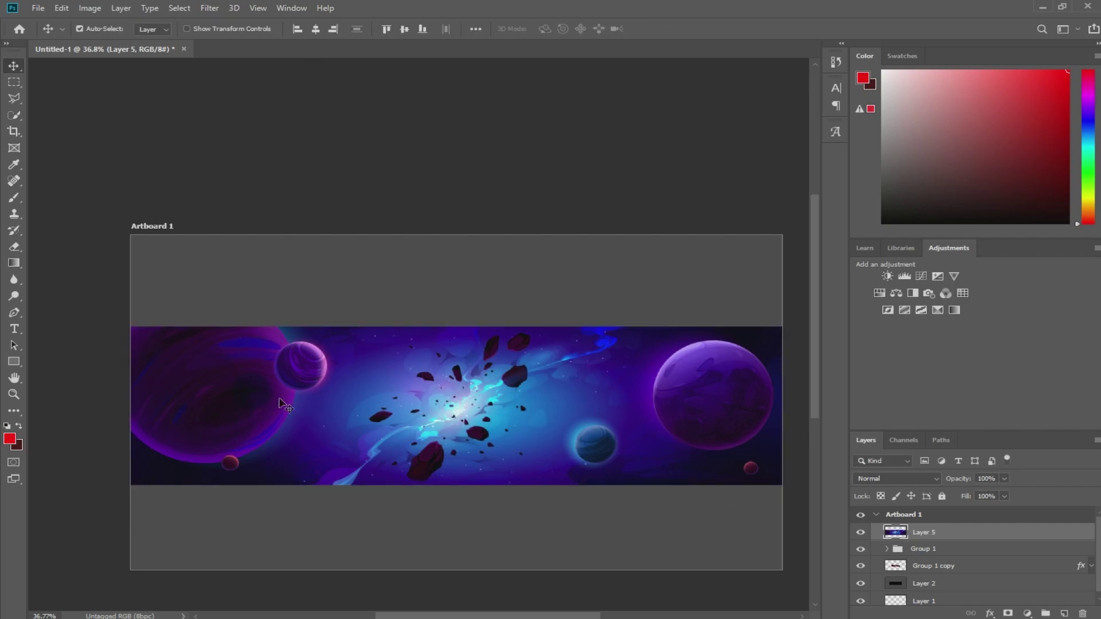
{"action": "left_click_drag", "start_coordinate": [972, 537], "coordinate": [963, 580]}
{"action": "left_click_drag", "start_coordinate": [964, 577], "coordinate": [957, 579]}
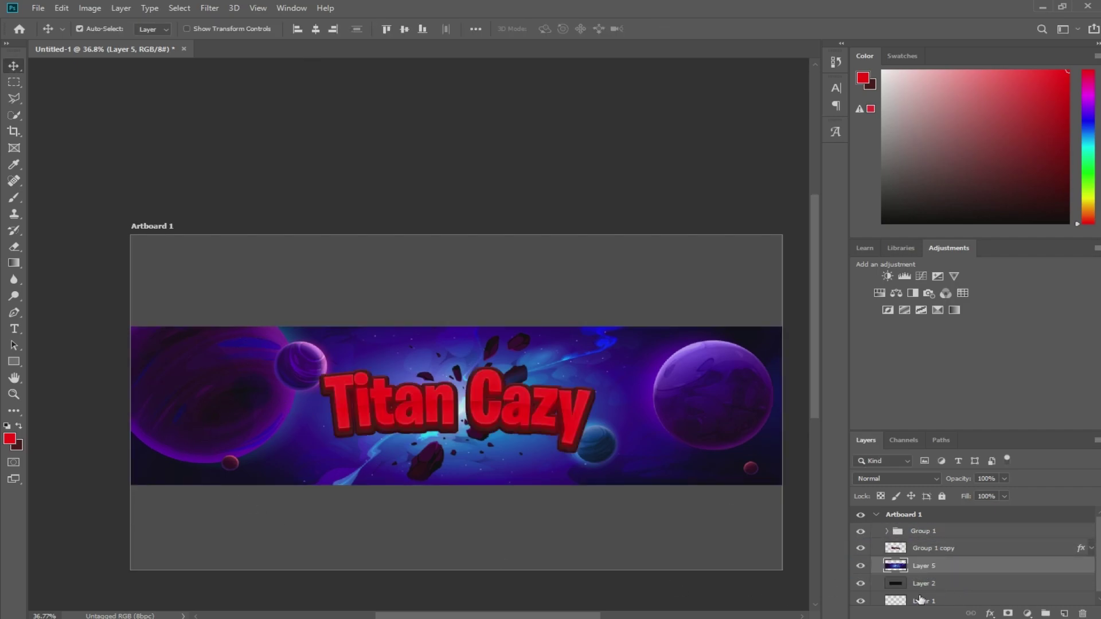
{"action": "left_click", "coordinate": [891, 584]}
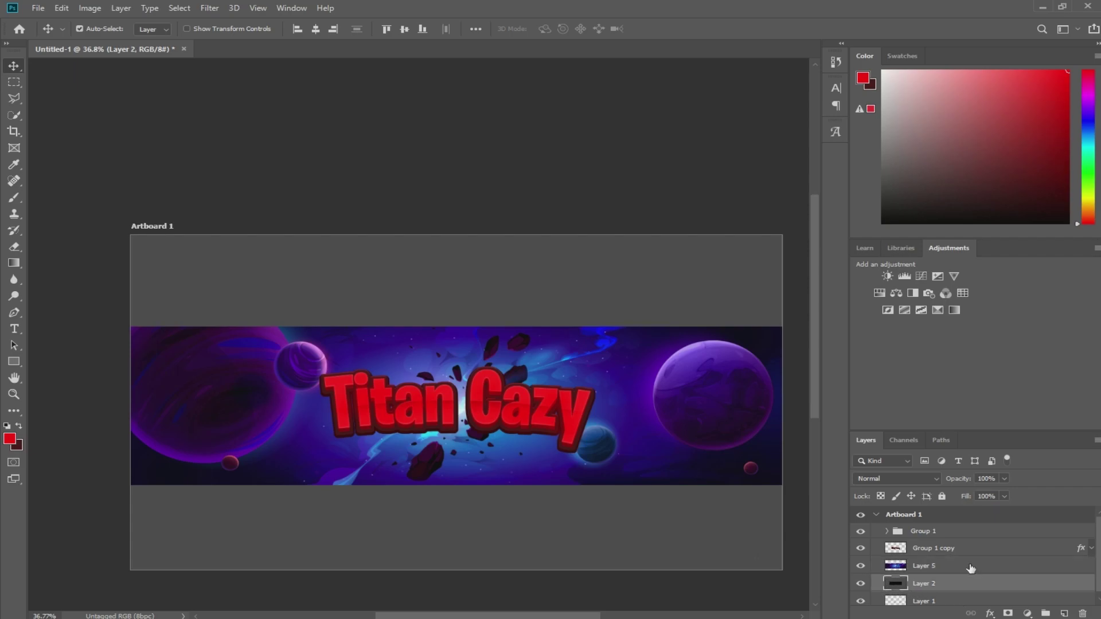
Step: With Layer 5 selected, add a default Hue/Saturation 1 layer from the Adjustments panel
{"action": "left_click", "coordinate": [943, 568]}
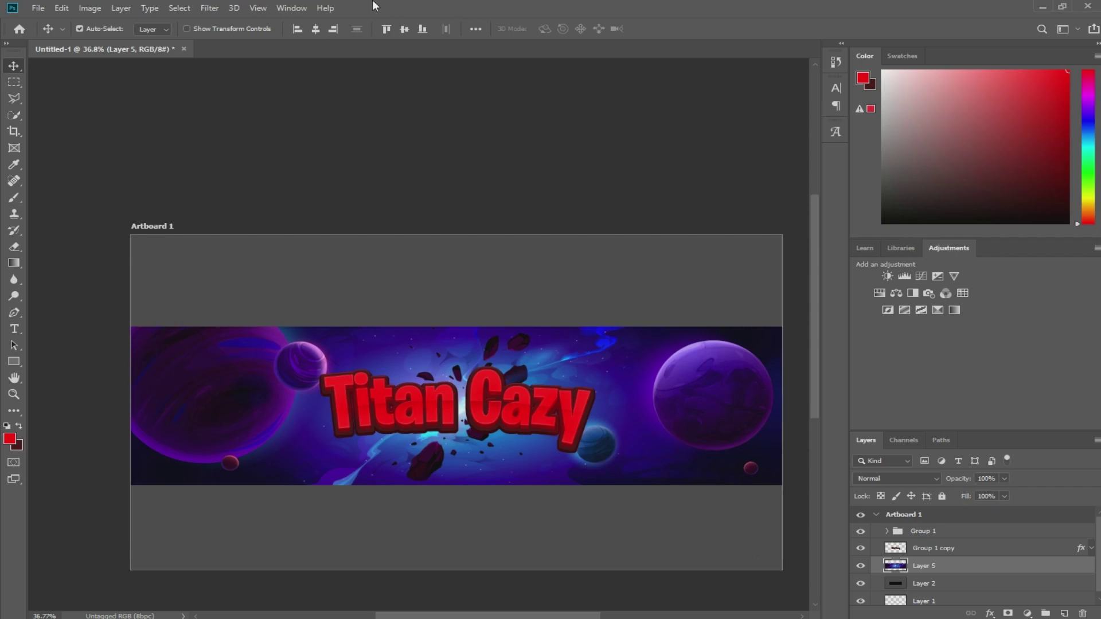
{"action": "left_click", "coordinate": [303, 9]}
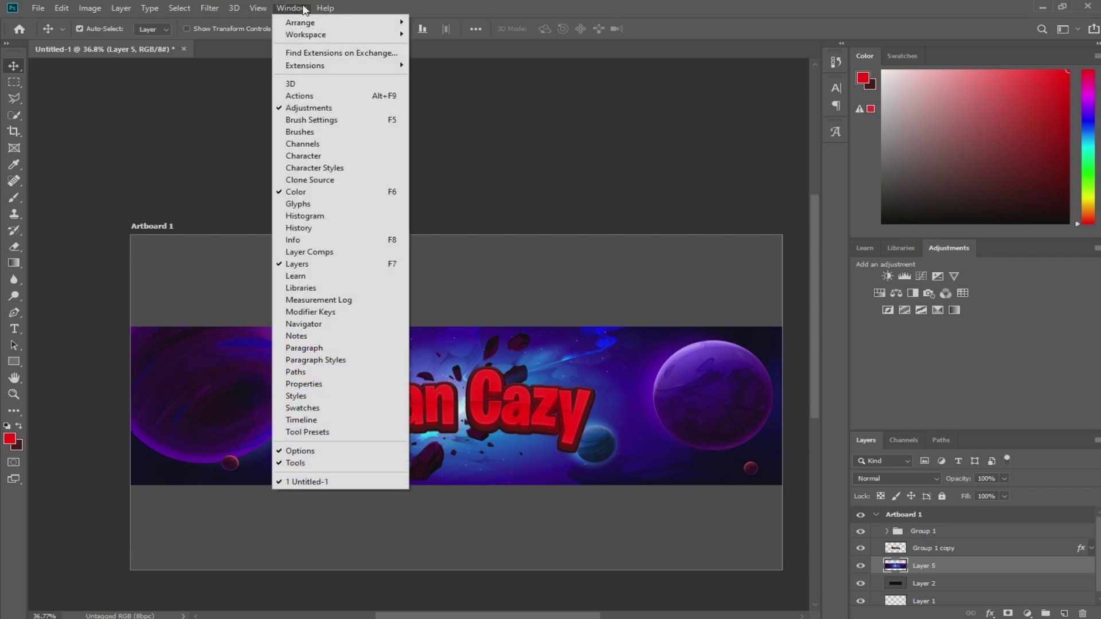
{"action": "left_click", "coordinate": [309, 108]}
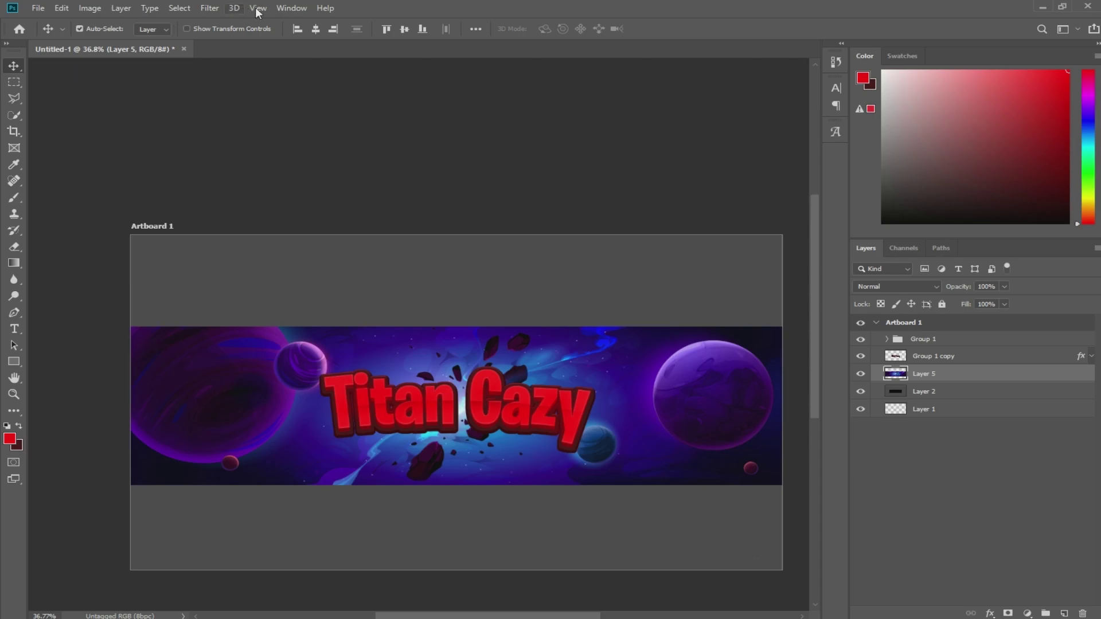
{"action": "left_click", "coordinate": [290, 8]}
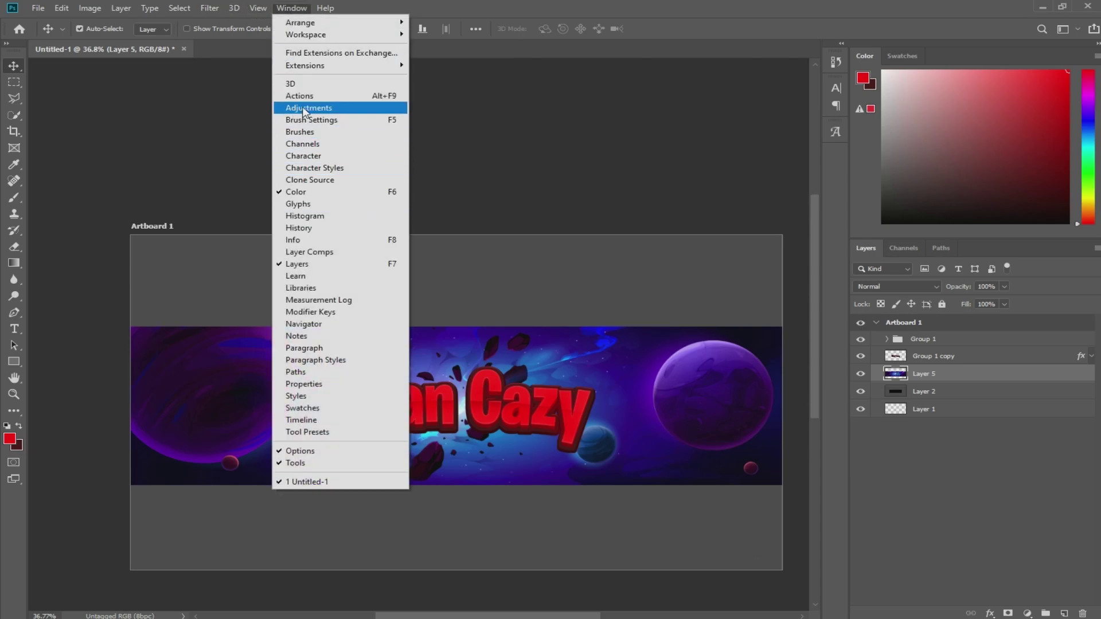
{"action": "left_click", "coordinate": [308, 107]}
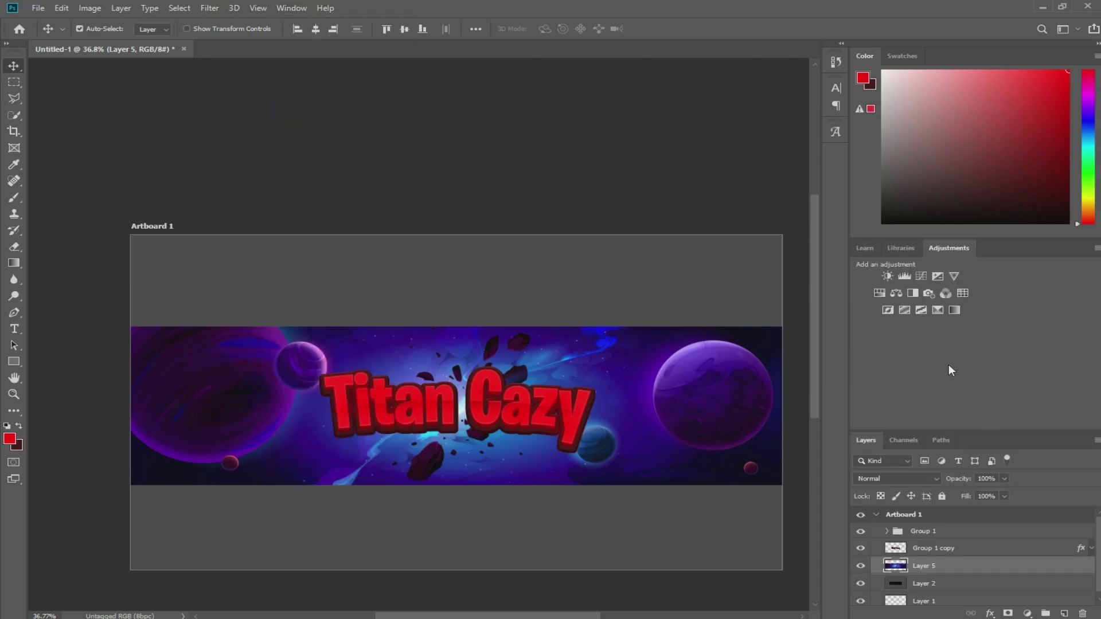
{"action": "left_click", "coordinate": [879, 293]}
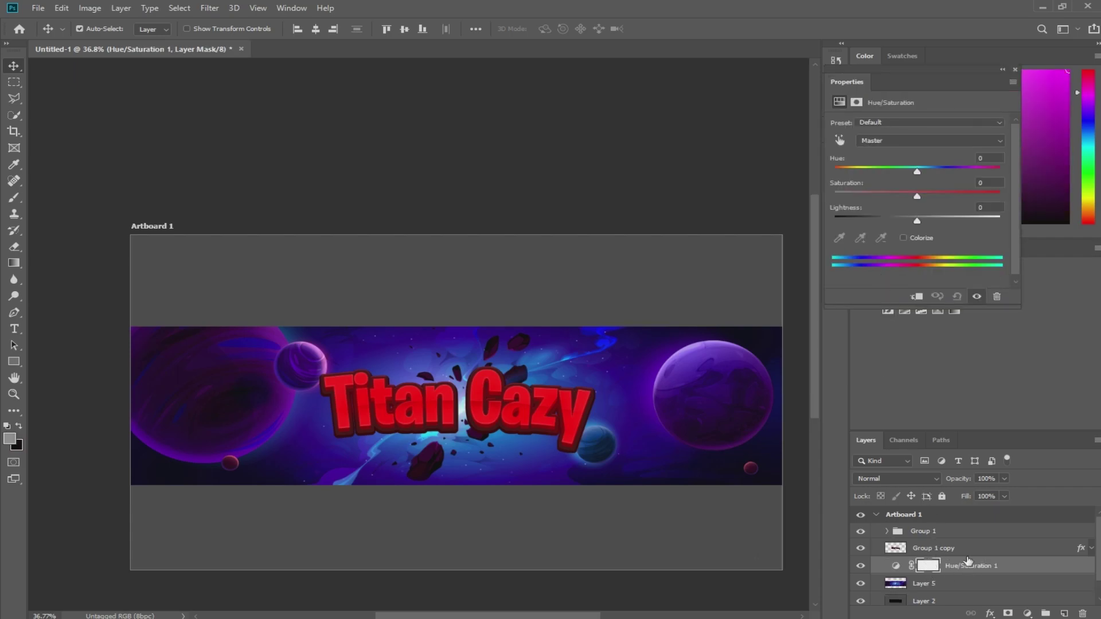
Step: Clip the Hue/Saturation adjustment to the space background layer and turn on Colorize
{"action": "right_click", "coordinate": [1018, 568]}
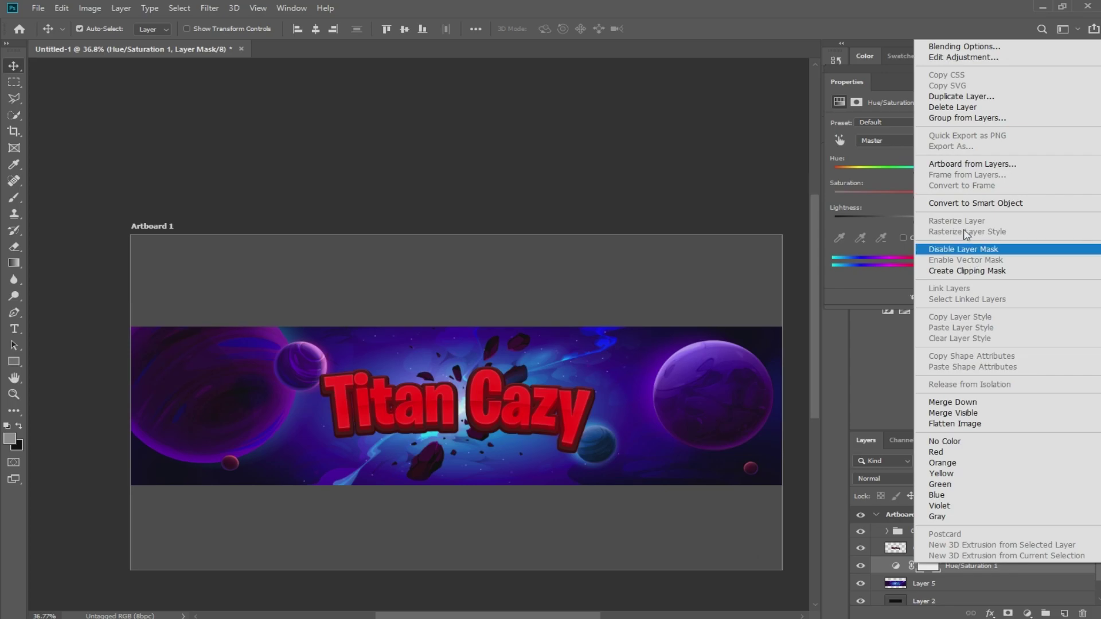
{"action": "left_click", "coordinate": [959, 270]}
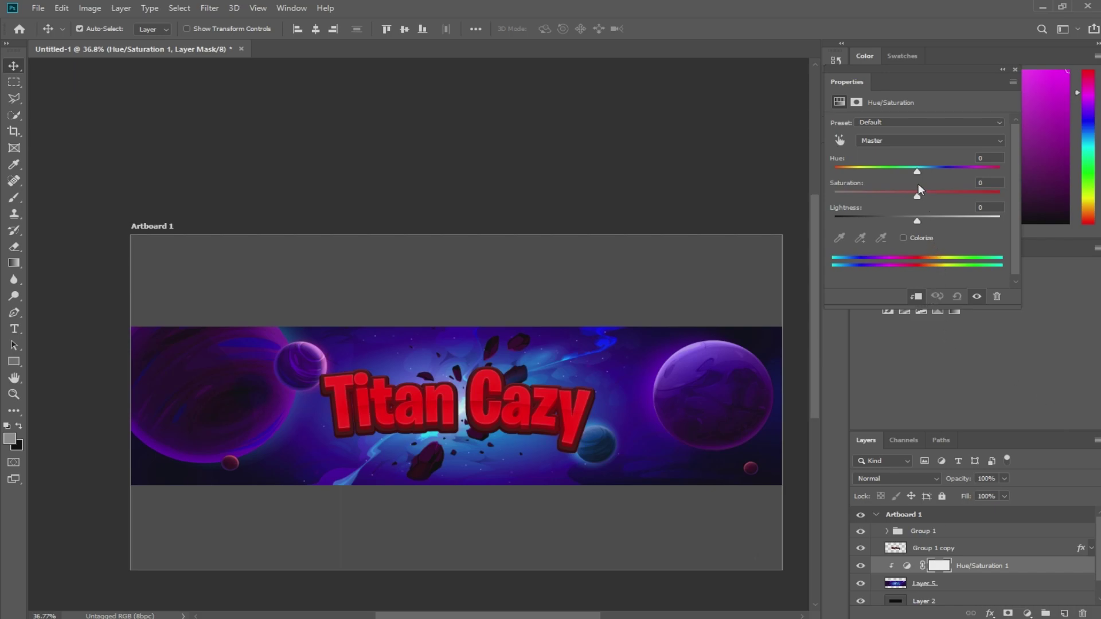
{"action": "left_click", "coordinate": [903, 238]}
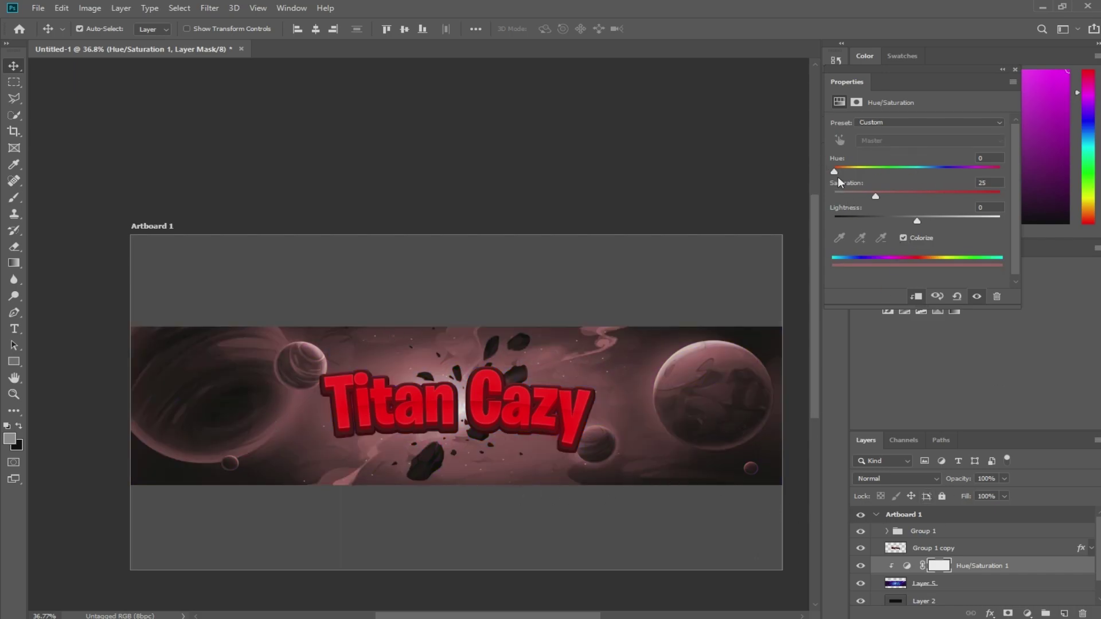
Step: Set the colorize tint to Hue 360, Saturation 80, Lightness -35 for a deep red background
{"action": "left_click_drag", "start_coordinate": [834, 172], "coordinate": [821, 172]}
{"action": "left_click_drag", "start_coordinate": [875, 196], "coordinate": [937, 196]}
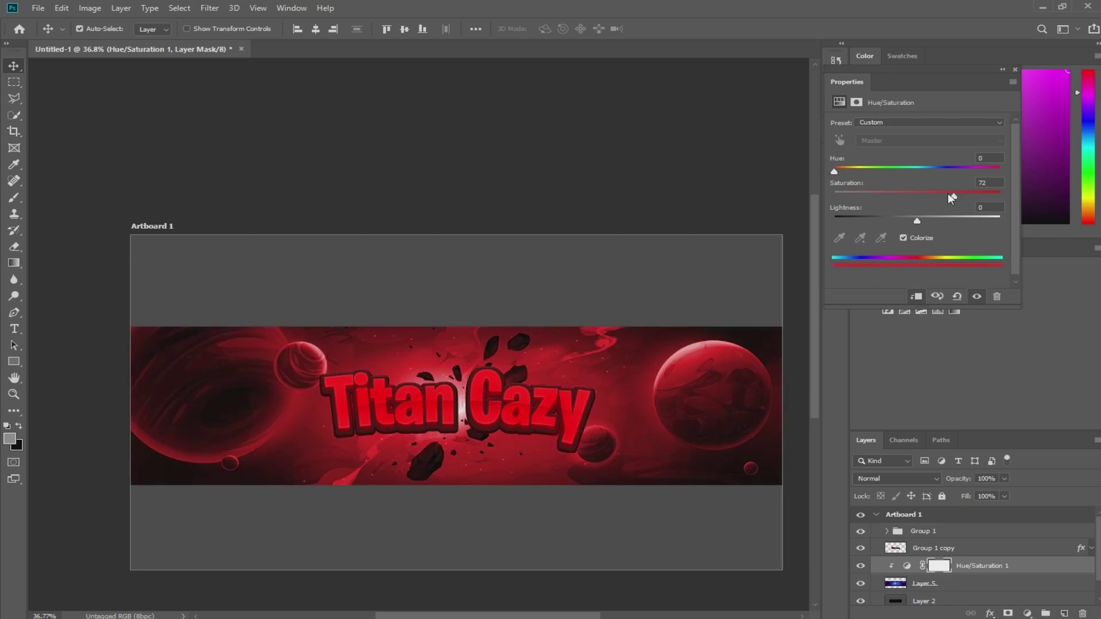
{"action": "left_click", "coordinate": [940, 196]}
{"action": "left_click_drag", "start_coordinate": [917, 221], "coordinate": [894, 221]}
{"action": "left_click", "coordinate": [966, 196]}
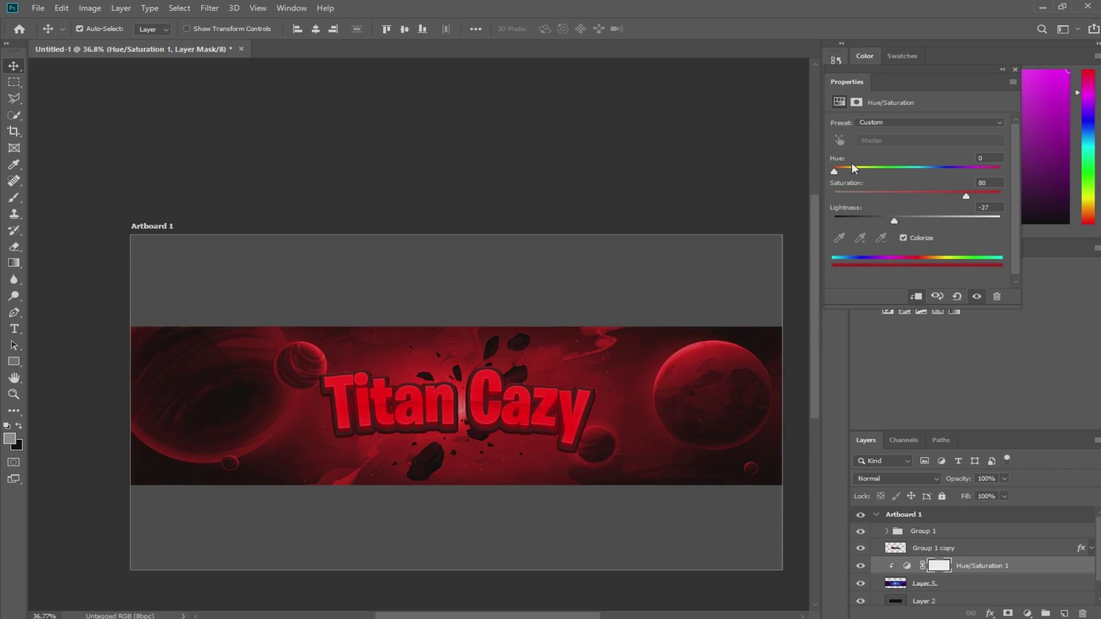
{"action": "left_click_drag", "start_coordinate": [983, 172], "coordinate": [1000, 172]}
{"action": "left_click_drag", "start_coordinate": [894, 221], "coordinate": [887, 221]}
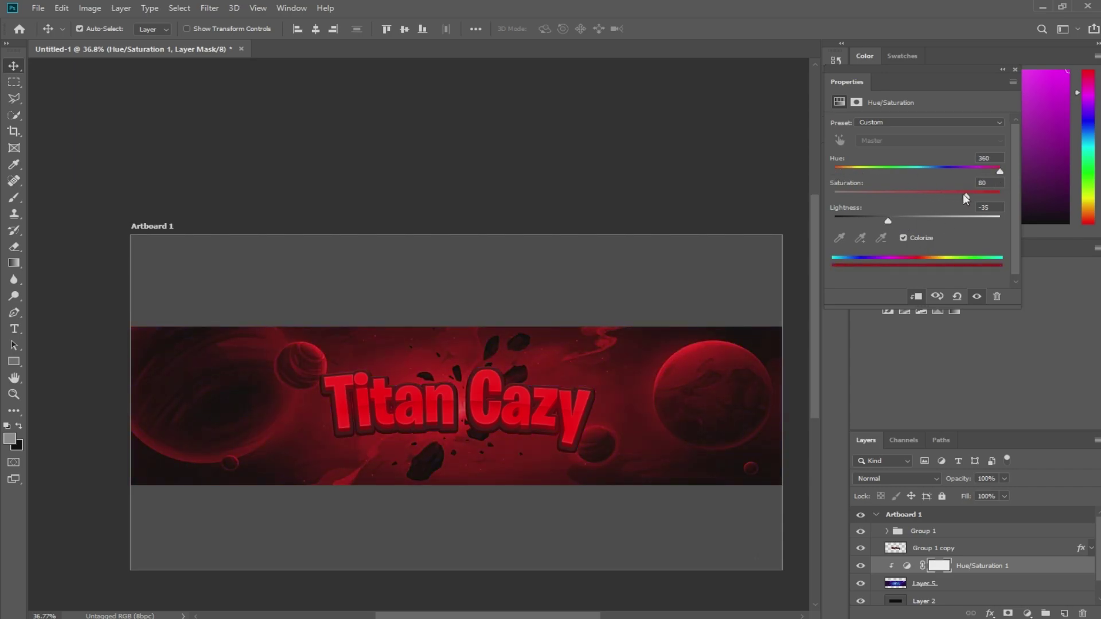
{"action": "left_click_drag", "start_coordinate": [966, 196], "coordinate": [958, 197]}
{"action": "left_click", "coordinate": [983, 182]}
{"action": "type", "text": "80"}
Step: Zoom in on the banner and hide, then show, Layer 5 to check the red lettering
{"action": "left_click", "coordinate": [1003, 69]}
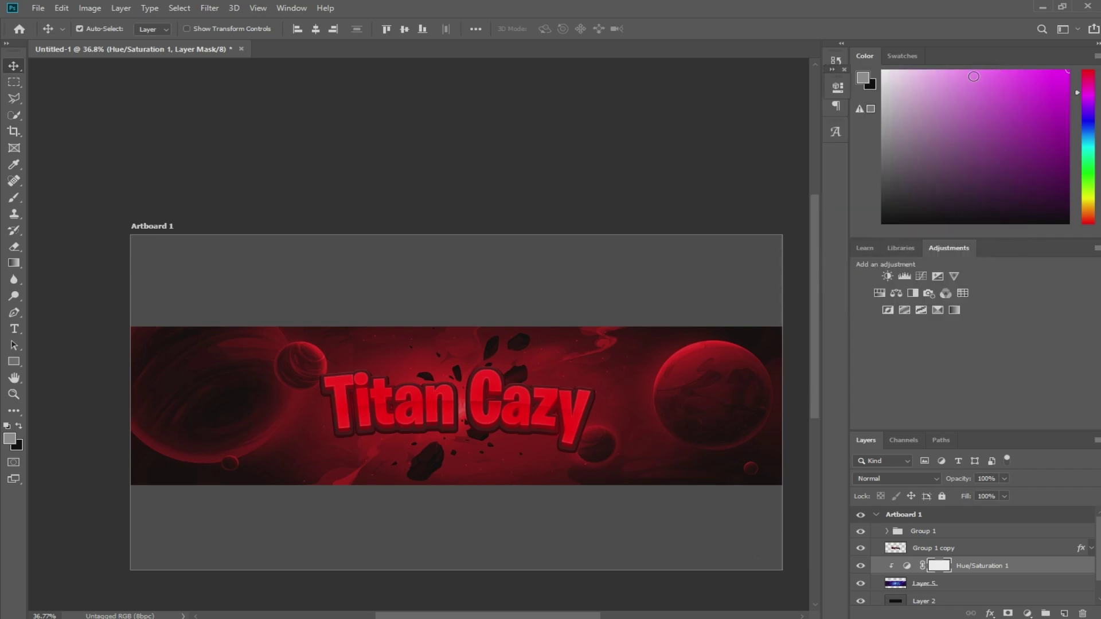
{"action": "key", "text": "z"}
{"action": "mouse_move", "coordinate": [565, 512]}
{"action": "left_mouse_down"}
{"action": "mouse_move", "coordinate": [545, 492]}
{"action": "mouse_move", "coordinate": [560, 488]}
{"action": "left_mouse_up"}
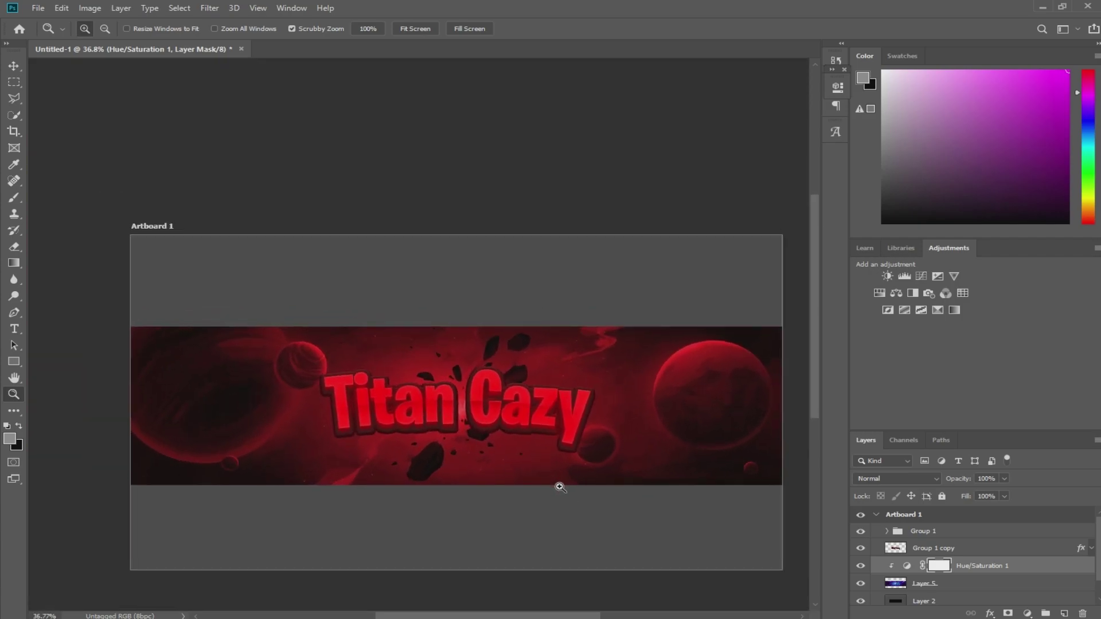
{"action": "key", "text": "v"}
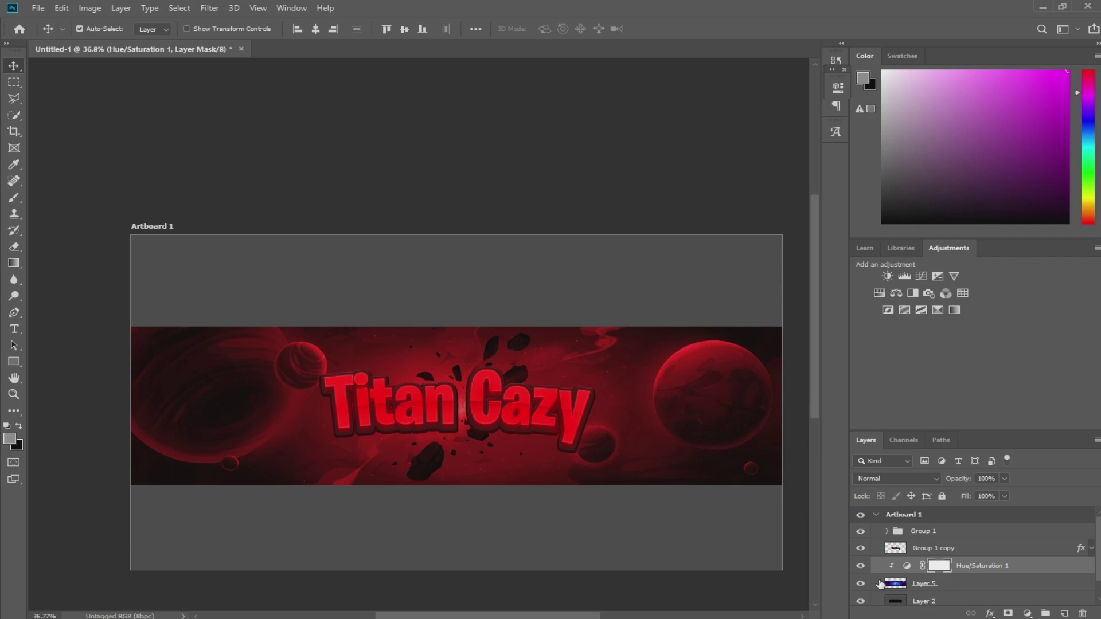
{"action": "left_click", "coordinate": [861, 584]}
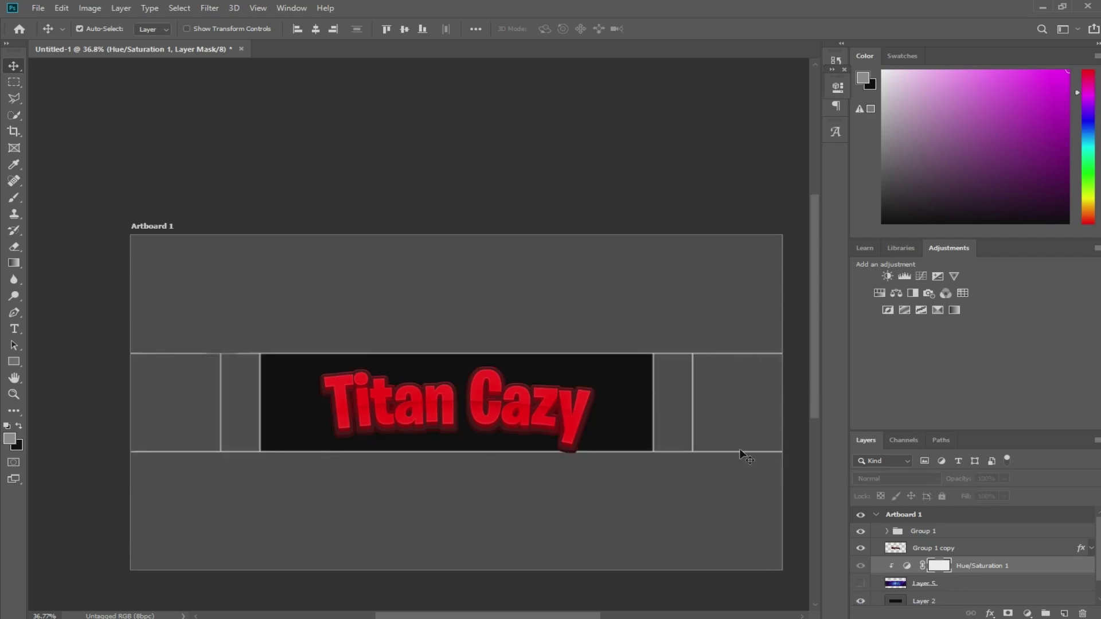
{"action": "left_click", "coordinate": [860, 584]}
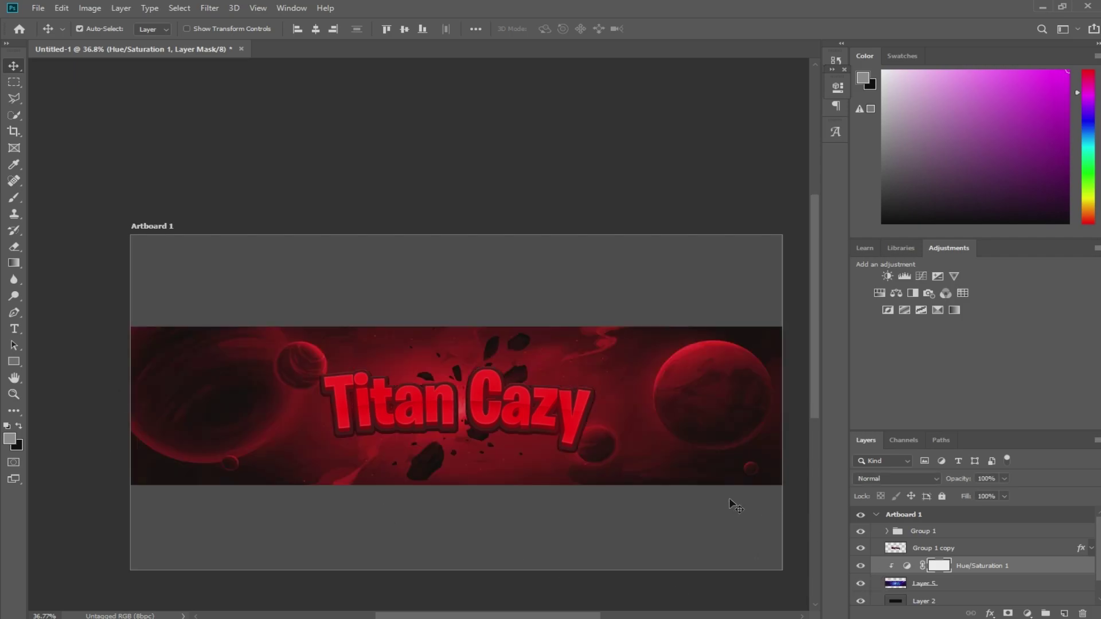
{"action": "left_click", "coordinate": [37, 11]}
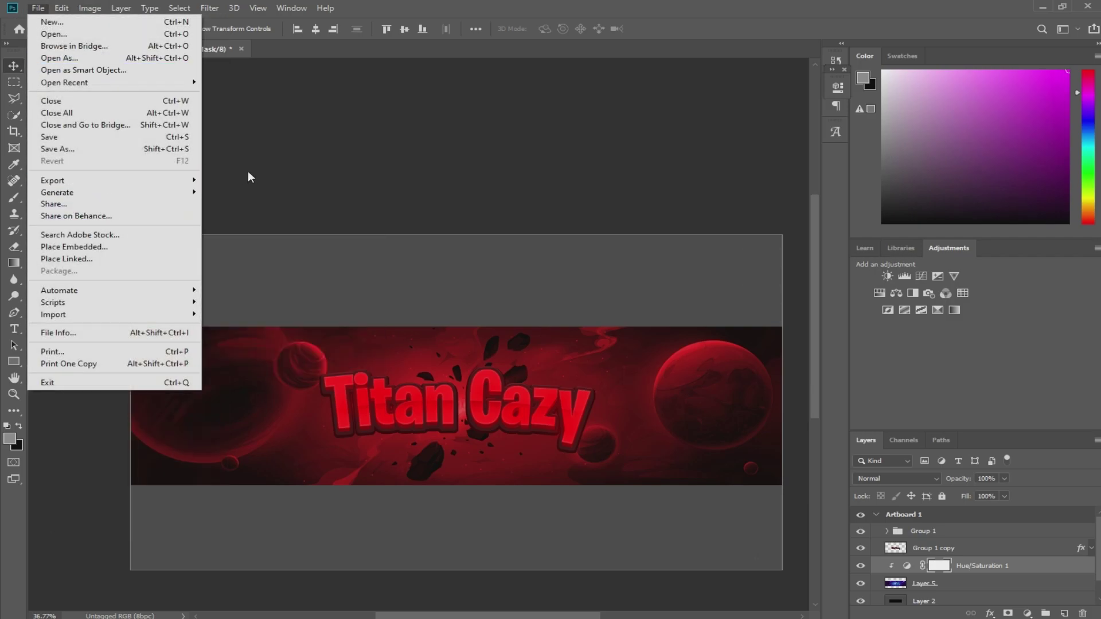
{"action": "mouse_move", "coordinate": [52, 180]}
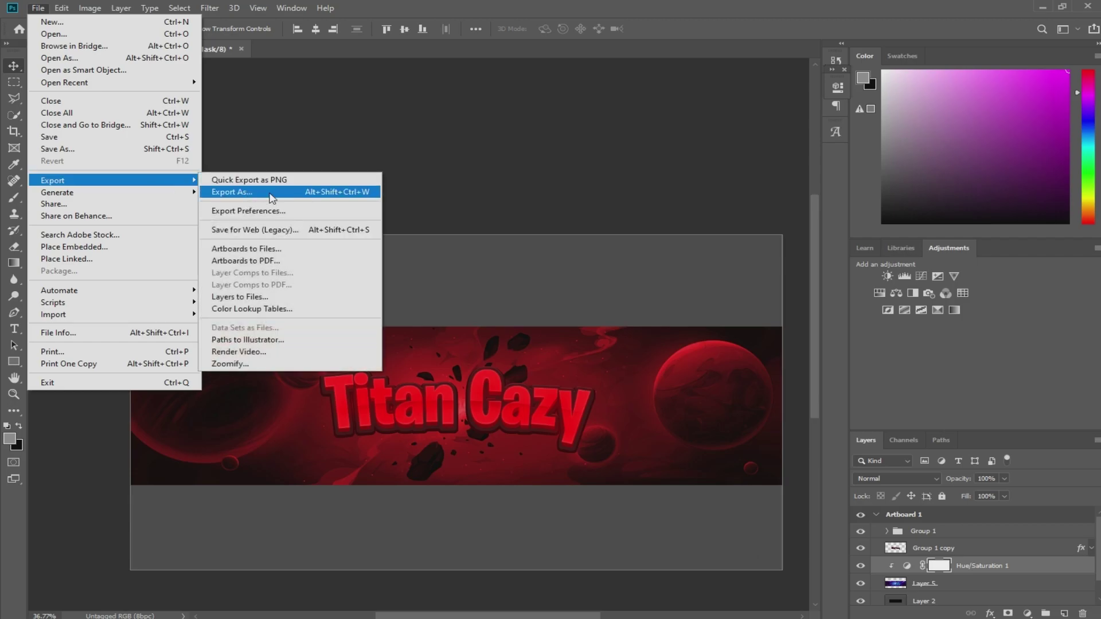
Step: Export the artboard as a 2560×1440 PNG using Export As
{"action": "left_click", "coordinate": [250, 194]}
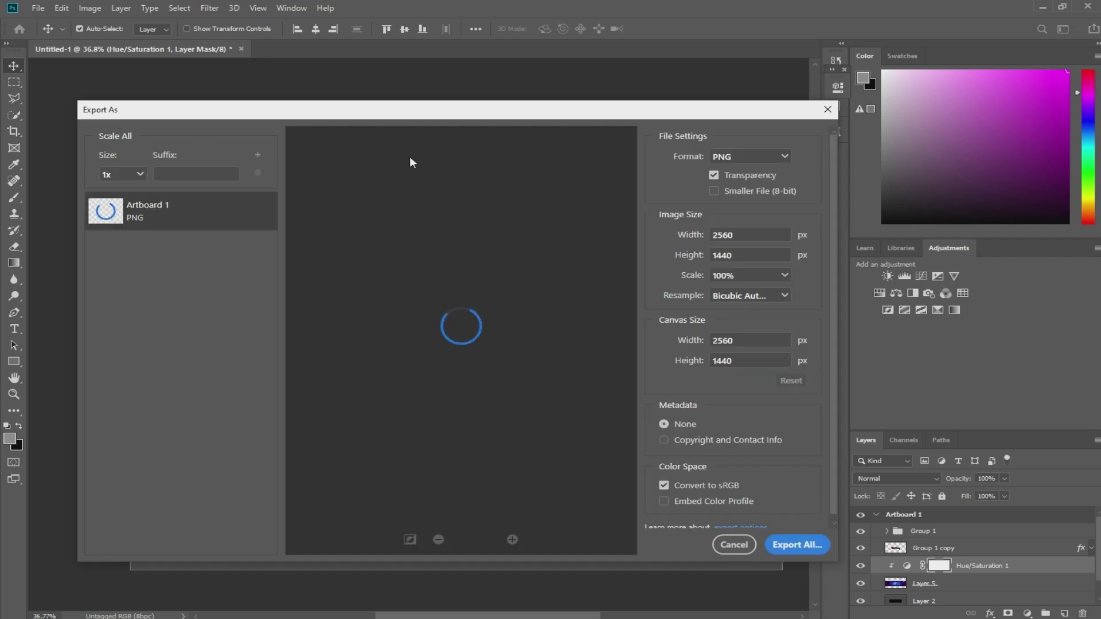
{"action": "left_click", "coordinate": [763, 160]}
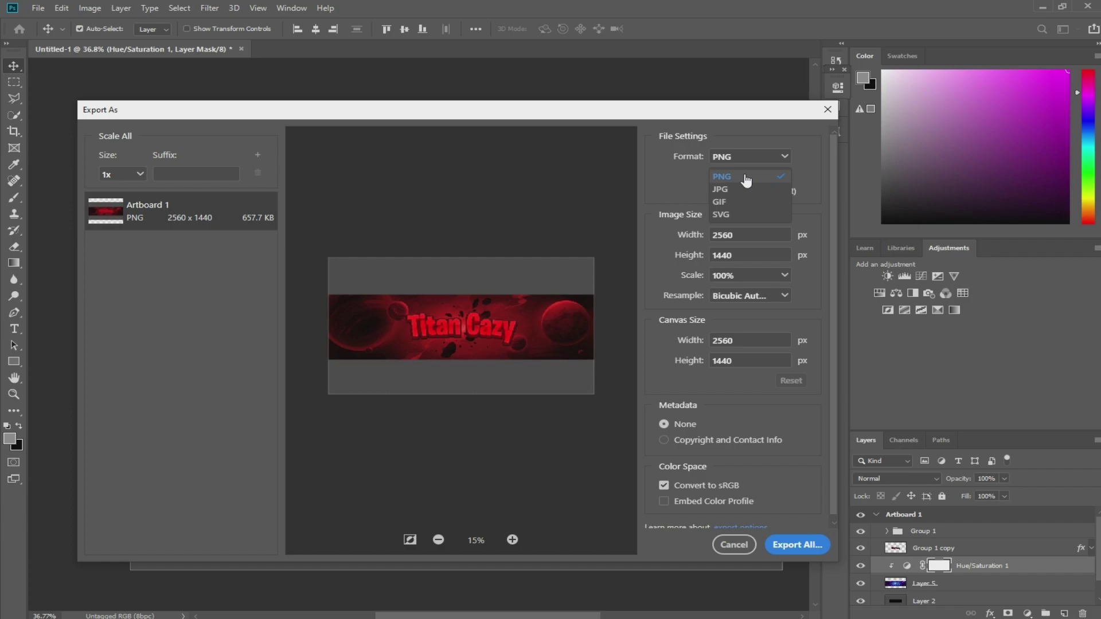
{"action": "left_click", "coordinate": [745, 180]}
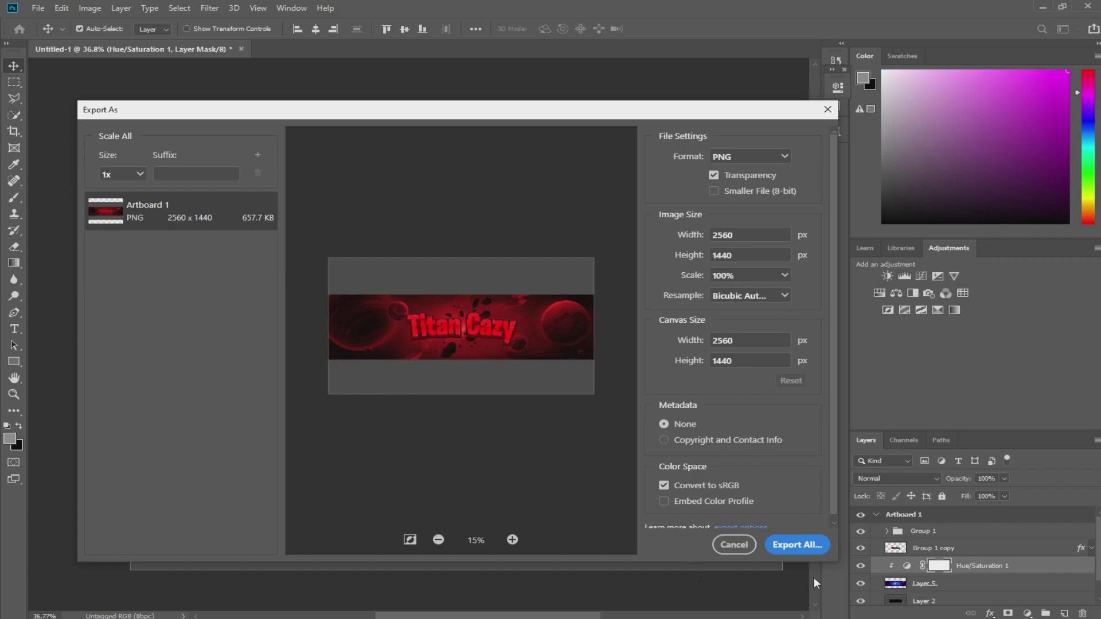
{"action": "left_click", "coordinate": [790, 548]}
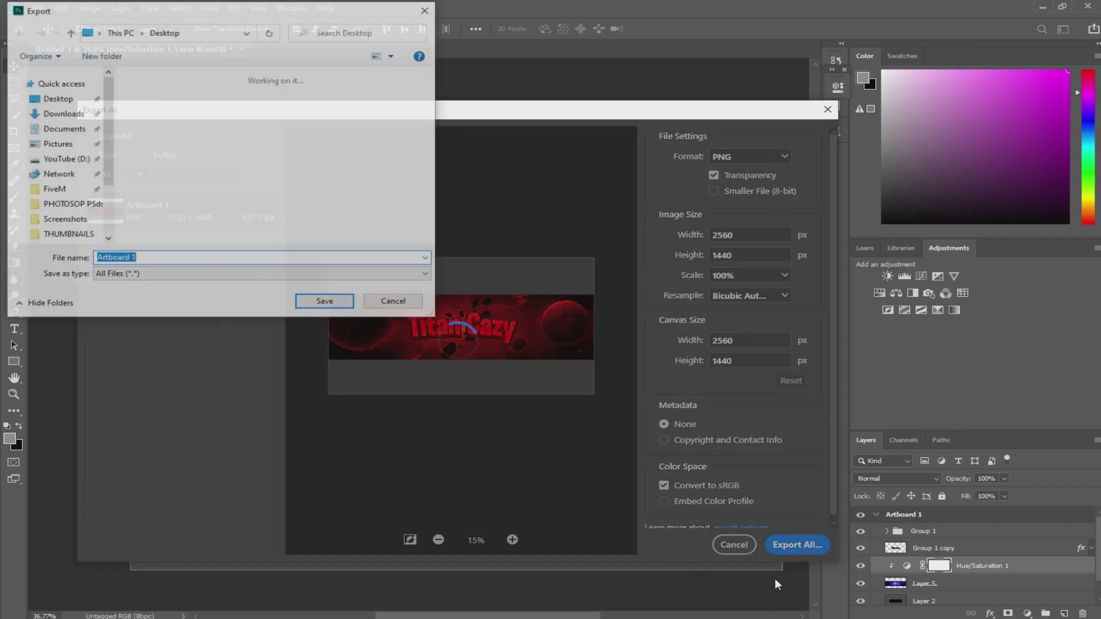
Step: Save the PNG as 'Banner For cazy' in YouTube (D:) > THUMBNAILS, then go to the Home screen
{"action": "left_click", "coordinate": [65, 215]}
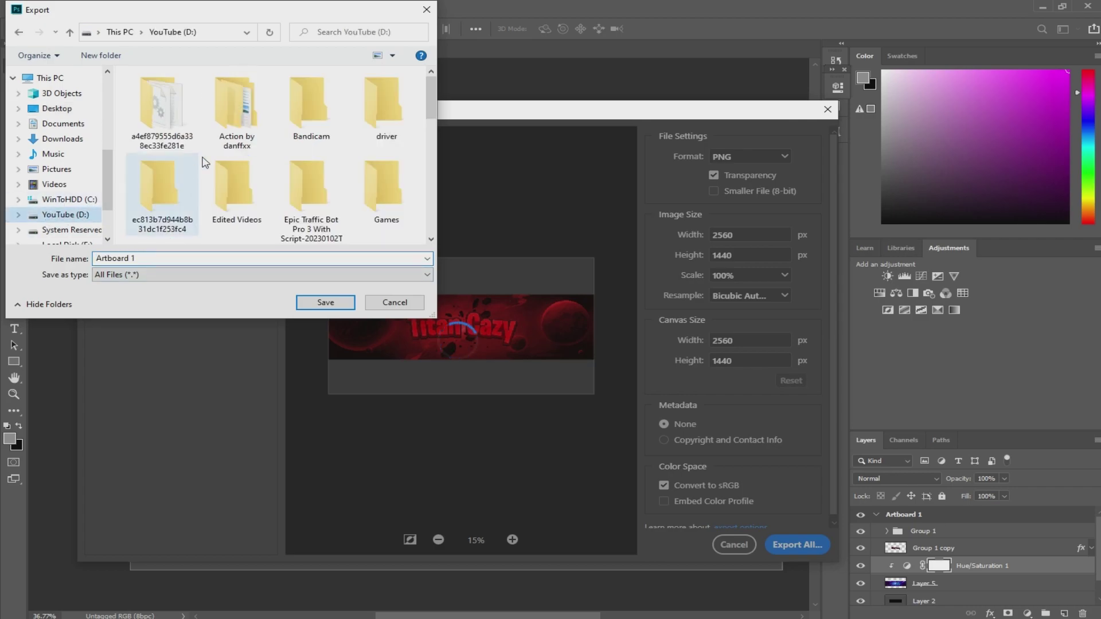
{"action": "scroll", "coordinate": [269, 137], "scroll_direction": "down", "scroll_amount": 2}
{"action": "scroll", "coordinate": [321, 126], "scroll_direction": "down", "scroll_amount": 2}
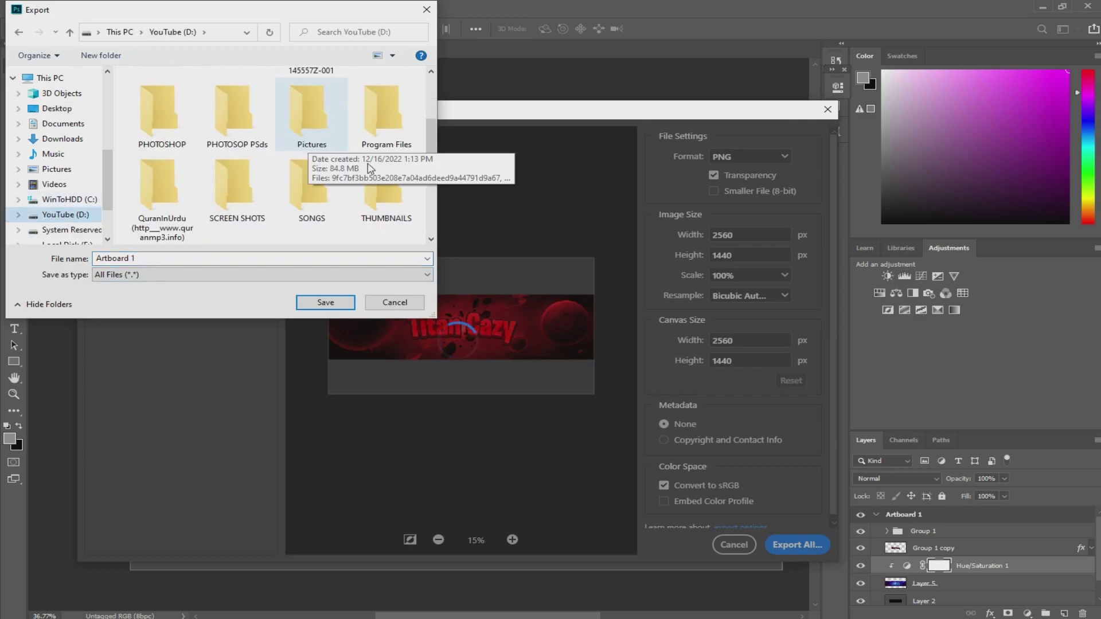
{"action": "left_click", "coordinate": [384, 203]}
{"action": "left_click", "coordinate": [325, 302]}
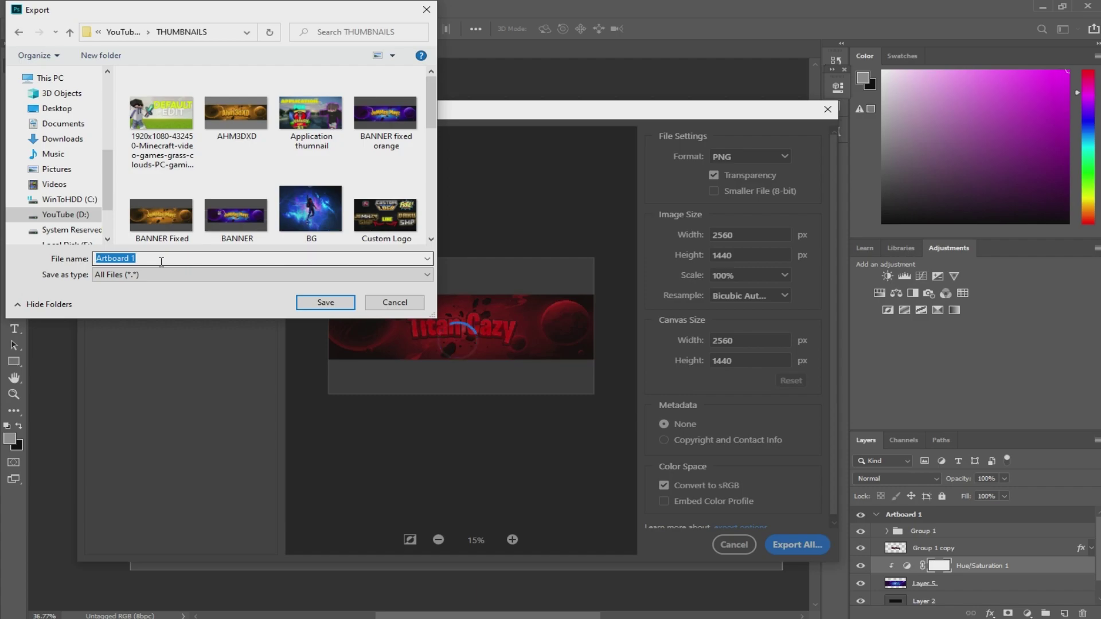
{"action": "type", "text": "Banner Fo"}
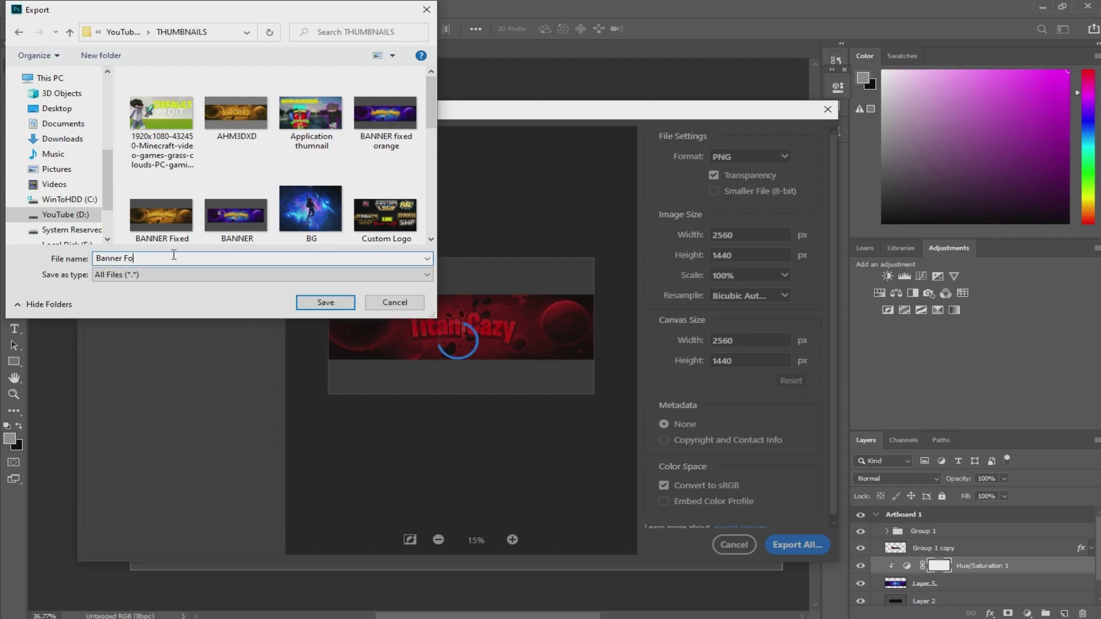
{"action": "type", "text": "r cazy"}
{"action": "left_click", "coordinate": [325, 302]}
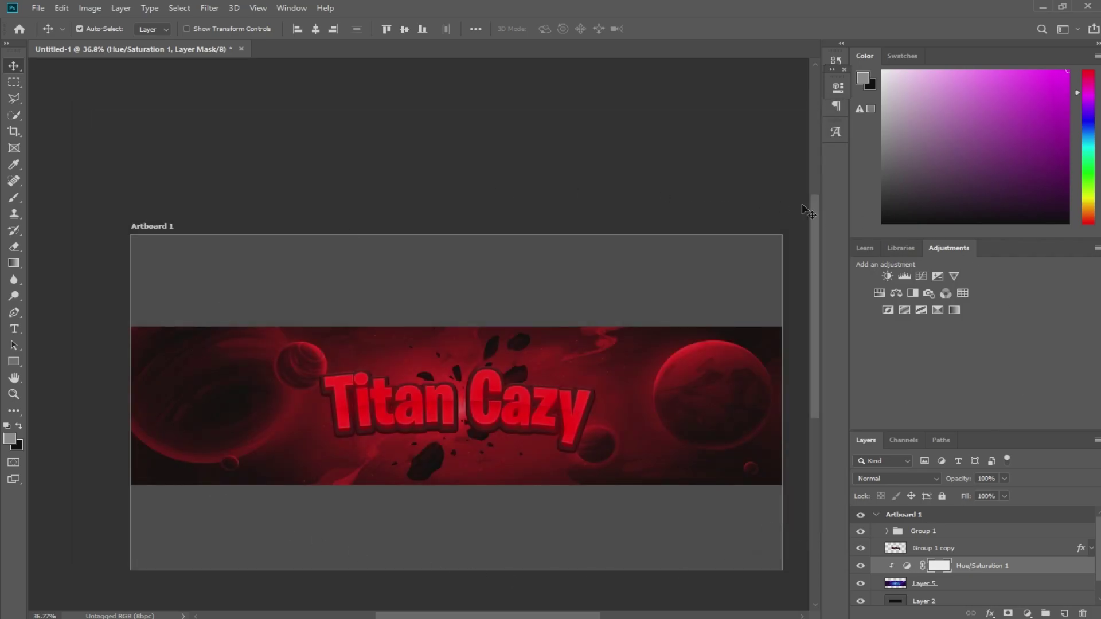
{"action": "left_click", "coordinate": [19, 29]}
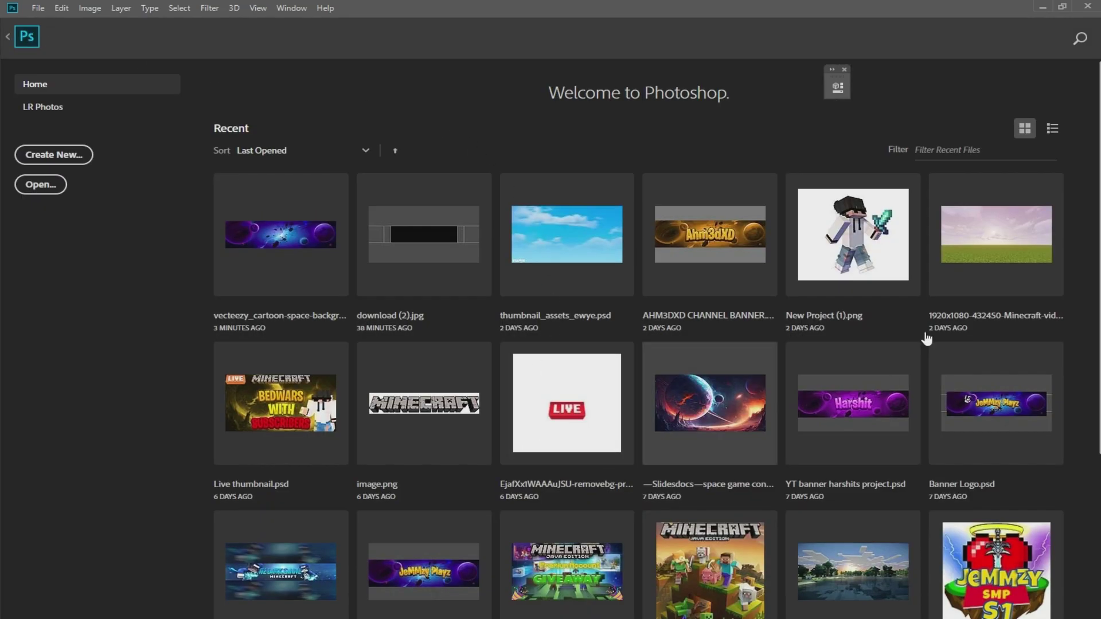